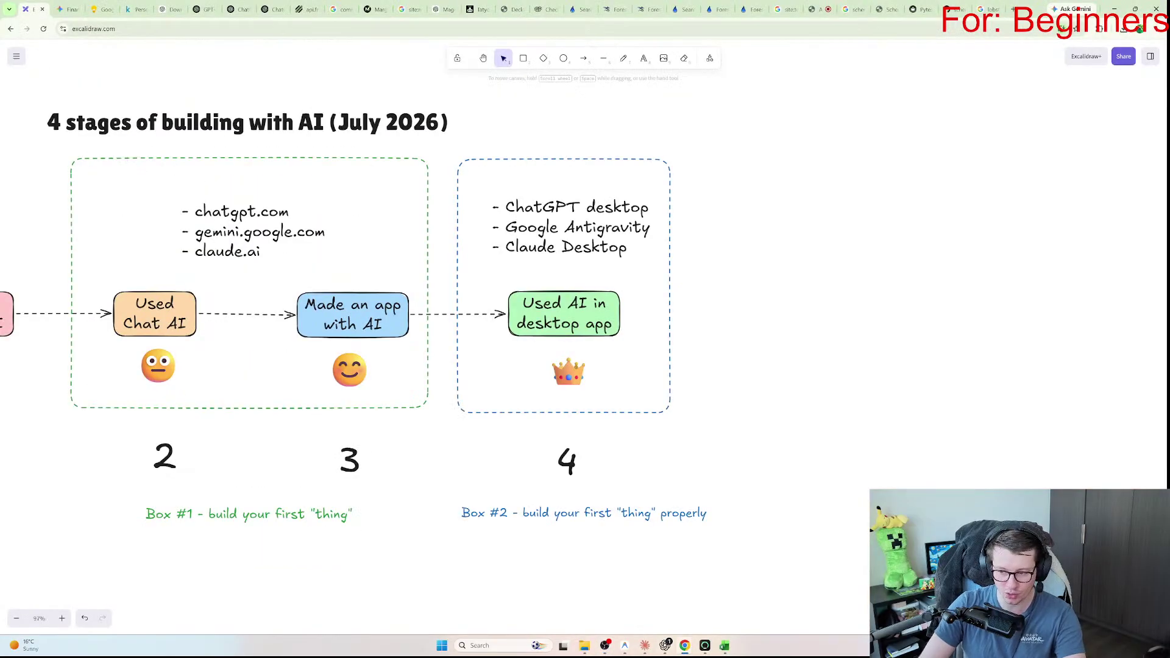
# Step: Review the diagram of the four stages of building with AI, from never used AI to using AI in a desktop app
pyautogui.hscroll(-5, 364, 319)
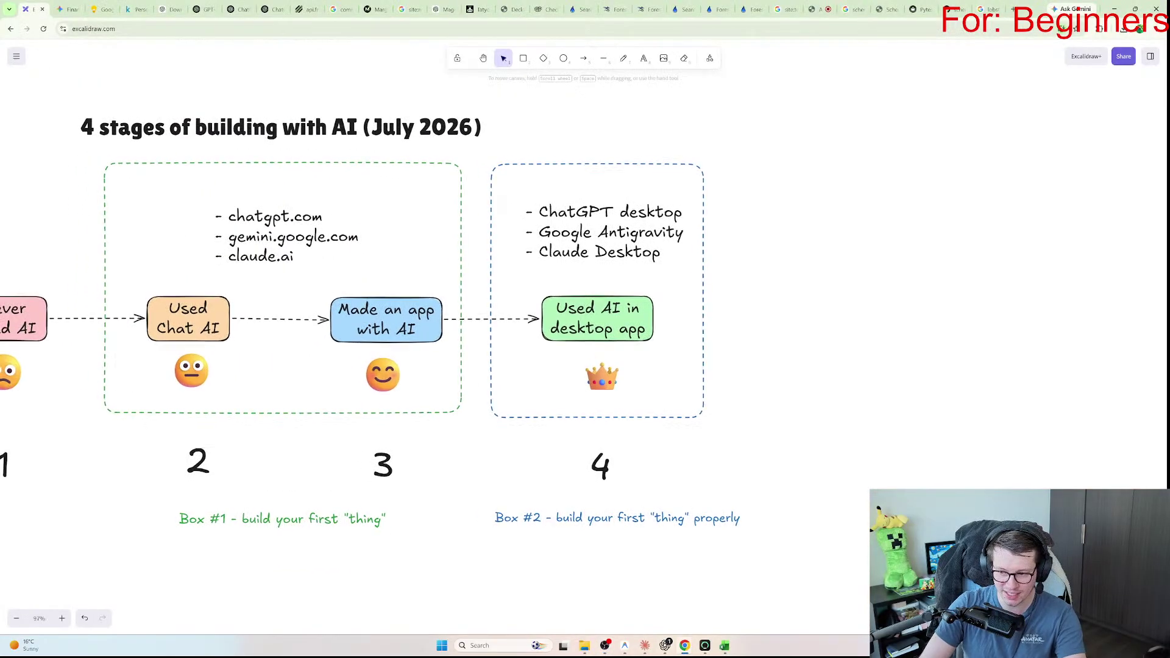
pyautogui.hscroll(-3, 488, 341)
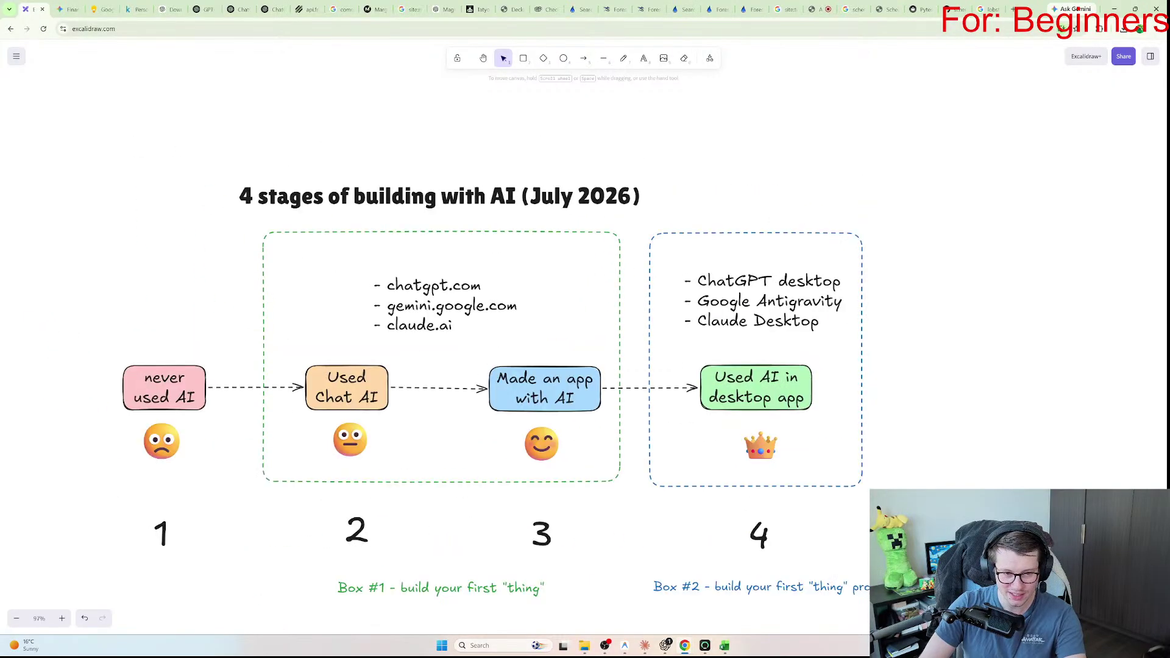
pyautogui.scroll(-2, 496, 341)
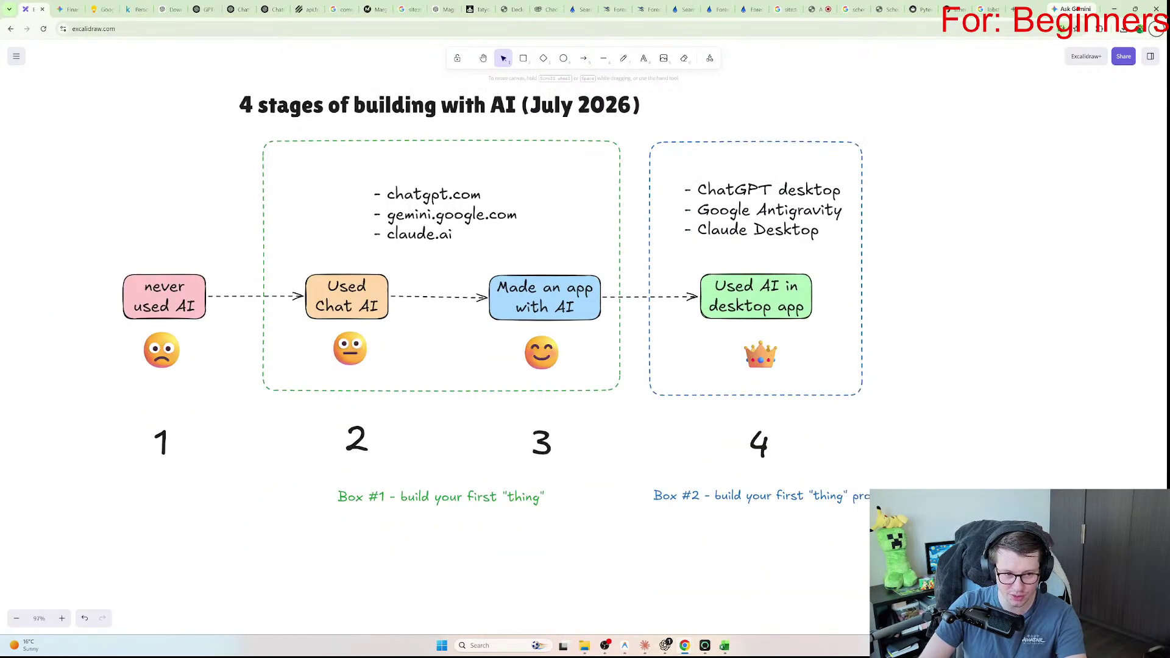
pyautogui.moveTo(247, 128); pyautogui.dragTo(887, 415)
pyautogui.press('Escape')
pyautogui.scroll(1, 496, 324)
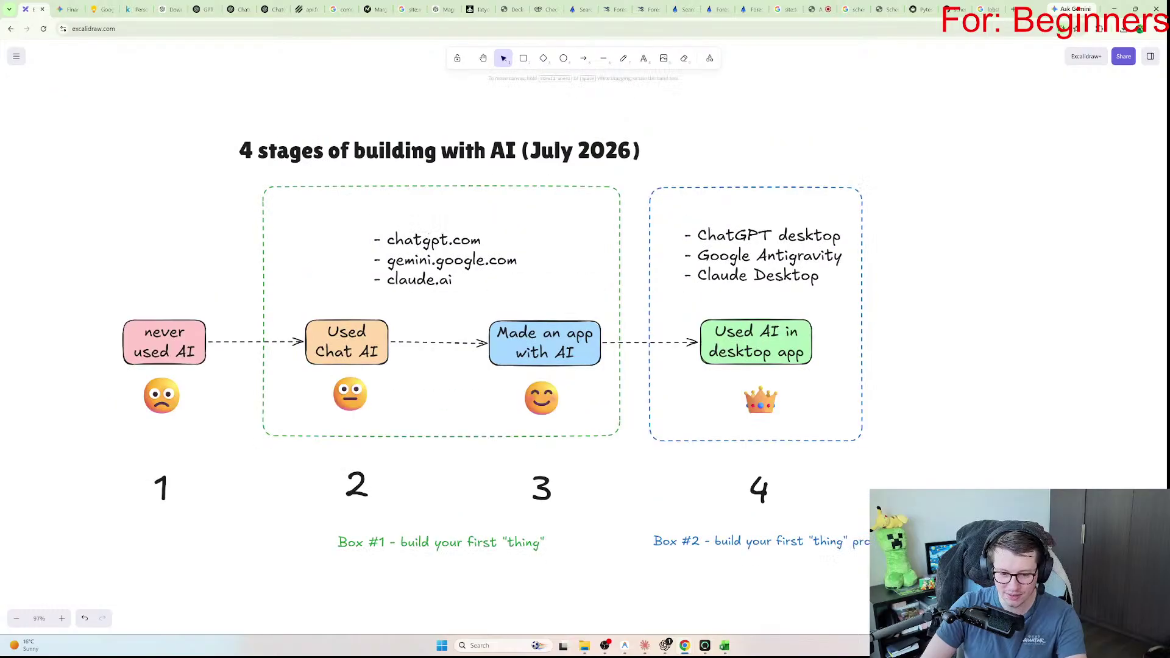
# Step: Search Google for "ollama plans" and open Ollama's Pricing page from the results
pyautogui.click(664, 594)
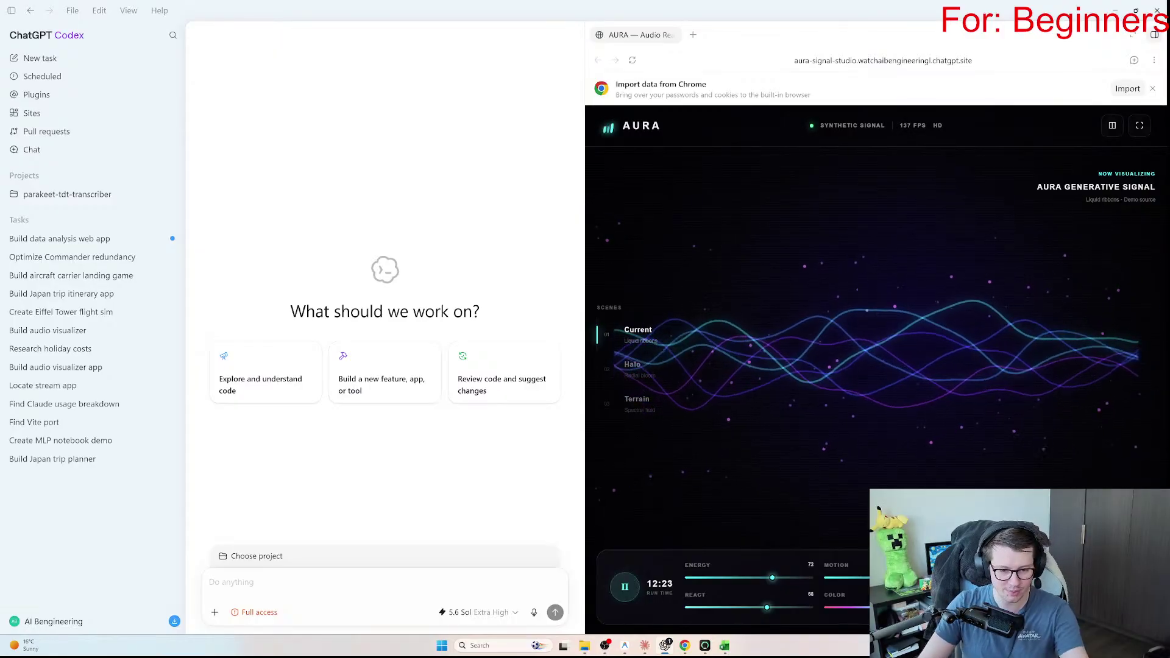
pyautogui.hotkey('alt', 'Tab')
pyautogui.write('ollama plans')
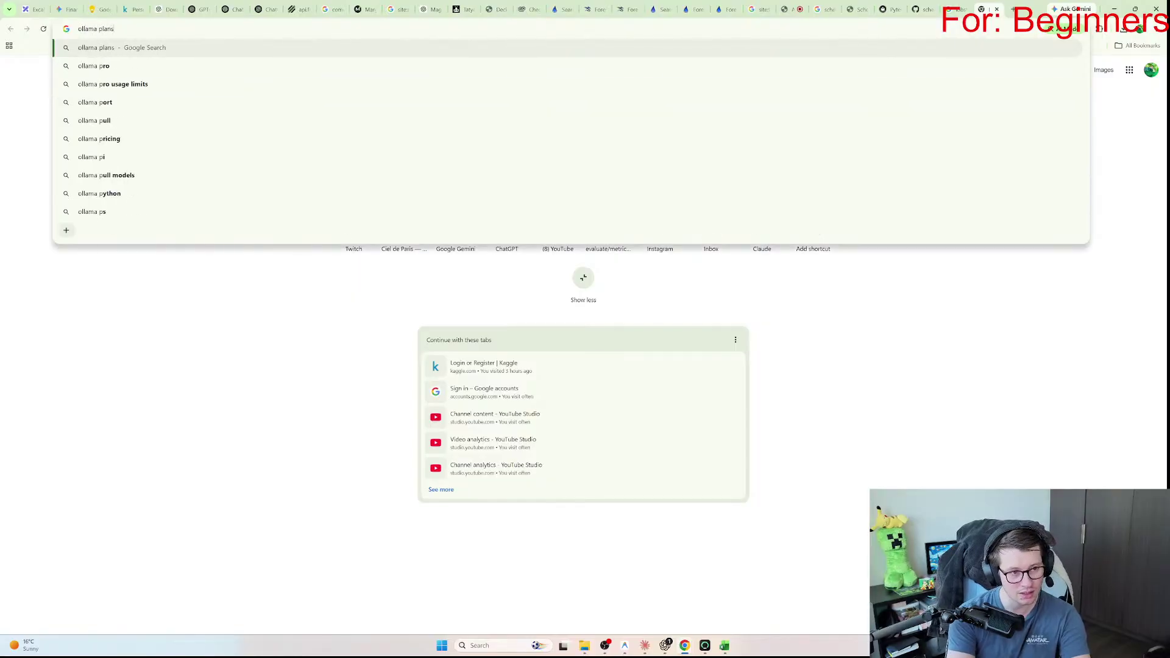
pyautogui.press('Return')
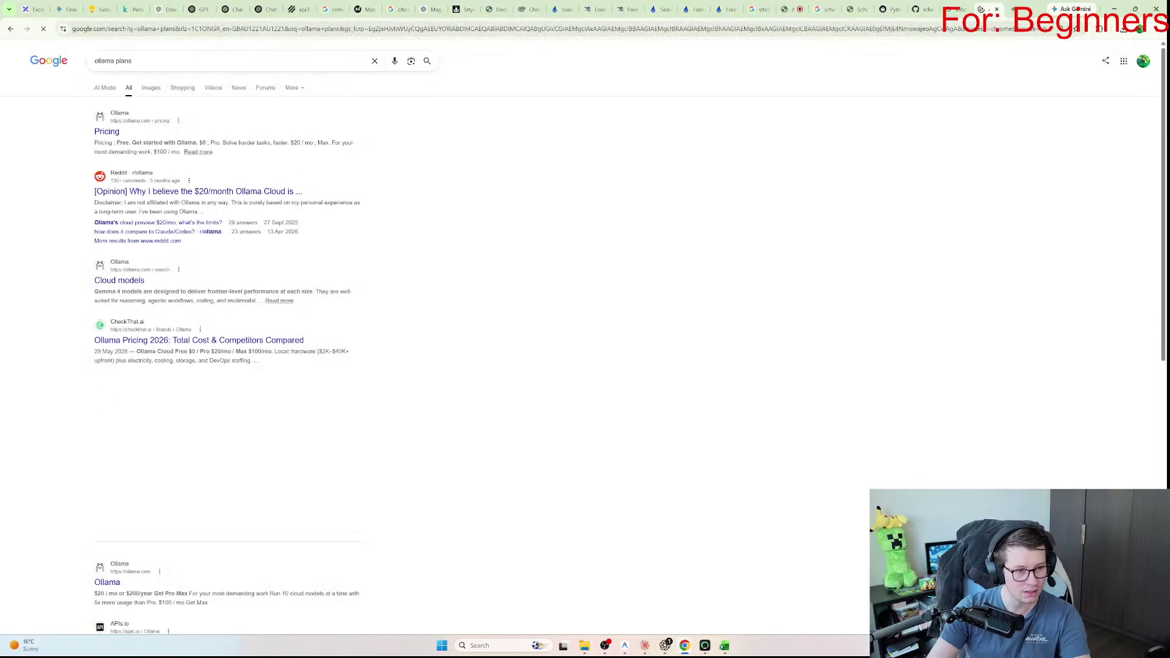
pyautogui.click(198, 152)
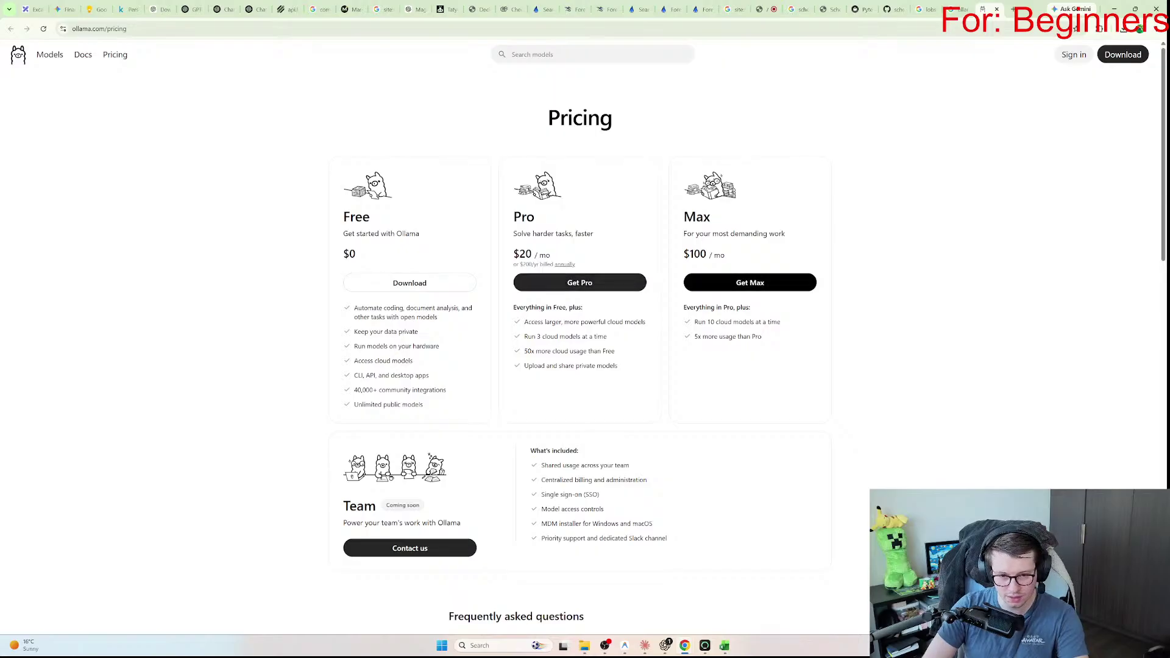
# Step: Read the Free, Pro and Max plan details and the frequently asked questions on Ollama's pricing page
pyautogui.scroll(-1, 750, 282)
pyautogui.moveTo(513, 187); pyautogui.dragTo(550, 209)
pyautogui.click(551, 210)
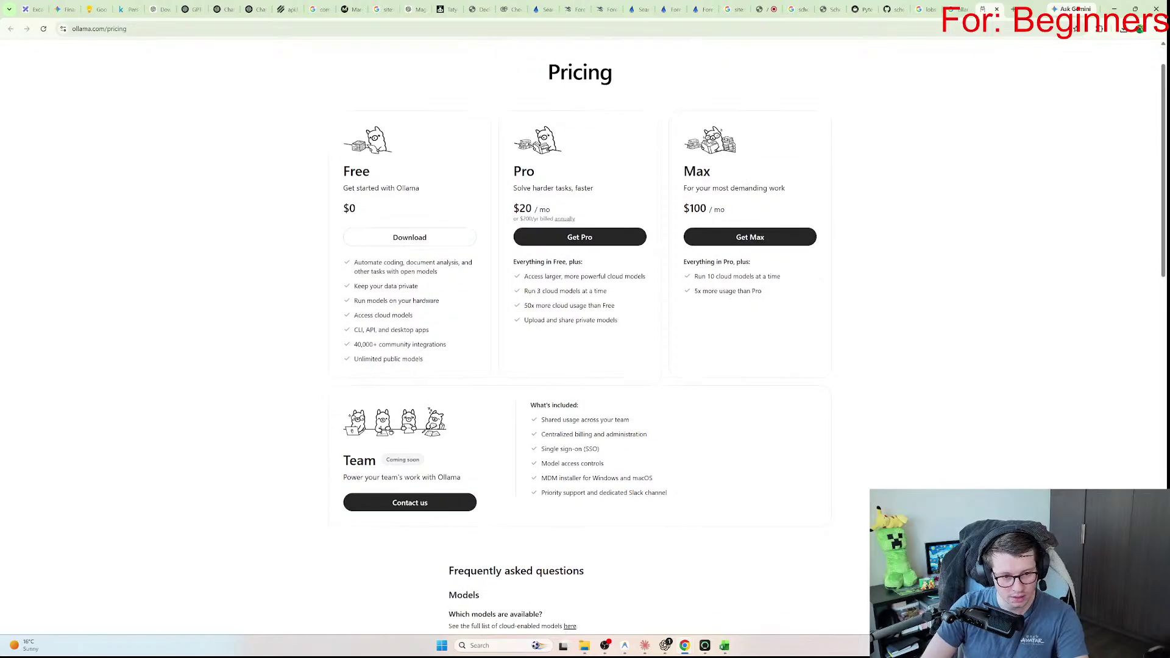
pyautogui.moveTo(353, 359)
pyautogui.mouseDown()
pyautogui.moveTo(423, 359)
pyautogui.moveTo(353, 359)
pyautogui.mouseUp()
pyautogui.click(423, 358)
pyautogui.click(353, 359)
pyautogui.scroll(1, 354, 359)
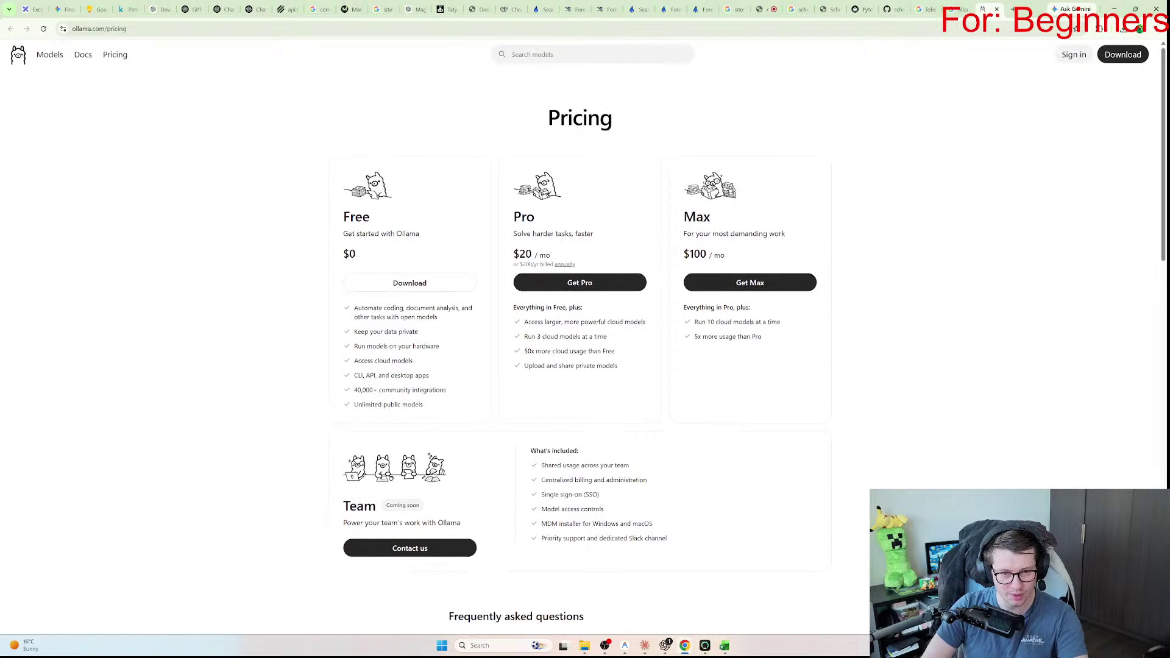
pyautogui.middleClick(115, 54)
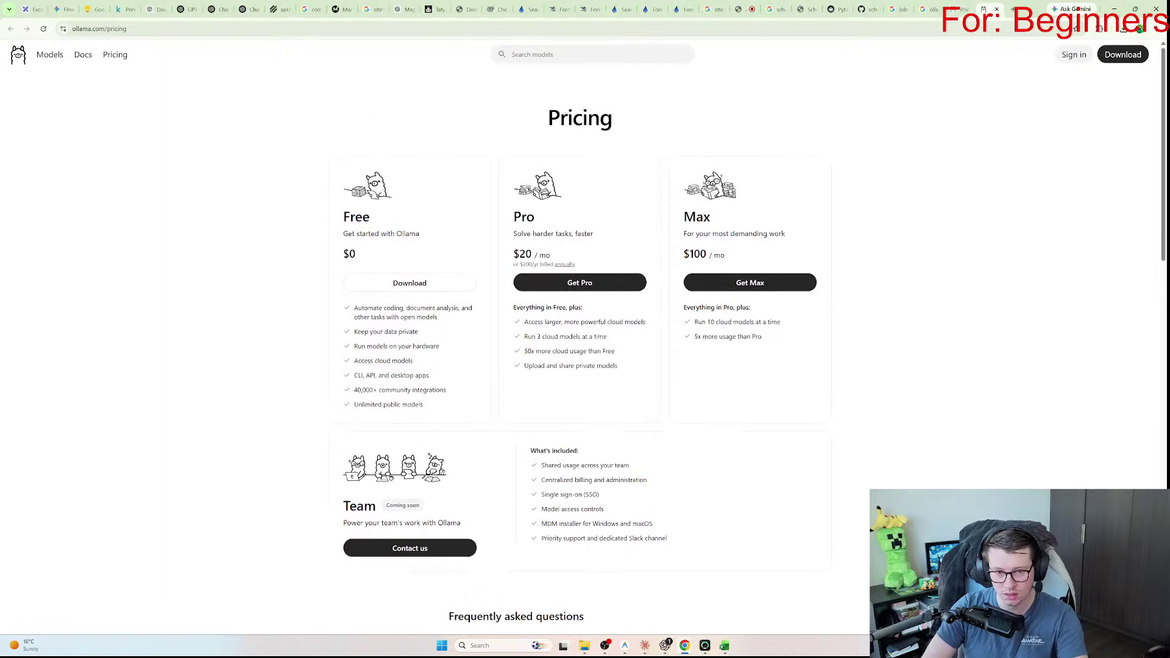
pyautogui.scroll(-15, 585, 339)
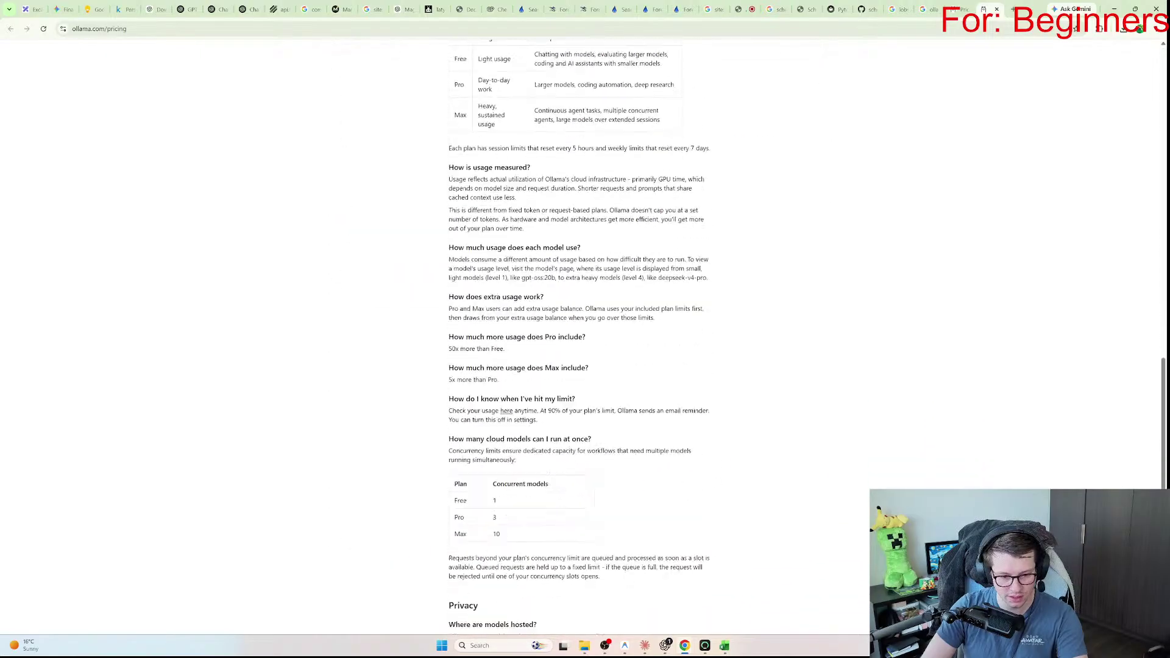
pyautogui.scroll(15, 585, 338)
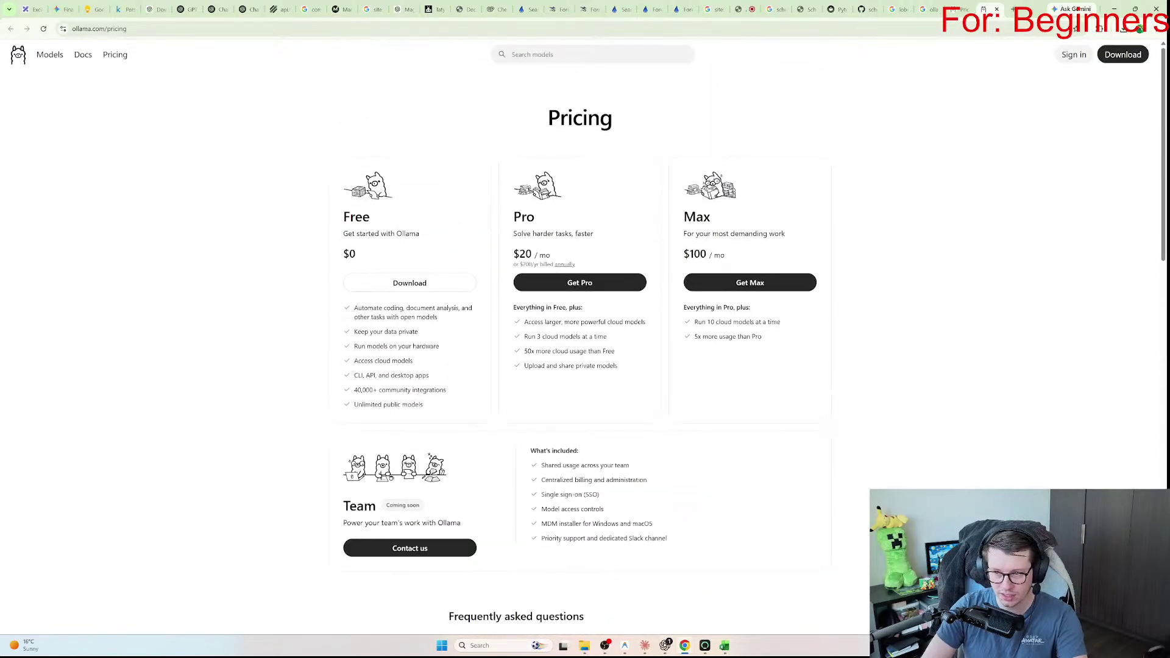
# Step: Check the Ollama documentation home page briefly, return to pricing, and browse the Ollama models list sorted by Popular
pyautogui.click(83, 55)
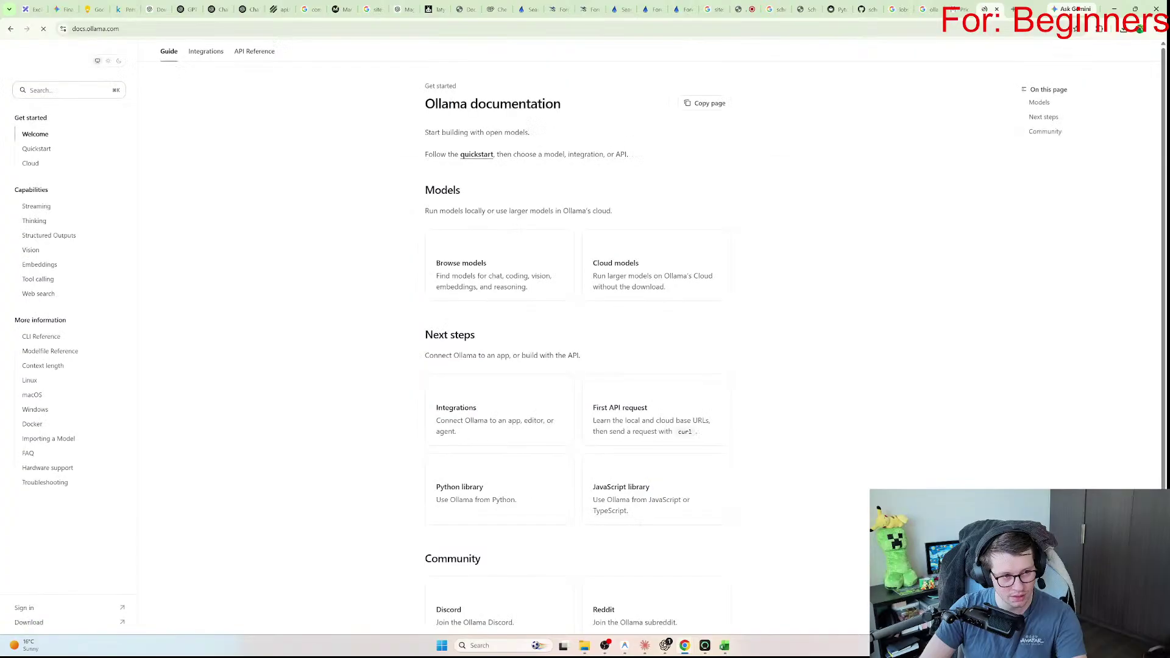
pyautogui.hotkey('alt', 'Left')
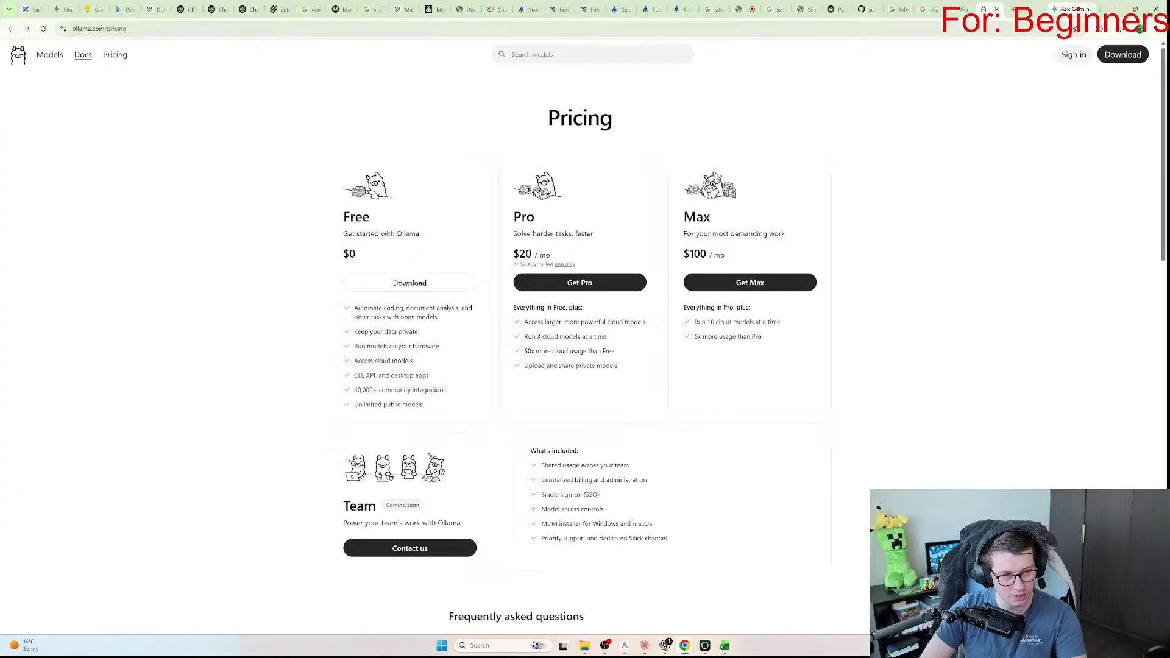
pyautogui.click(49, 54)
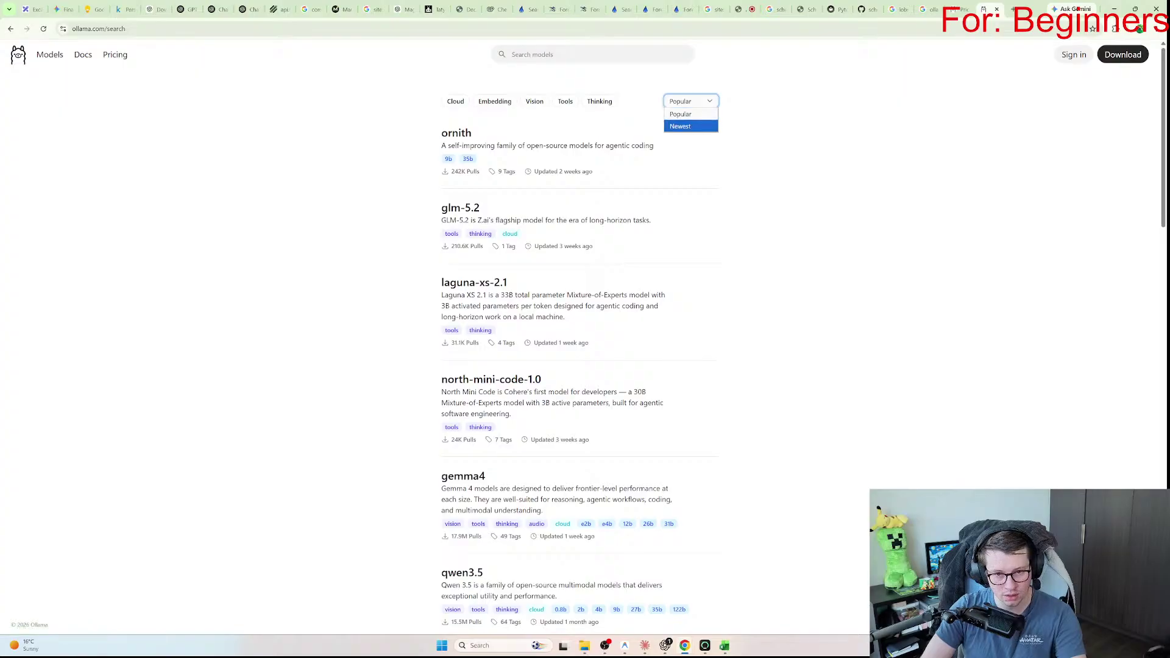
pyautogui.scroll(-1, 460, 162)
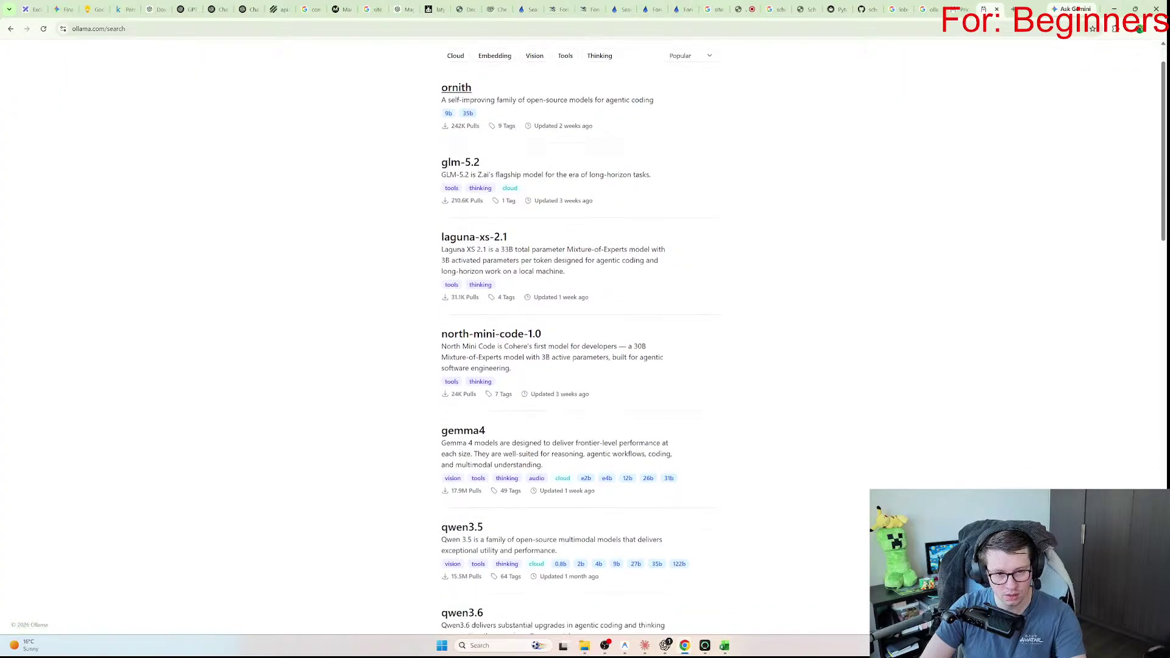
pyautogui.scroll(-2, 460, 162)
pyautogui.scroll(-2, 463, 248)
pyautogui.scroll(-3, 463, 248)
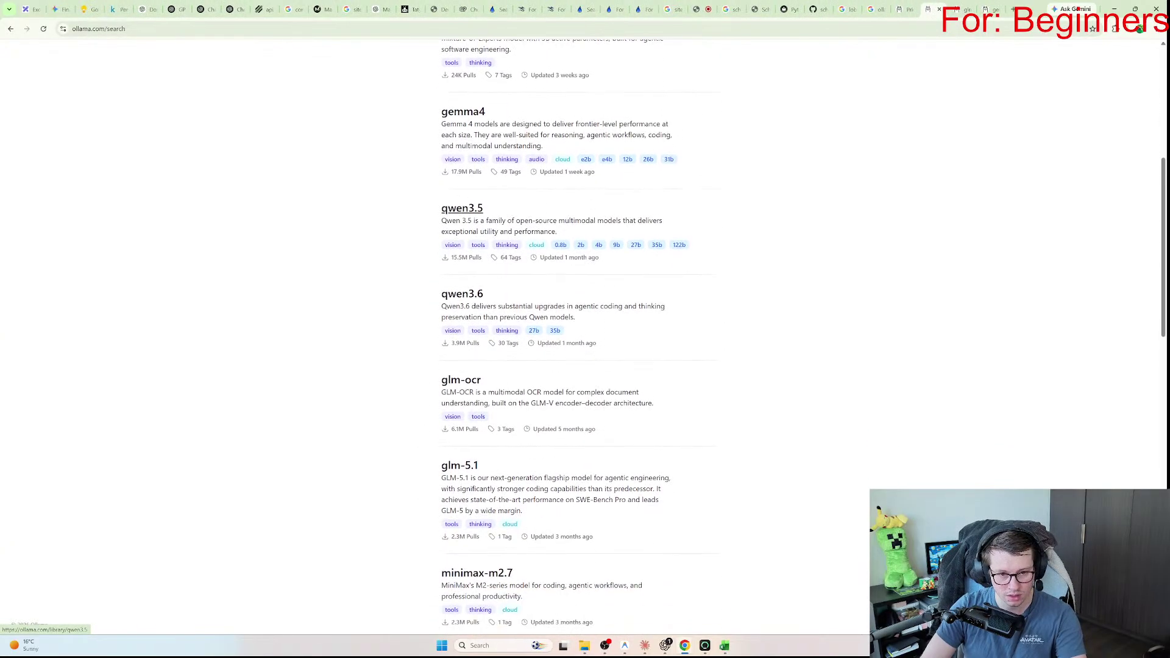
# Step: Open the qwen3.6 model page in a separate tab and review usage, context, size and launch commands on the glm-5.2 page
pyautogui.middleClick(462, 294)
pyautogui.scroll(-6, 462, 294)
pyautogui.hotkey('ctrl', 'Tab')
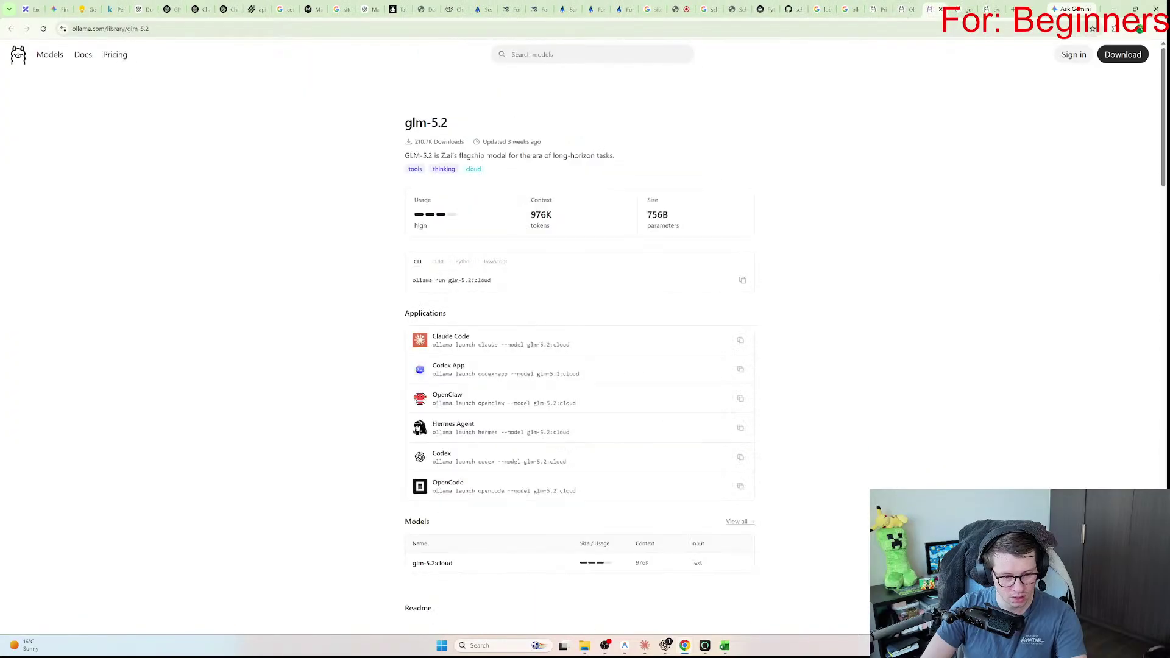
pyautogui.scroll(-1, 579, 329)
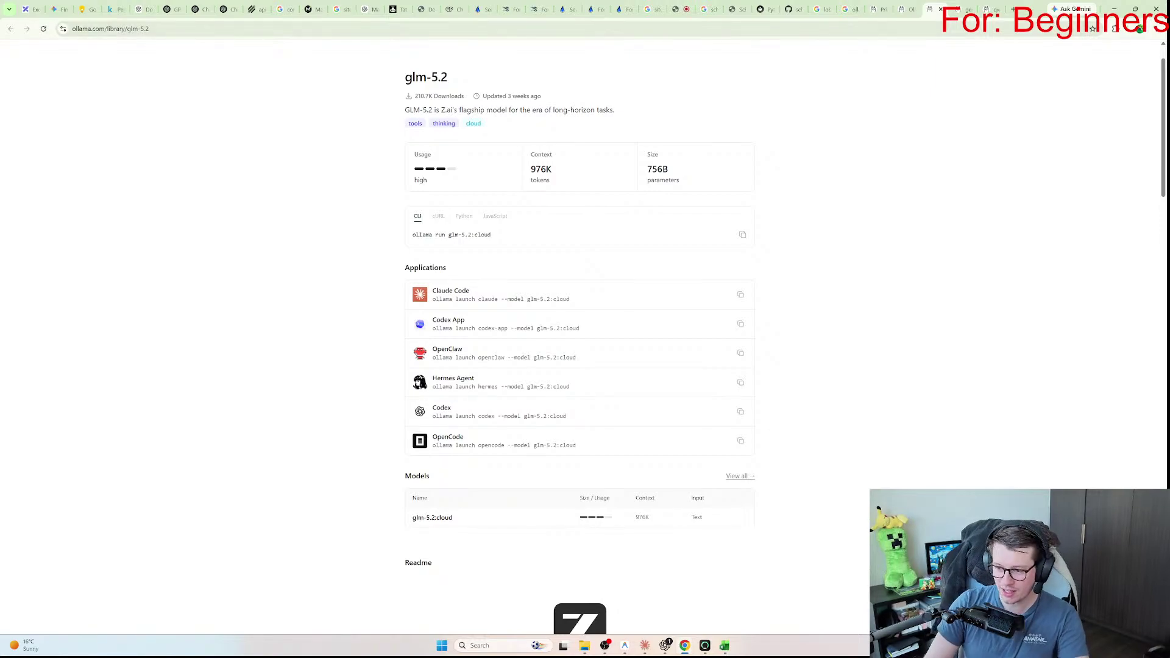
pyautogui.scroll(-1, 579, 341)
pyautogui.scroll(2, 578, 342)
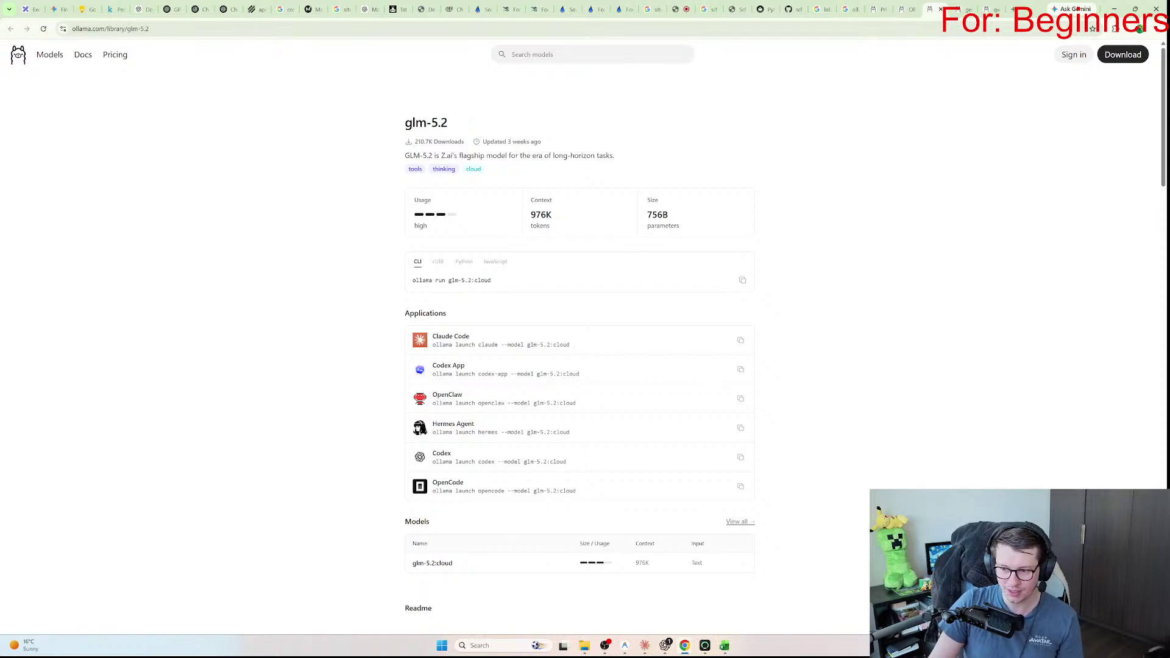
# Step: Switch to the GitBench window and open the rebase benchmark from its benchmark list
pyautogui.hotkey('alt', 'Tab')
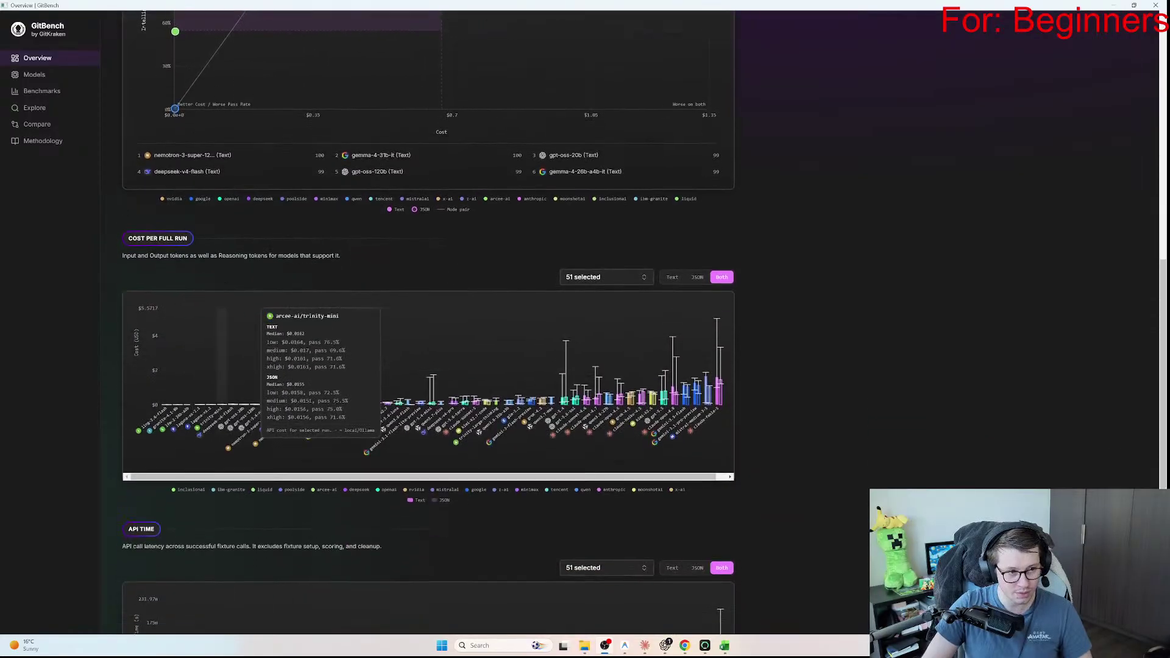
pyautogui.click(41, 91)
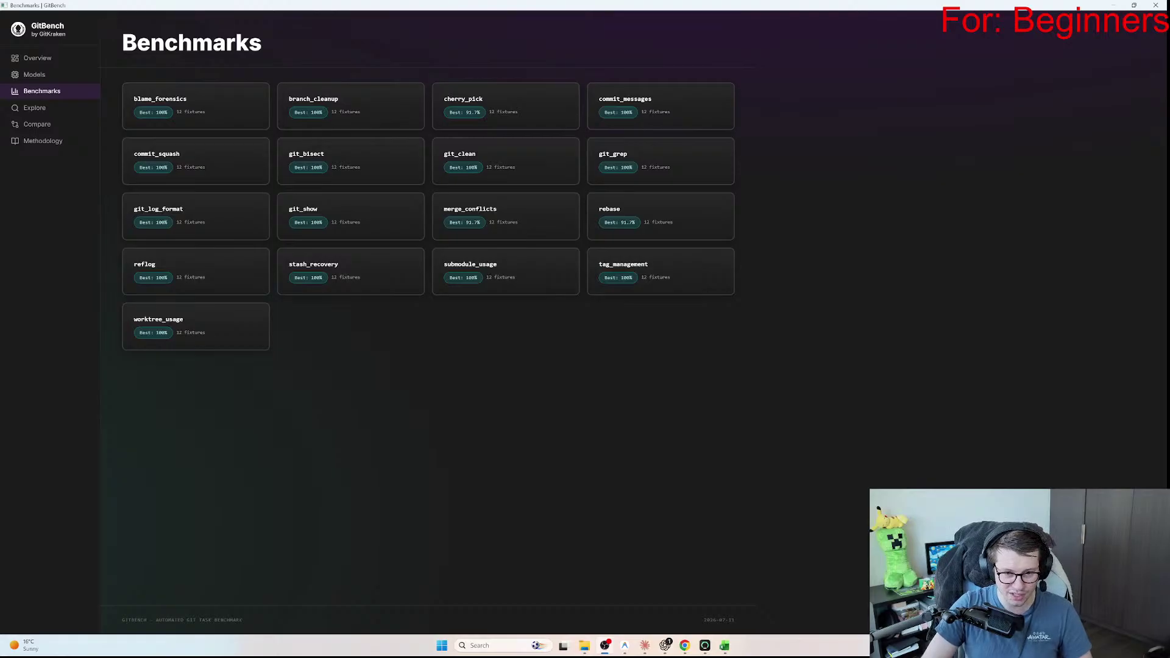
pyautogui.click(610, 209)
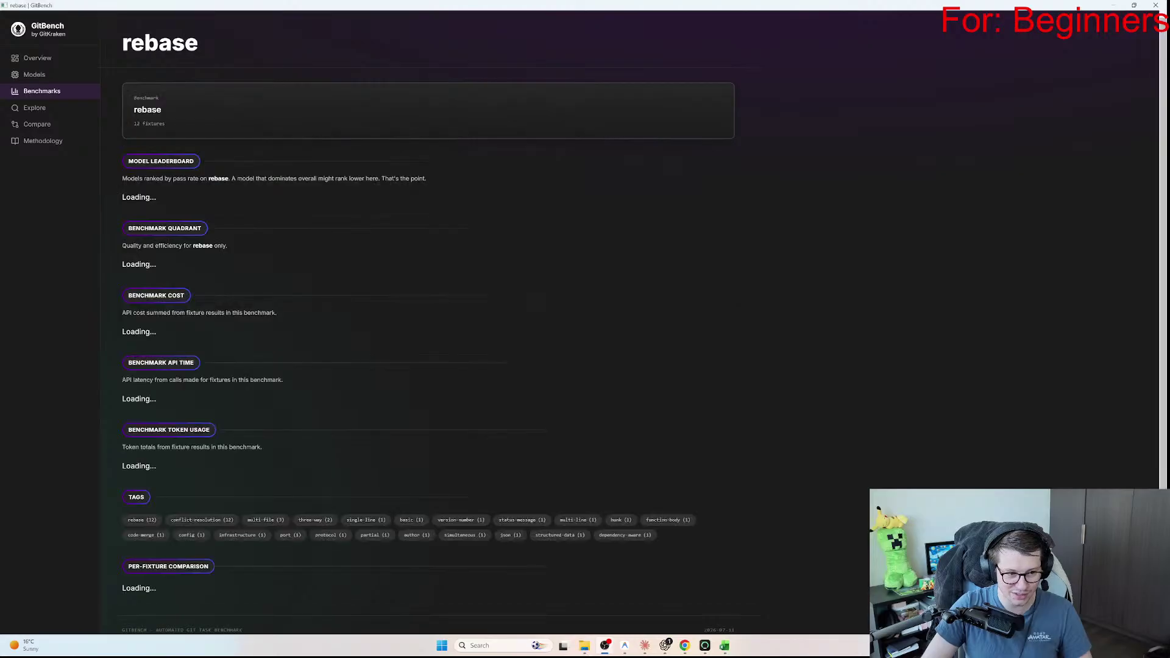
# Step: Examine the rebase benchmark's model leaderboard, cost versus pass rate quadrant and benchmark cost chart
pyautogui.scroll(-1, 426, 304)
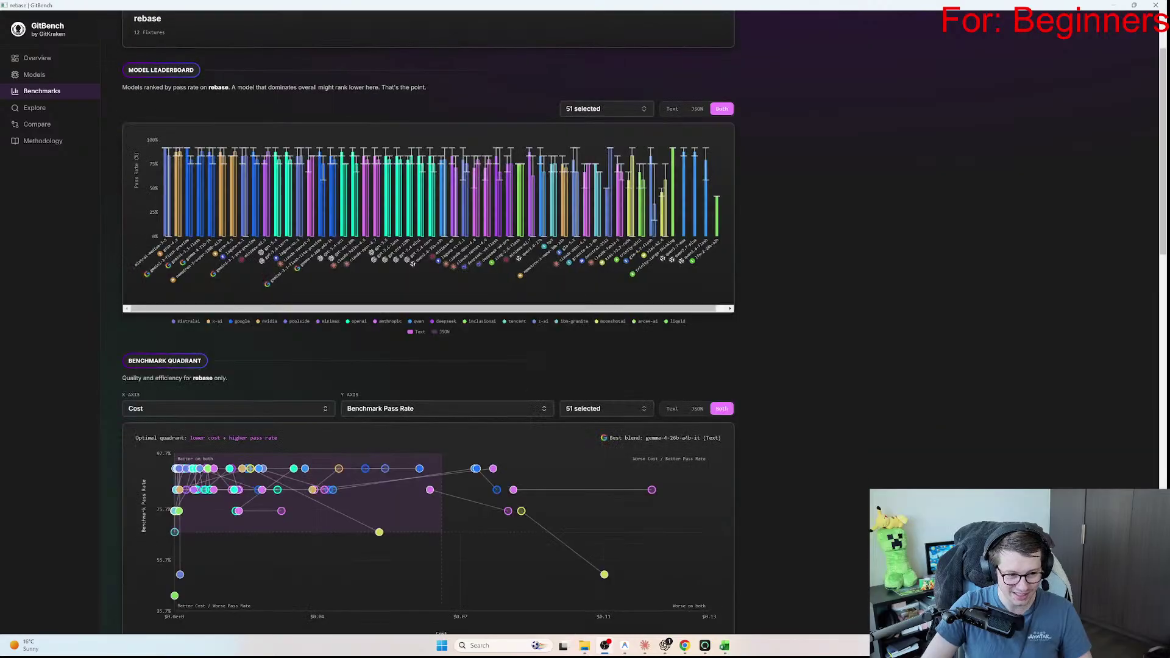
pyautogui.scroll(1, 427, 323)
pyautogui.scroll(-6, 426, 323)
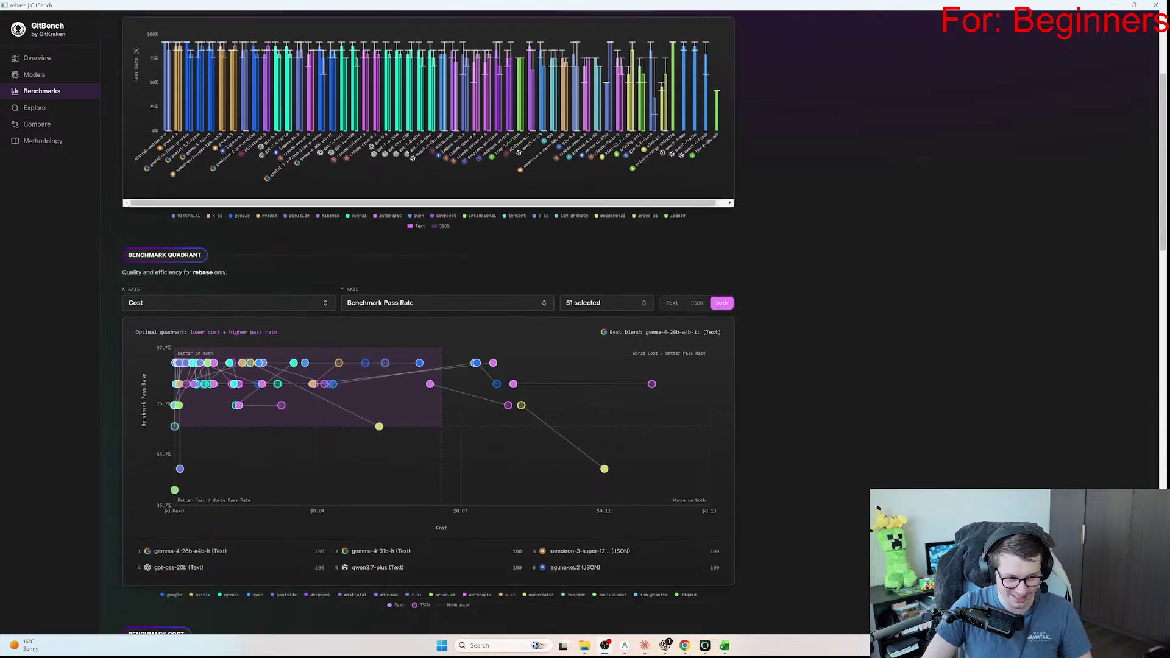
pyautogui.scroll(-1, 317, 463)
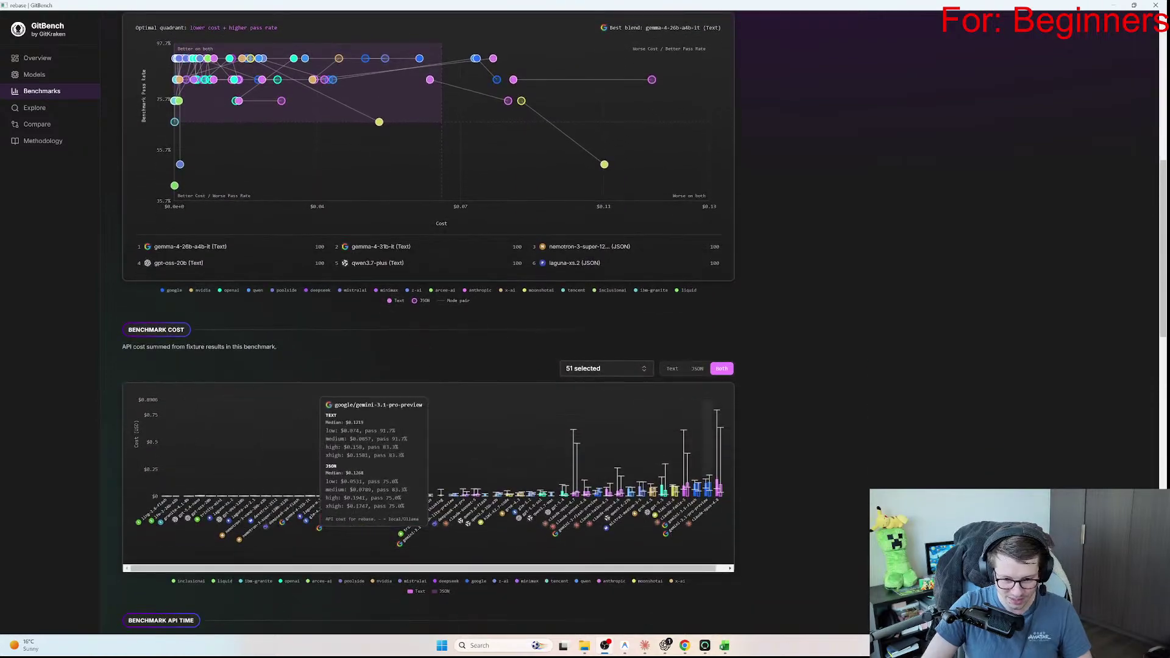
pyautogui.scroll(-1, 427, 463)
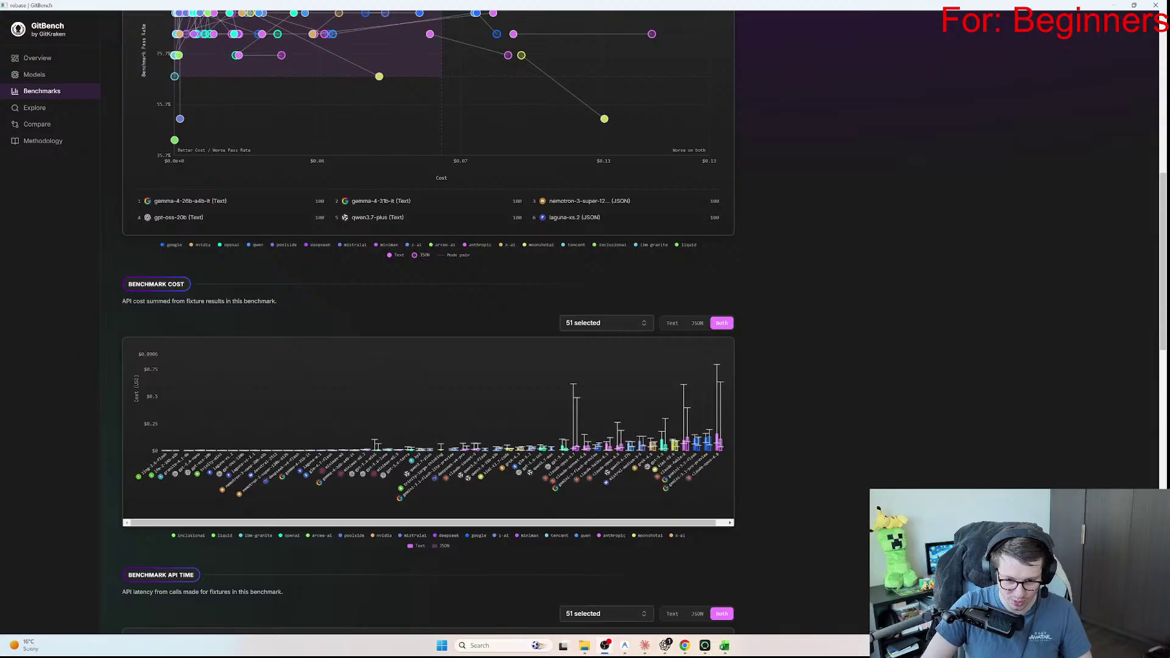
pyautogui.moveTo(685, 439)
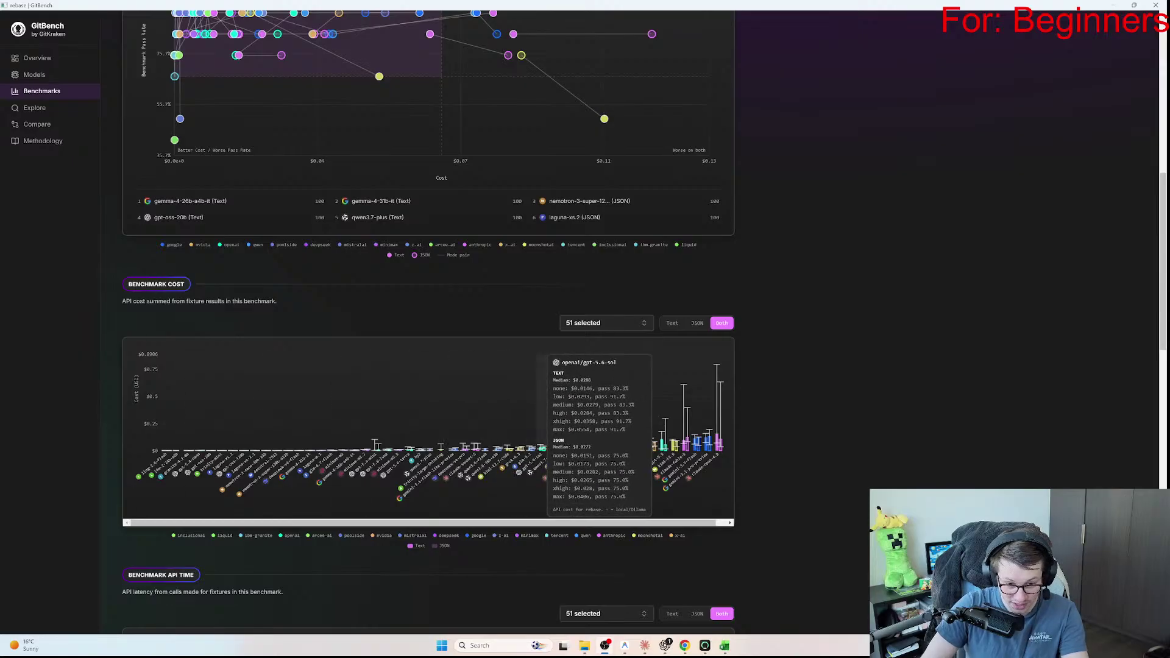
# Step: Inspect the rebase benchmark's quadrant rankings and benchmark cost chart at an enlarged page scale
pyautogui.hotkey('ctrl', '+')
pyautogui.hotkey('ctrl', '+')
pyautogui.hotkey('ctrl', '+')
pyautogui.hotkey('ctrl', '+')
pyautogui.scroll(-2, 668, 317)
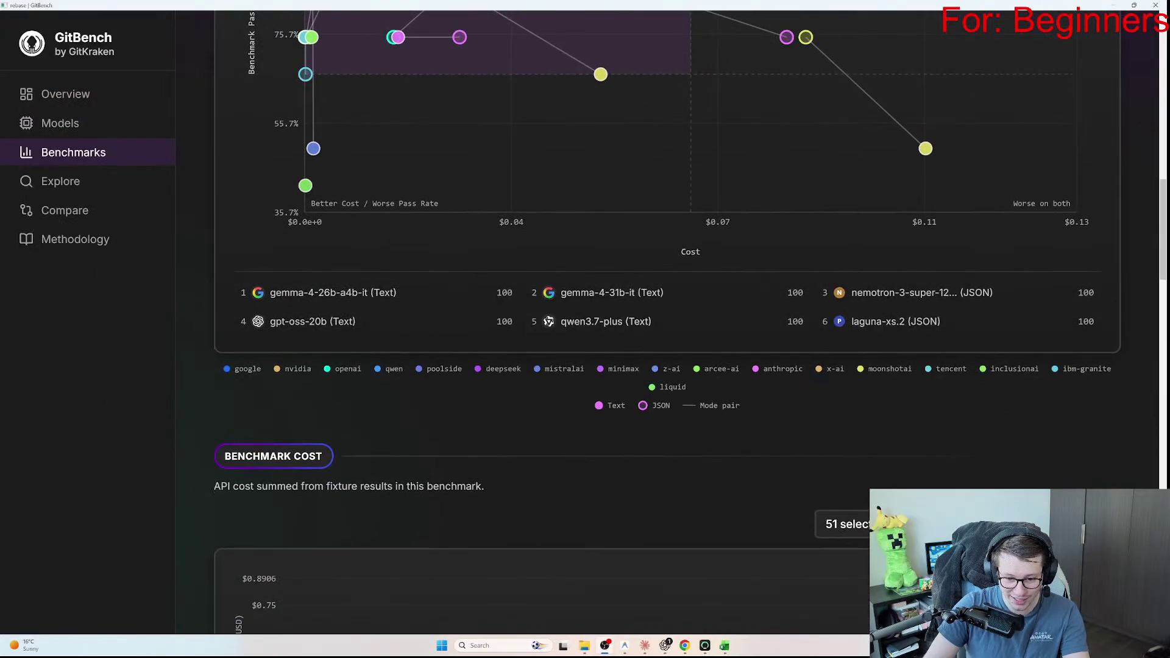
pyautogui.hotkey('ctrl', '-')
pyautogui.hotkey('ctrl', '-')
pyautogui.hotkey('ctrl', '+')
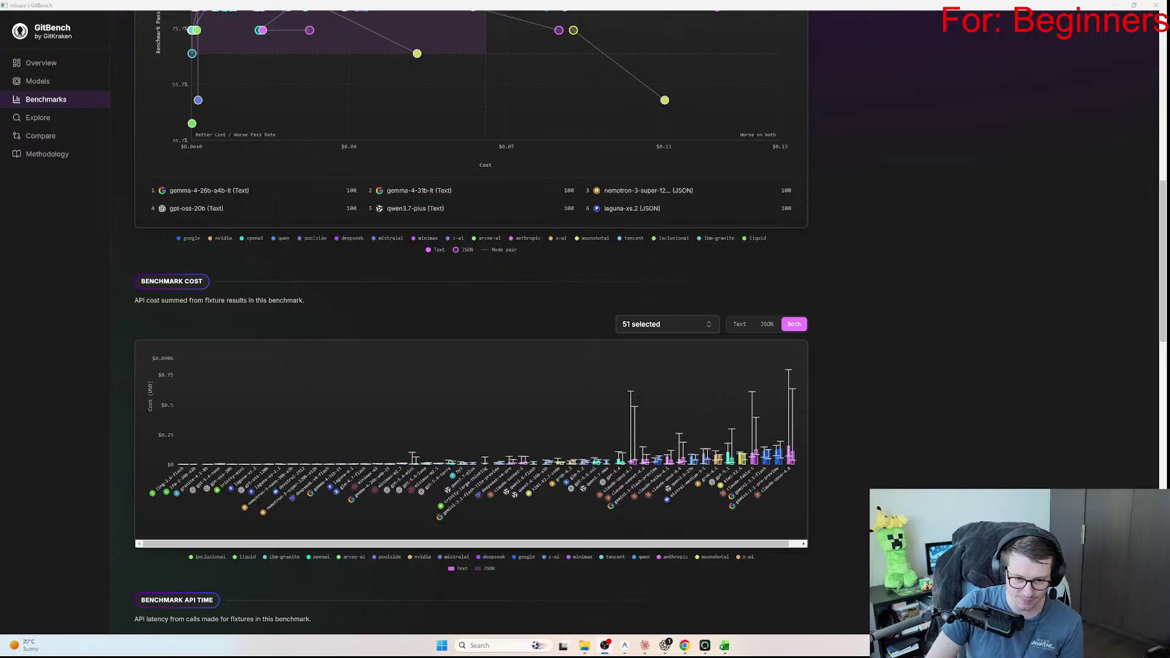
# Step: Return to the rebase model leaderboard and view it together with the quadrant at a reduced page scale
pyautogui.scroll(10, 471, 329)
pyautogui.hotkey('ctrl', '-')
pyautogui.hotkey('ctrl', '-')
pyautogui.hotkey('ctrl', '-')
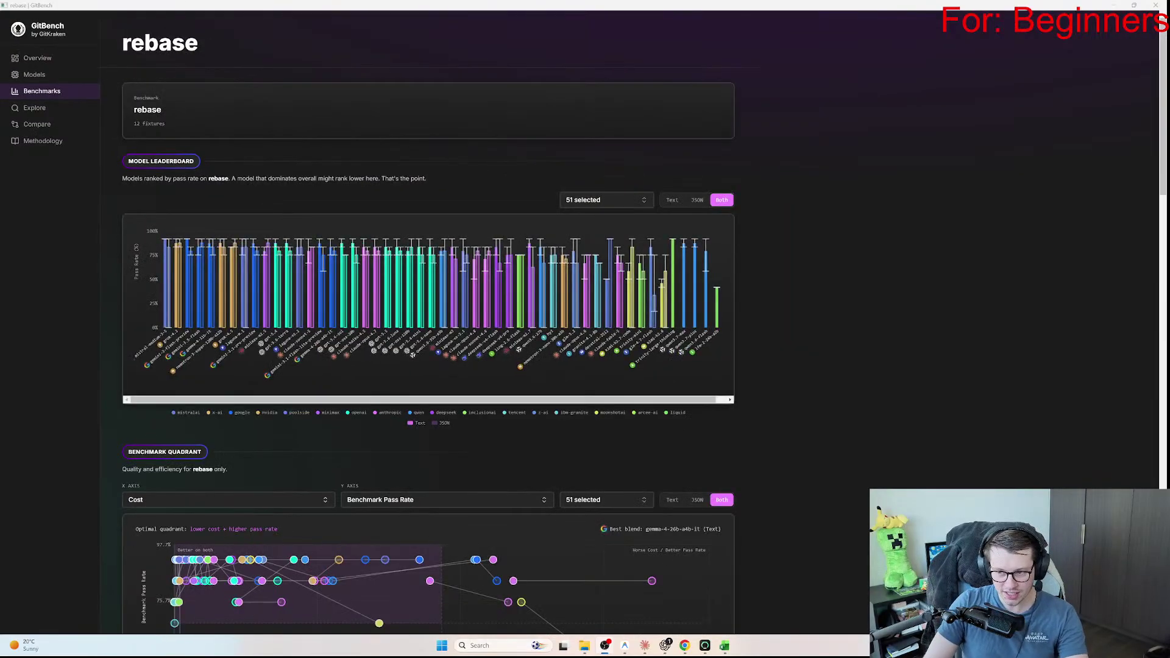
pyautogui.hotkey('ctrl', '+')
pyautogui.hotkey('ctrl', '+')
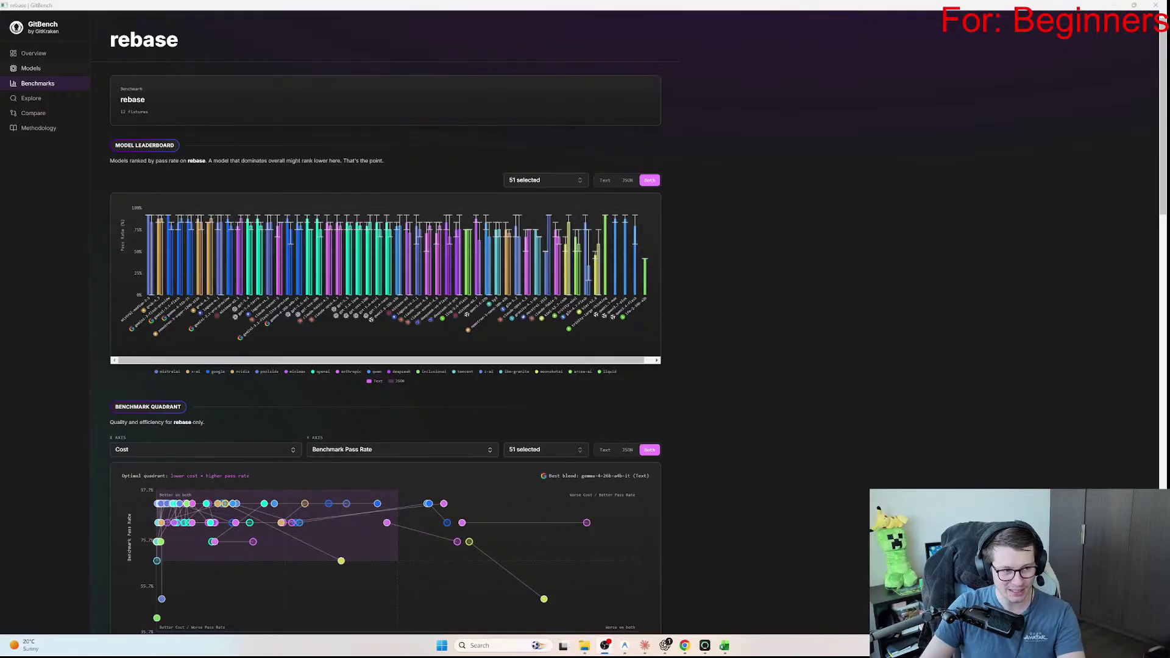
# Step: Go back to the full benchmark list and highlight the benchmarks from commit_squash through worktree_usage
pyautogui.click(30, 68)
pyautogui.click(38, 84)
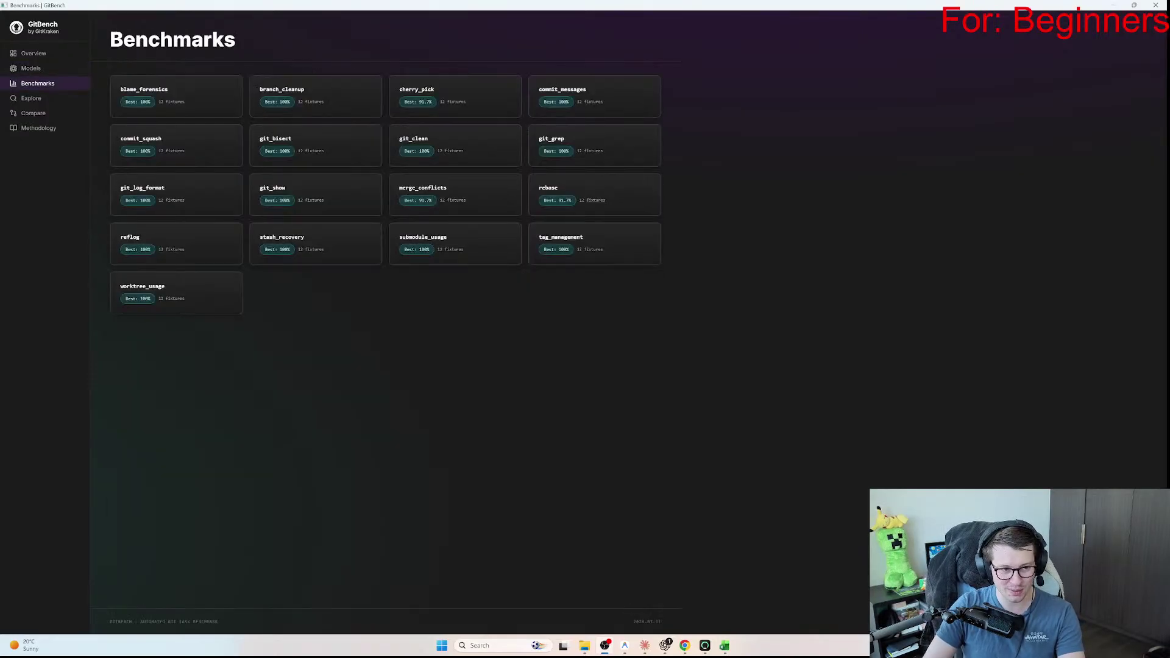
pyautogui.moveTo(120, 138); pyautogui.dragTo(189, 299)
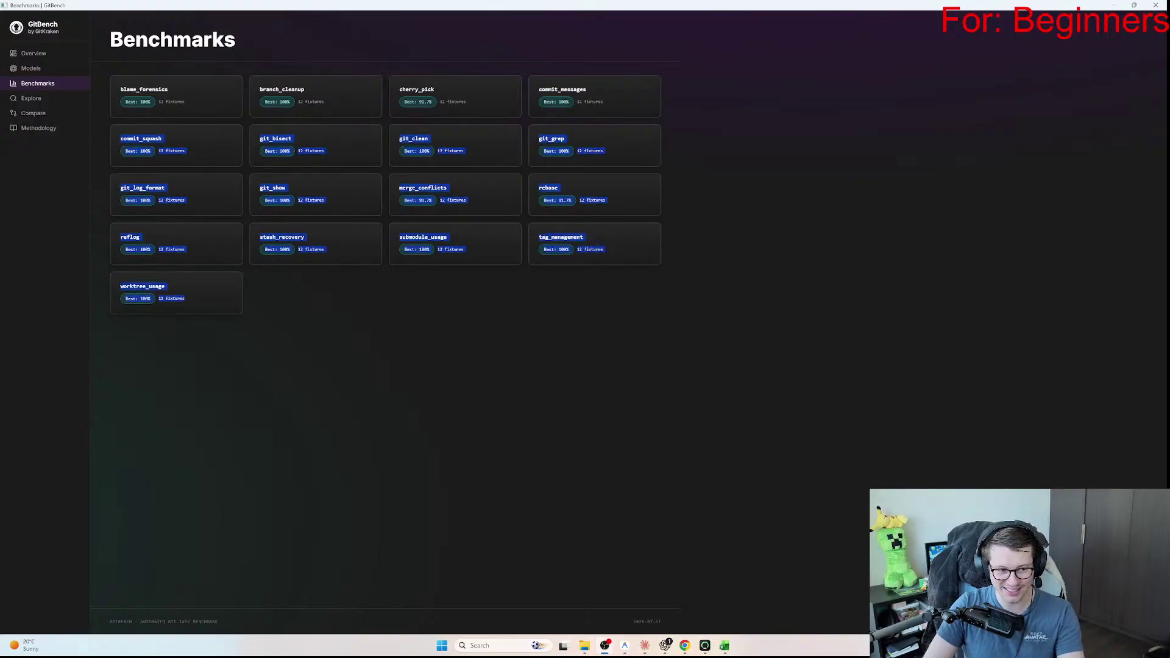
# Step: Clear the text highlight on the benchmark list and point out the merge_conflicts and rebase entries
pyautogui.click(189, 298)
pyautogui.hotkey('alt', 'Left')
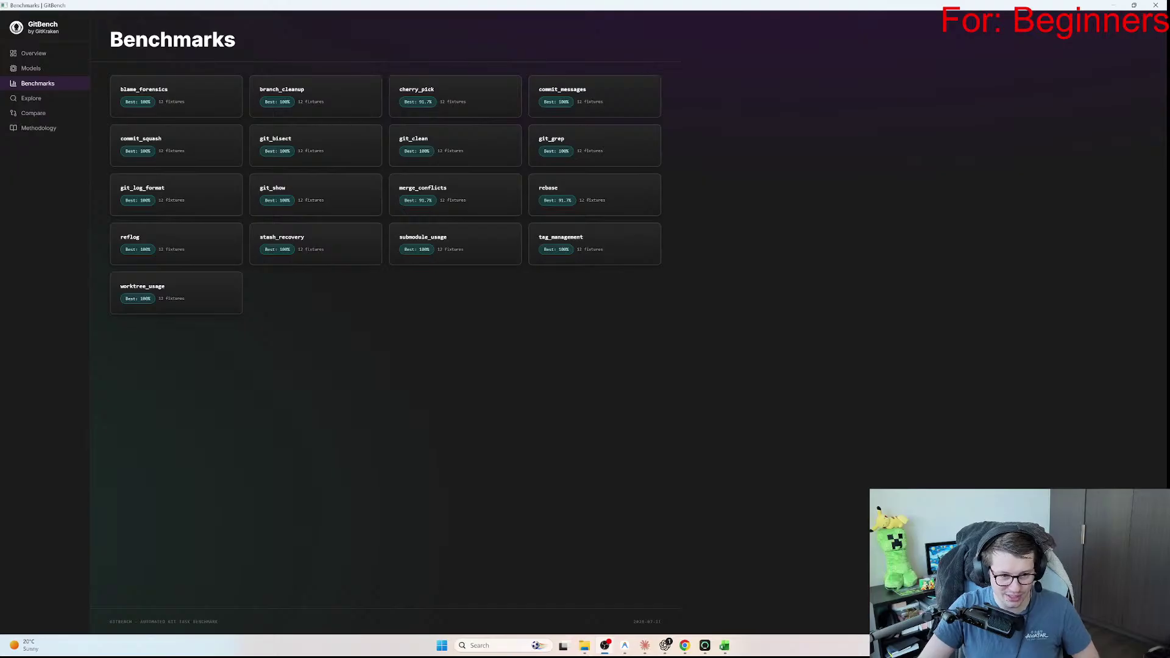
pyautogui.moveTo(607, 201); pyautogui.dragTo(398, 188)
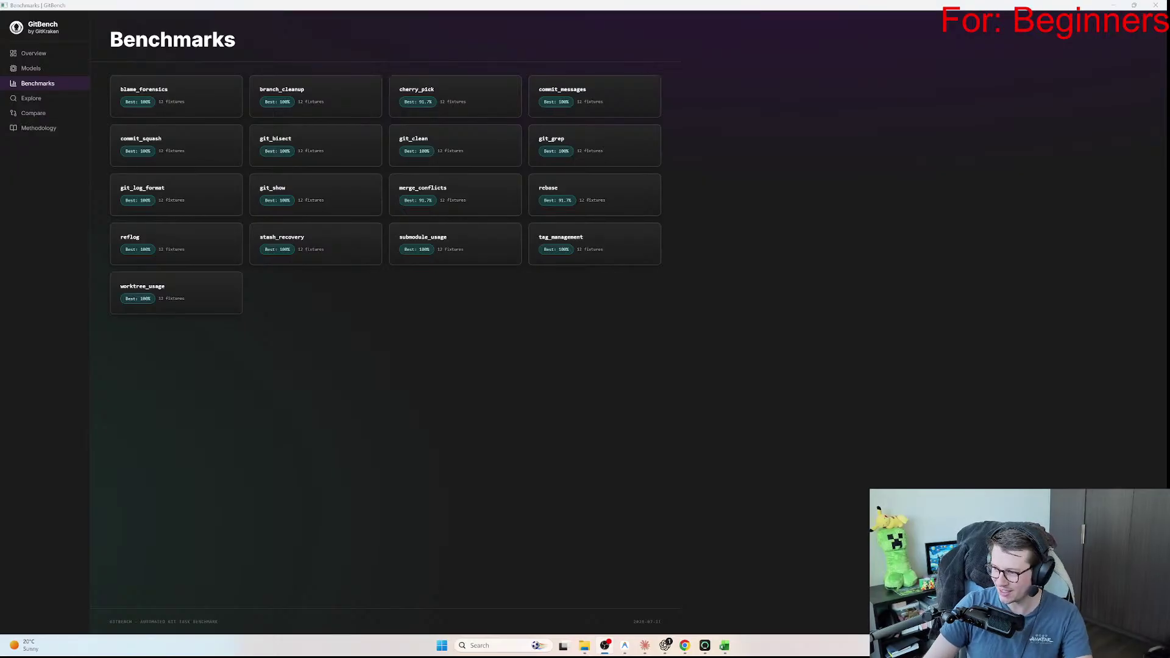
# Step: Switch to ChatGPT Codex and review the Build data analysis web app task's conversation back to its first request
pyautogui.hotkey('alt', 'Tab')
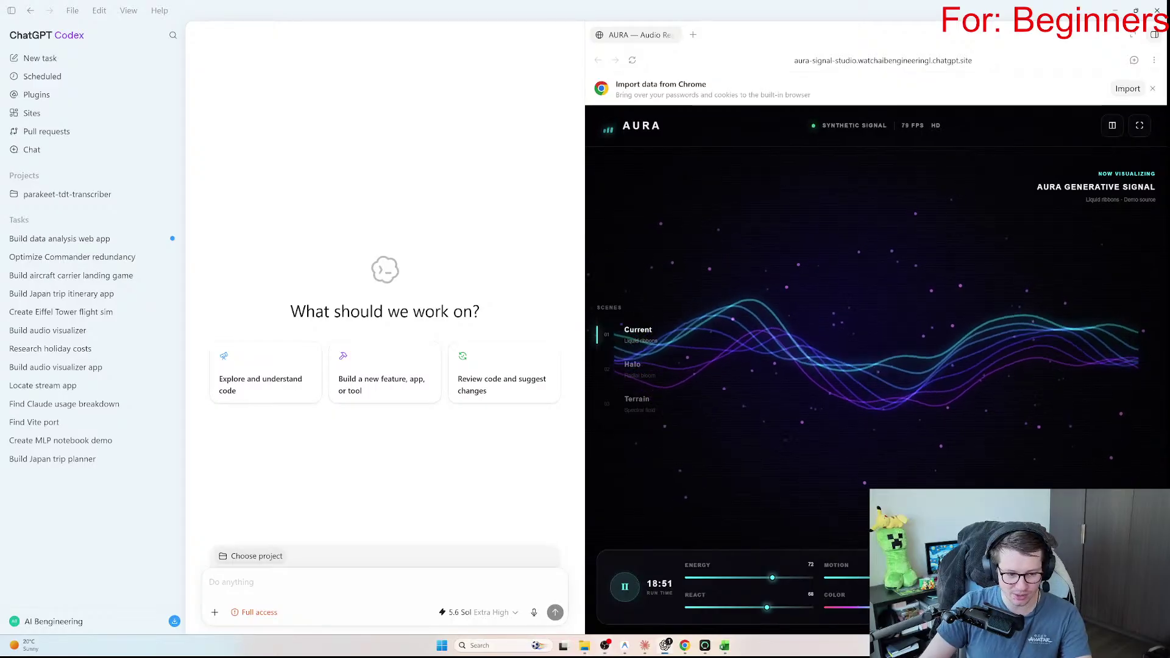
pyautogui.click(59, 238)
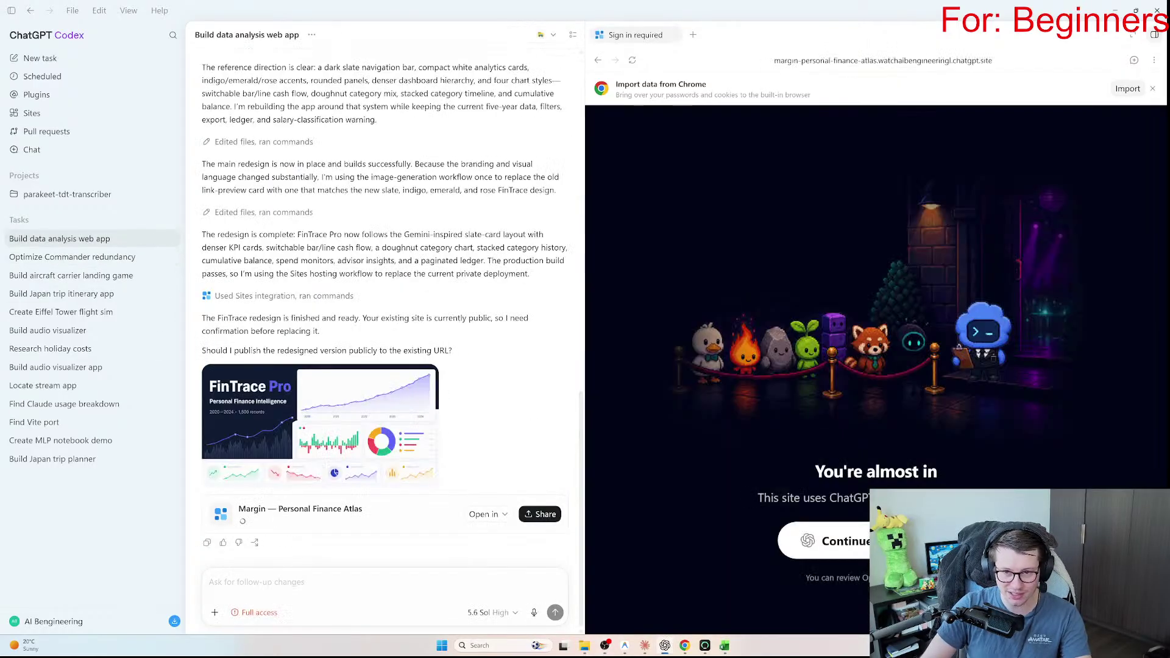
pyautogui.scroll(7, 389, 304)
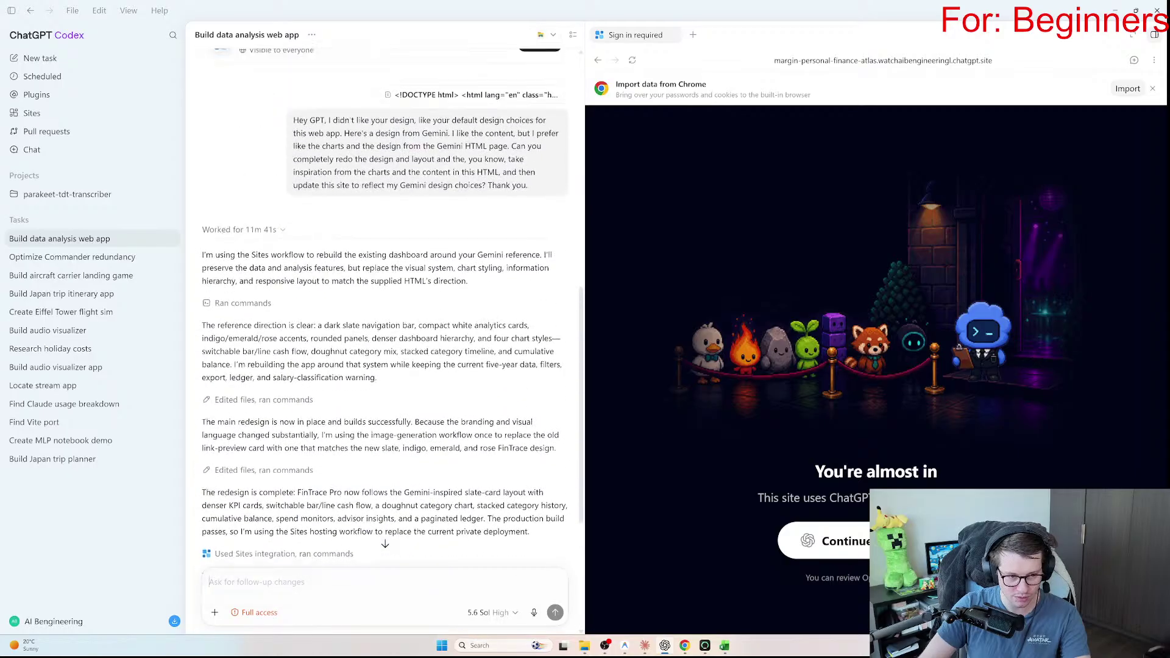
pyautogui.scroll(6, 390, 305)
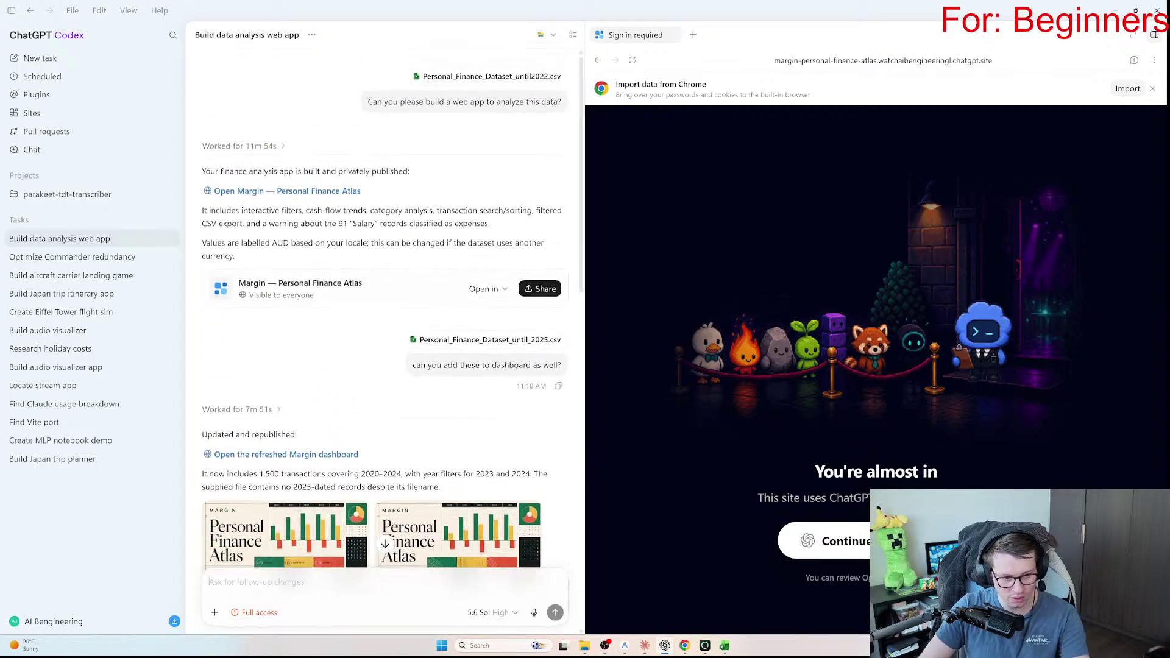
pyautogui.click(1132, 35)
pyautogui.click(1132, 35)
pyautogui.click(1154, 60)
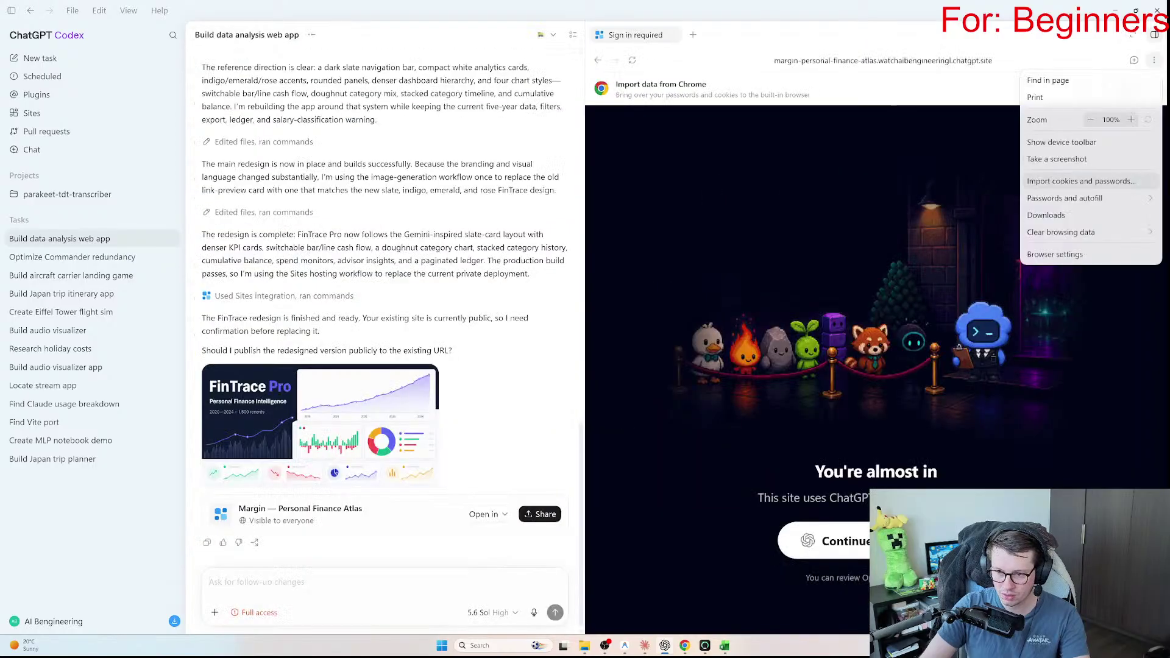
# Step: Look through the Optimize Commander redundancy, Create MLP notebook demo, Find Vite port, Locate stream app and Find Claude usage breakdown tasks
pyautogui.click(72, 257)
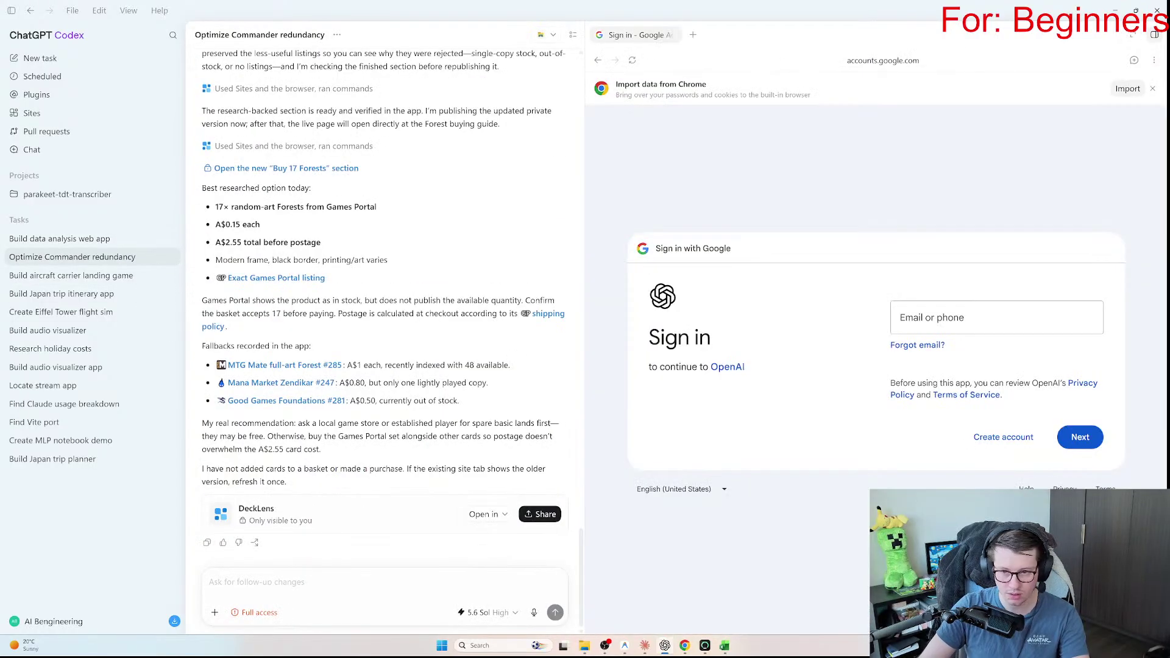
pyautogui.click(61, 440)
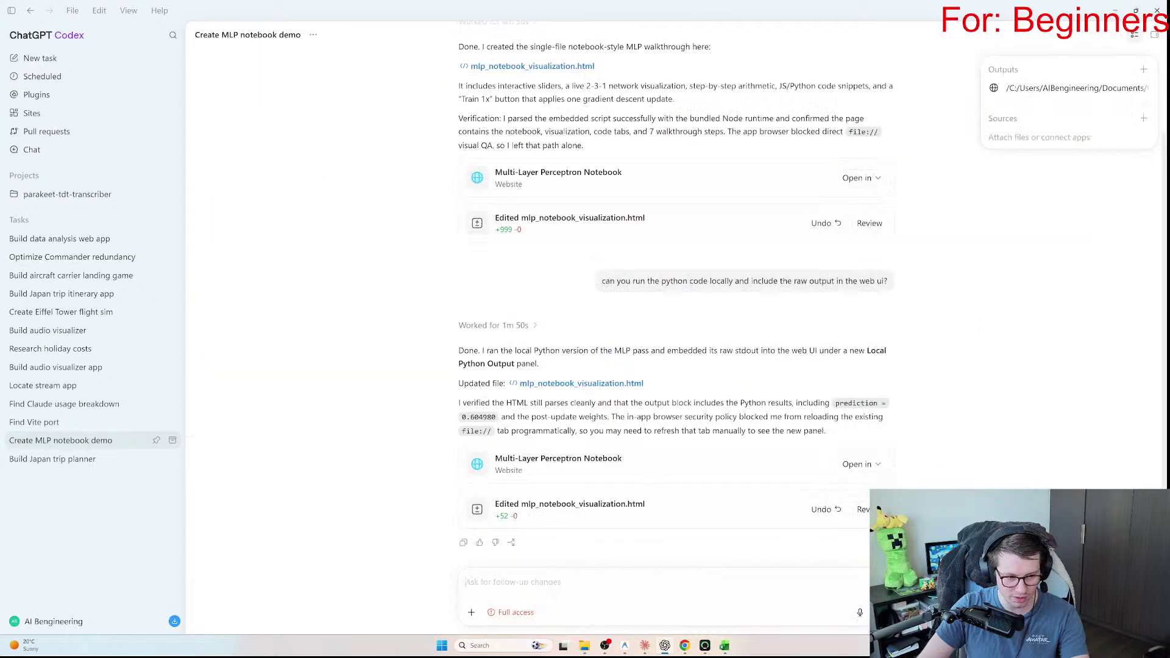
pyautogui.click(36, 421)
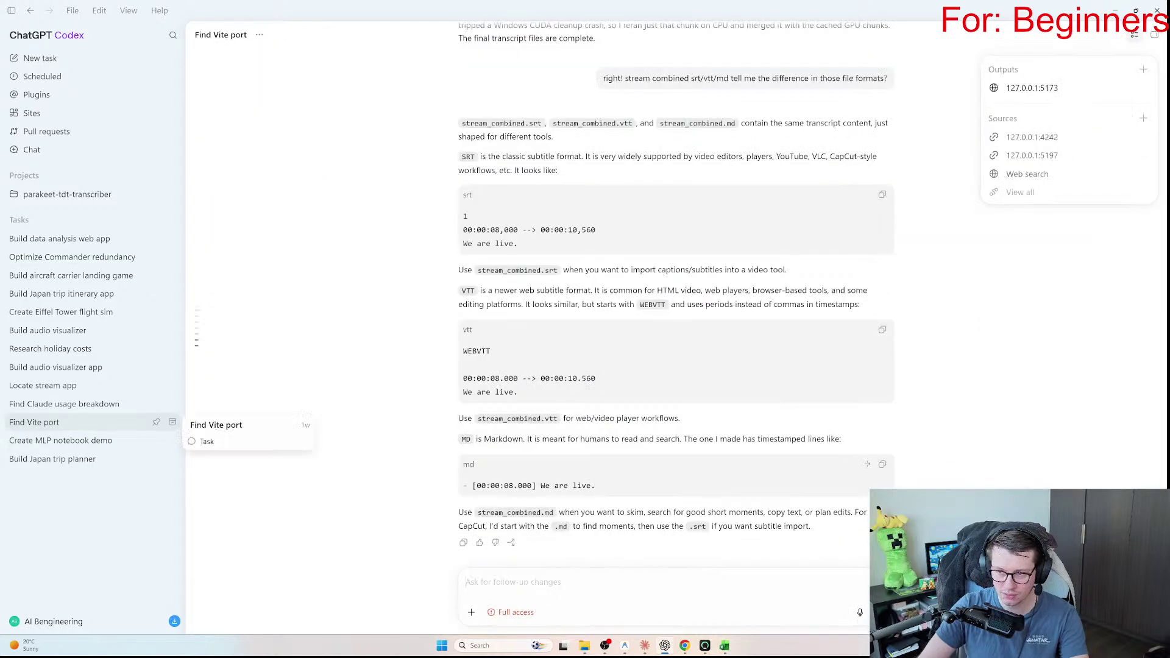
pyautogui.click(1134, 35)
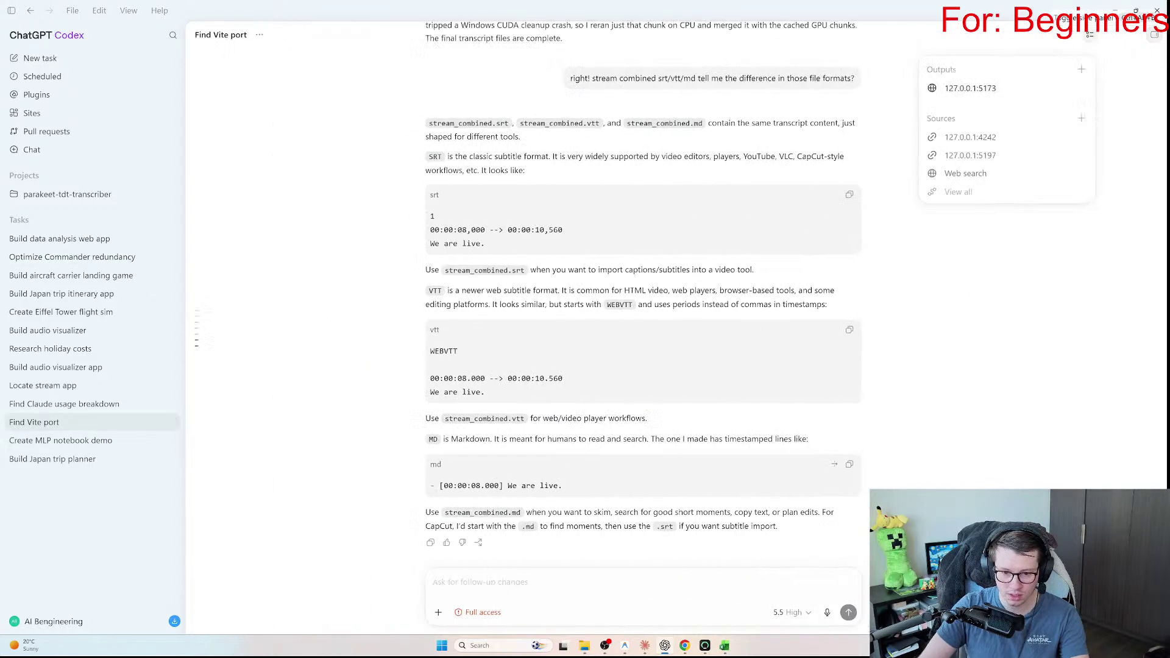
pyautogui.click(143, 385)
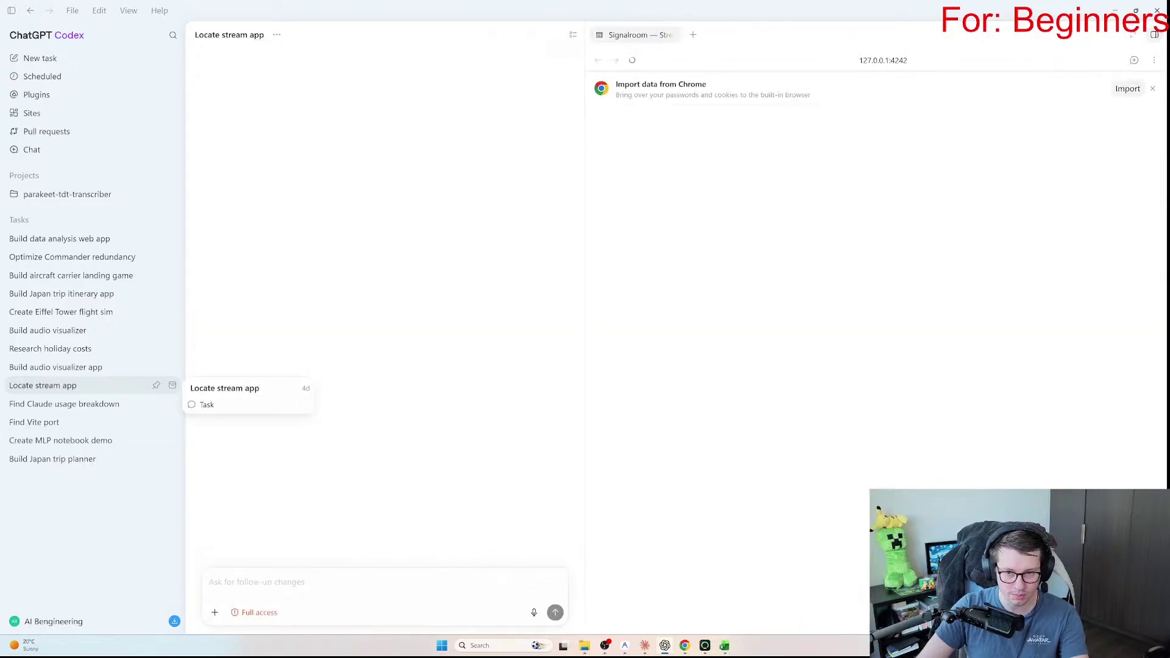
pyautogui.click(144, 403)
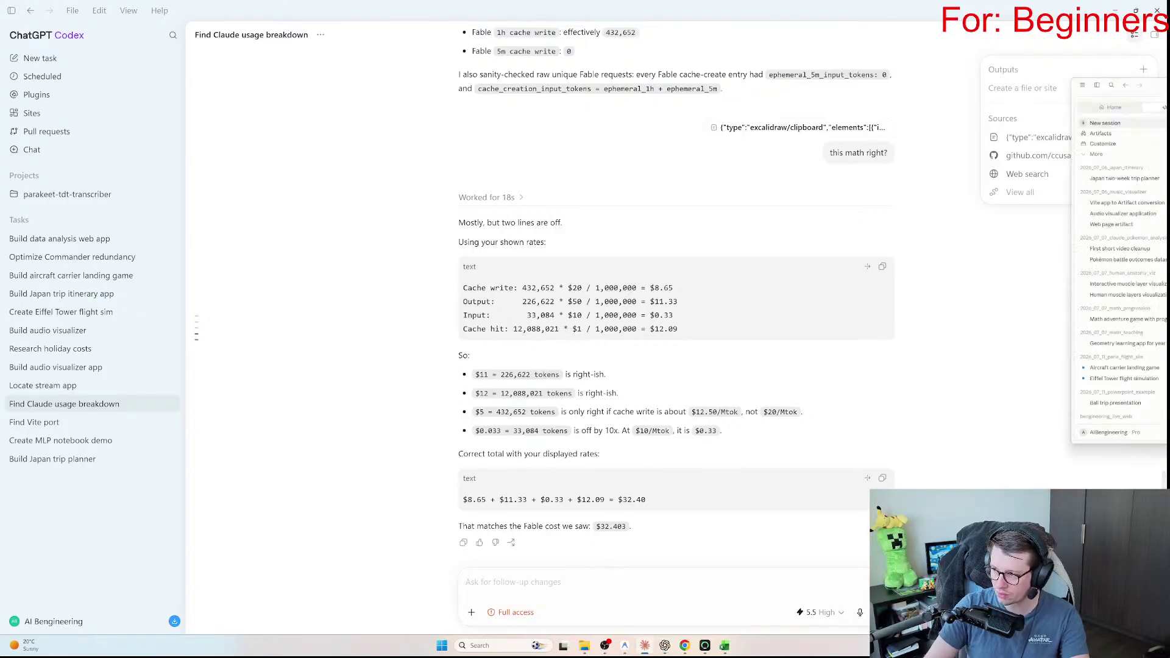
# Step: Switch to Claude and view its Code new session page alongside the GitBench benchmark list
pyautogui.hotkey('alt', 'Tab')
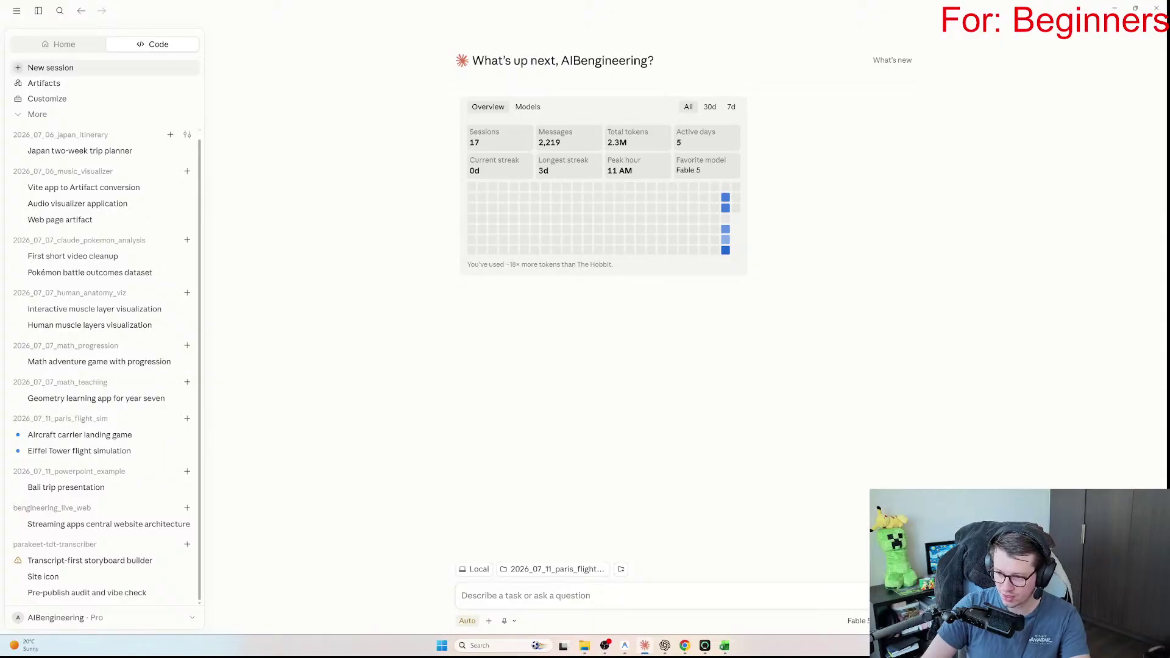
pyautogui.click(461, 596)
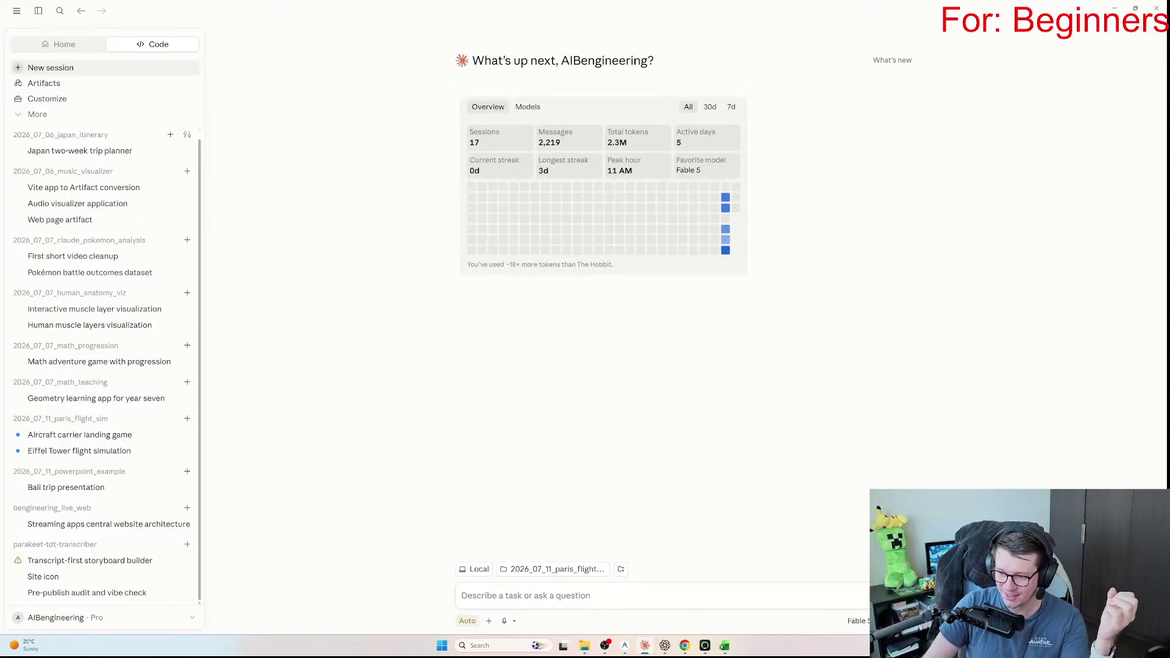
pyautogui.hotkey('alt', 'Tab')
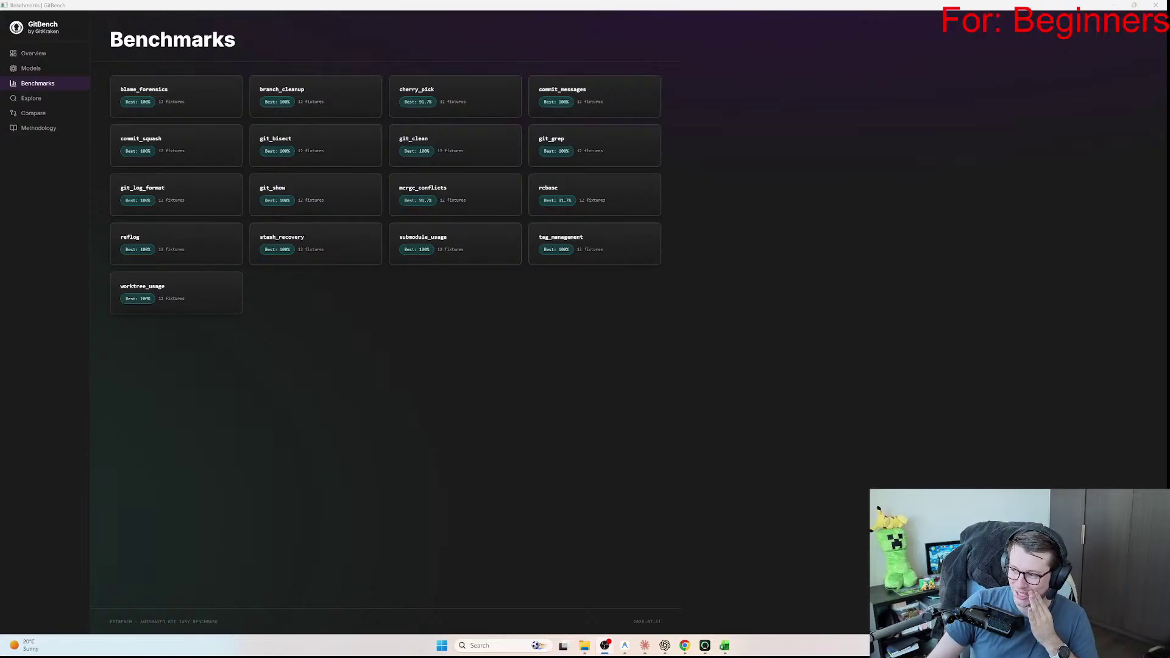
pyautogui.hotkey('alt', 'Tab')
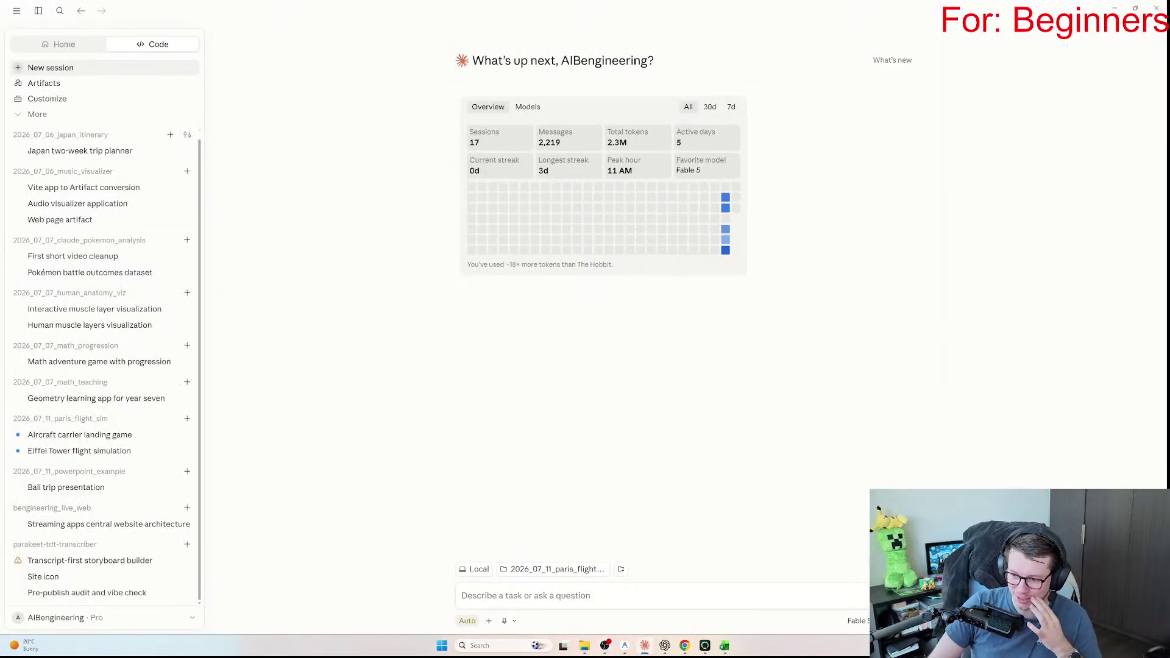
pyautogui.hotkey('alt', 'Tab')
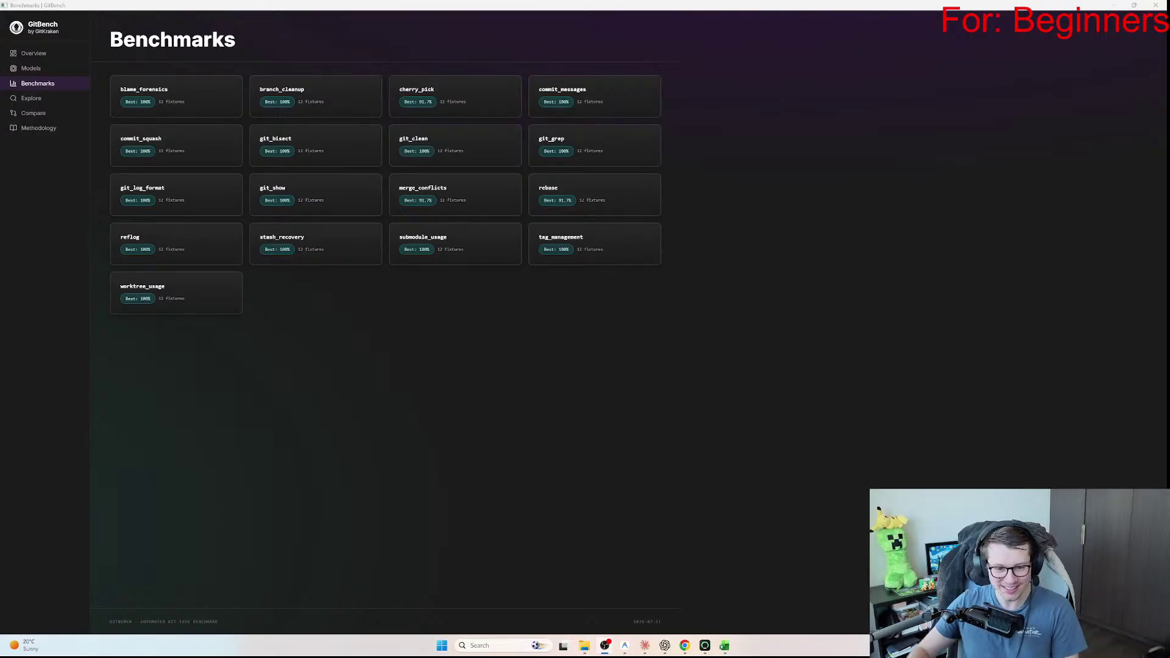
pyautogui.moveTo(684, 646)
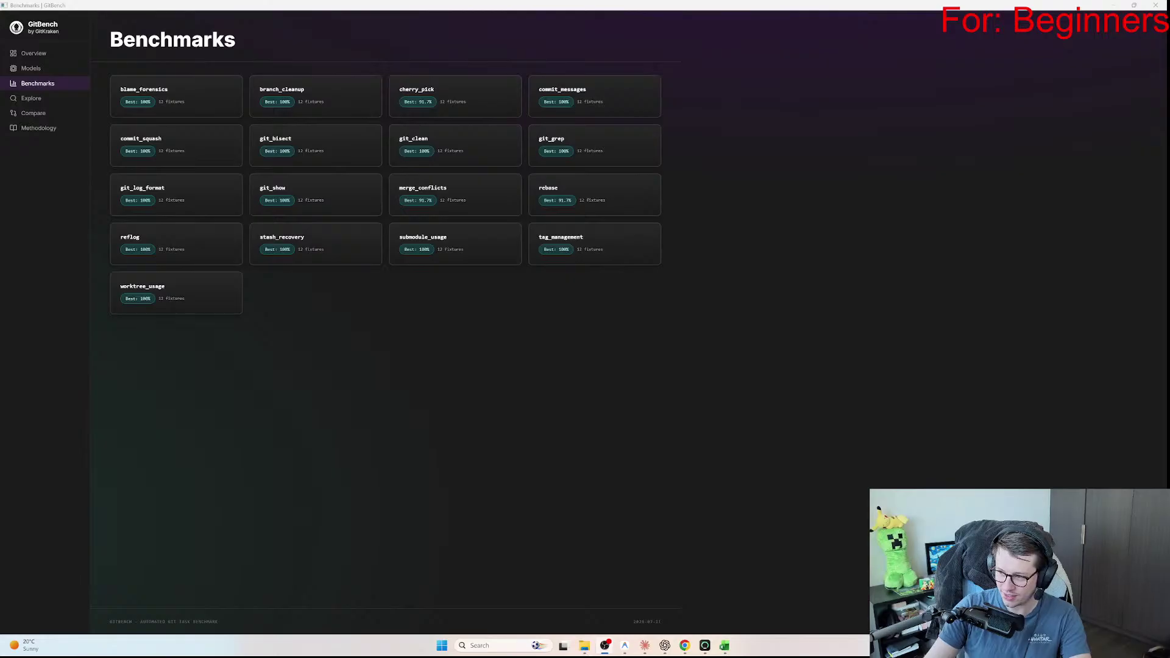
pyautogui.hotkey('alt', 'Tab')
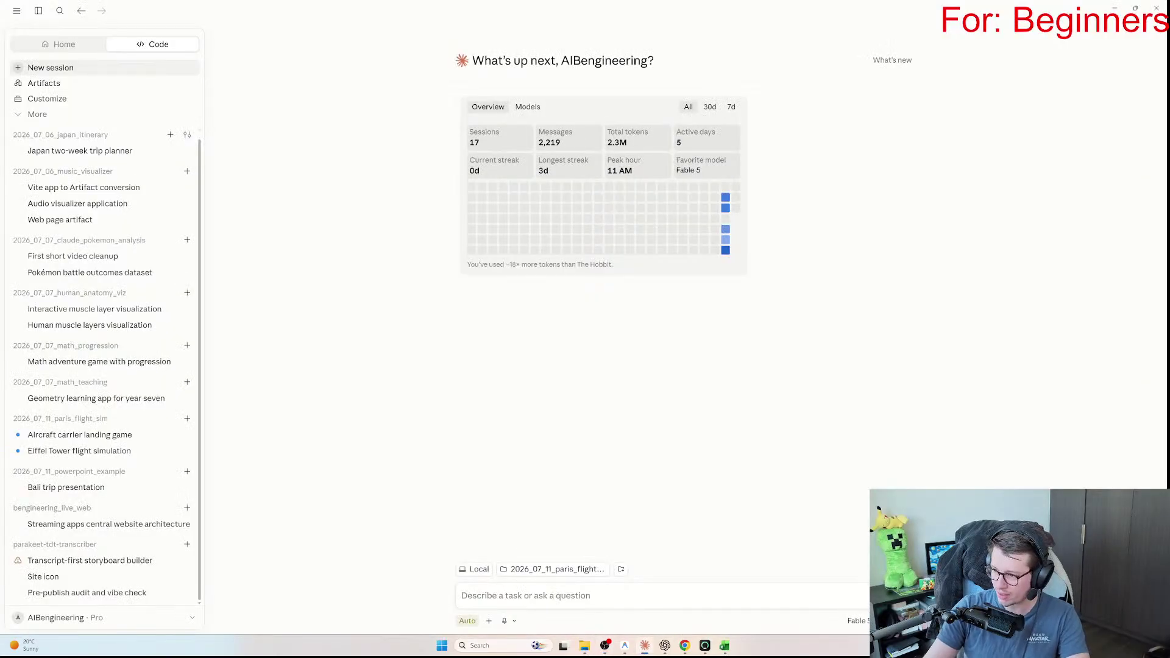
pyautogui.hotkey('alt', 'Tab')
pyautogui.hotkey('alt', 'Tab')
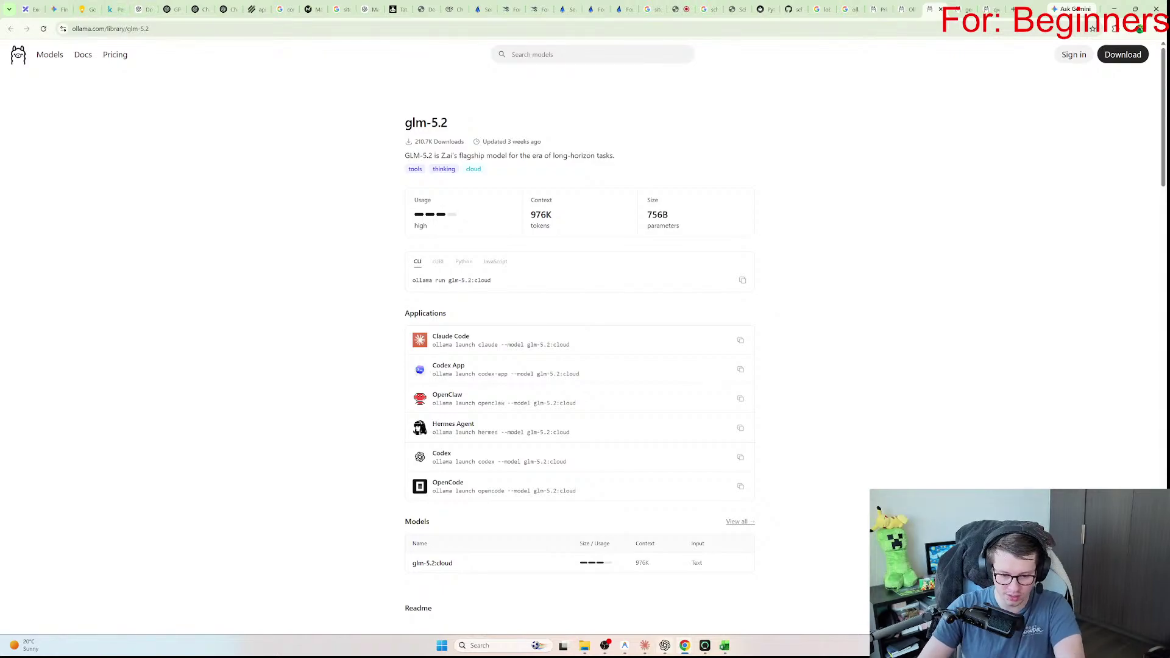
pyautogui.moveTo(633, 600)
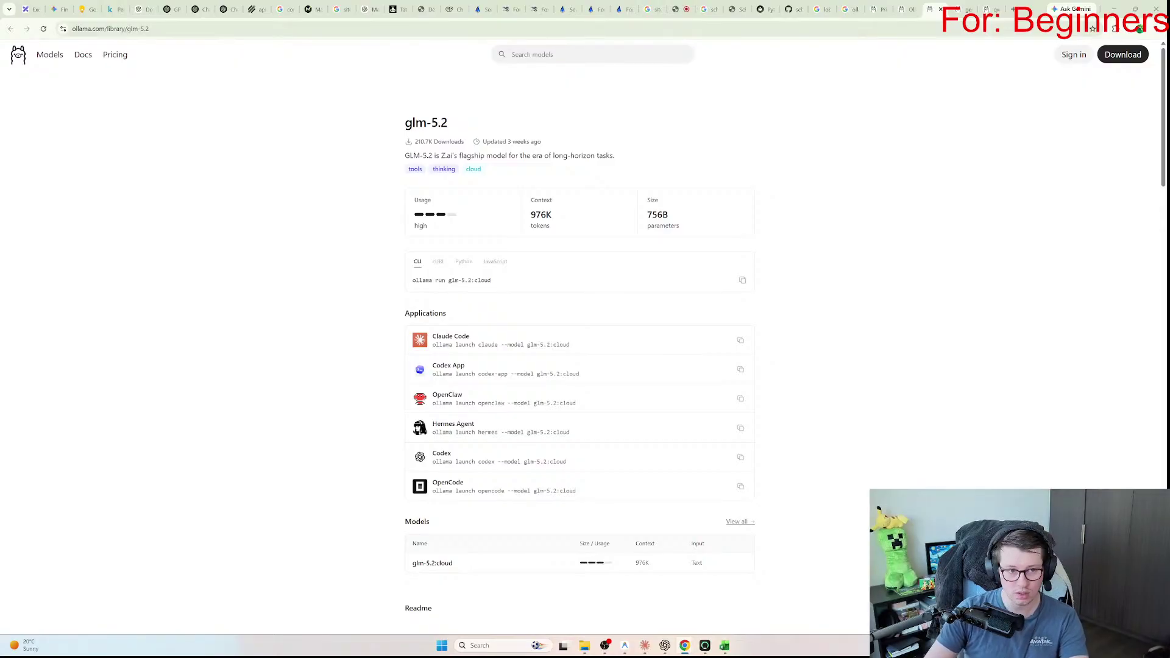
pyautogui.hotkey('ctrl', 't')
pyautogui.write('http://127.0.0.1:5200/lessons/why-build-web-pages-with-ai')
pyautogui.press('Return')
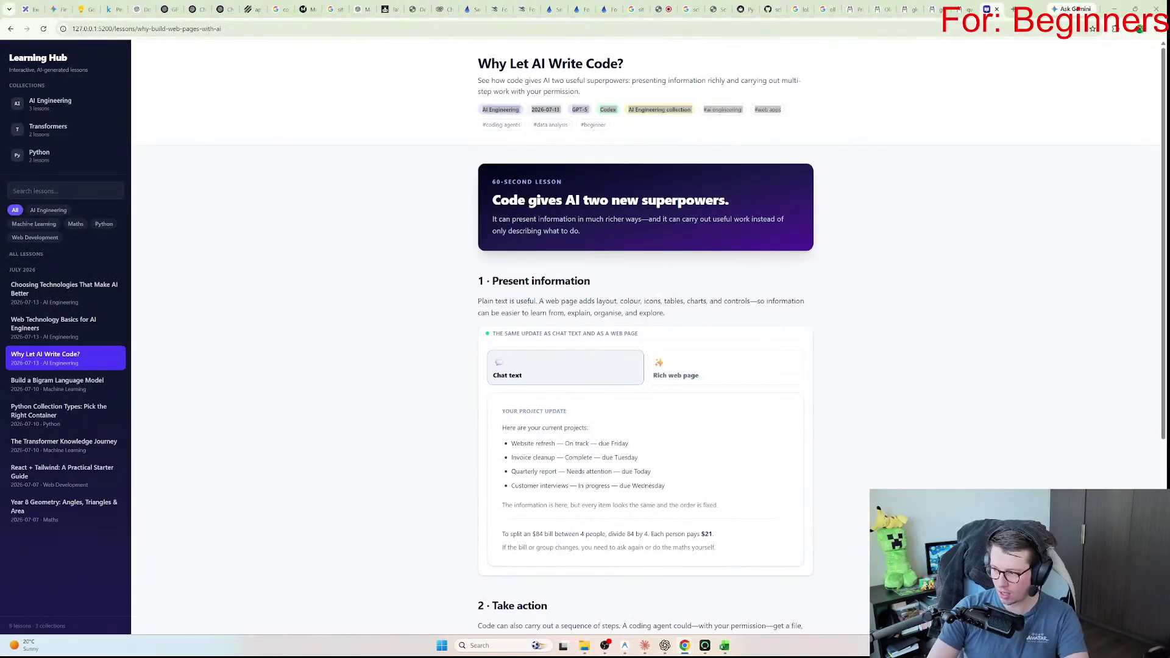
# Step: Read through the lesson on why to let AI write code, covering its Present information and Take action sections
pyautogui.hotkey('alt', 'Tab')
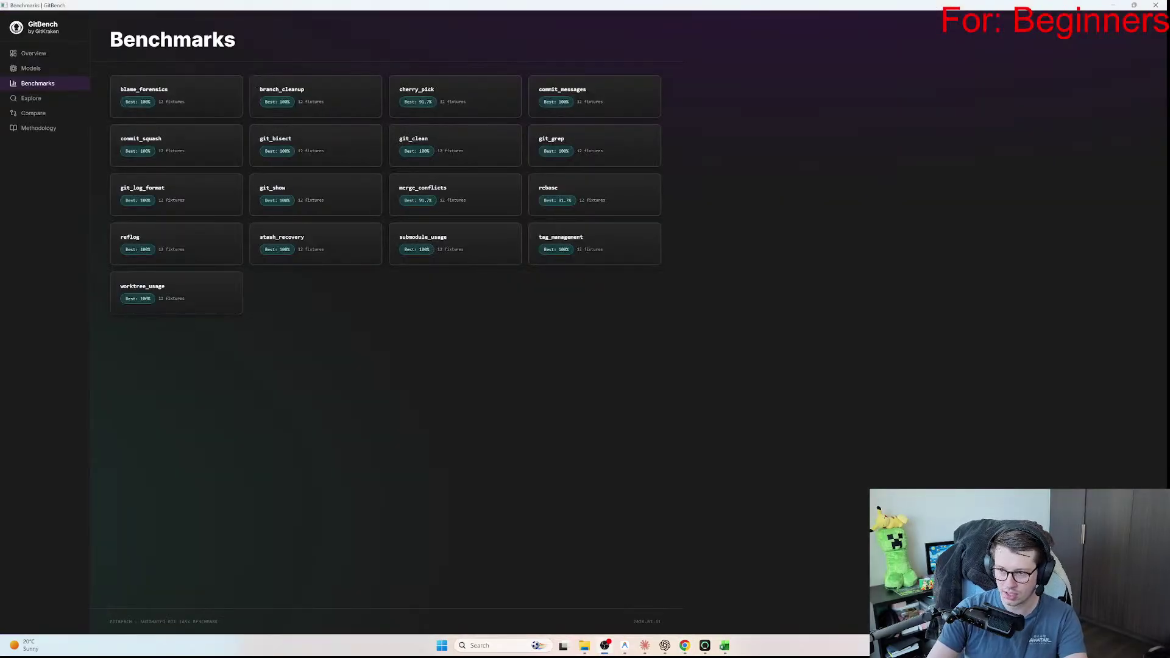
pyautogui.hotkey('alt', 'Tab')
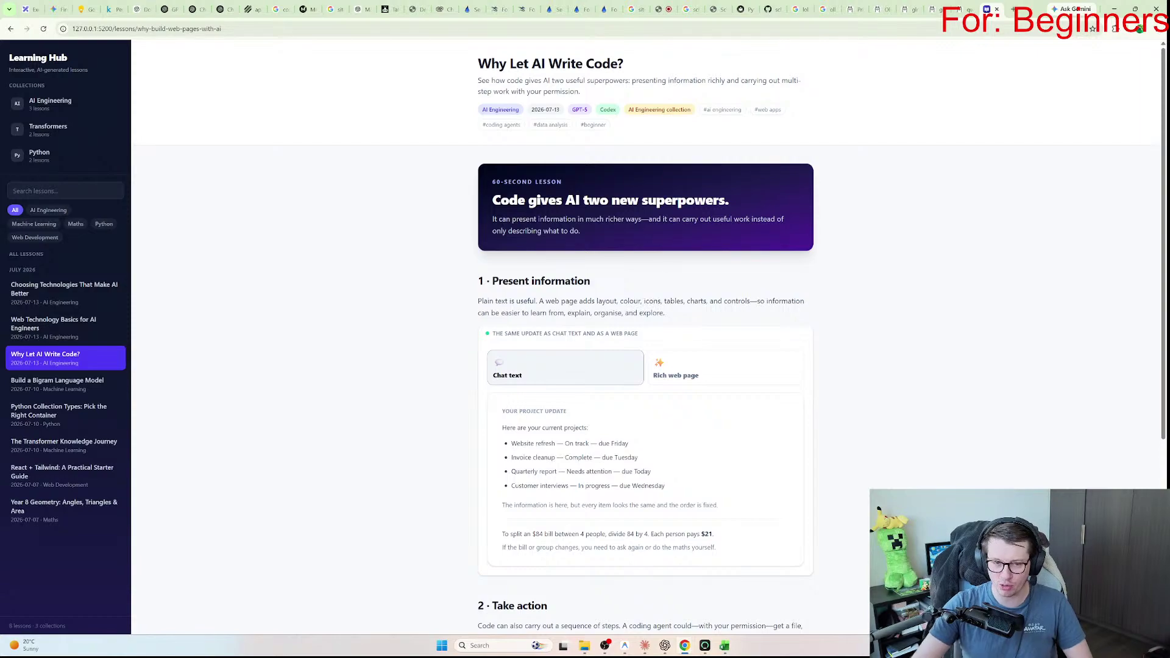
pyautogui.scroll(-1, 646, 335)
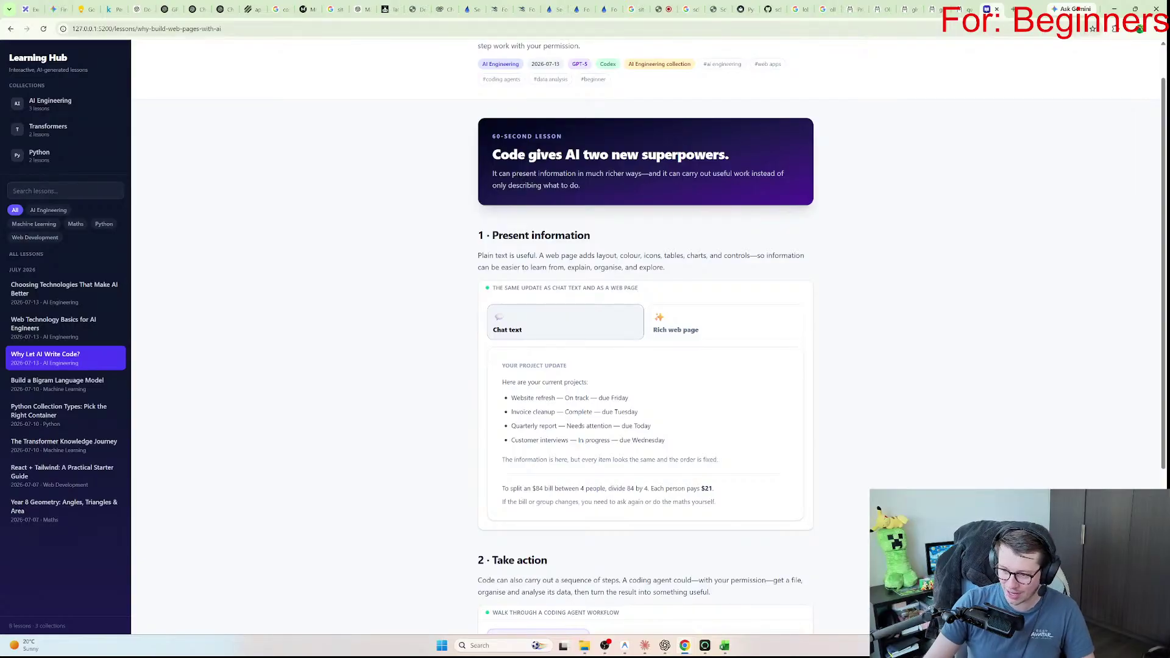
pyautogui.scroll(-1, 646, 335)
pyautogui.scroll(-1, 645, 335)
pyautogui.scroll(3, 646, 335)
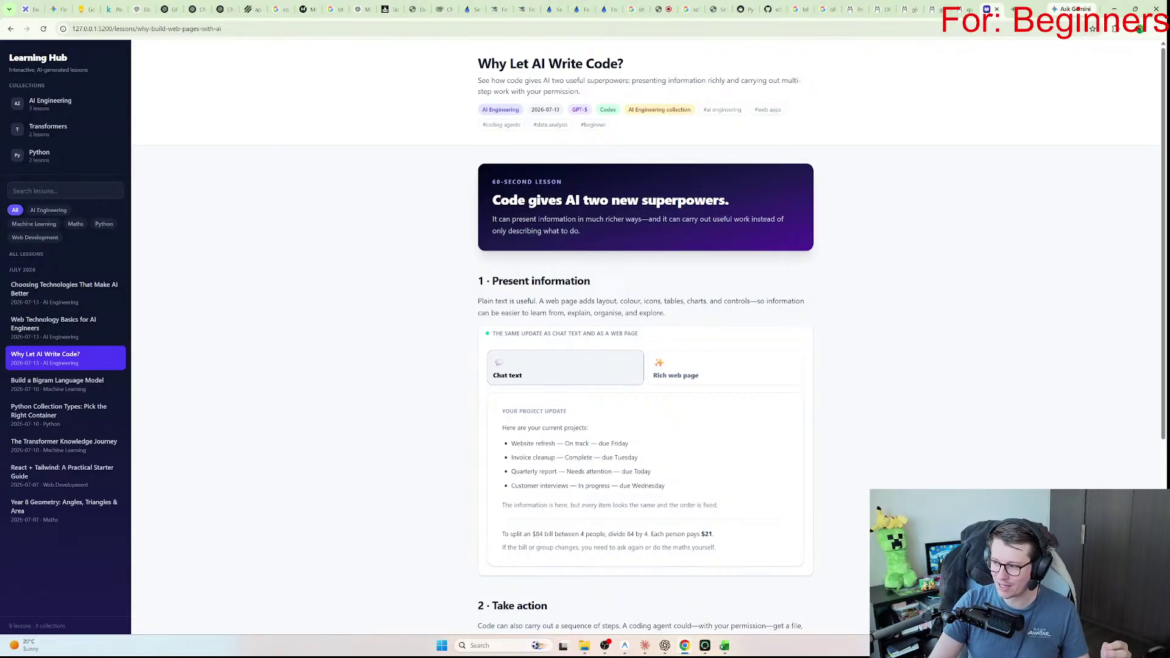
pyautogui.scroll(-2, 820, 337)
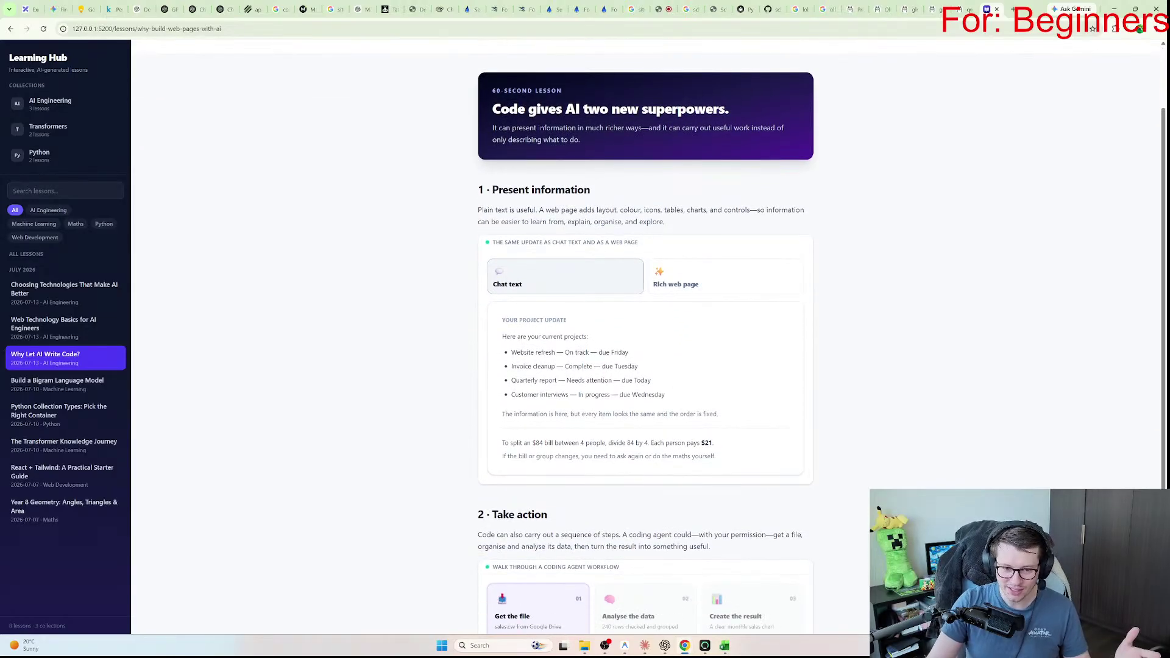
# Step: Show the Present information example as a rich web page, and expand and collapse the Website refresh project's details
pyautogui.moveTo(504, 336)
pyautogui.mouseDown()
pyautogui.moveTo(665, 395)
pyautogui.moveTo(503, 336)
pyautogui.mouseUp()
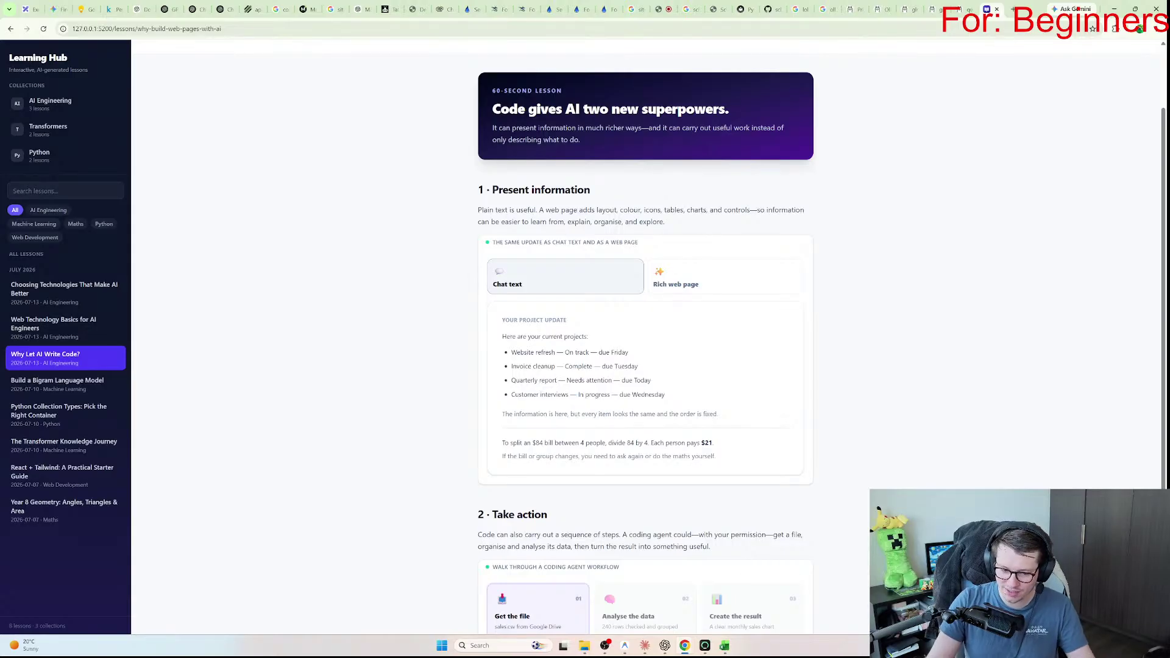
pyautogui.hotkey('ctrl', '+')
pyautogui.hotkey('ctrl', '+')
pyautogui.hotkey('ctrl', '+')
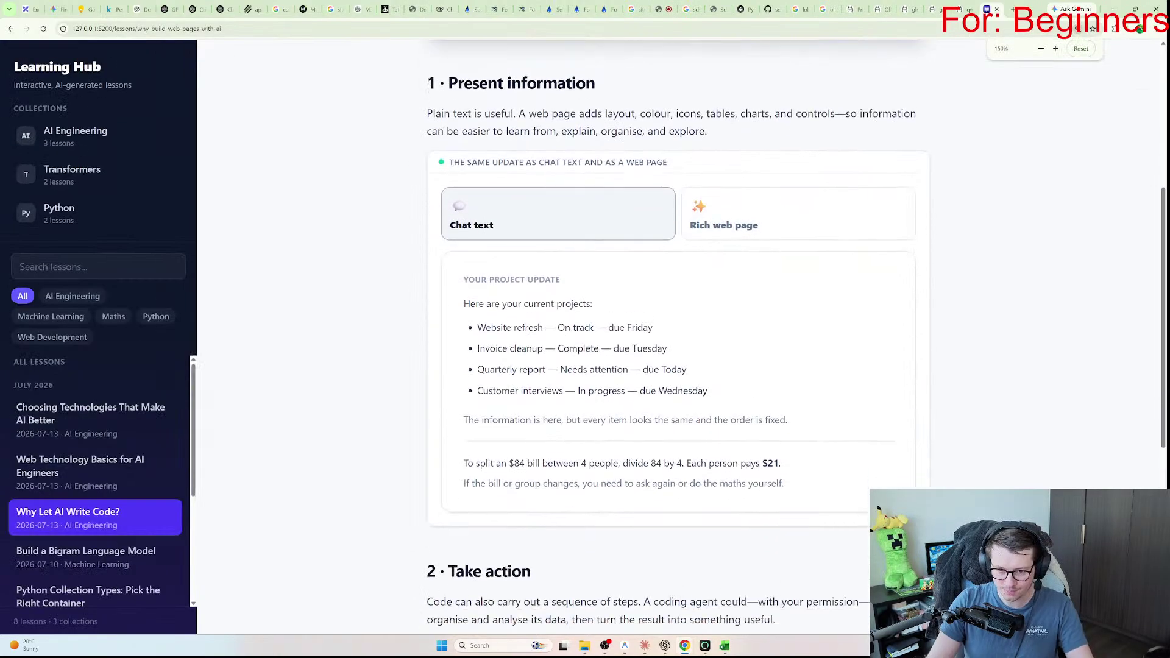
pyautogui.click(798, 213)
pyautogui.scroll(-1, 798, 214)
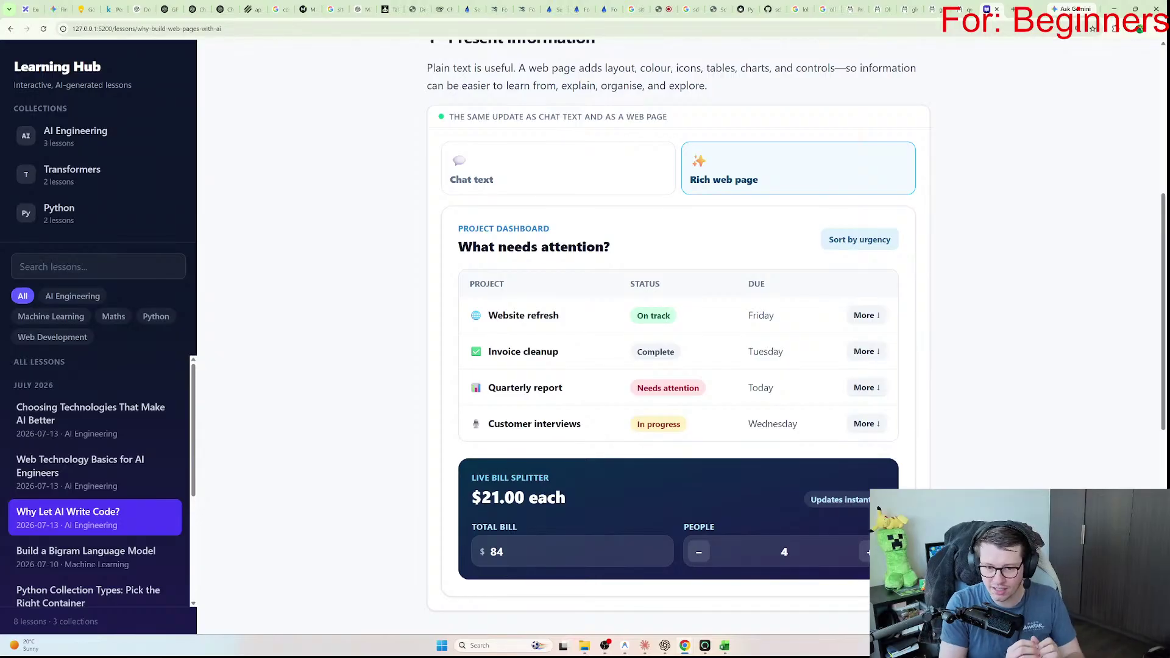
pyautogui.click(865, 315)
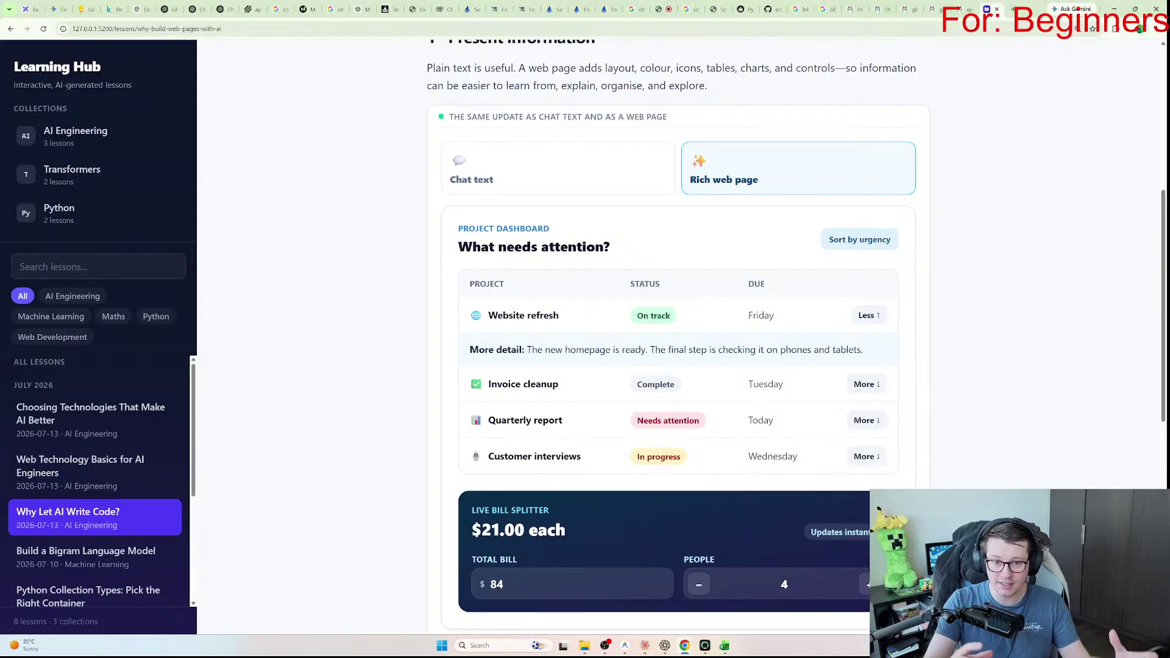
pyautogui.click(866, 315)
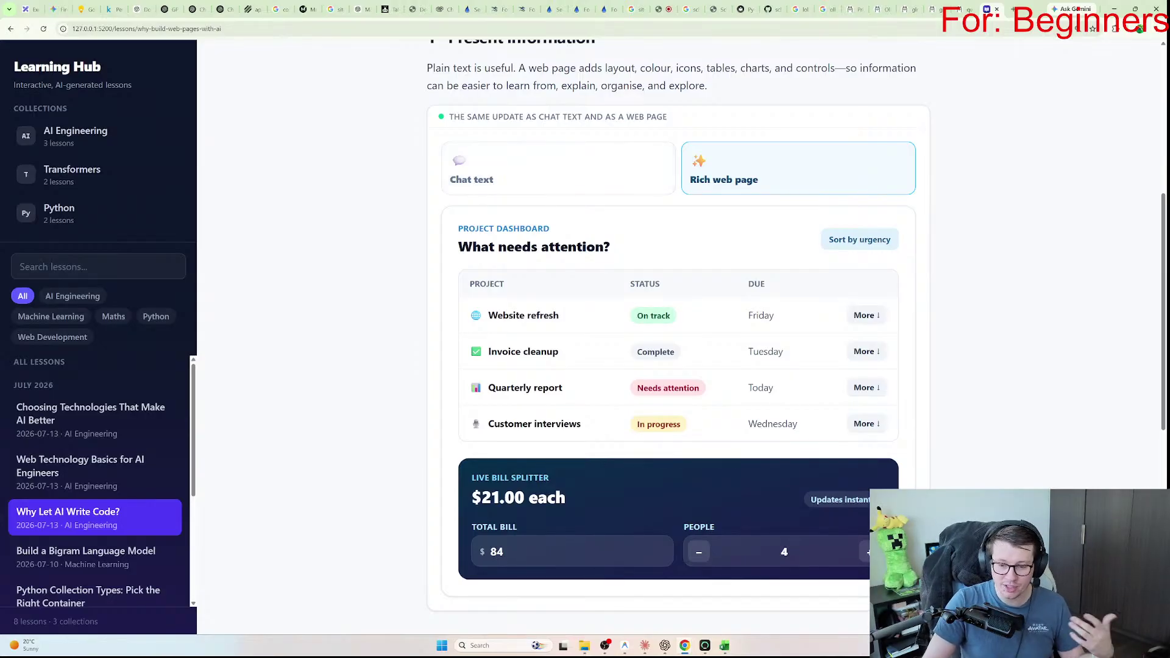
# Step: Return the example to its chat text version, highlight the sentence on splitting the $84 bill, and clear the highlight
pyautogui.scroll(-1, 677, 335)
pyautogui.scroll(1, 559, 244)
pyautogui.click(548, 174)
pyautogui.moveTo(466, 418); pyautogui.dragTo(780, 418)
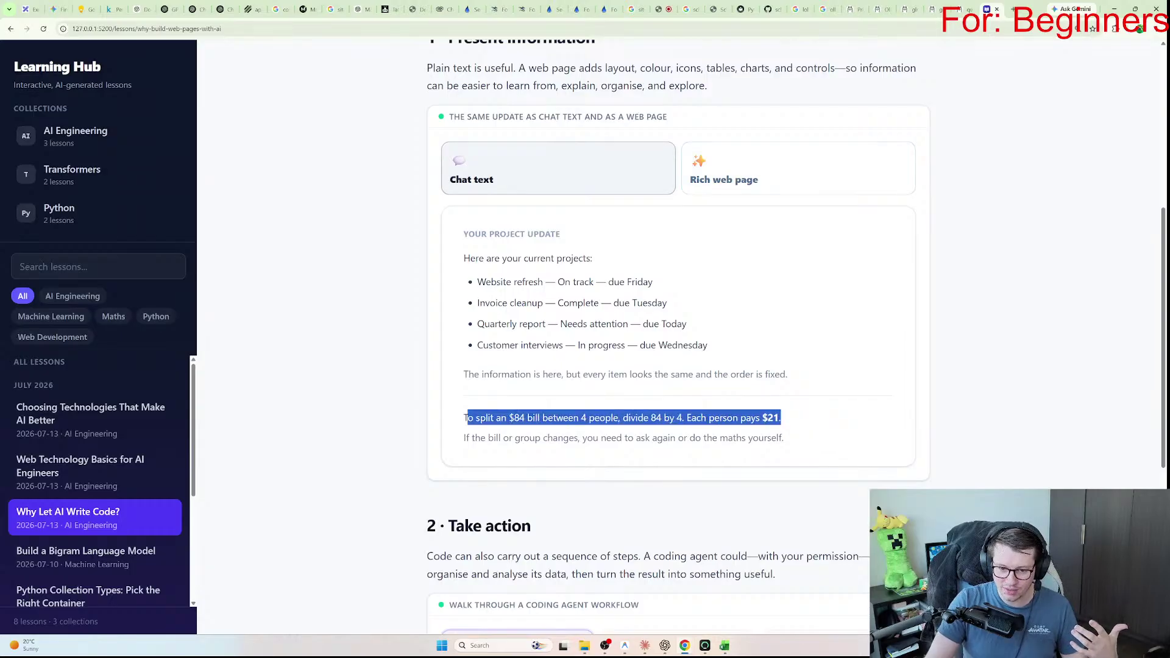
pyautogui.click(466, 417)
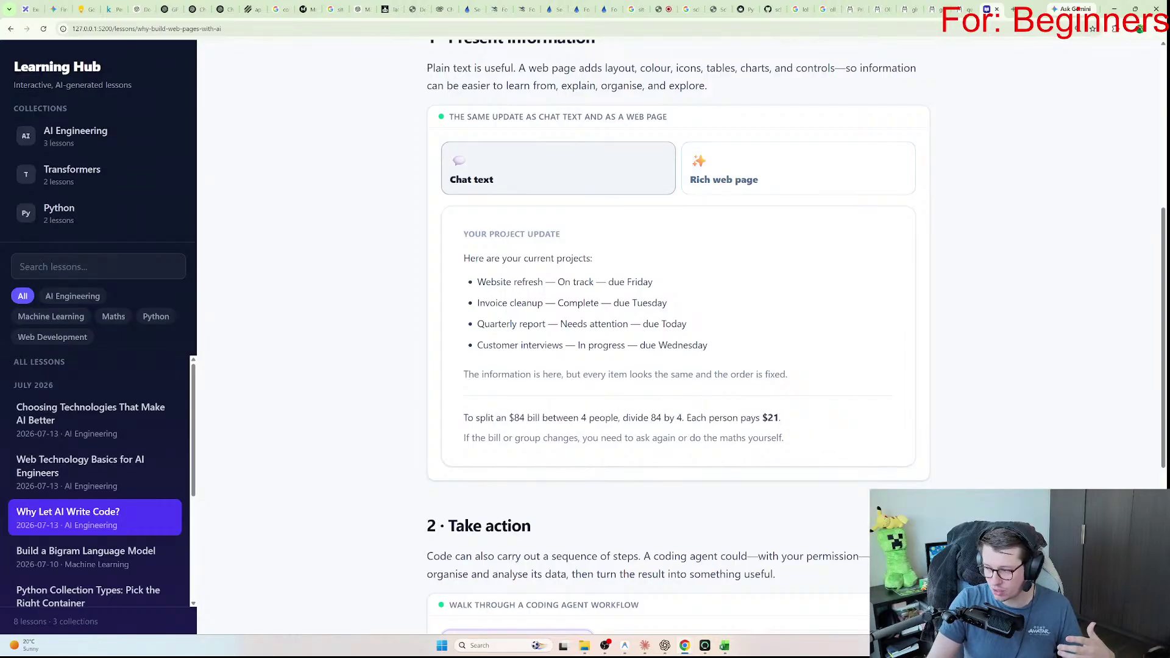
# Step: Show the example as a rich web page and set its bill splitter to a $90 total for 3 people
pyautogui.click(724, 173)
pyautogui.scroll(-1, 676, 335)
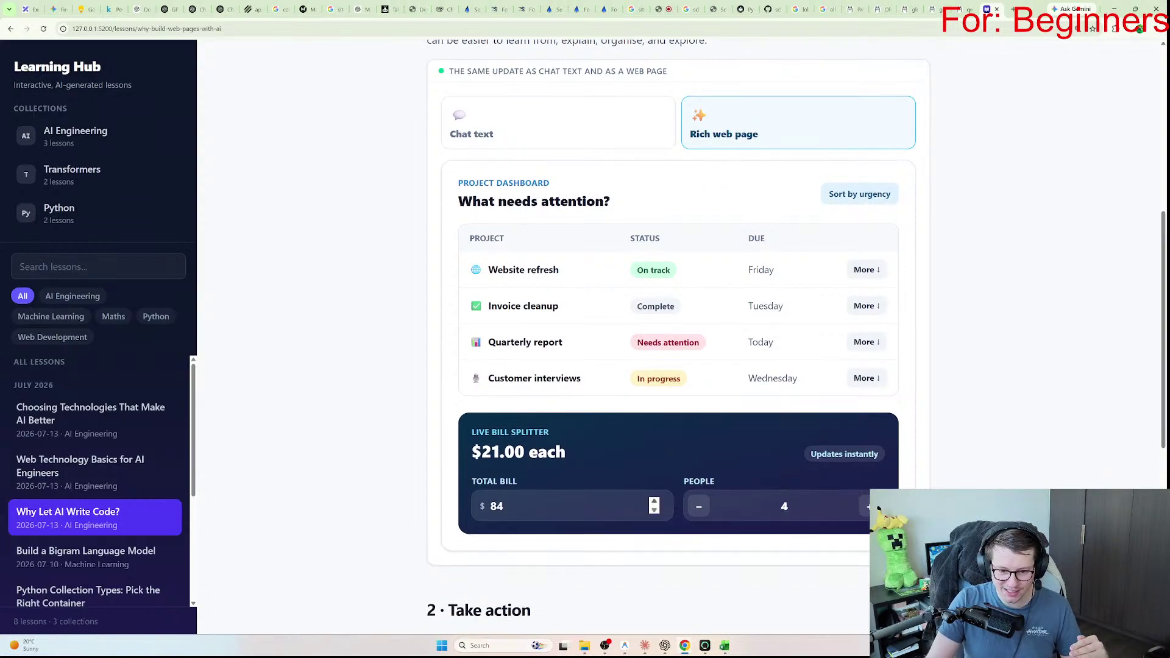
pyautogui.click(654, 503)
pyautogui.click(654, 502)
pyautogui.click(653, 502)
pyautogui.click(654, 502)
pyautogui.click(654, 502)
pyautogui.click(654, 502)
pyautogui.click(698, 506)
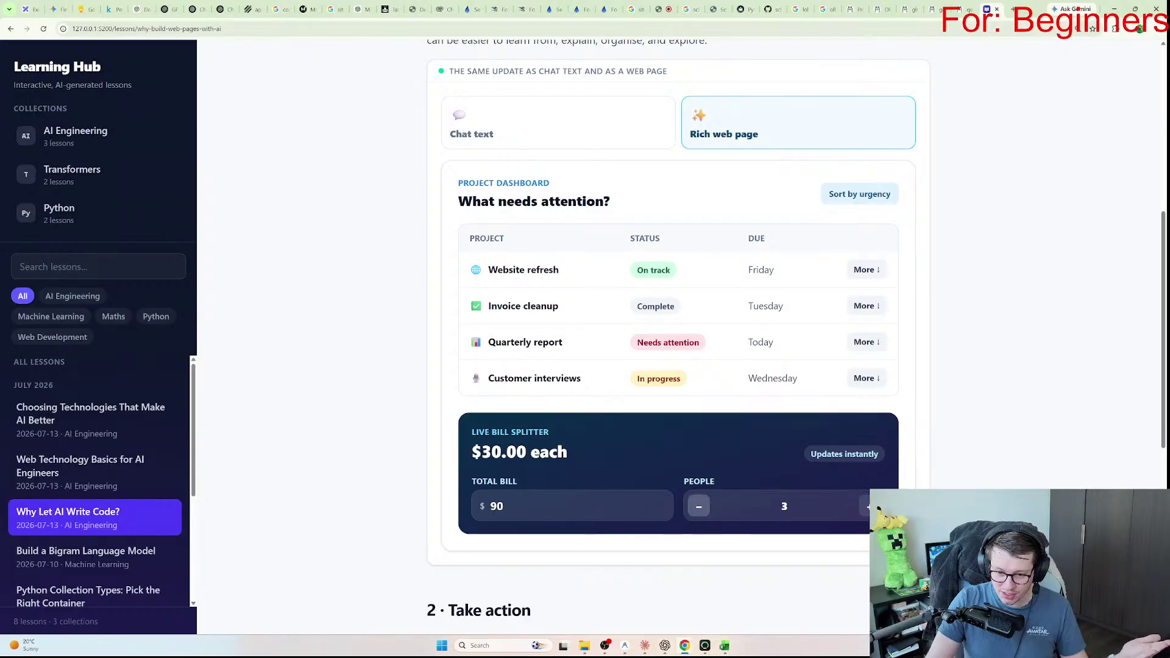
# Step: Set the bill splitter's total to $88 and the number of people to 4, and look over the project dashboard
pyautogui.click(654, 510)
pyautogui.click(654, 510)
pyautogui.click(867, 506)
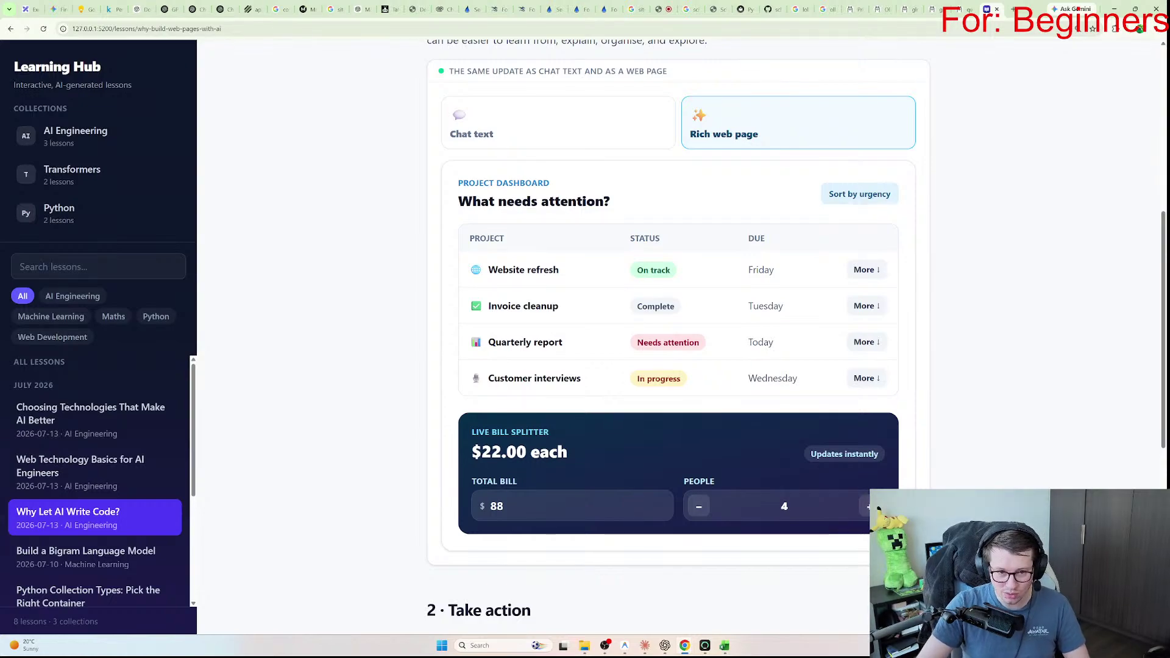
pyautogui.moveTo(458, 201); pyautogui.dragTo(610, 201)
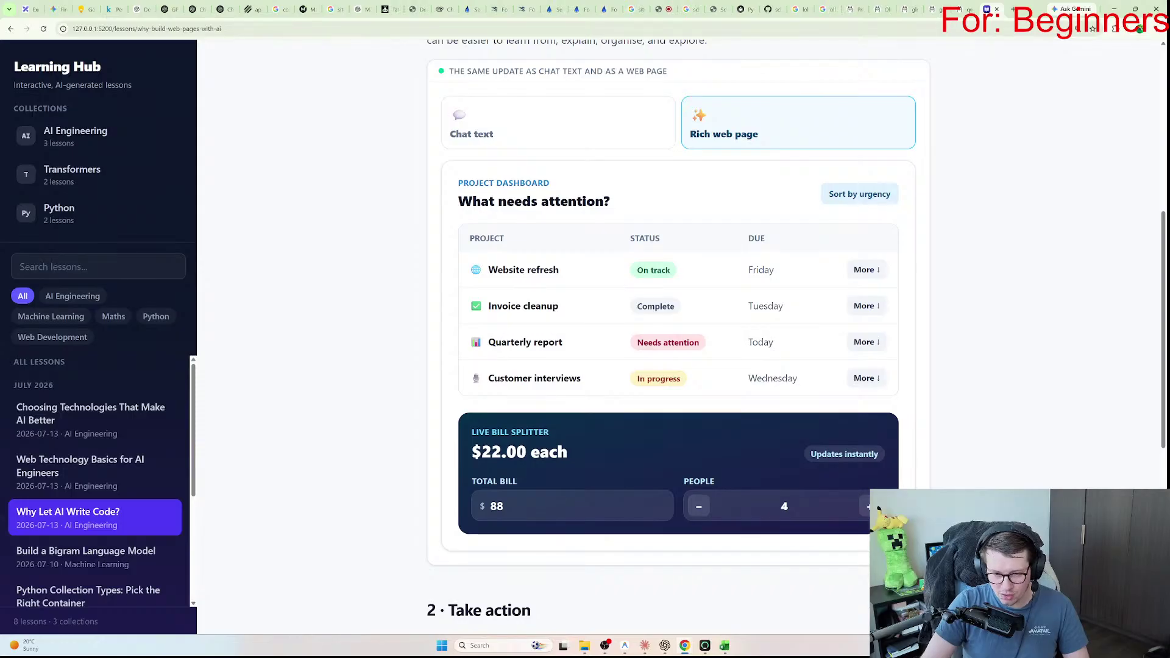
pyautogui.scroll(2, 676, 329)
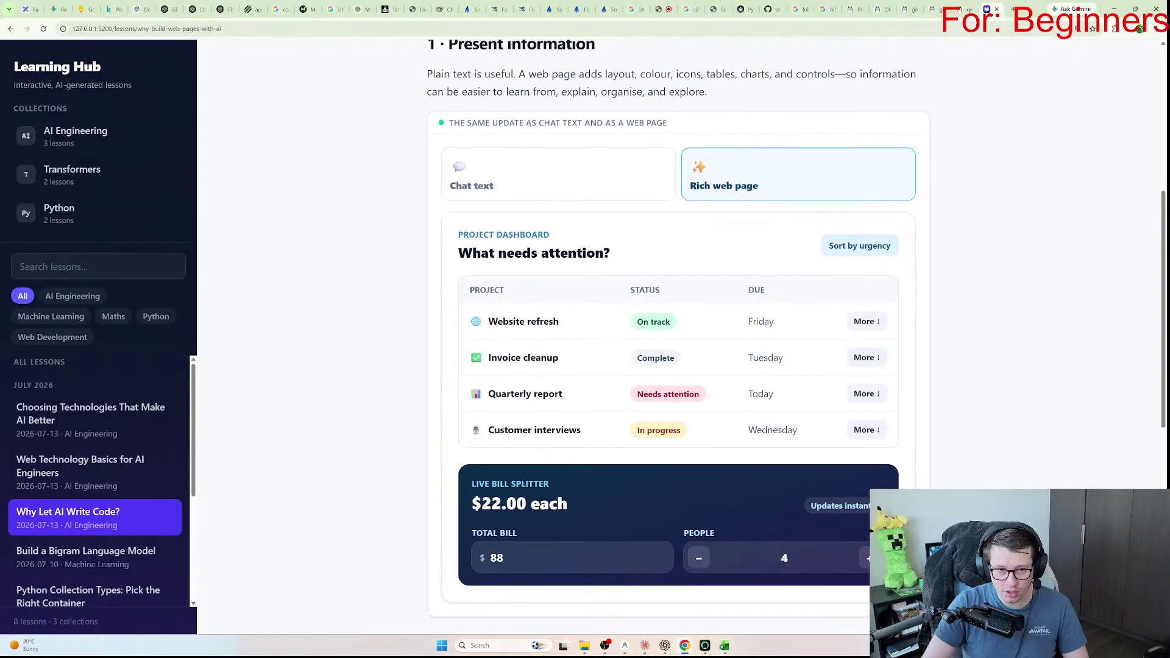
pyautogui.scroll(-1, 676, 329)
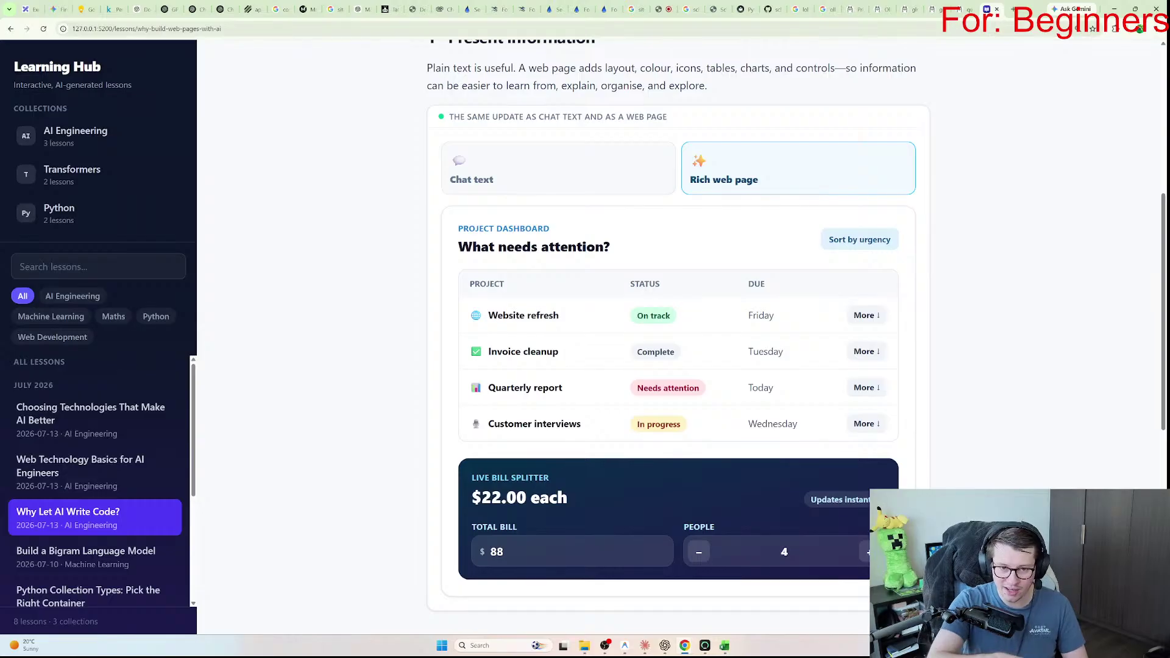
# Step: Run the Take action section's coding agent example through getting the file, analysing it and creating the chart
pyautogui.scroll(-8, 676, 335)
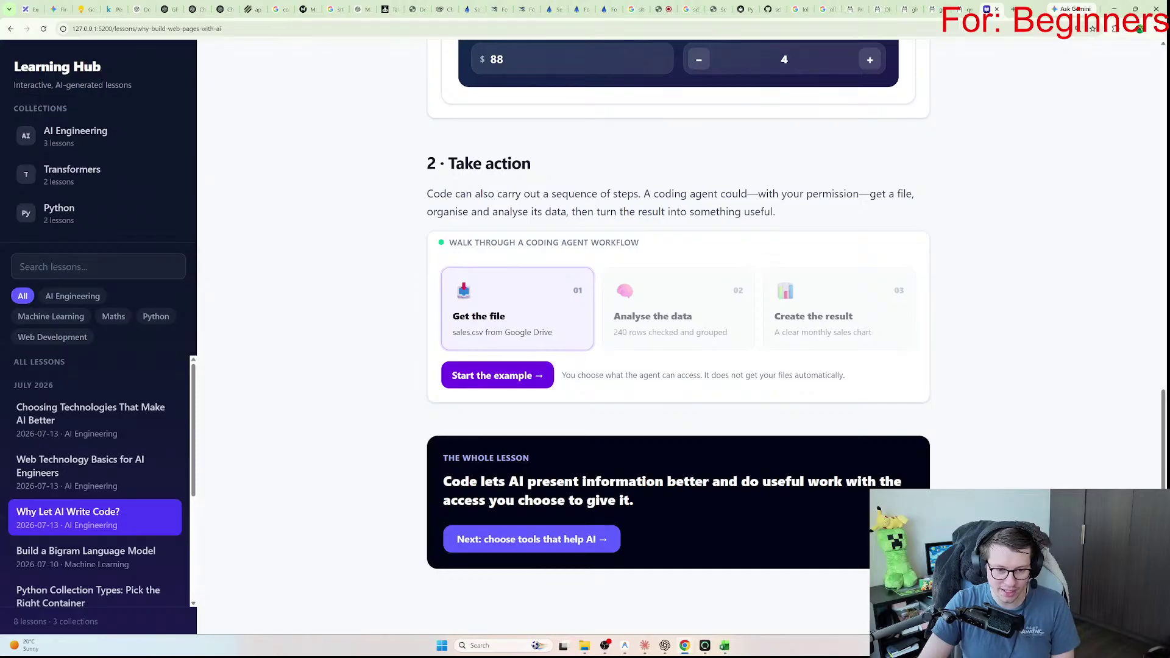
pyautogui.press('Return')
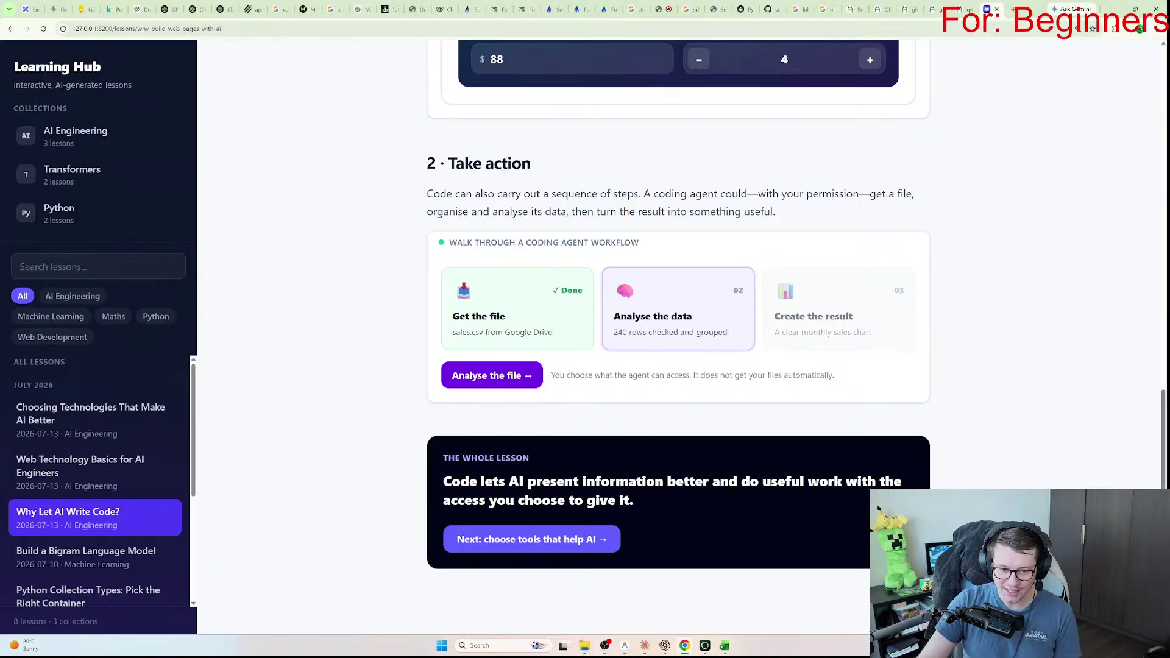
pyautogui.press('Return')
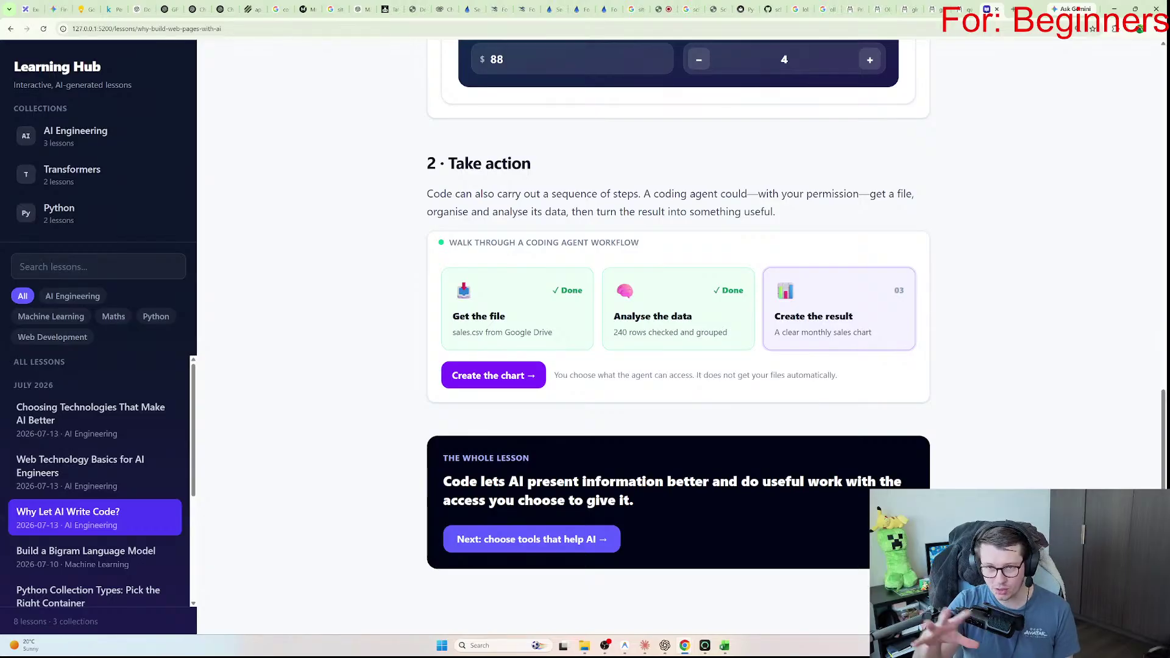
pyautogui.press('Return')
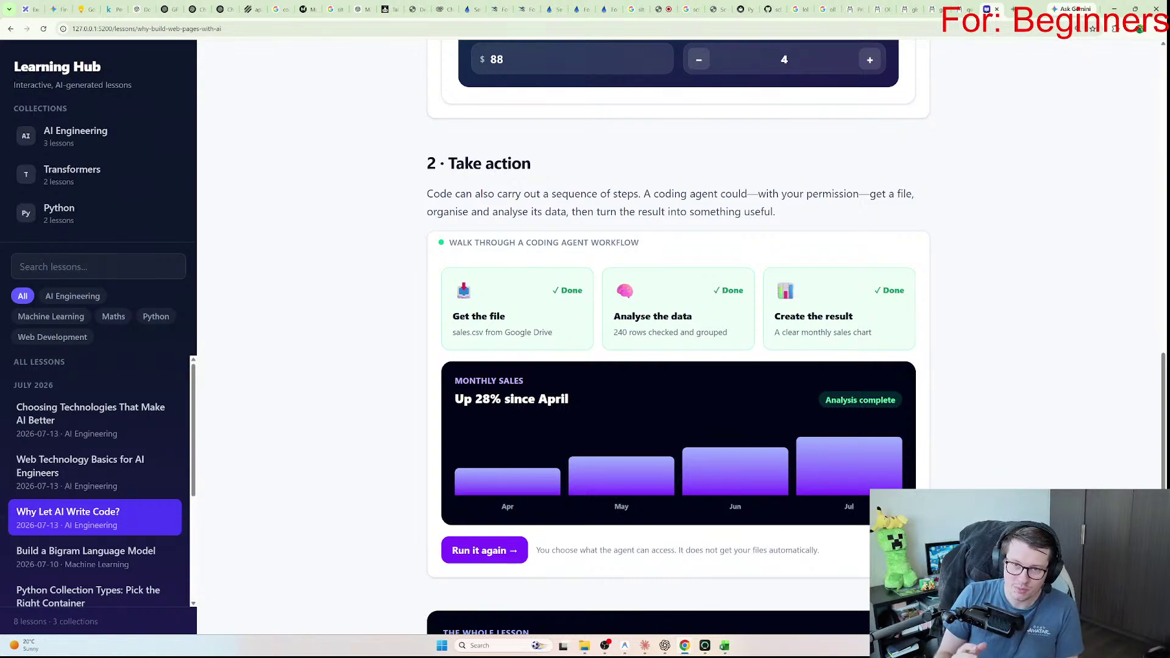
pyautogui.scroll(-3, 678, 317)
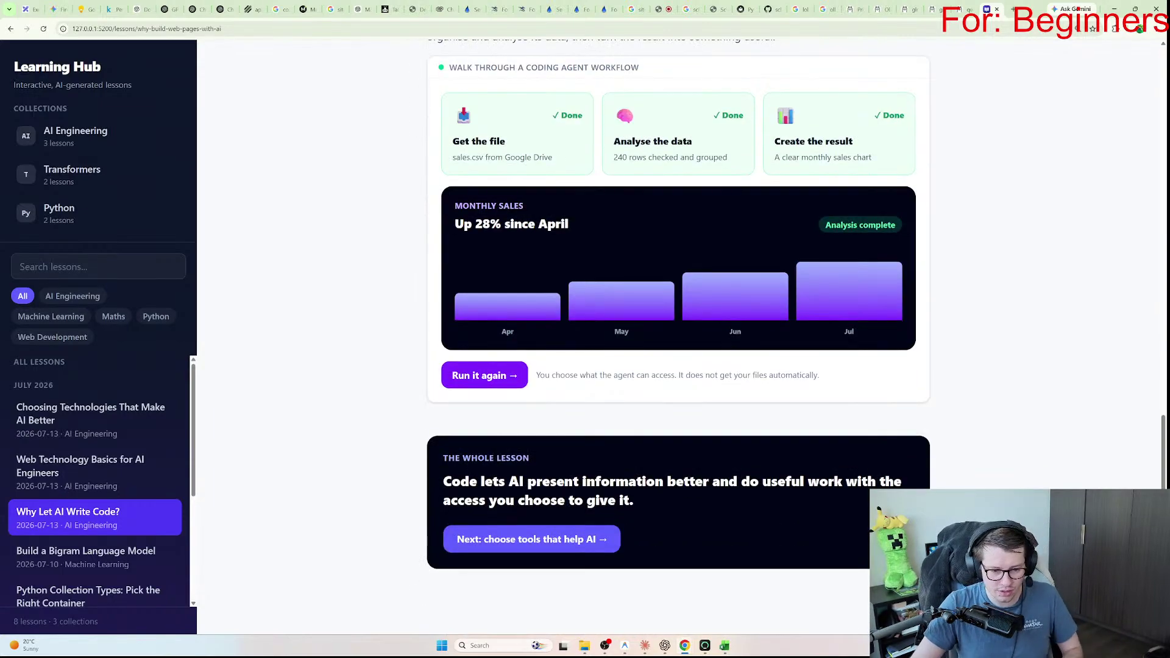
# Step: Zoom the lesson page out to 100% and review its Present information and Take action sections again
pyautogui.hotkey('ctrl', '-')
pyautogui.hotkey('ctrl', '-')
pyautogui.hotkey('ctrl', '-')
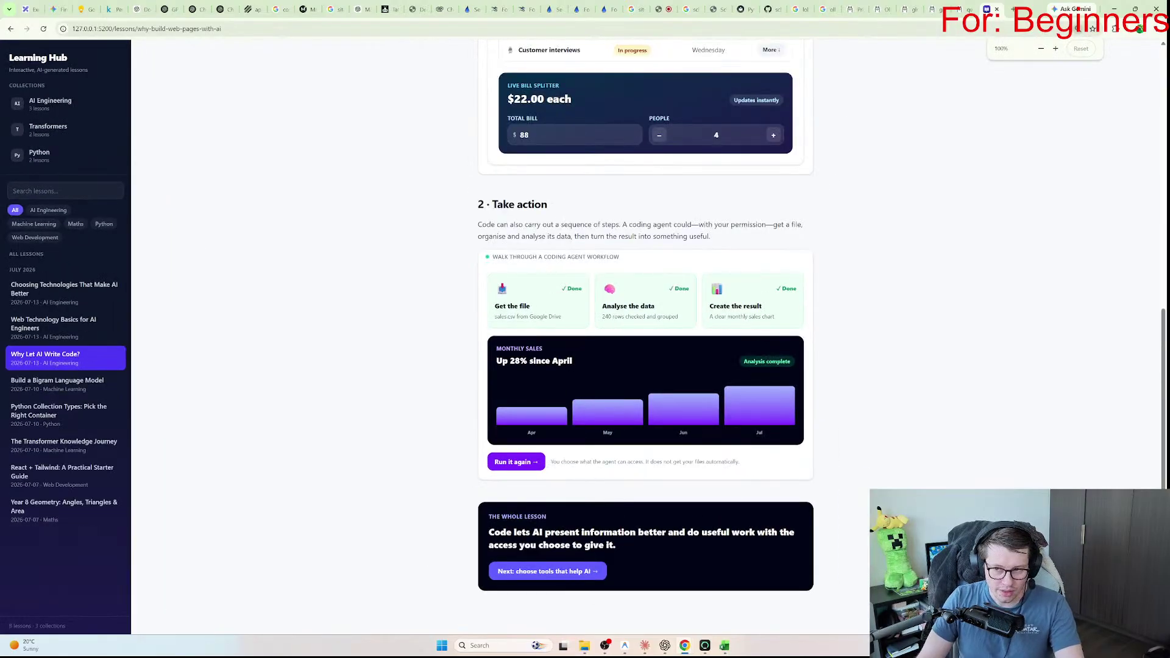
pyautogui.scroll(5, 646, 317)
pyautogui.scroll(2, 646, 317)
pyautogui.scroll(-2, 646, 317)
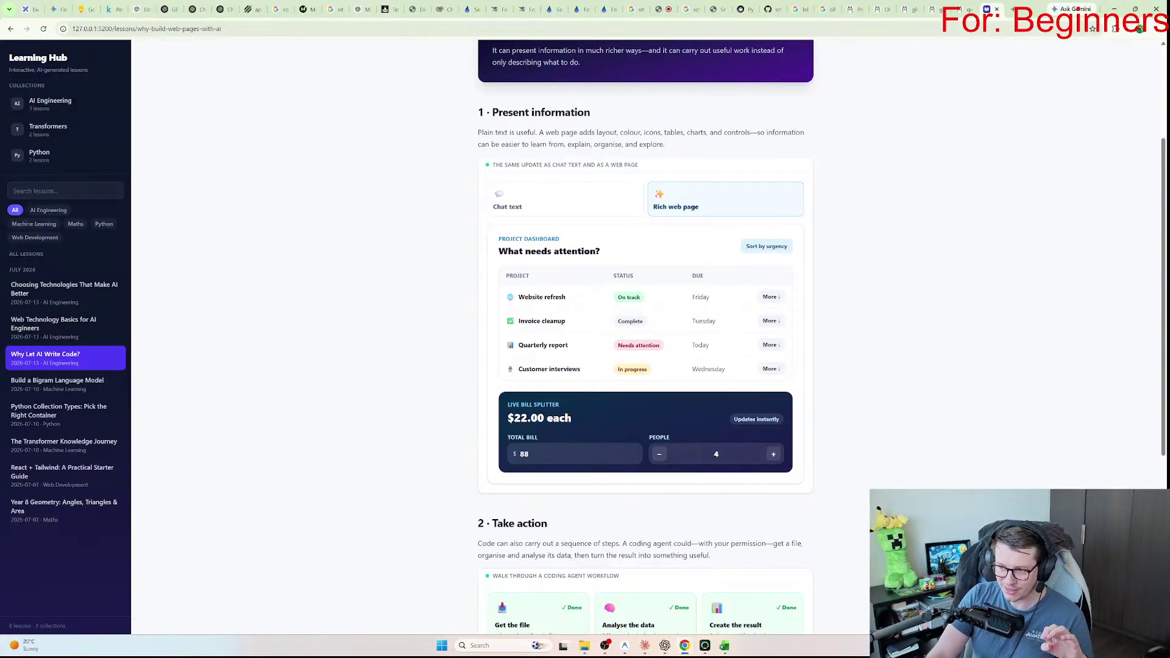
pyautogui.scroll(-5, 645, 317)
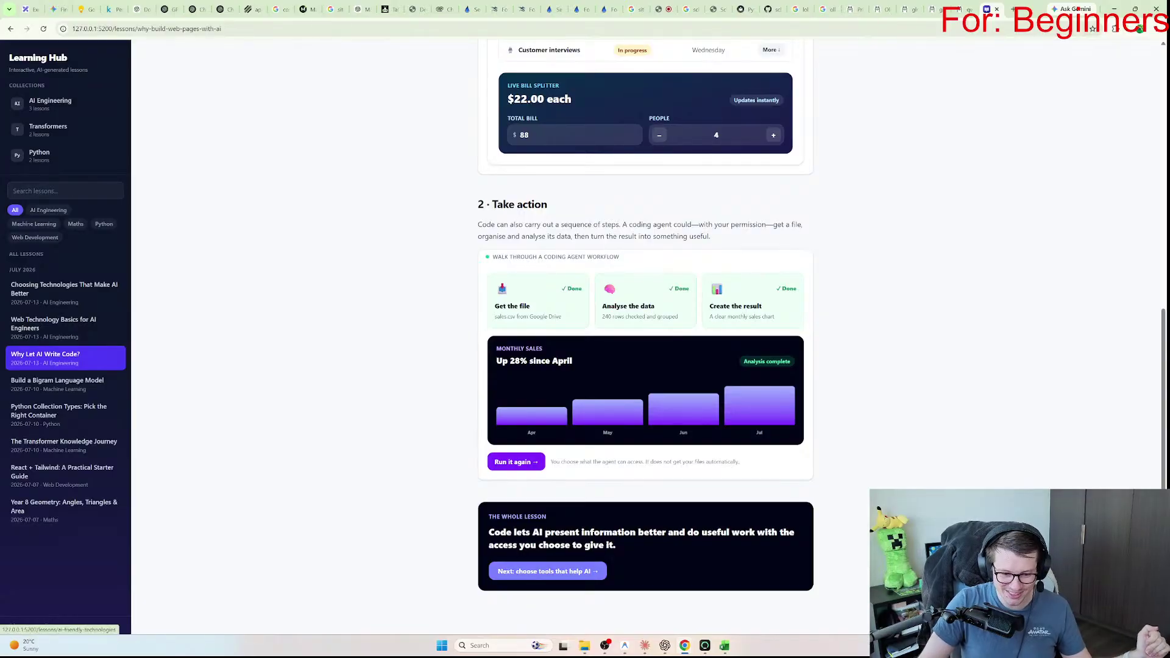
# Step: Open the next lesson, on choosing tools that help AI, and read its introduction and section on learning from examples
pyautogui.click(547, 571)
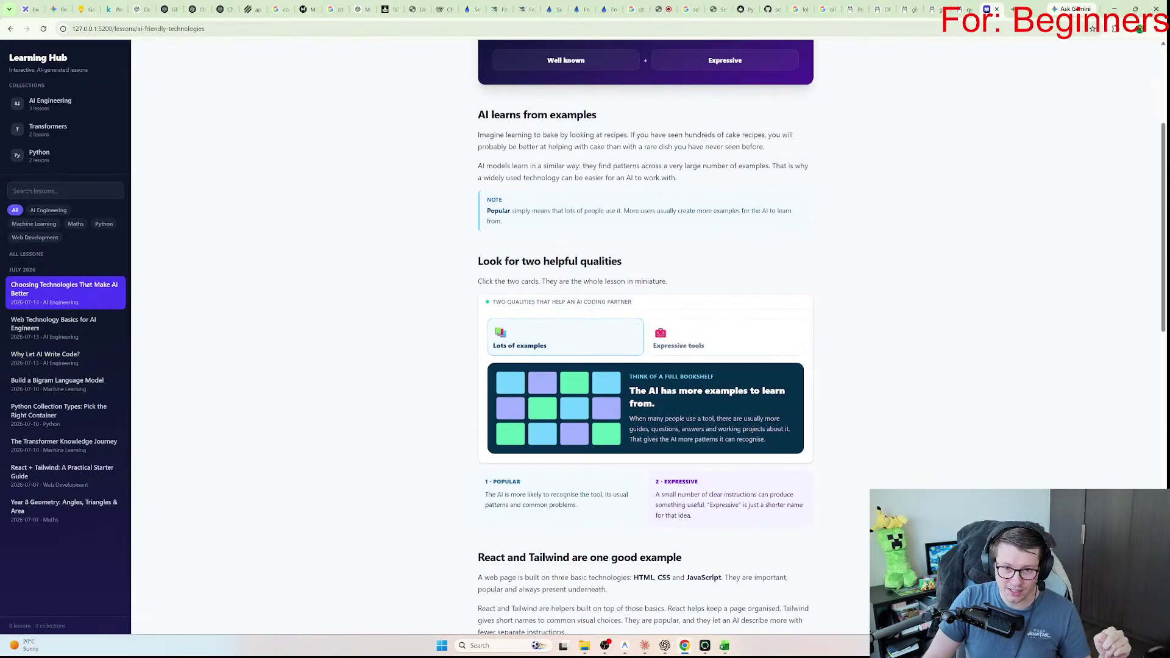
pyautogui.scroll(-2, 646, 342)
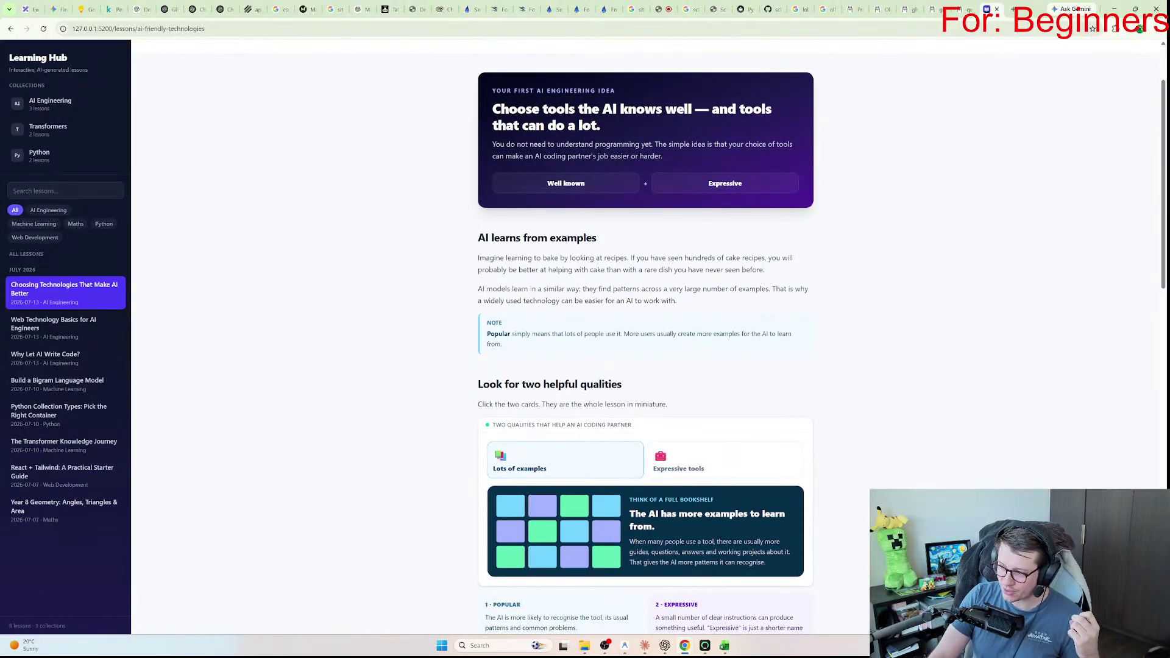
pyautogui.scroll(2, 645, 341)
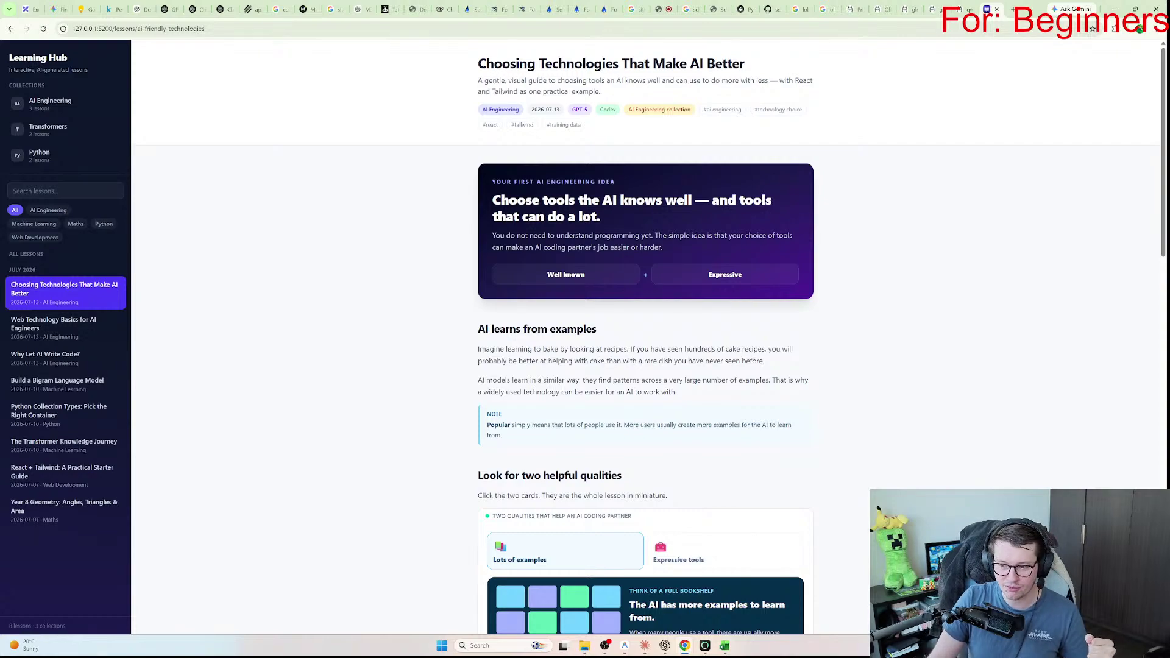
pyautogui.scroll(-1, 646, 339)
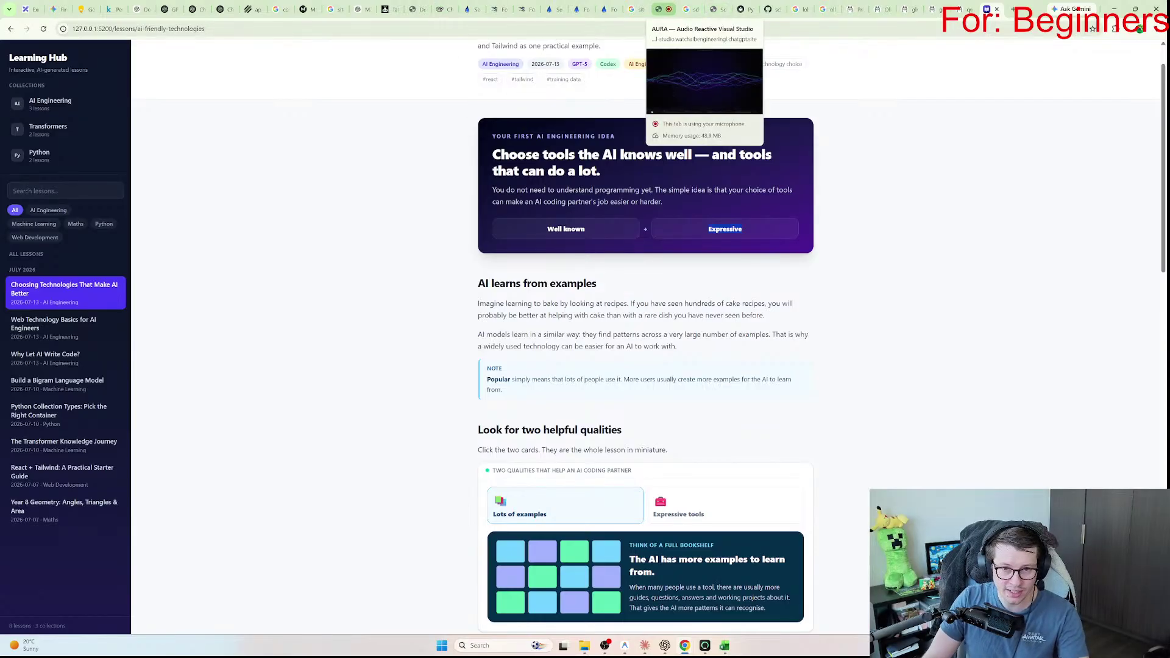
# Step: Find the open Schemathesis Pytest Integration Tutorial and highlight the git clone and docker compose commands under "API under test"
pyautogui.click(716, 9)
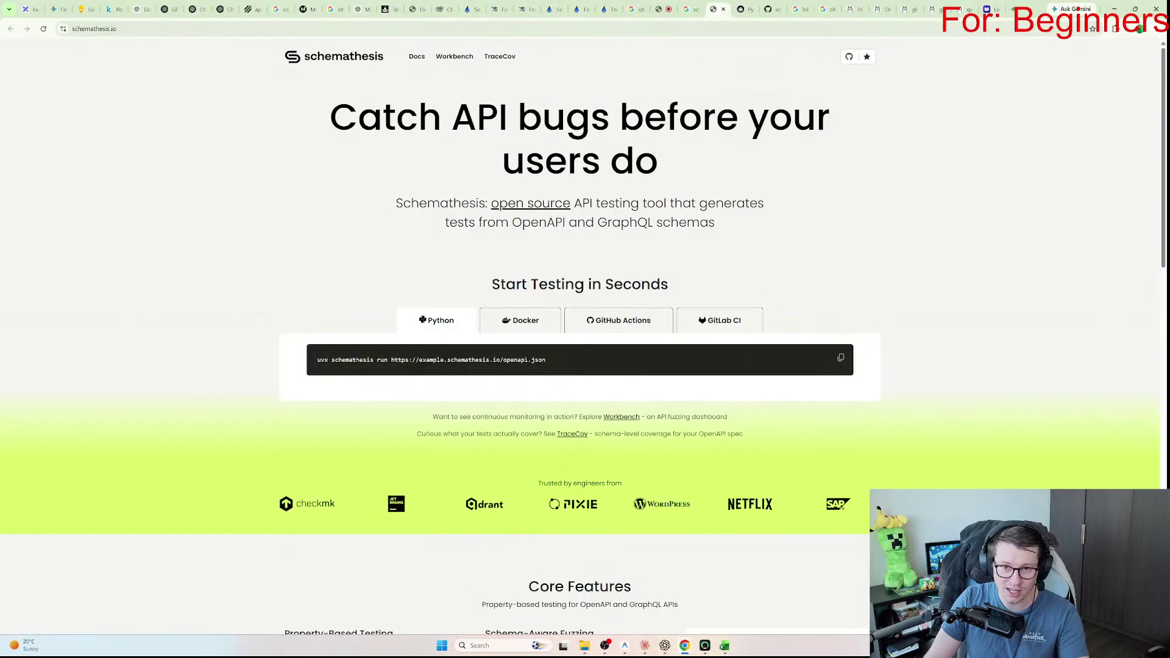
pyautogui.click(688, 9)
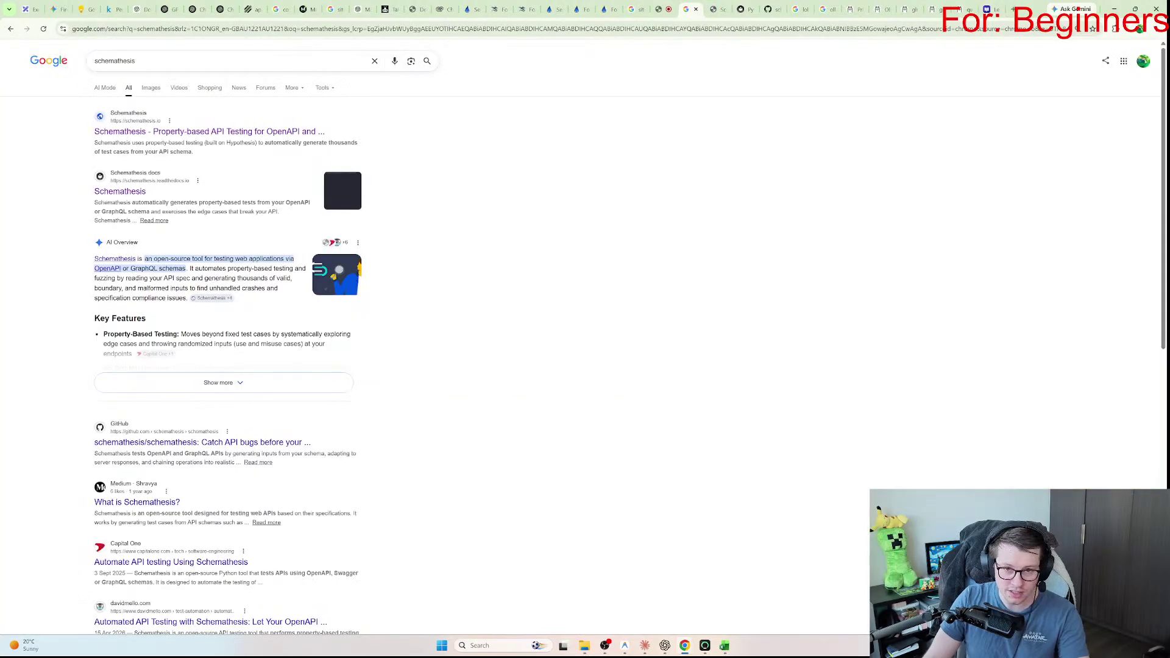
pyautogui.hotkey('ctrl', 'Tab')
pyautogui.hotkey('ctrl', 'Tab')
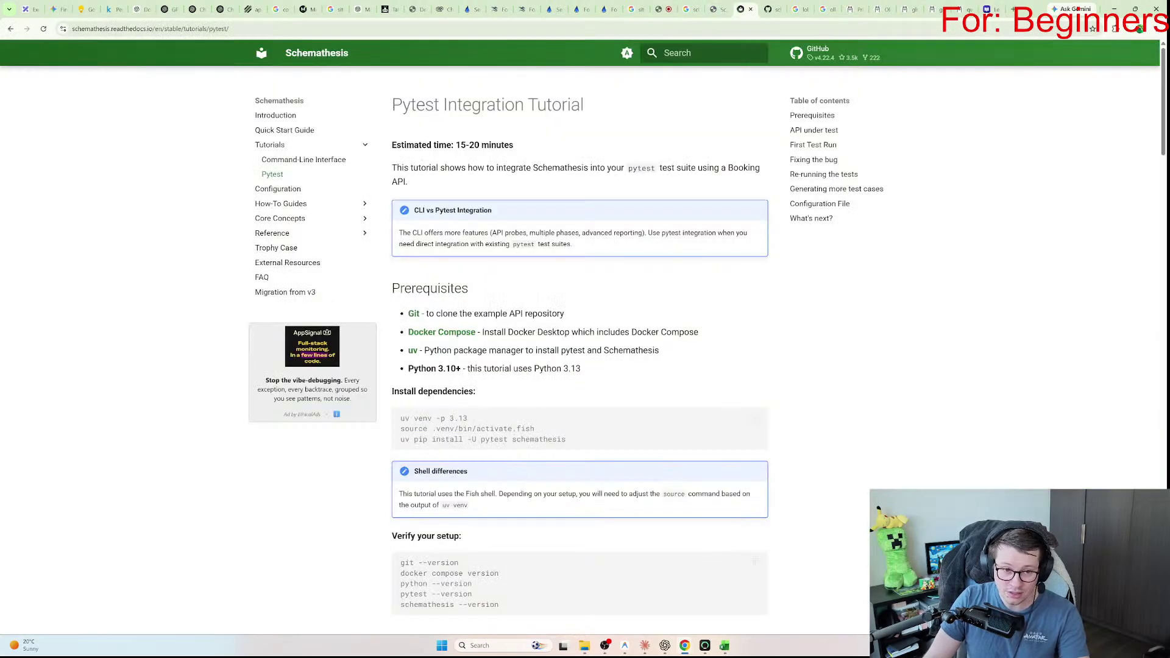
pyautogui.scroll(-7, 580, 350)
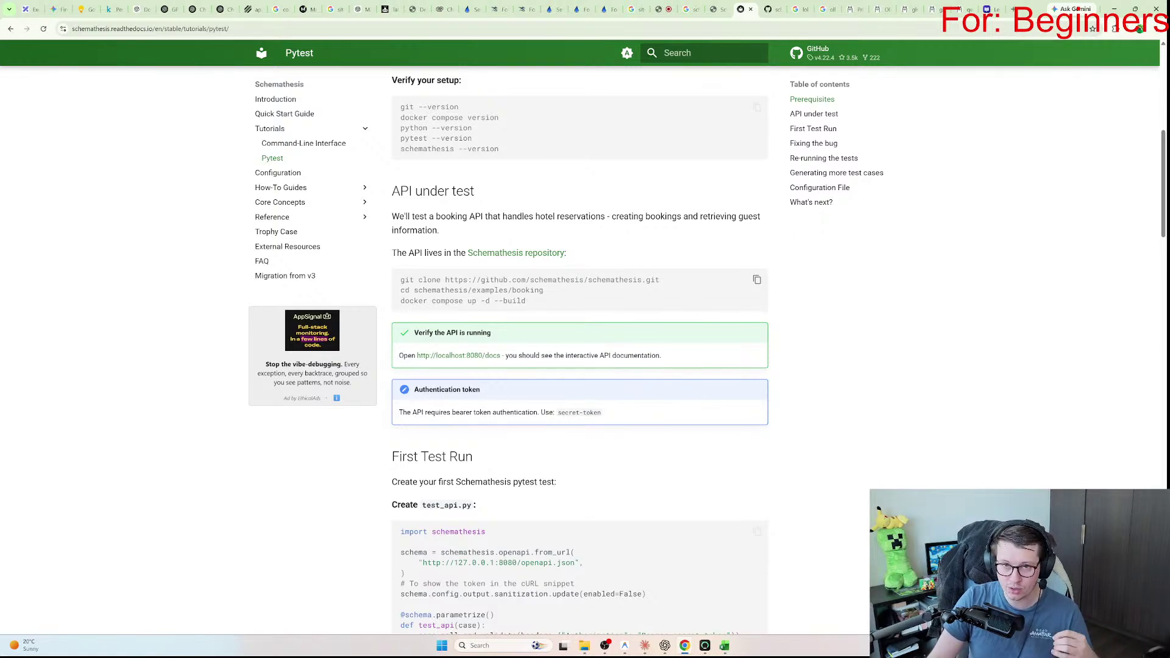
pyautogui.moveTo(525, 301); pyautogui.dragTo(413, 280)
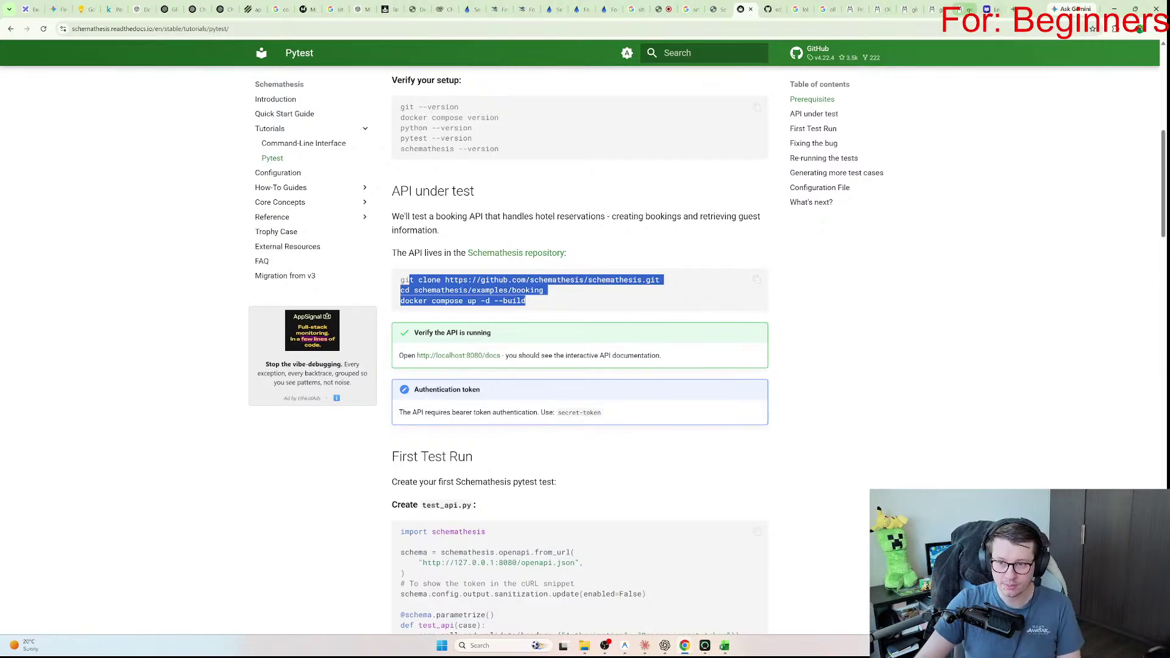
# Step: Return to the technology-choice lesson and show the Expressive tools card under "Look for two helpful qualities"
pyautogui.click(988, 9)
pyautogui.scroll(-2, 646, 335)
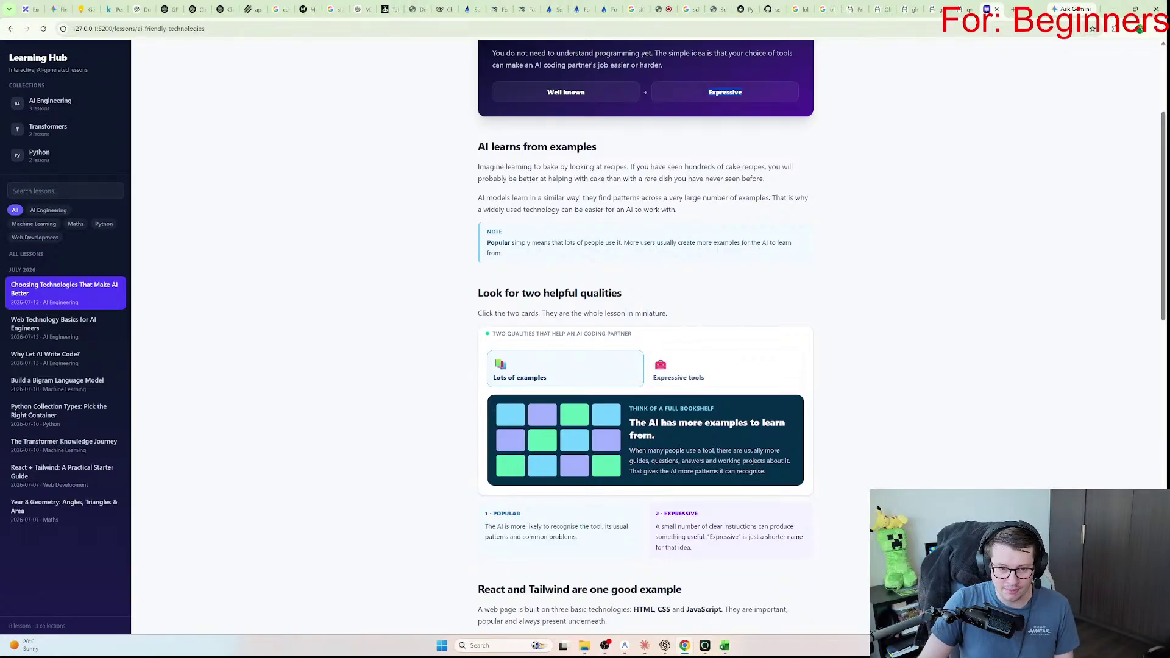
pyautogui.scroll(-1, 646, 335)
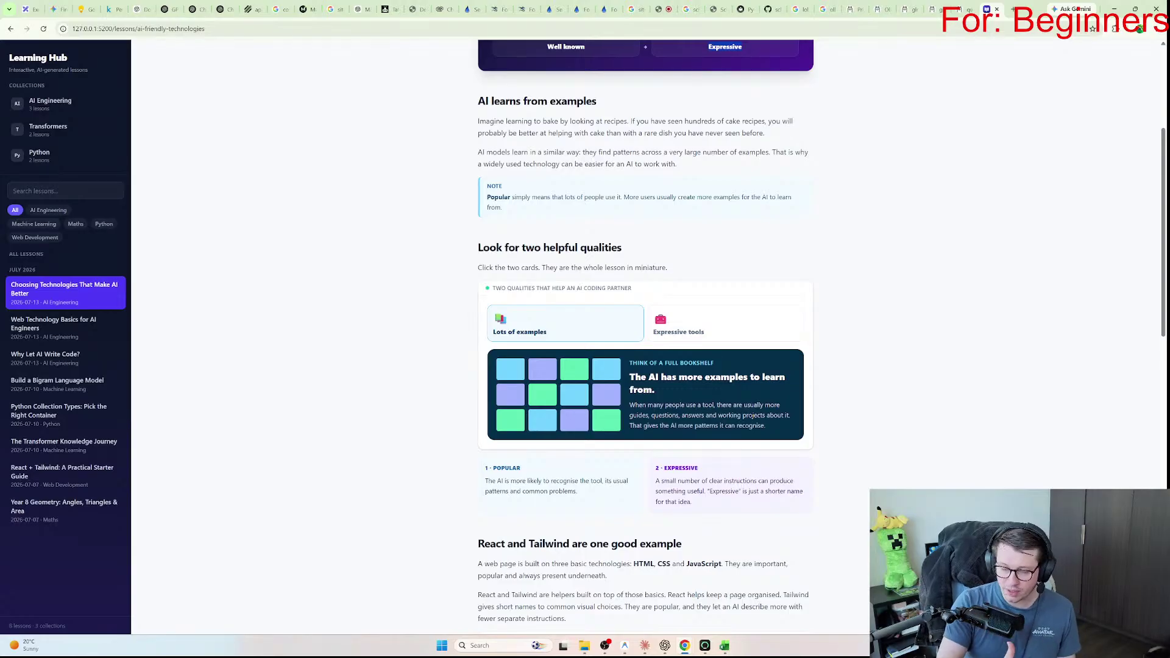
pyautogui.scroll(-2, 646, 335)
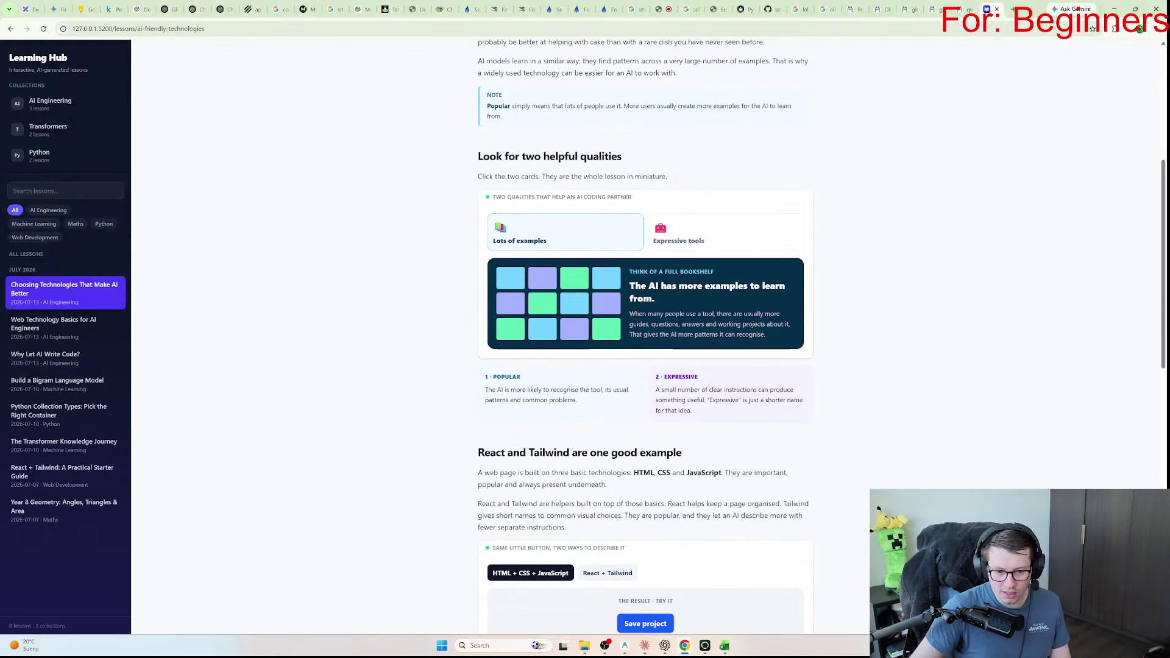
pyautogui.click(725, 186)
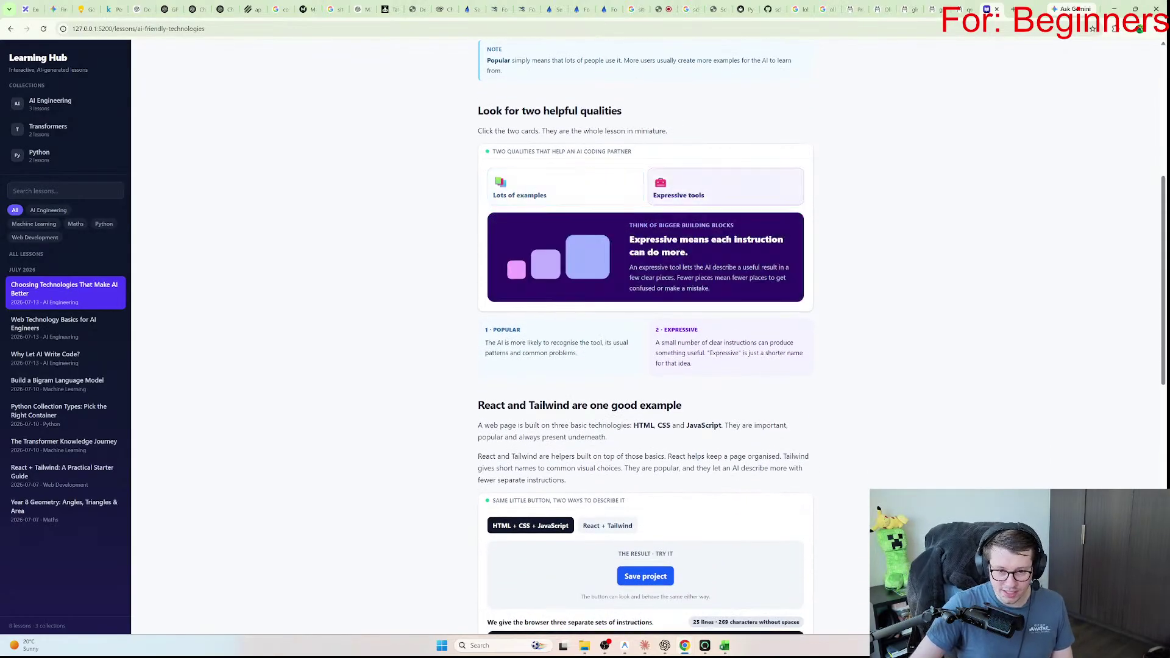
# Step: Read the React and Tailwind example and show the React + Tailwind version of the Save project button's code
pyautogui.scroll(-4, 645, 335)
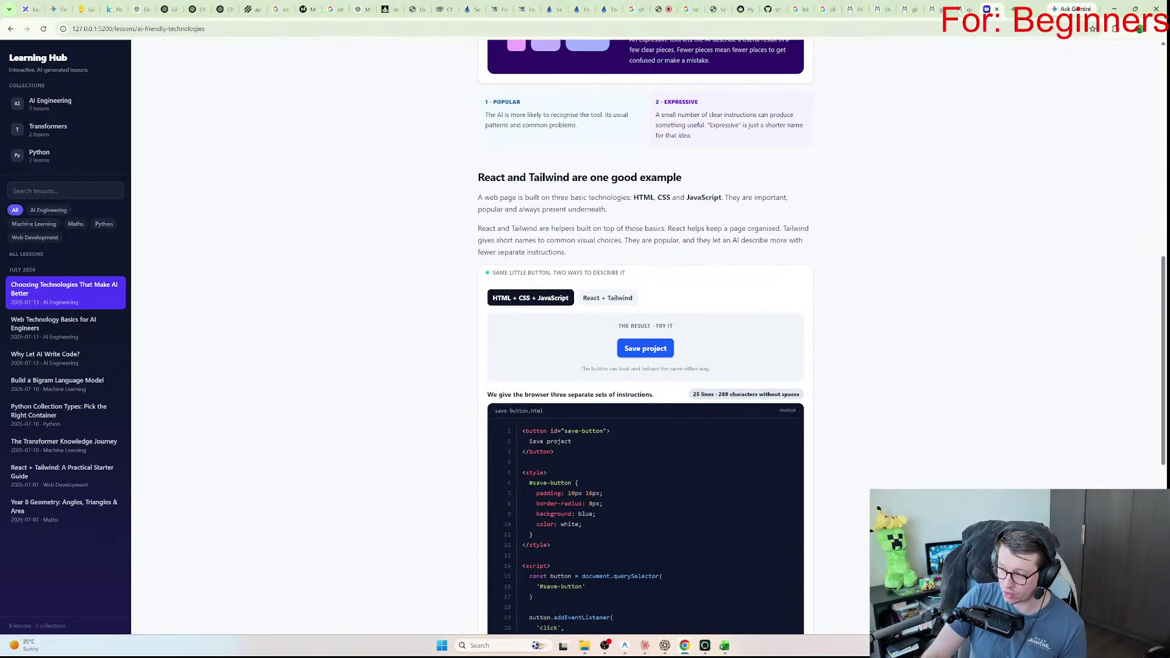
pyautogui.scroll(-1, 646, 335)
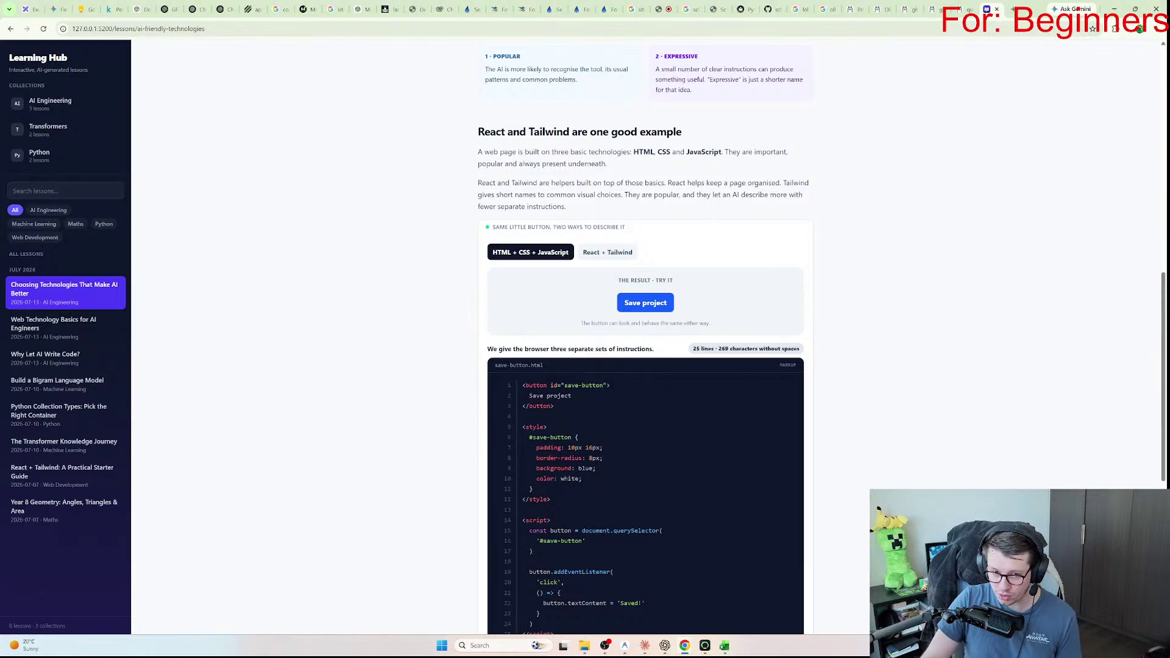
pyautogui.click(607, 252)
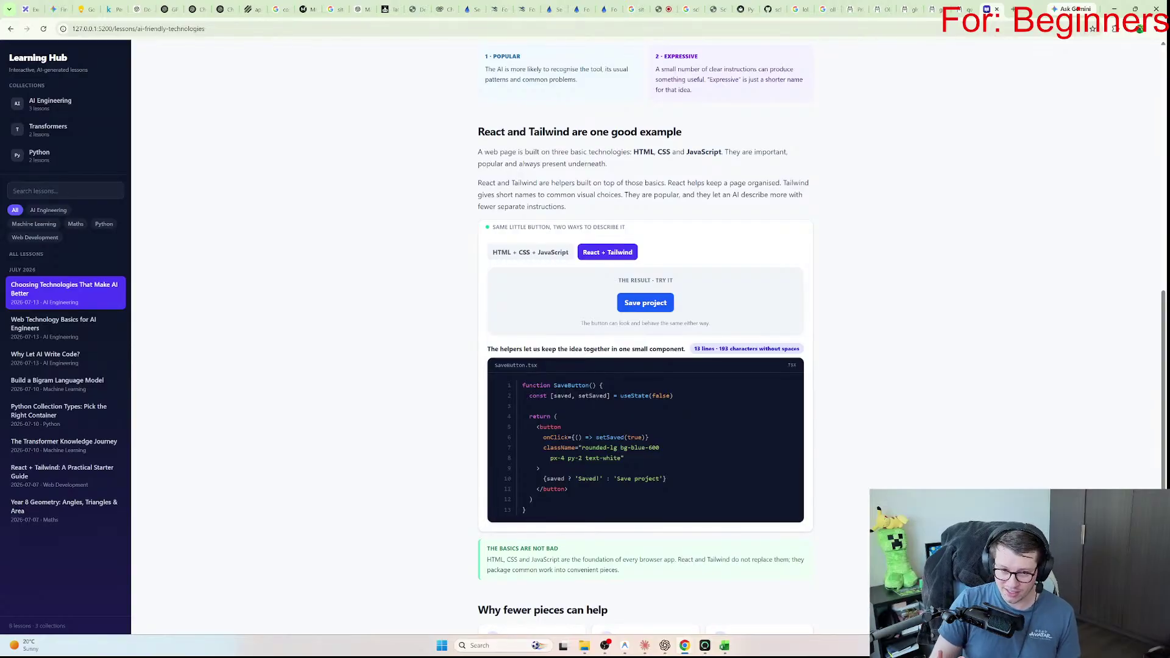
# Step: Examine the HTML + CSS + JavaScript button markup, and try the Save project button in the React + Tailwind version
pyautogui.click(530, 253)
pyautogui.scroll(-2, 645, 366)
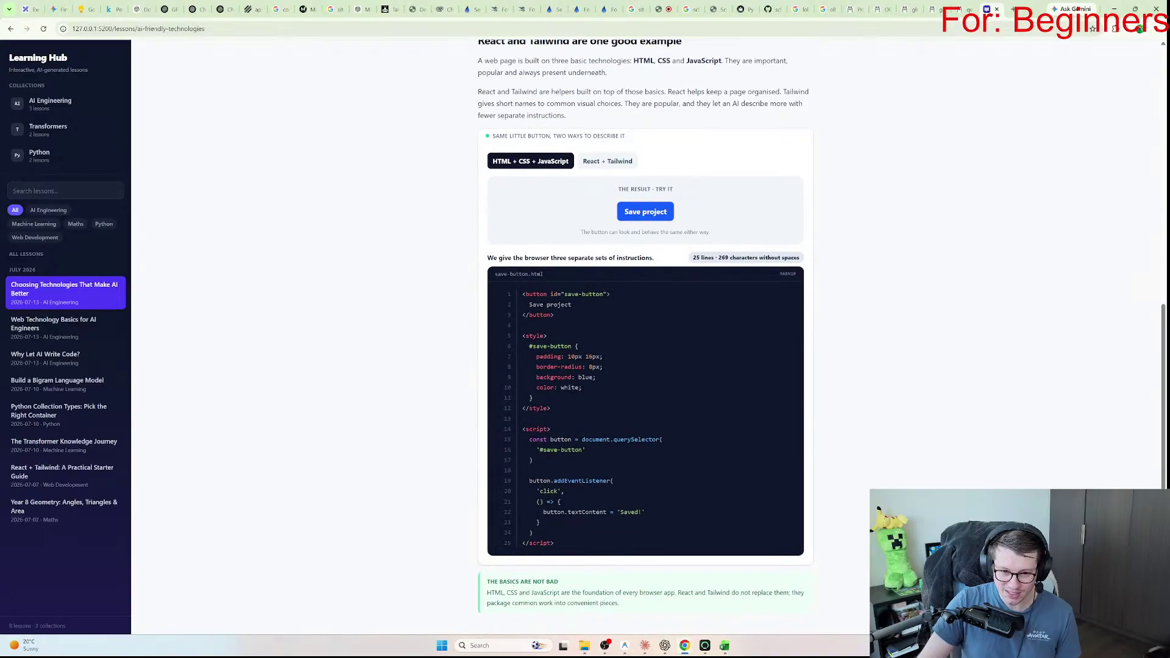
pyautogui.moveTo(523, 294); pyautogui.dragTo(554, 315)
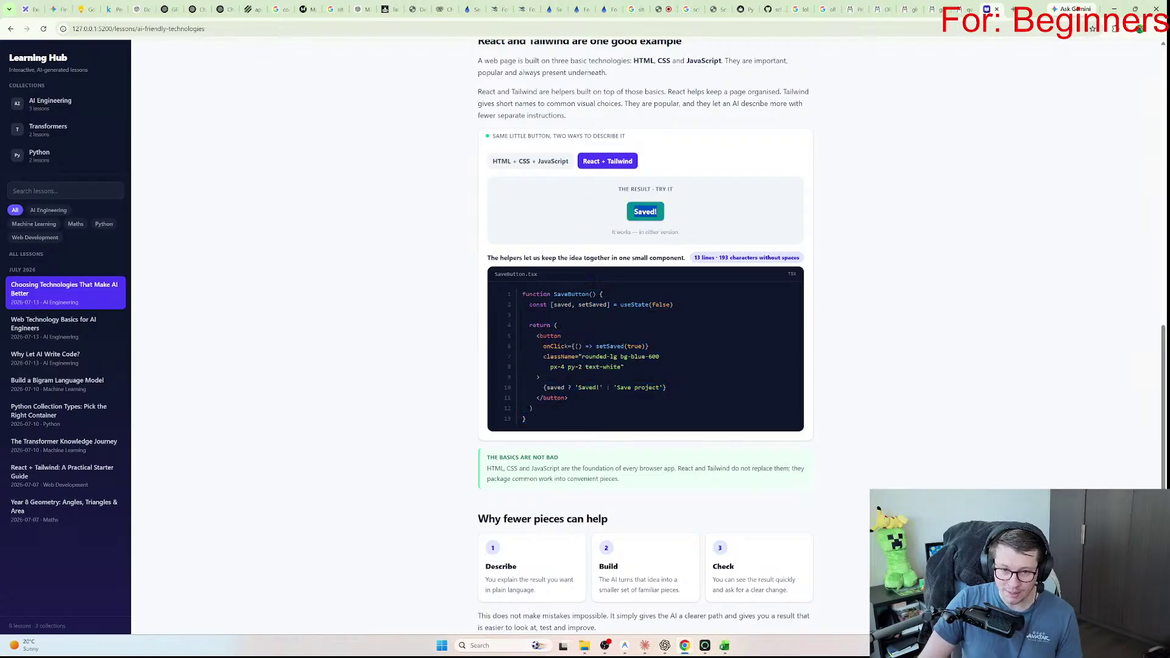
pyautogui.scroll(2, 646, 335)
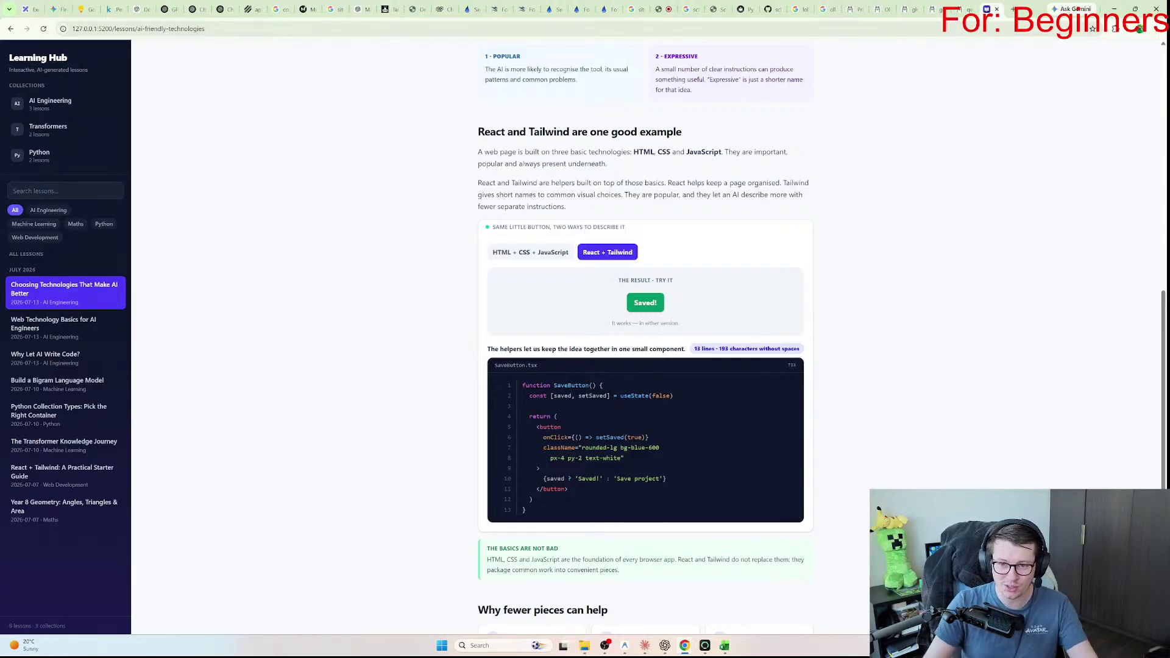
# Step: Open the huggingface/evaluate repository's wer.py file on GitHub in a new tab
pyautogui.hotkey('ctrl', 't')
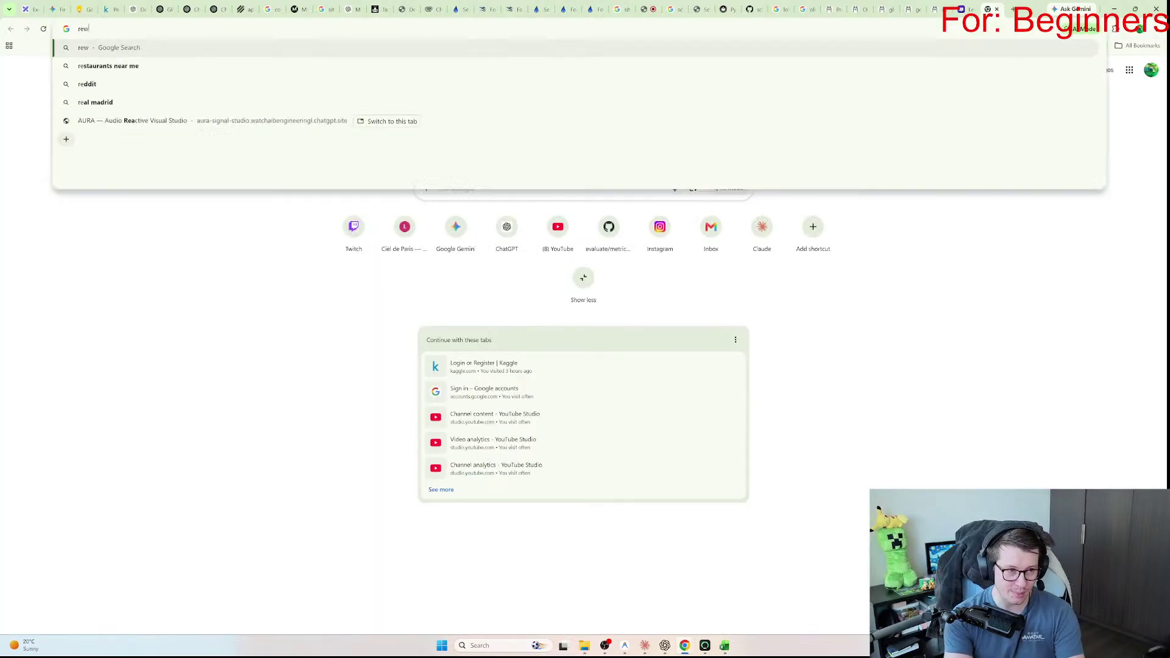
pyautogui.write('github')
pyautogui.press('Return')
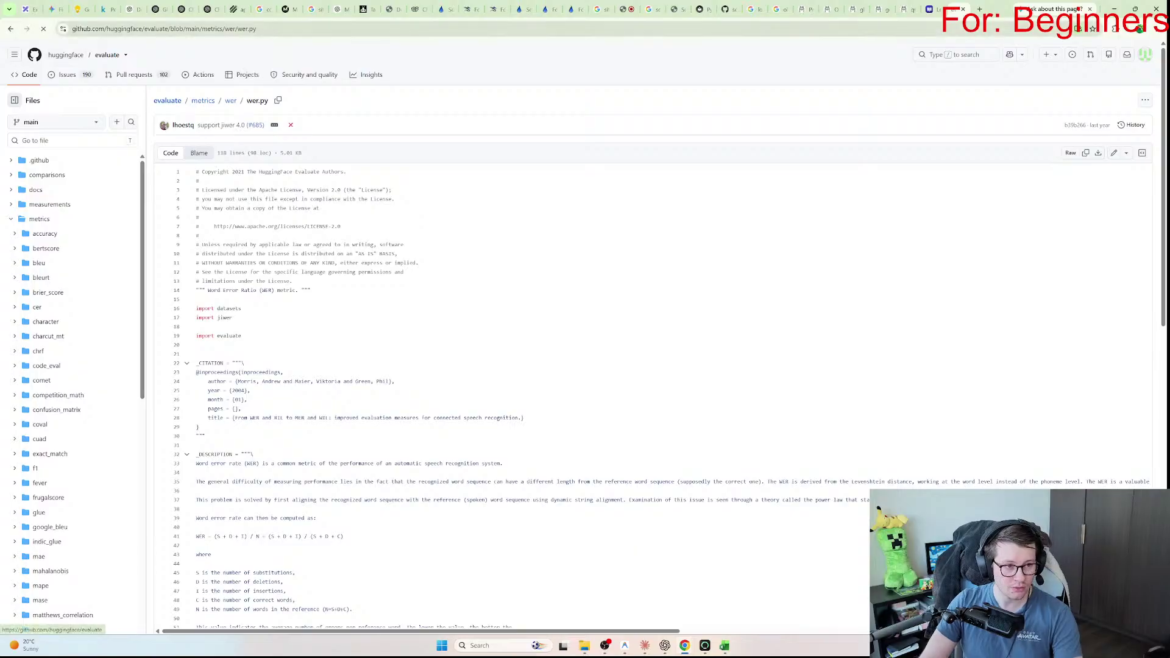
# Step: Go to the GitHub home page, search repositories for "topic:charts", and sort the results by most stars
pyautogui.click(65, 54)
pyautogui.click(34, 54)
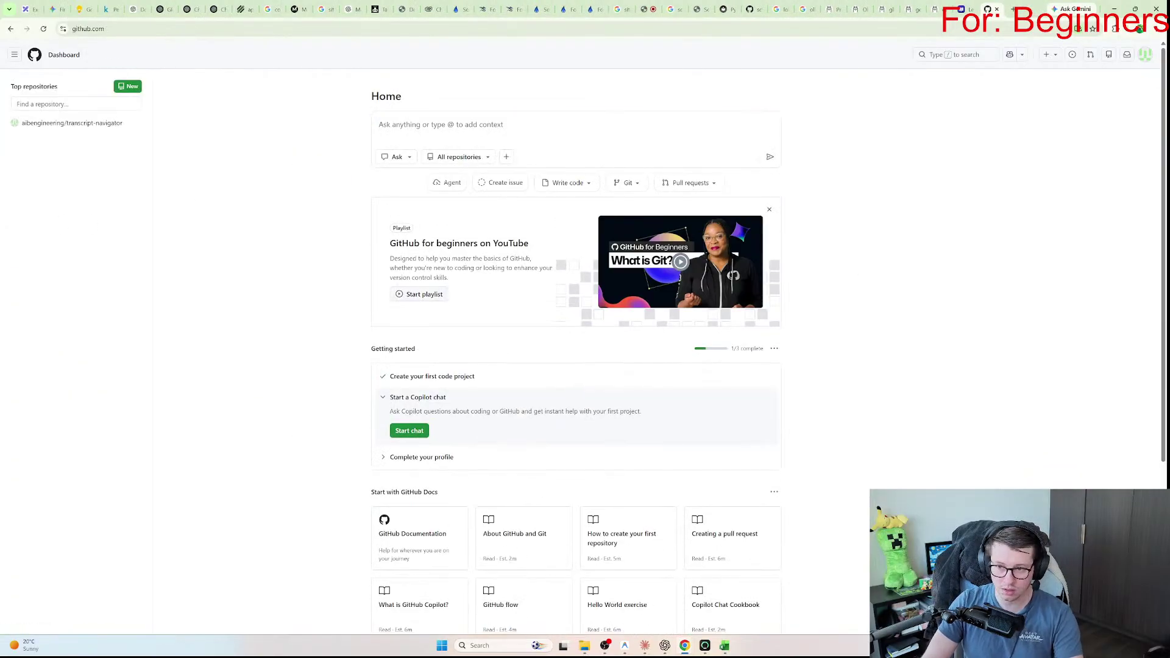
pyautogui.press('/')
pyautogui.write('topic')
pyautogui.write(':ai')
pyautogui.press('Return')
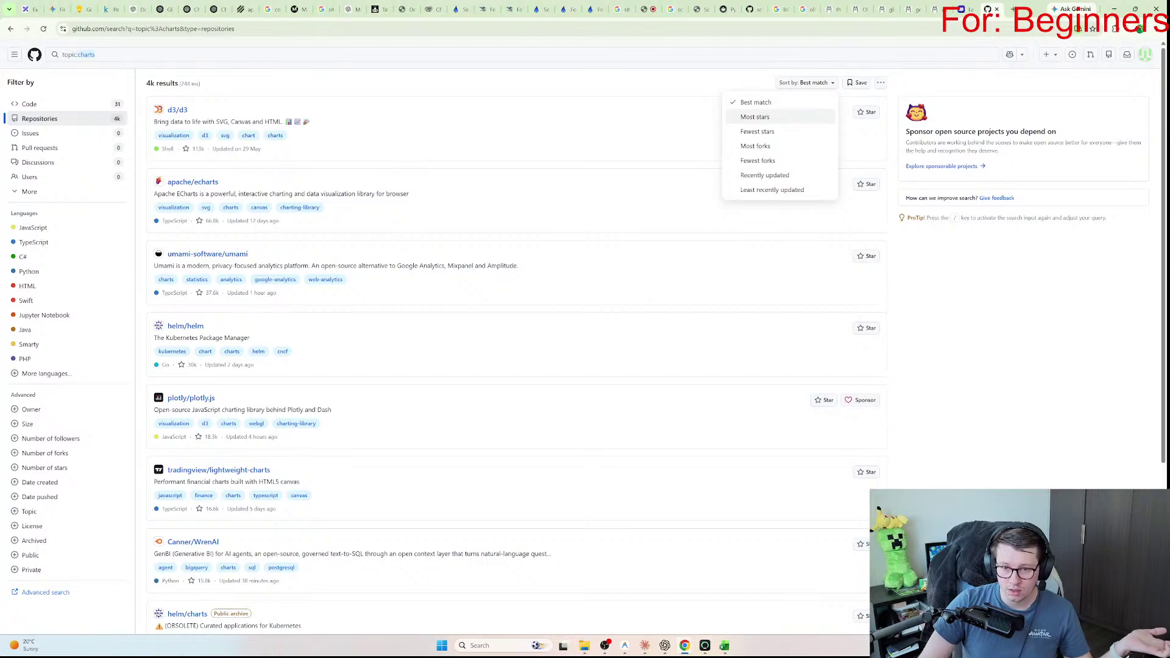
pyautogui.click(755, 116)
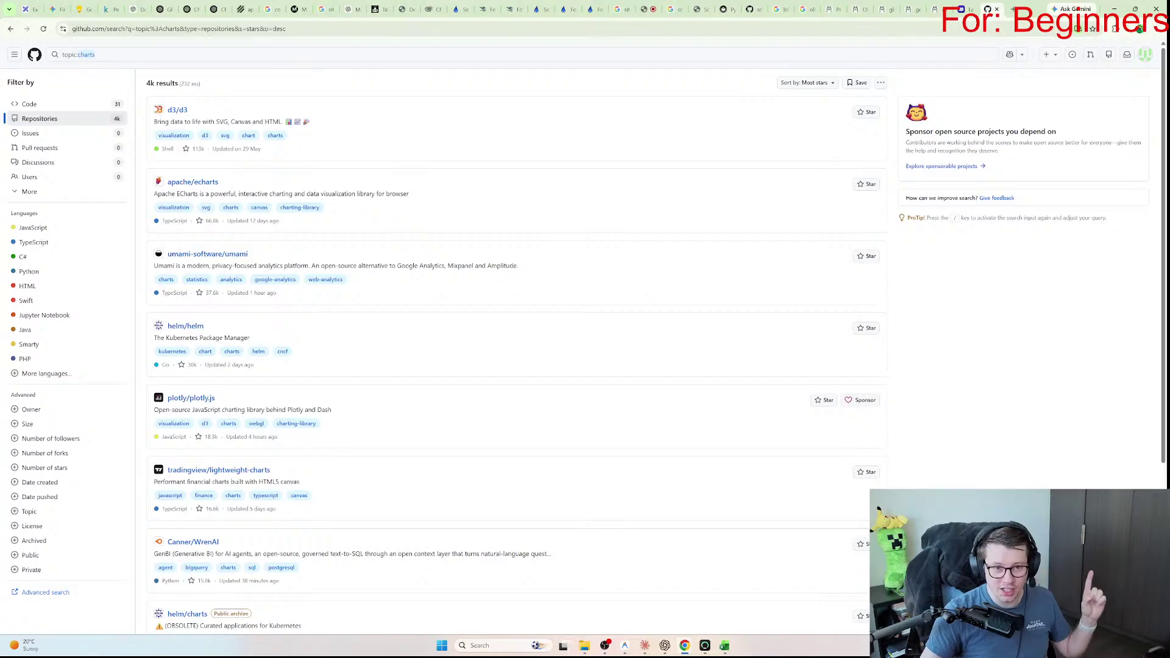
# Step: Enlarge the search results page, open the d3/d3 repository in a new tab, and read its README down to Resources
pyautogui.hotkey('ctrl', '-')
pyautogui.hotkey('ctrl', '+')
pyautogui.hotkey('ctrl', '+')
pyautogui.click(177, 110)
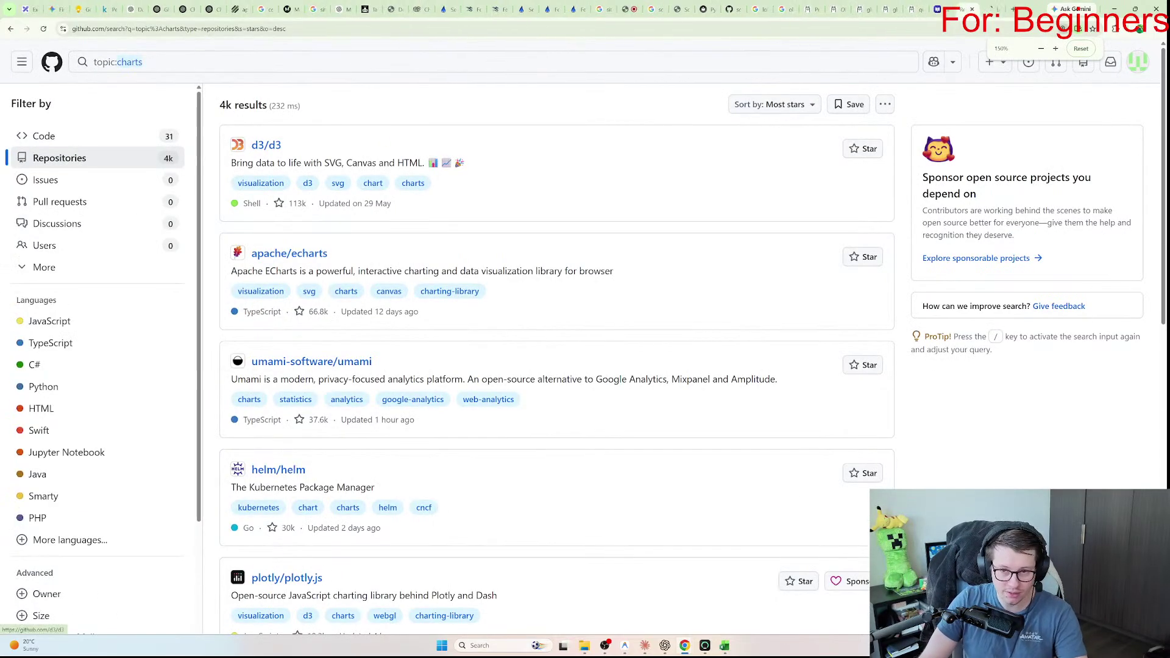
pyautogui.scroll(-3, 469, 289)
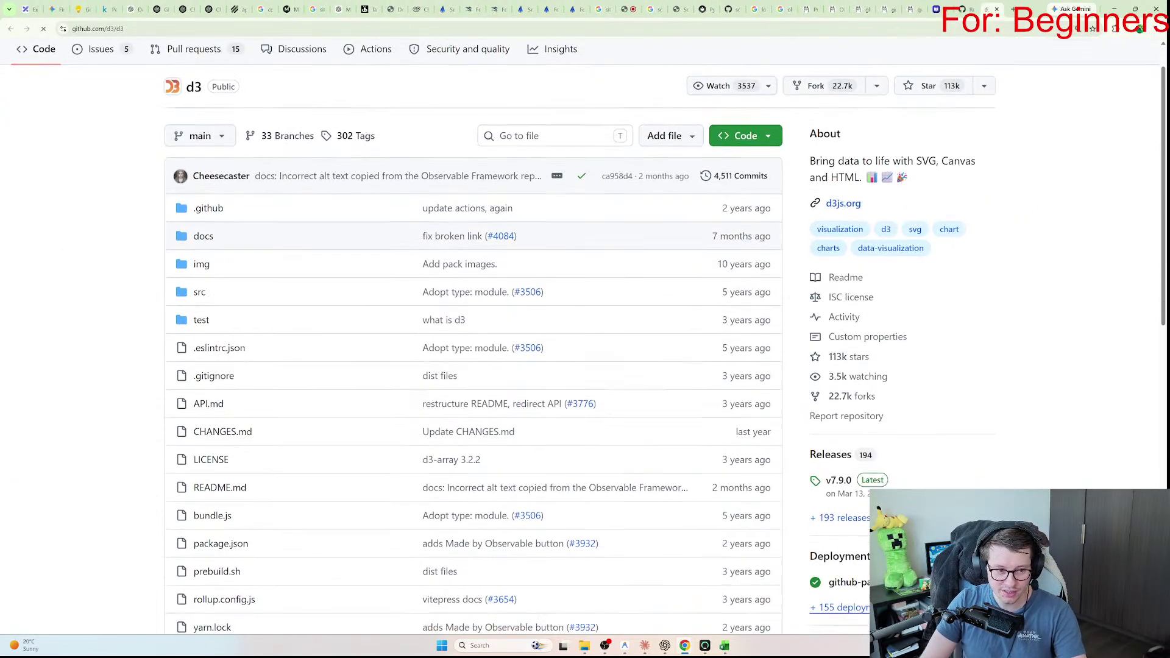
pyautogui.scroll(-10, 469, 305)
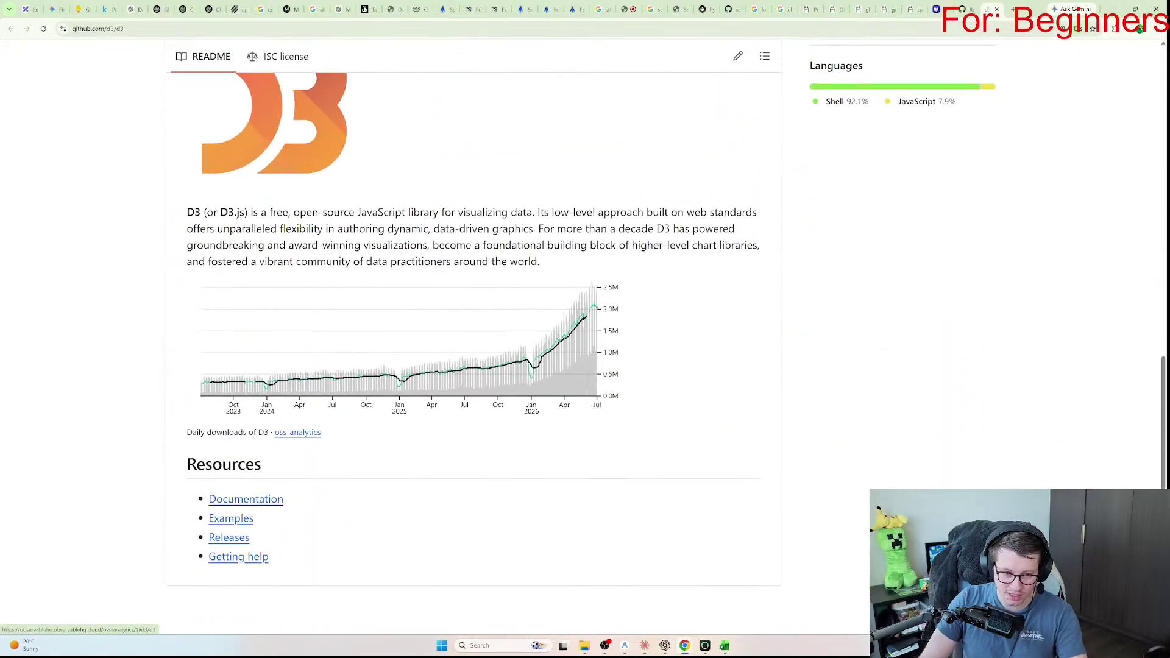
pyautogui.hotkey('alt', 'Left')
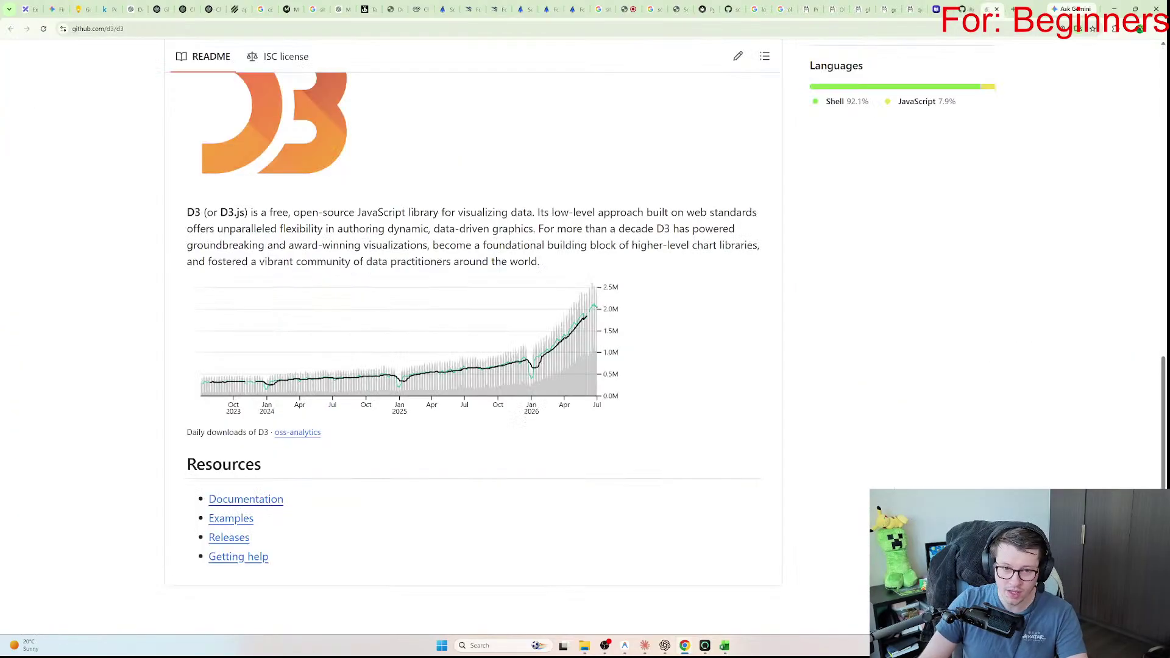
pyautogui.scroll(3, 473, 305)
pyautogui.scroll(-5, 473, 305)
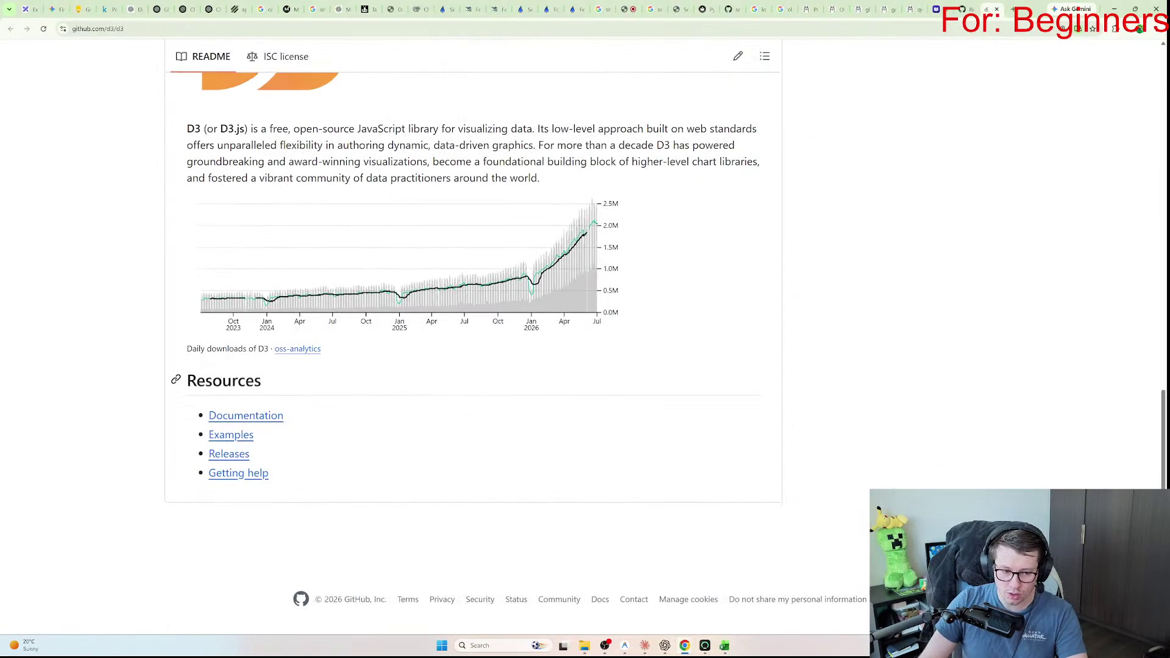
pyautogui.scroll(1, 473, 305)
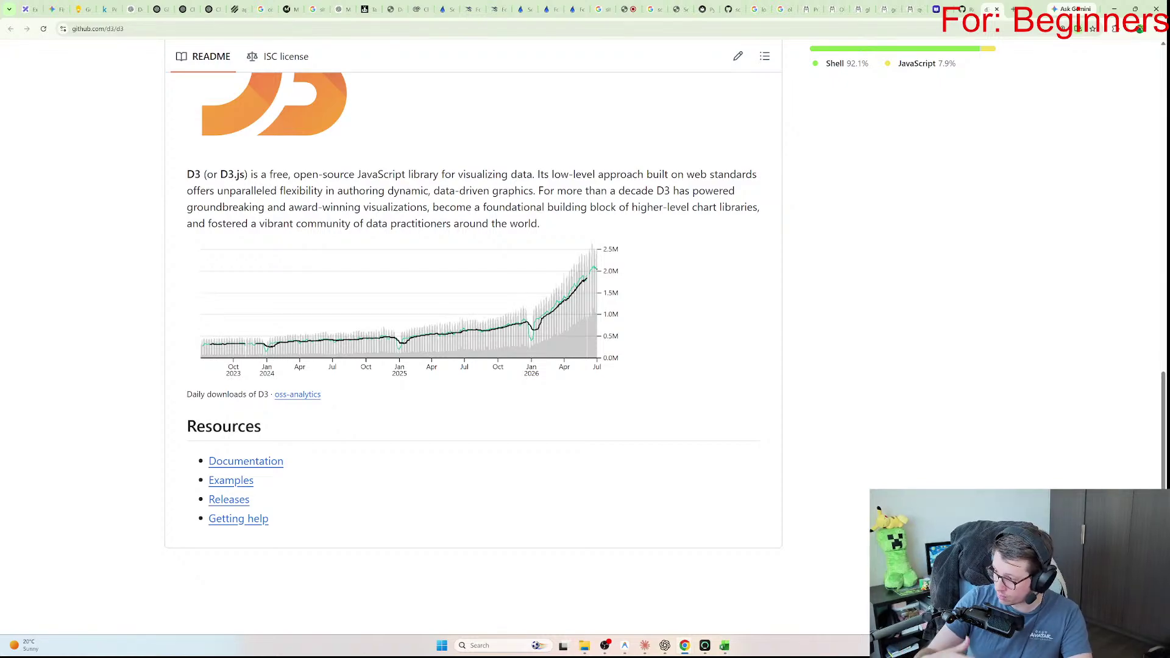
# Step: Open the D3 documentation from the README, go to Getting started, and examine the blank chart under Try D3 online
pyautogui.click(245, 461)
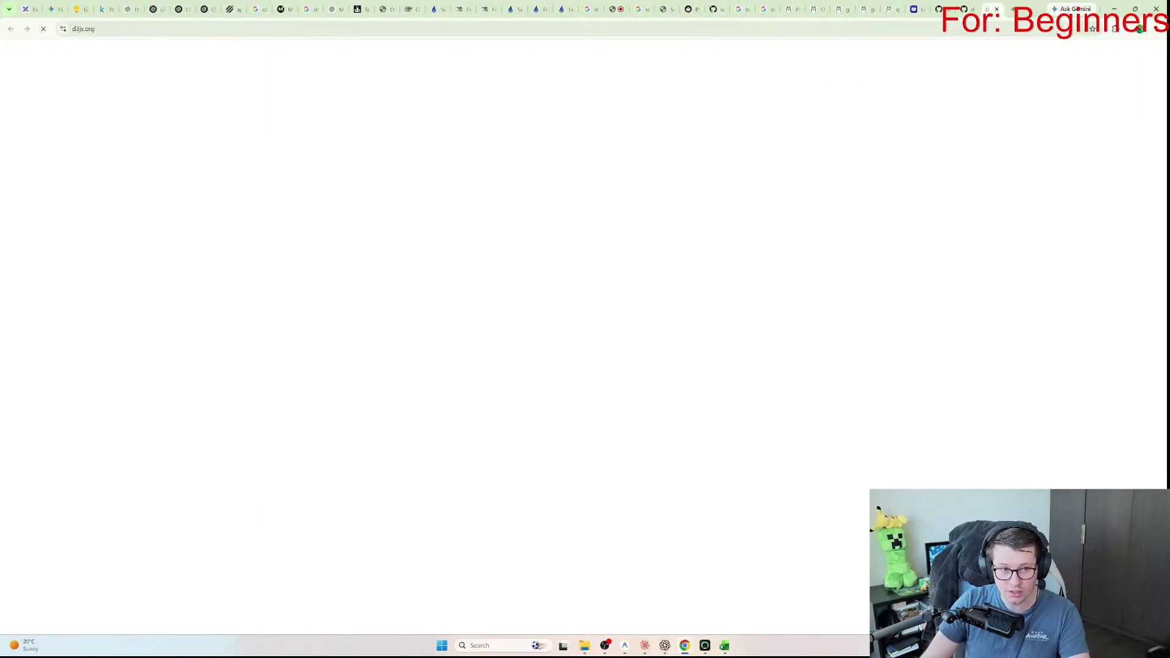
pyautogui.click(339, 254)
pyautogui.scroll(-3, 585, 366)
pyautogui.scroll(3, 585, 354)
pyautogui.moveTo(426, 190); pyautogui.dragTo(693, 404)
pyautogui.click(693, 405)
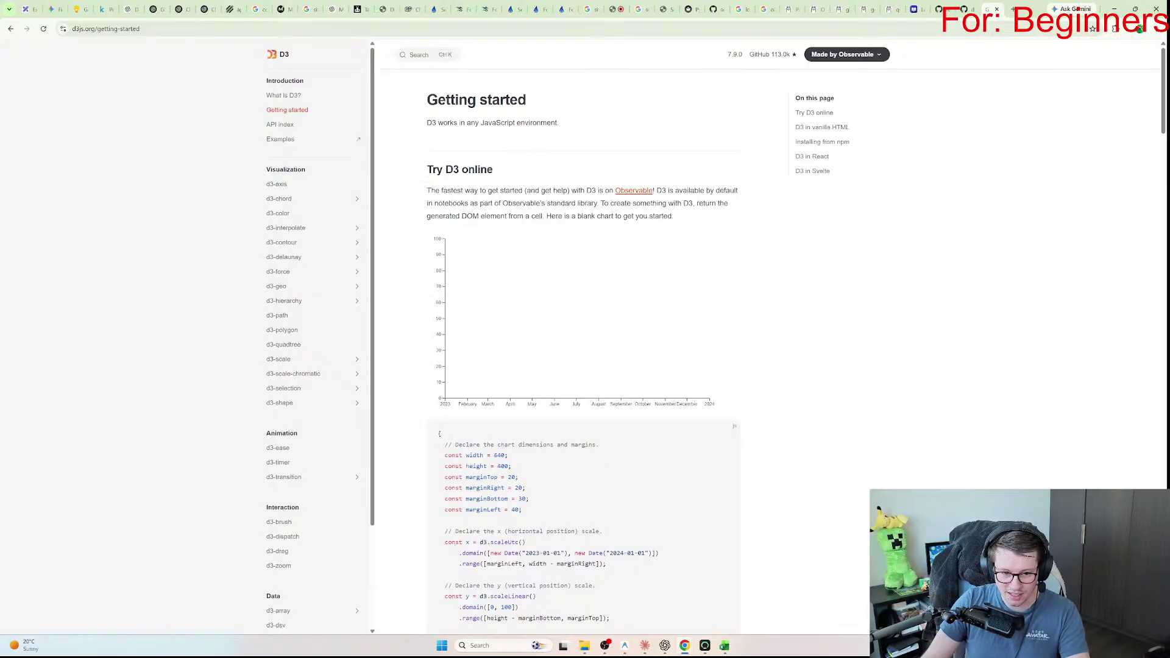
# Step: Examine the blank chart's sample code and highlight the block that adds the y-axis
pyautogui.scroll(-3, 585, 365)
pyautogui.moveTo(438, 297); pyautogui.dragTo(515, 344)
pyautogui.click(515, 344)
pyautogui.scroll(-3, 577, 396)
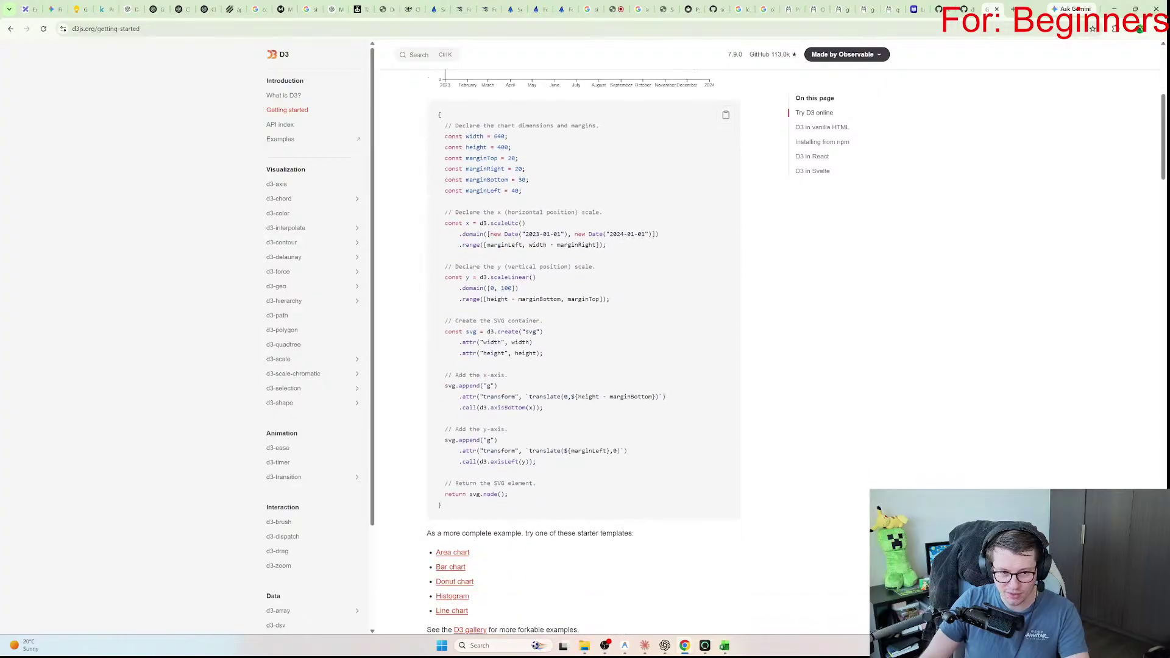
pyautogui.scroll(-1, 585, 348)
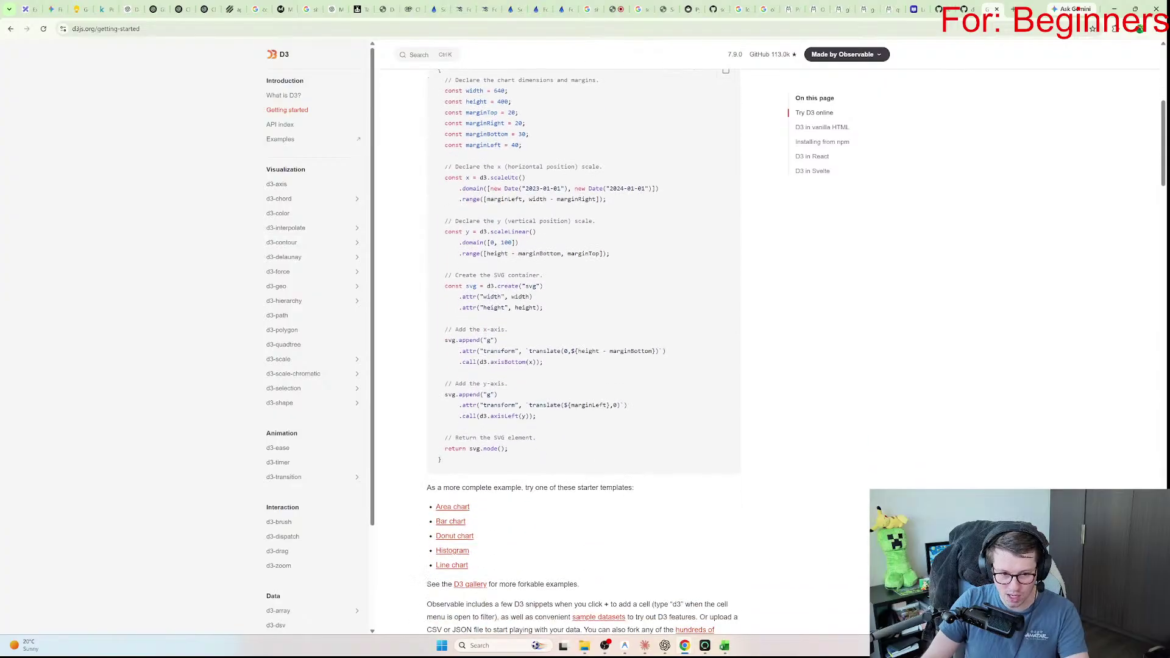
pyautogui.scroll(-1, 584, 347)
pyautogui.scroll(-1, 584, 244)
pyautogui.moveTo(439, 292); pyautogui.dragTo(535, 325)
pyautogui.scroll(-2, 452, 325)
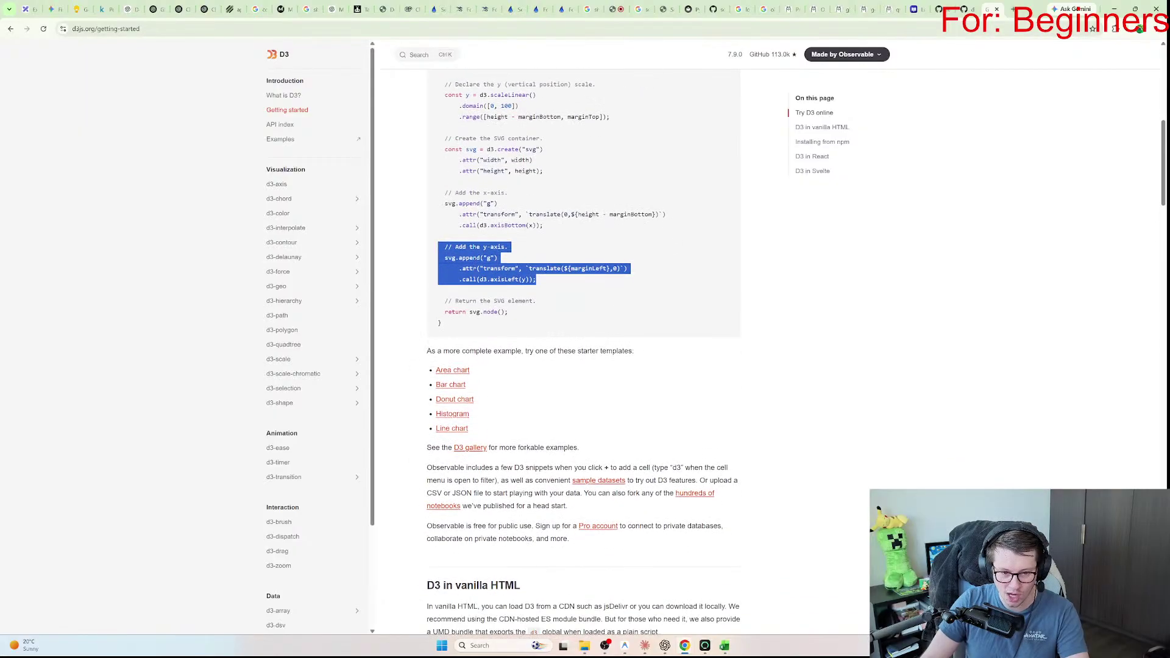
# Step: Open D3's Area chart starter template on Observable and look through its chart code
pyautogui.click(452, 324)
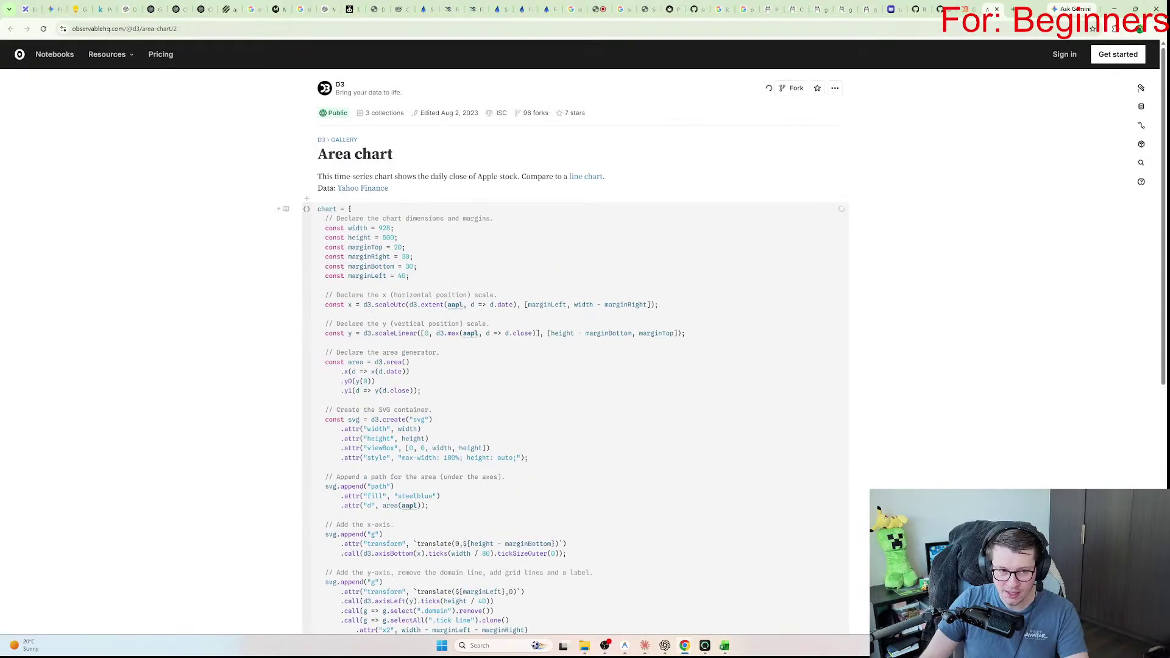
pyautogui.scroll(-3, 476, 332)
pyautogui.scroll(-5, 575, 352)
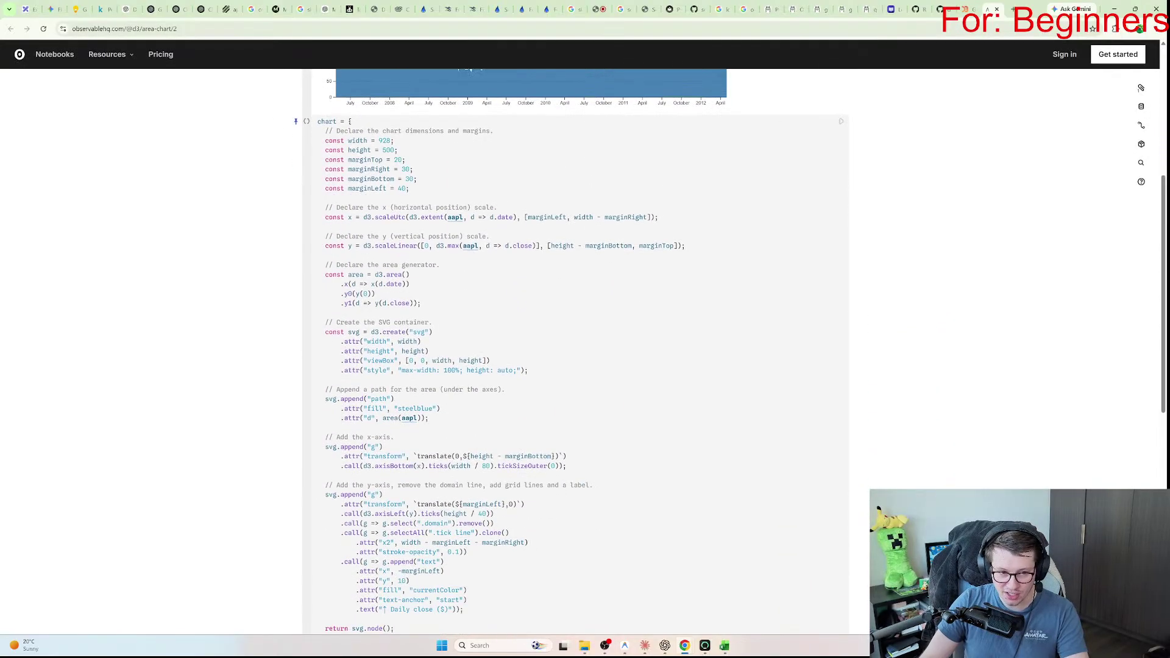
# Step: Select the whole code of the Area chart's chart cell and compare it with the rendered chart above
pyautogui.click(426, 304)
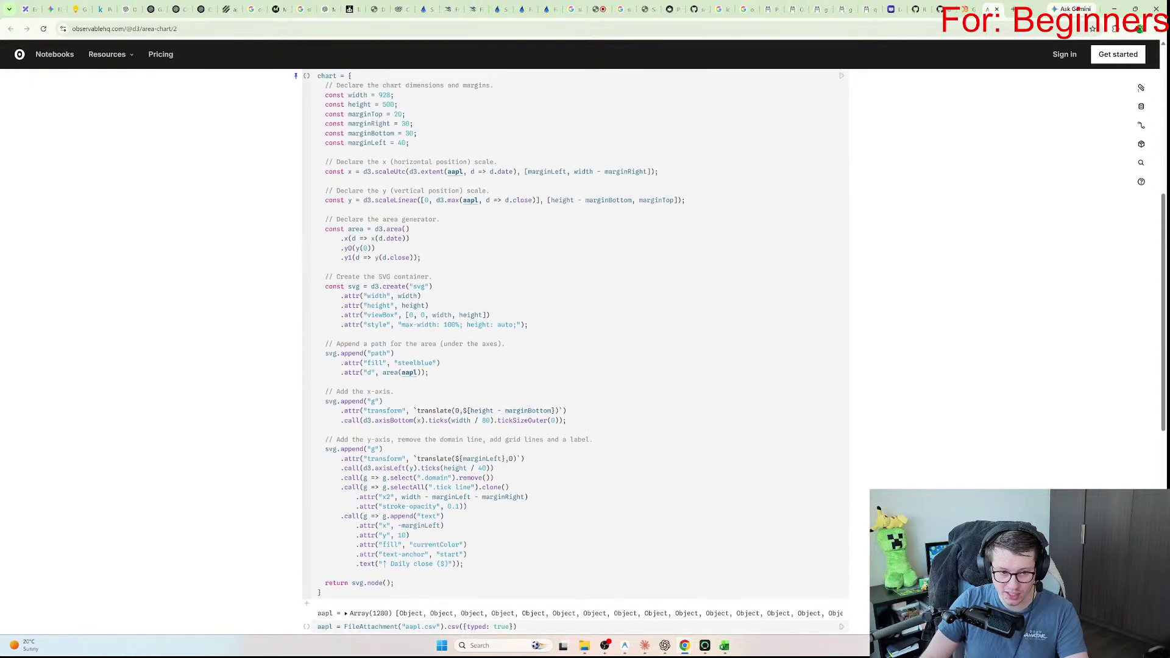
pyautogui.hotkey('shift', 'Down')
pyautogui.hotkey('shift', 'Down')
pyautogui.hotkey('shift', 'Down')
pyautogui.hotkey('shift', 'Down')
pyautogui.hotkey('shift', 'Down')
pyautogui.hotkey('shift', 'Down')
pyautogui.hotkey('shift', 'Down')
pyautogui.hotkey('shift', 'Down')
pyautogui.hotkey('shift', 'Down')
pyautogui.hotkey('shift', 'Down')
pyautogui.hotkey('shift', 'Down')
pyautogui.hotkey('shift', 'Down')
pyautogui.hotkey('shift', 'Down')
pyautogui.hotkey('shift', 'Down')
pyautogui.hotkey('shift', 'Down')
pyautogui.hotkey('shift', 'Down')
pyautogui.hotkey('shift', 'Down')
pyautogui.hotkey('shift', 'Down')
pyautogui.hotkey('shift', 'Down')
pyautogui.hotkey('shift', 'Down')
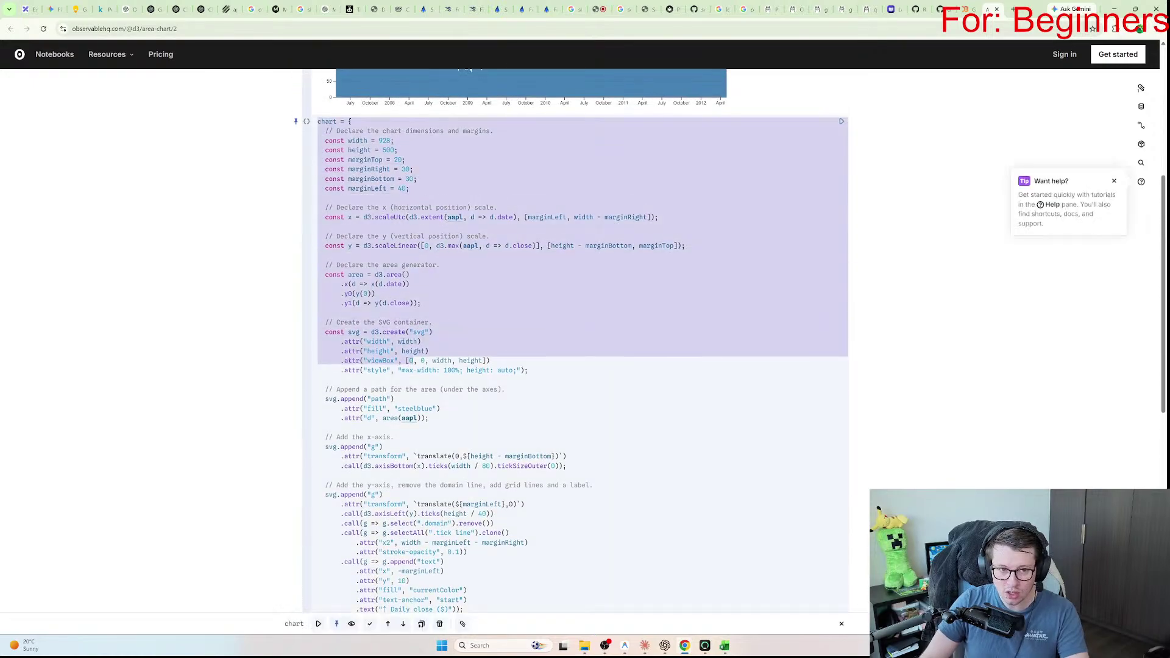
pyautogui.hotkey('shift', 'End')
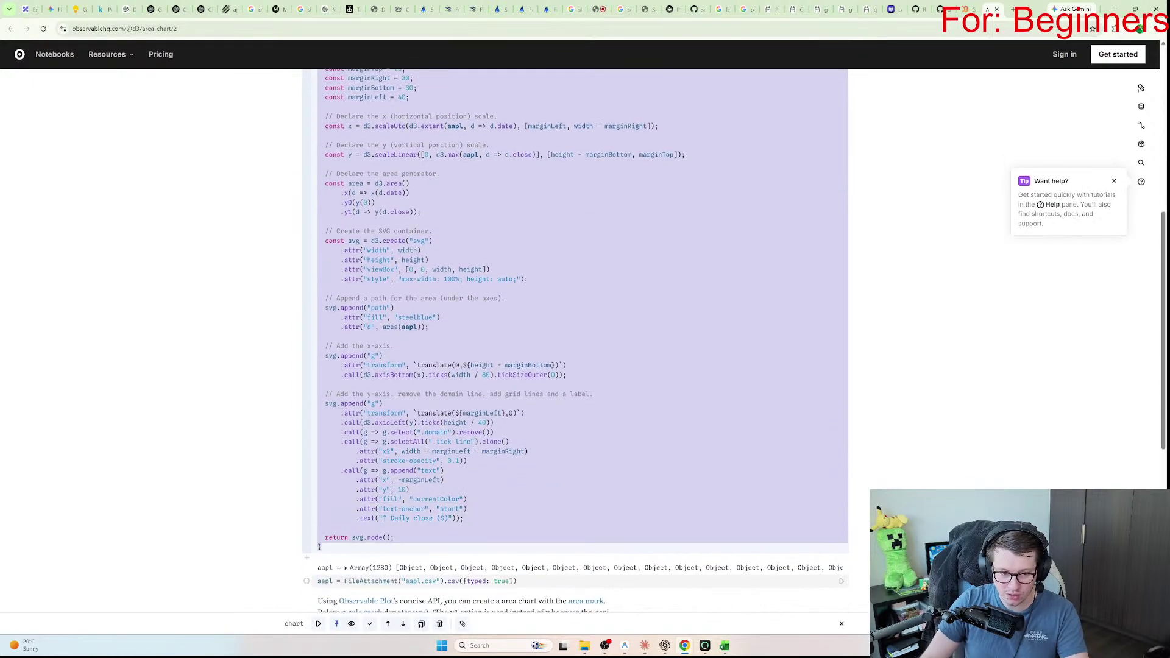
pyautogui.rightClick(474, 286)
pyautogui.click(499, 359)
pyautogui.scroll(5, 494, 112)
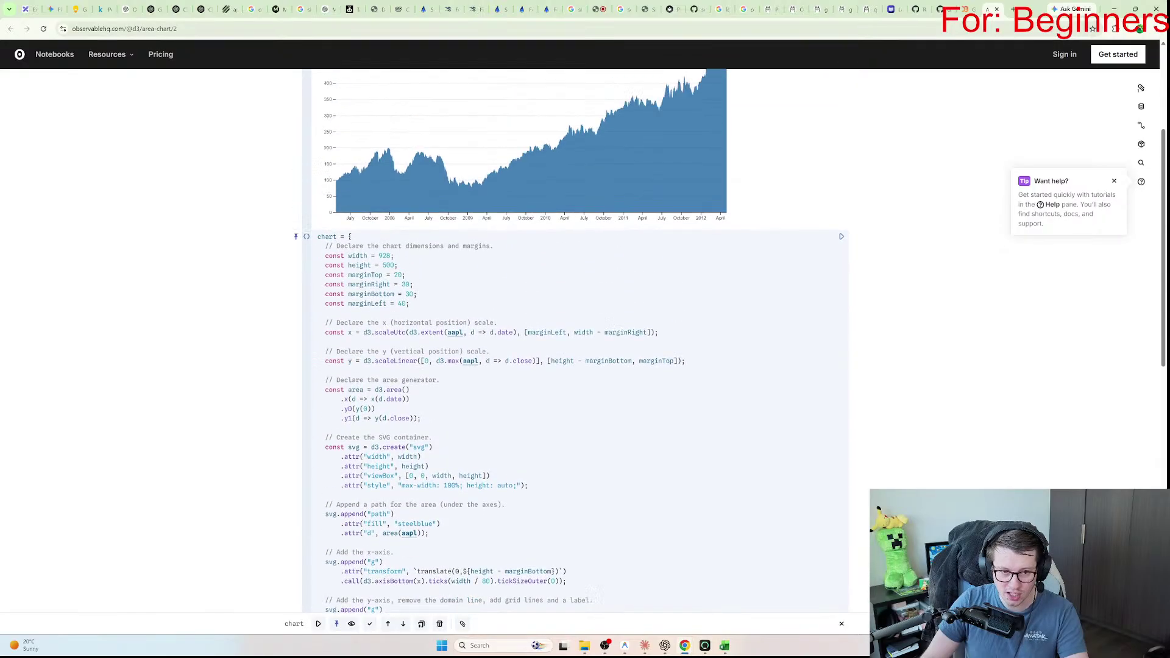
pyautogui.scroll(-1, 524, 304)
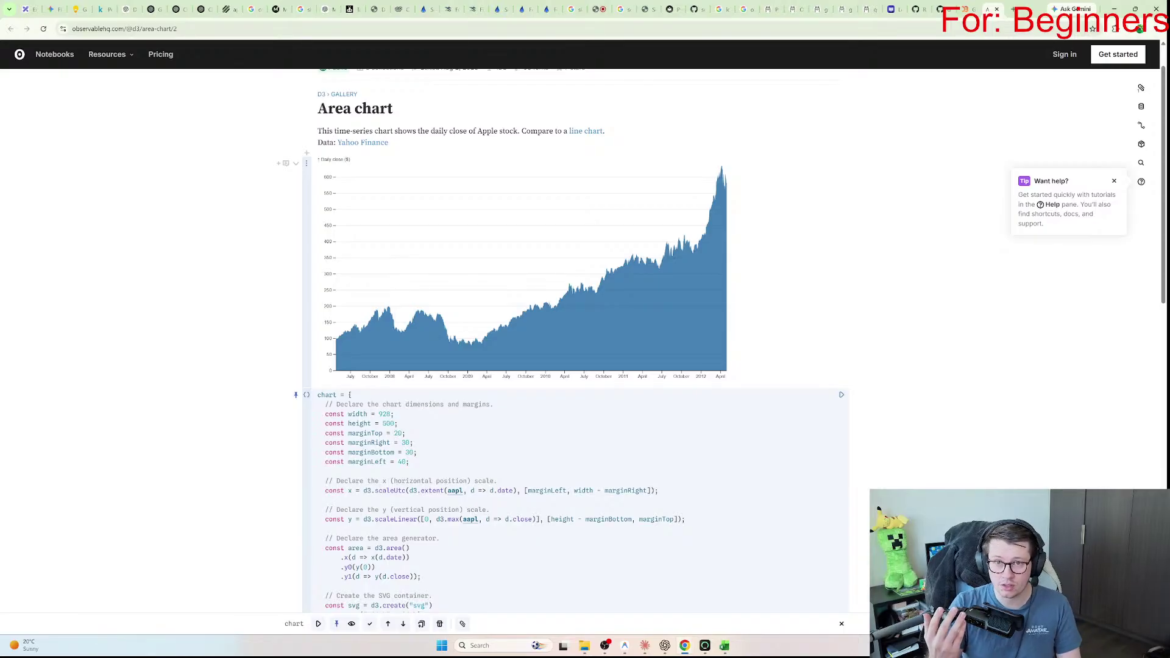
# Step: Return to the GitHub topic:charts results and look through the first page of charting repositories
pyautogui.hotkey('ctrl', 'shift', 'Tab')
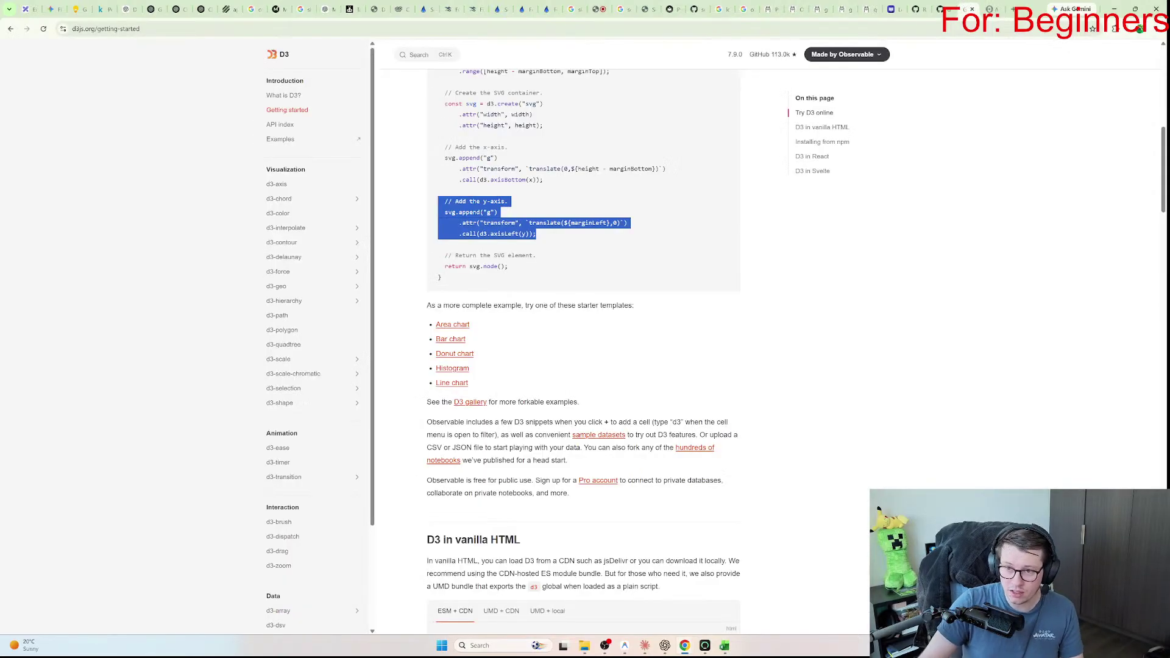
pyautogui.hotkey('ctrl', 'shift', 'Tab')
pyautogui.hotkey('ctrl', 'shift', 'Tab')
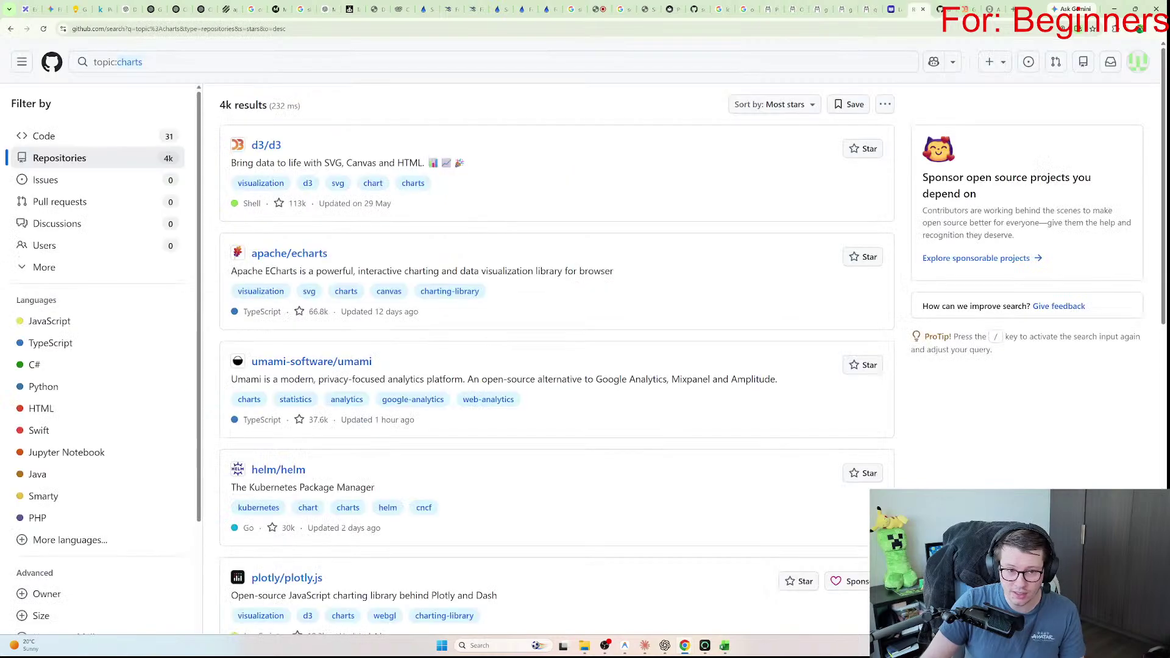
pyautogui.scroll(-5, 289, 275)
pyautogui.scroll(-6, 287, 305)
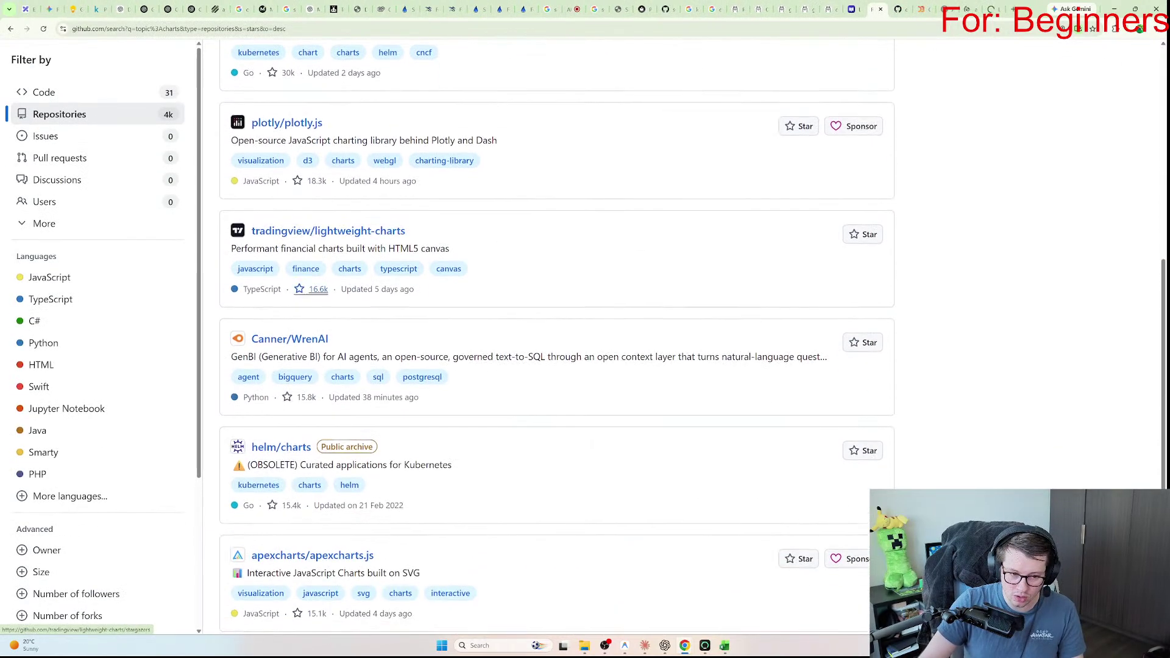
# Step: Look through pages 2 and 3 of the topic:charts results for more charting libraries
pyautogui.click(490, 586)
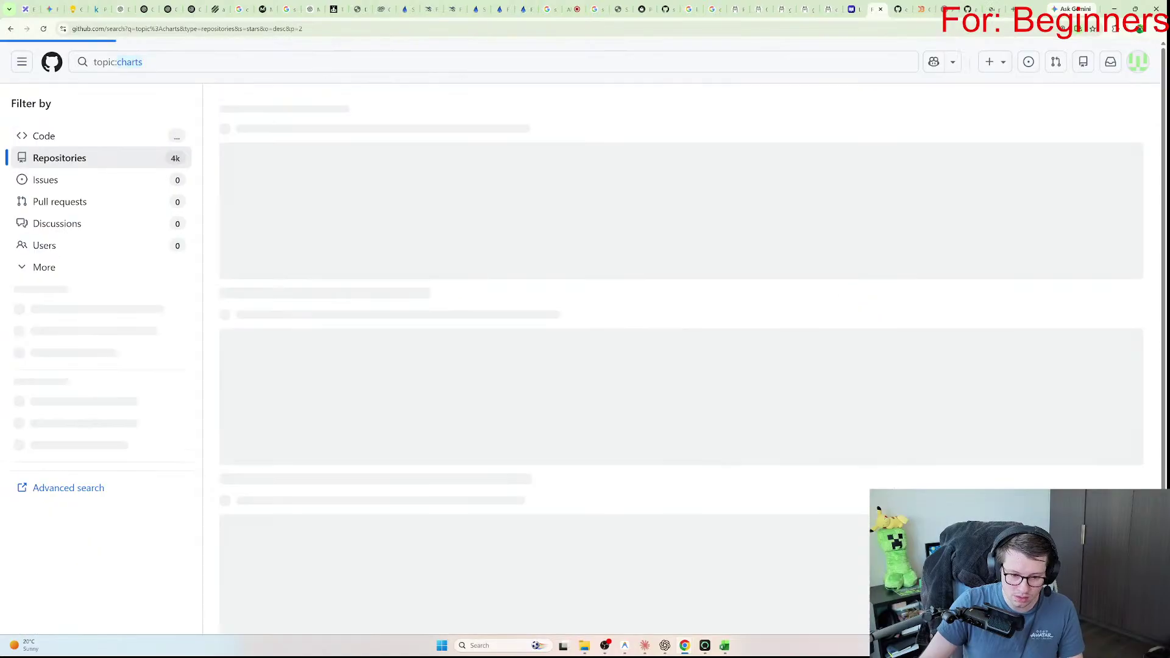
pyautogui.scroll(-3, 548, 335)
pyautogui.scroll(-4, 548, 335)
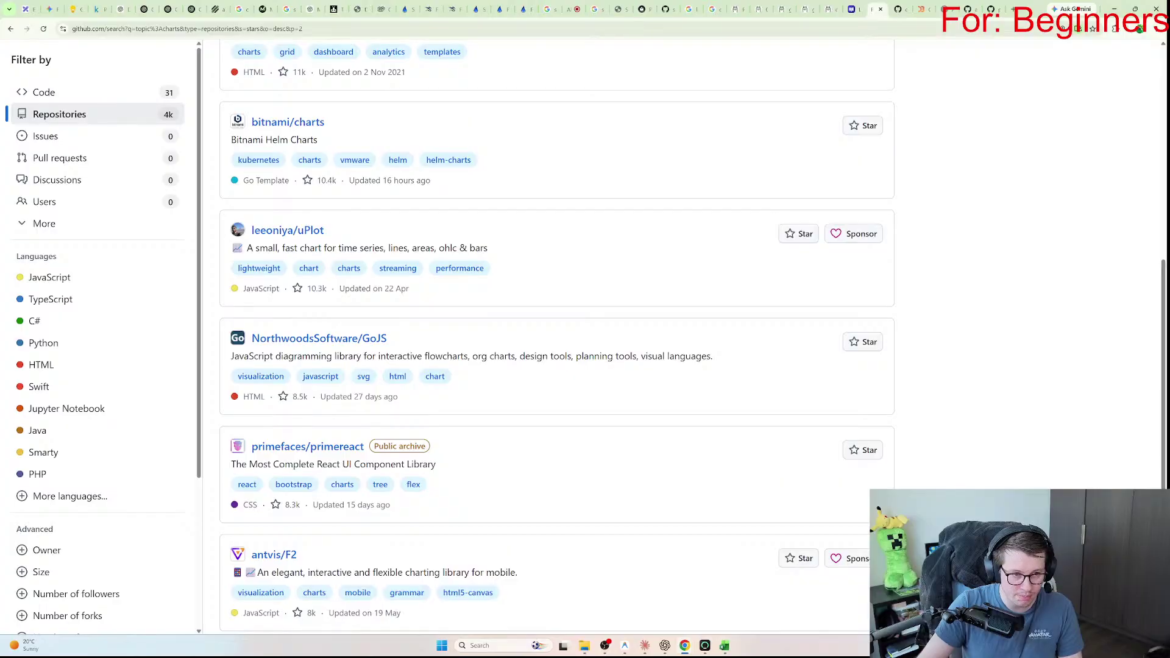
pyautogui.scroll(-3, 308, 256)
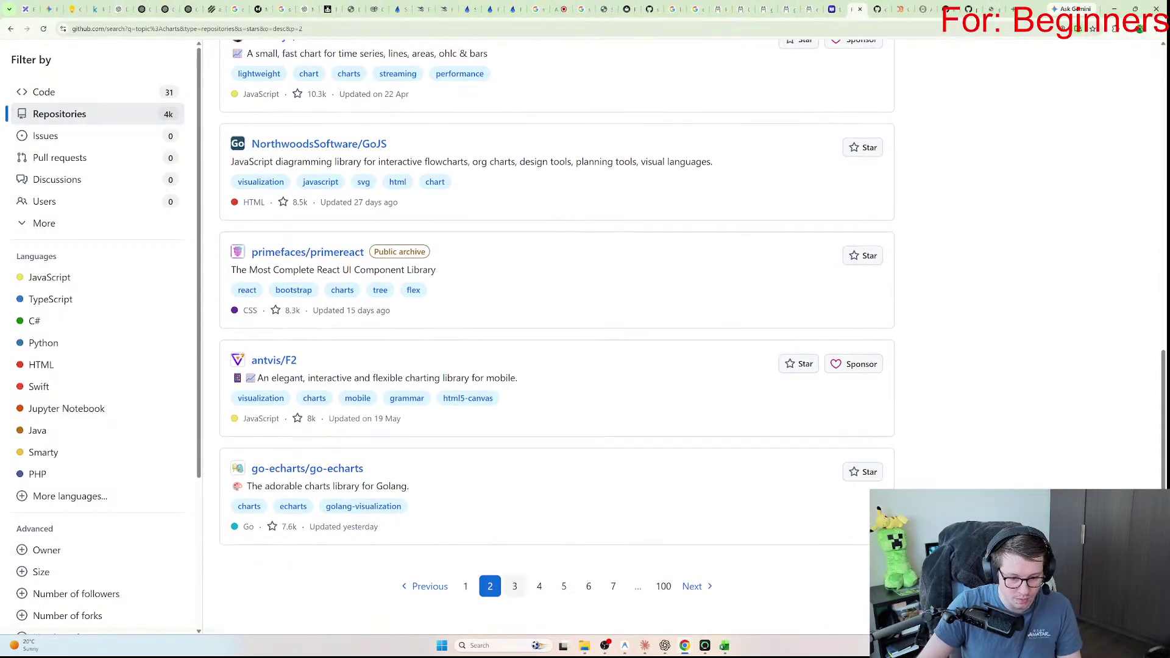
pyautogui.click(514, 586)
pyautogui.scroll(-2, 514, 586)
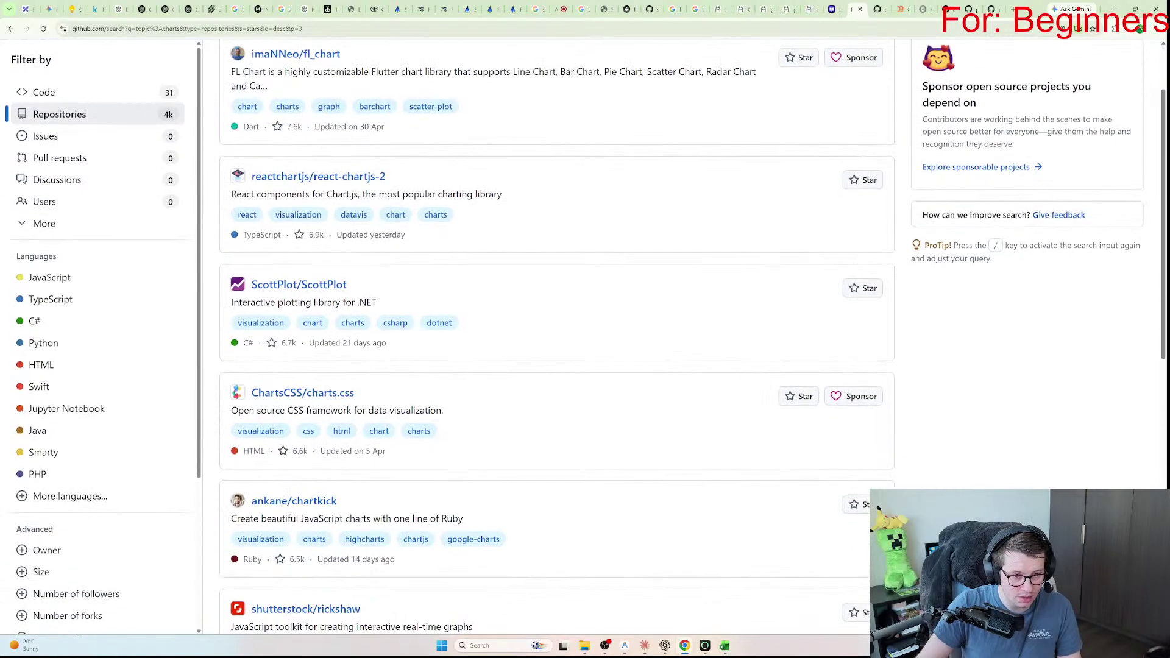
pyautogui.scroll(-2, 297, 634)
pyautogui.scroll(-4, 296, 634)
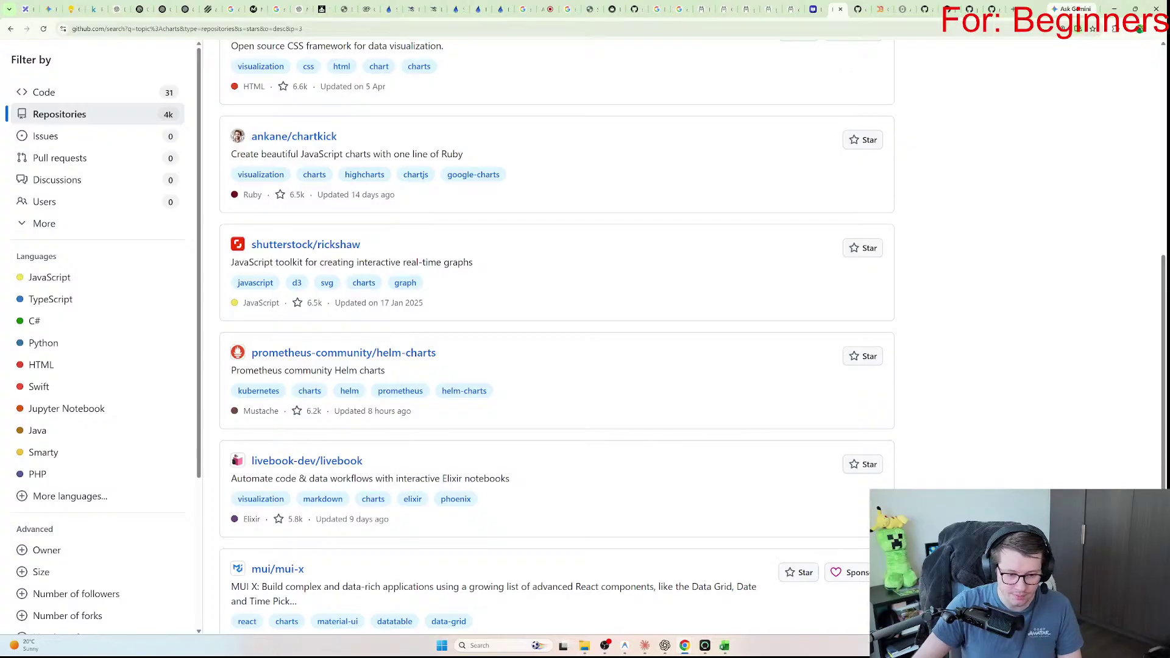
# Step: Switch to the open apache/echarts repository and open its project website, echarts.apache.org
pyautogui.hotkey('ctrl', 'Tab')
pyautogui.hotkey('ctrl', 'Tab')
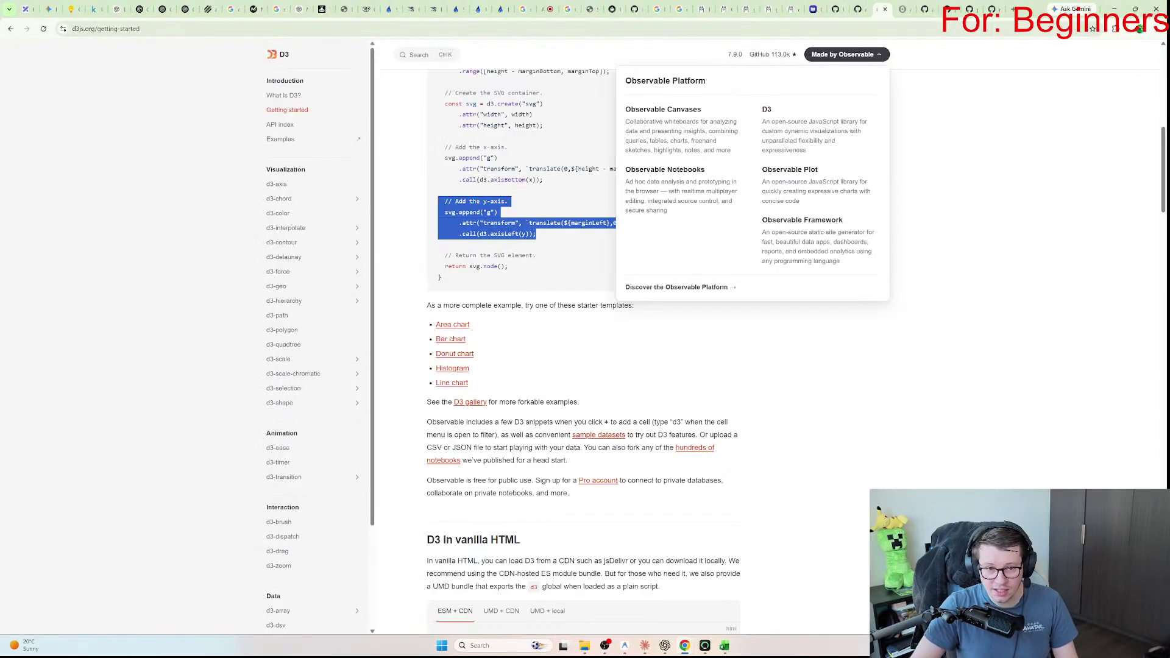
pyautogui.hotkey('ctrl', 'Tab')
pyautogui.hotkey('ctrl', 'Tab')
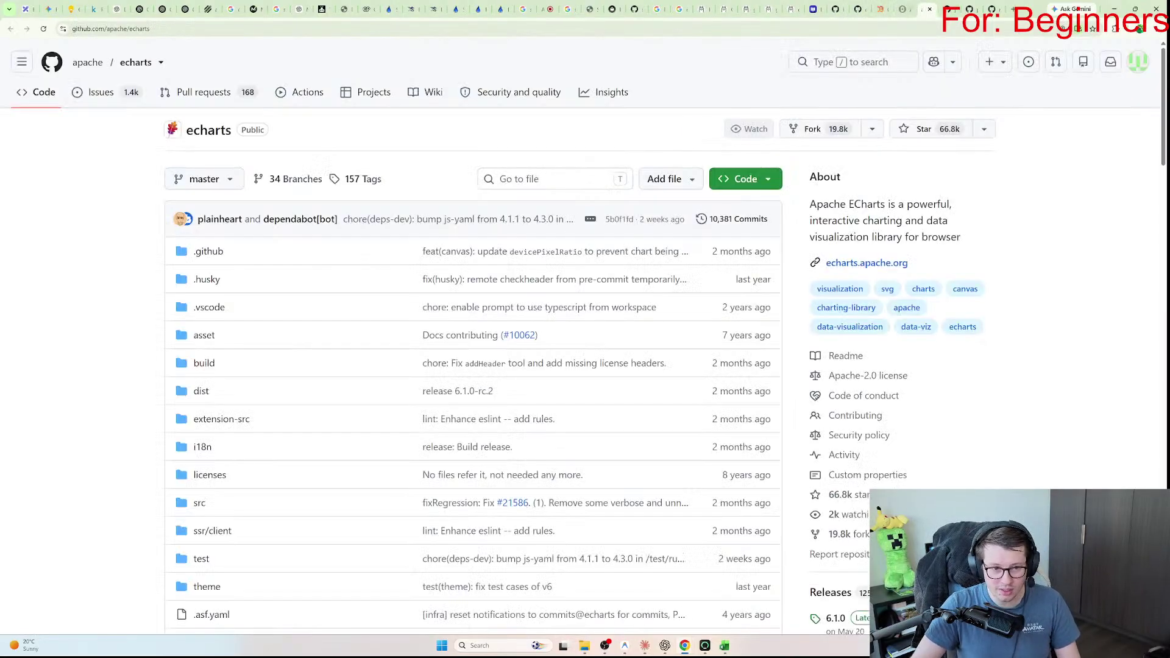
pyautogui.scroll(-2, 866, 244)
pyautogui.click(865, 171)
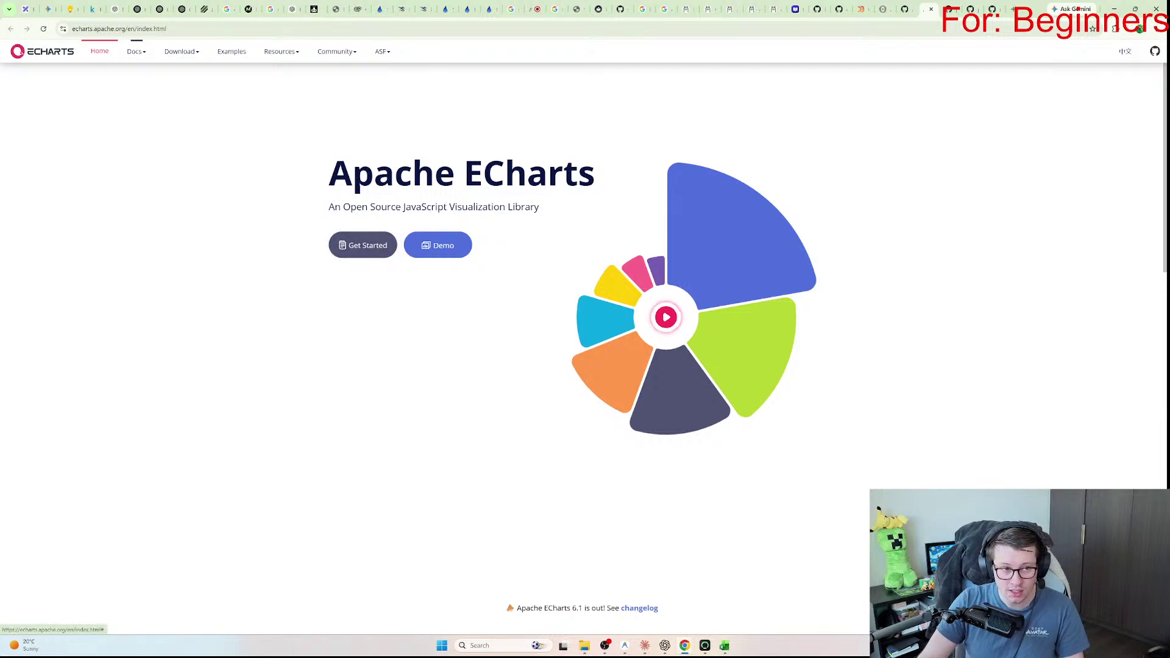
# Step: Open the Apache ECharts Get Started guide, and go on to the site's Examples page
pyautogui.click(363, 245)
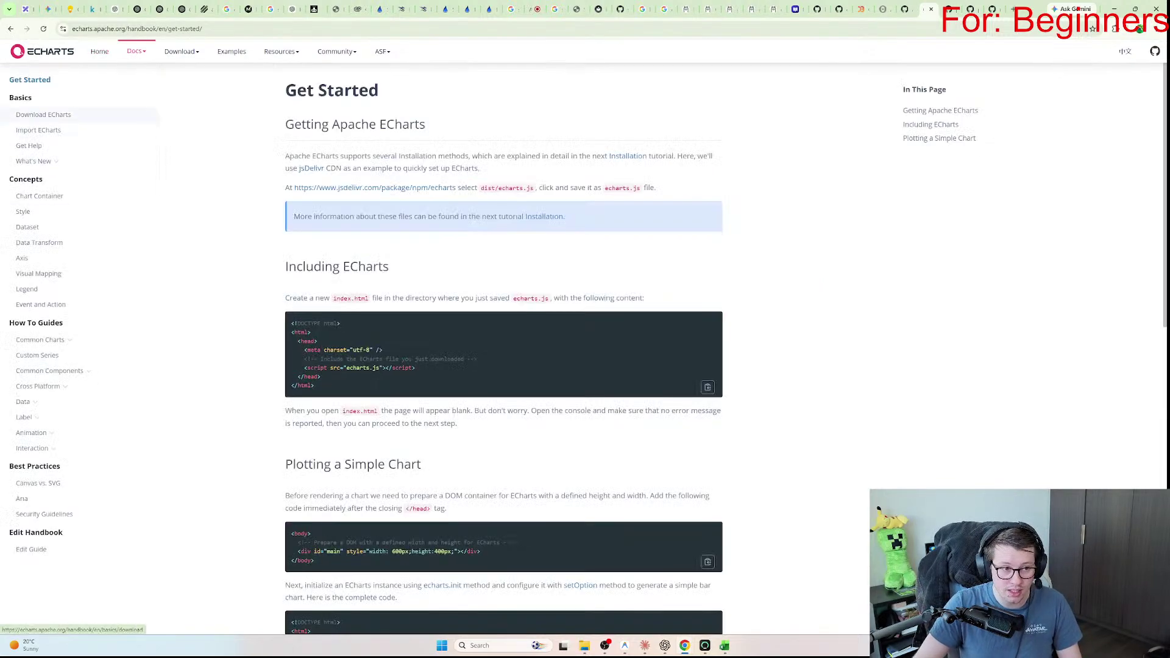
pyautogui.moveTo(136, 52)
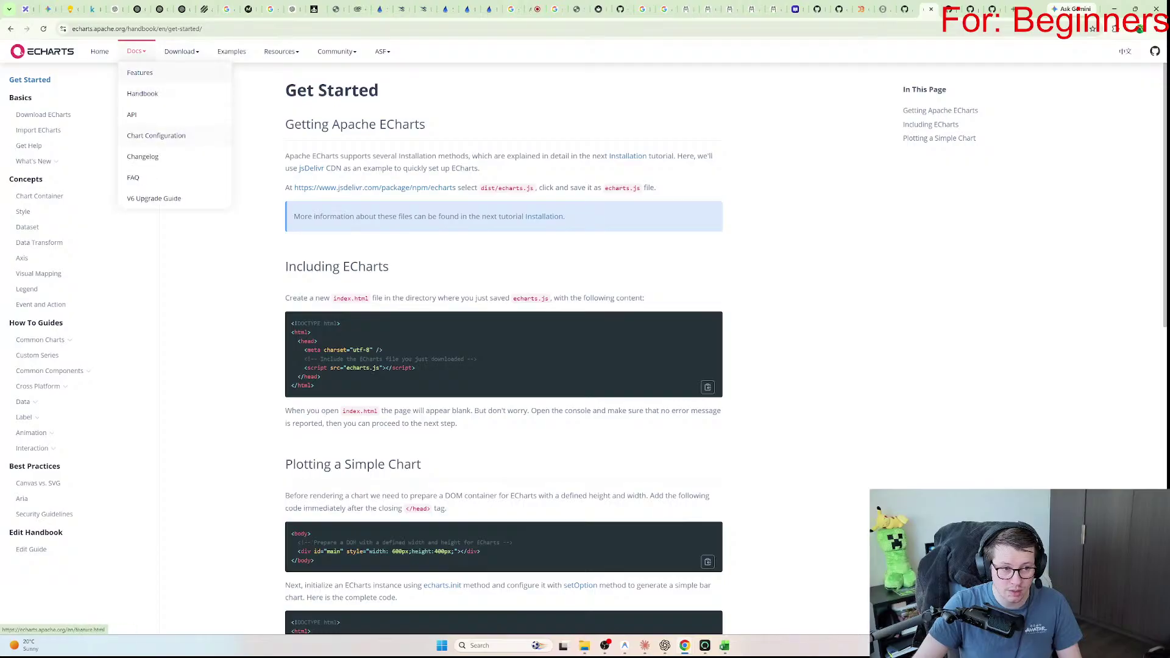
pyautogui.click(232, 51)
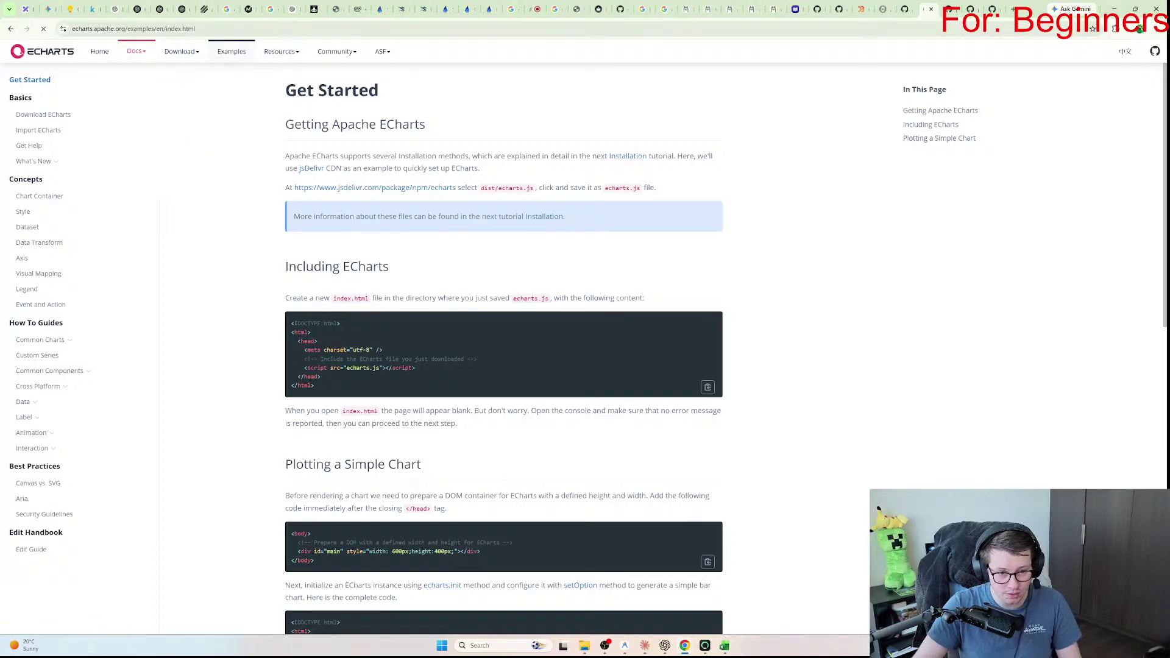
# Step: Look through the ECharts example gallery, from the Line charts to the 3D Globe section
pyautogui.scroll(-5, 609, 347)
pyautogui.scroll(-2, 609, 347)
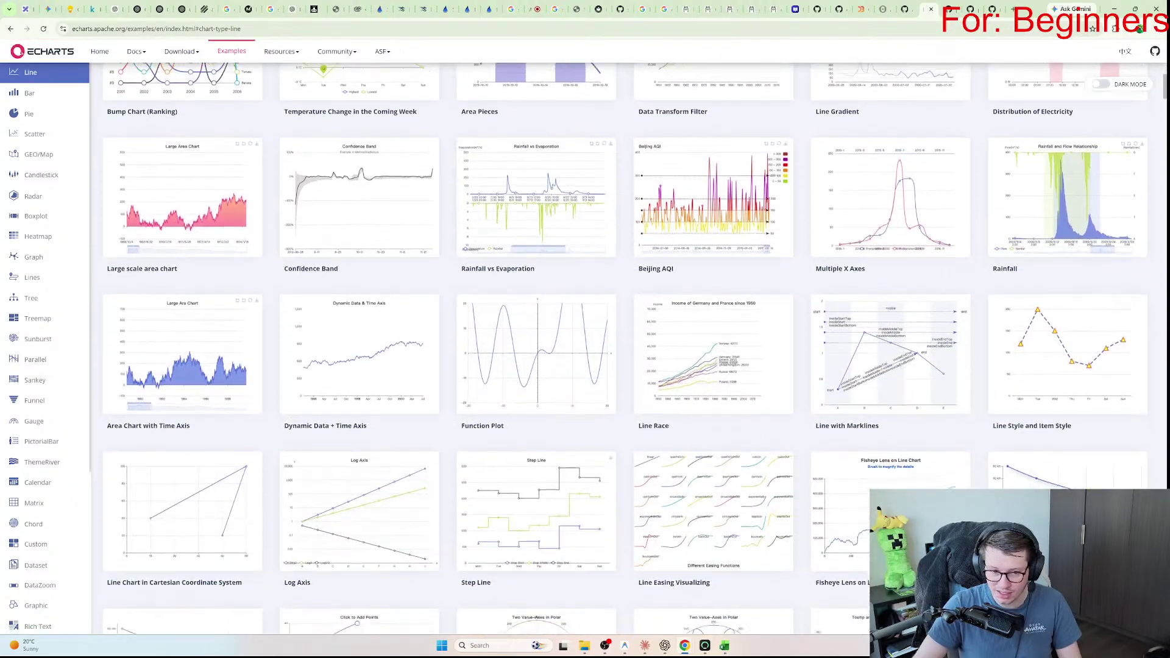
pyautogui.scroll(-1, 610, 347)
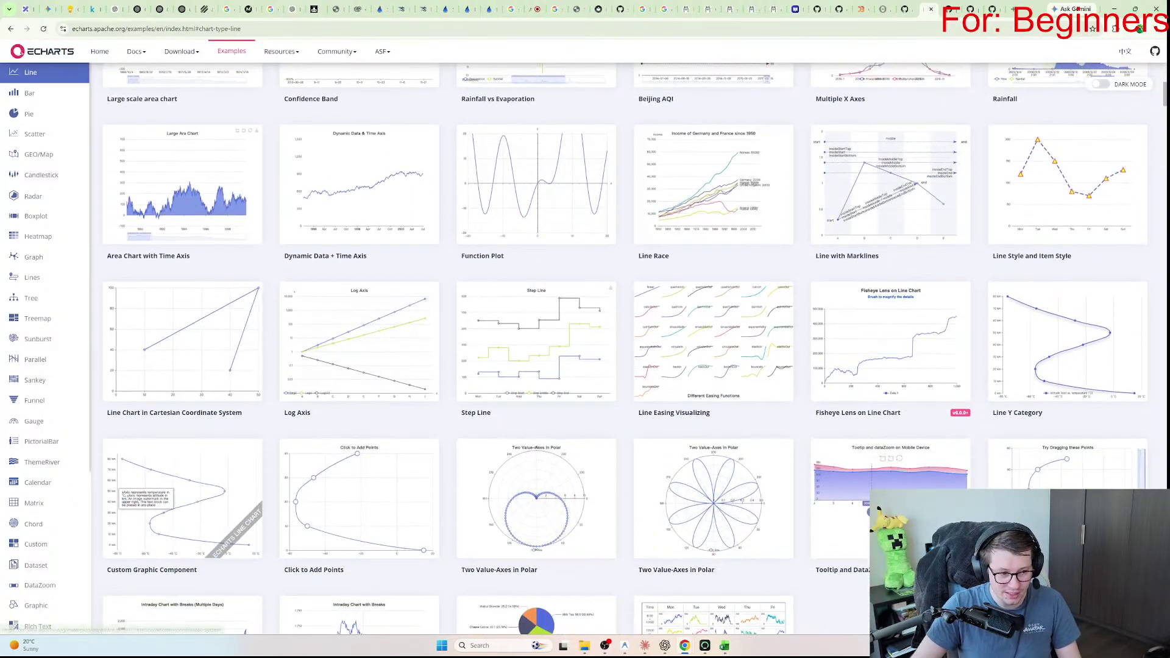
pyautogui.scroll(-3, 37, 485)
pyautogui.click(38, 465)
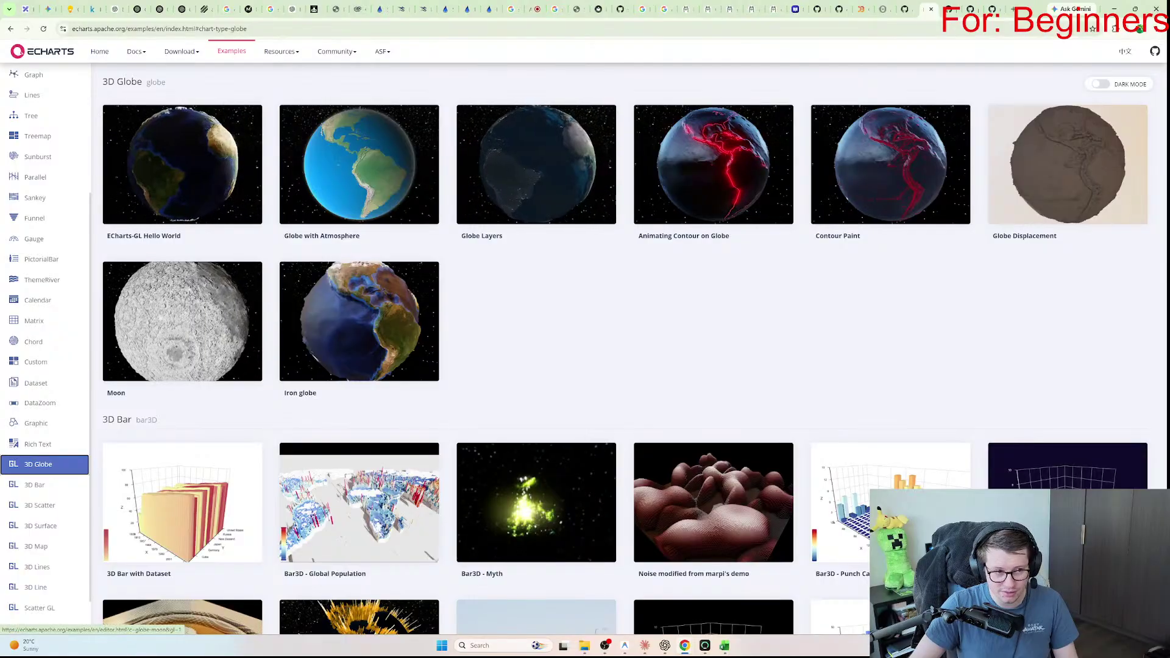
pyautogui.scroll(3, 36, 114)
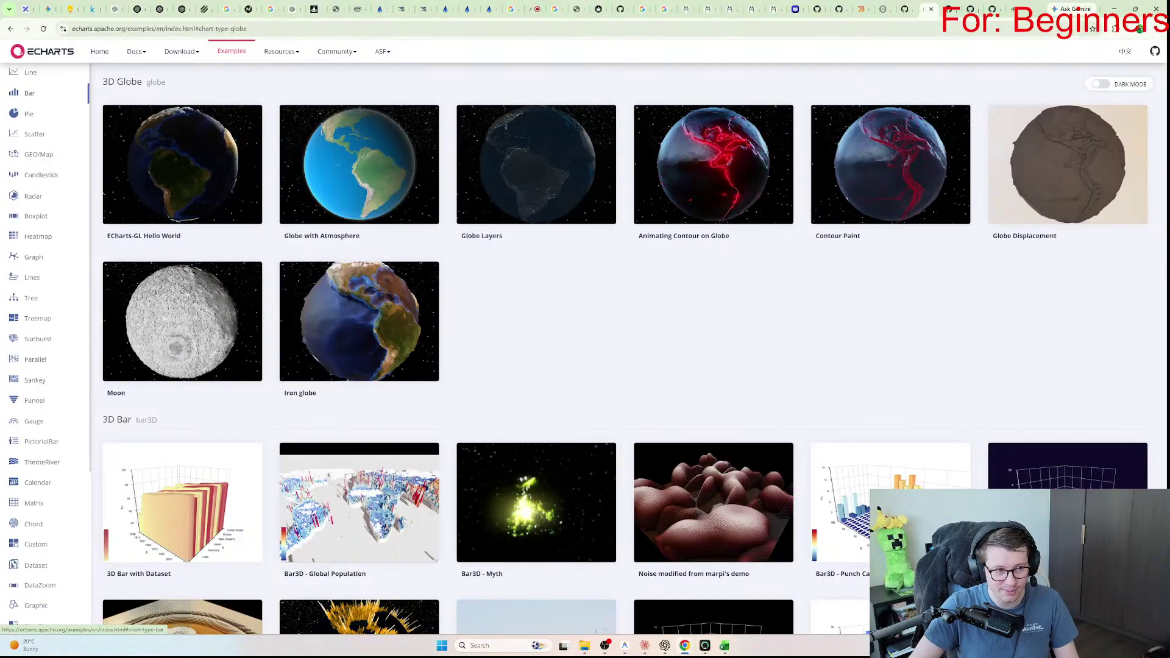
# Step: Open the first Line example, line-simple, show its full code, and highlight the code that builds the chart
pyautogui.click(31, 72)
pyautogui.click(182, 165)
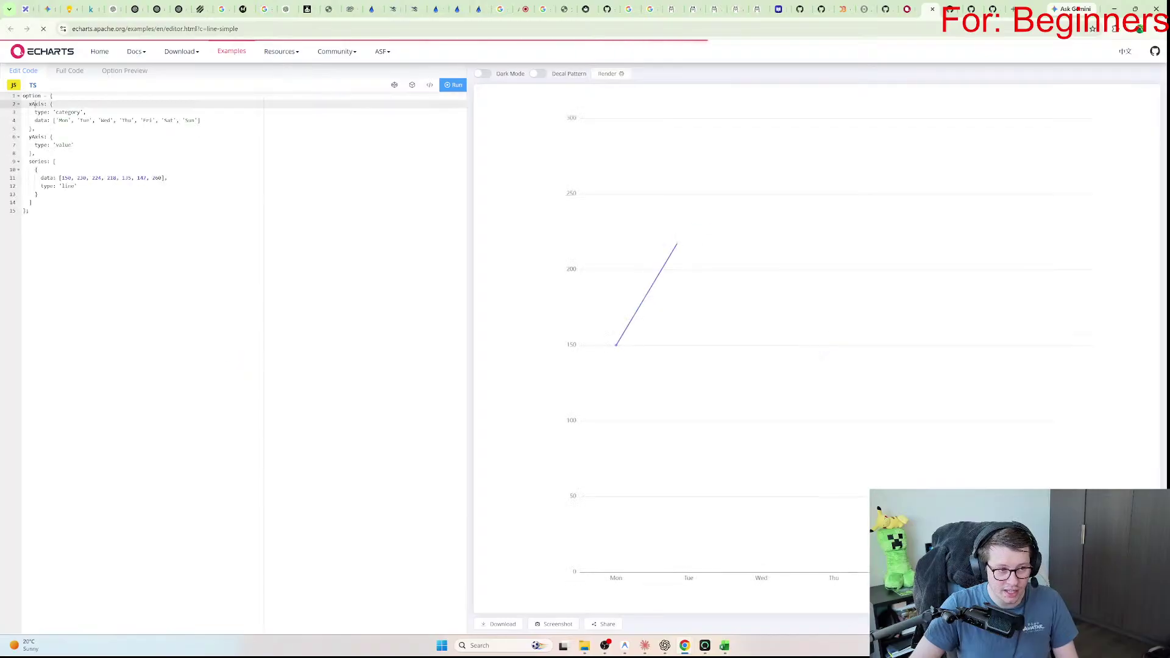
pyautogui.hotkey('ctrl', 'a')
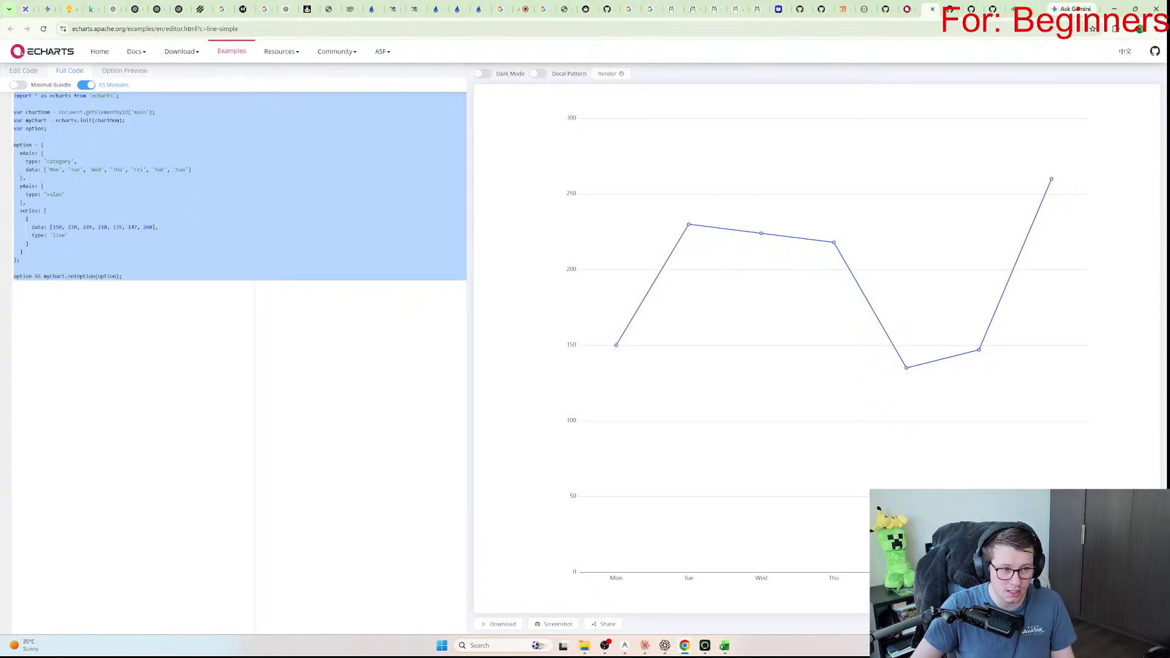
pyautogui.moveTo(21, 260)
pyautogui.mouseDown()
pyautogui.moveTo(14, 145)
pyautogui.moveTo(25, 154)
pyautogui.moveTo(20, 260)
pyautogui.mouseUp()
pyautogui.moveTo(13, 136); pyautogui.dragTo(14, 95)
pyautogui.click(13, 137)
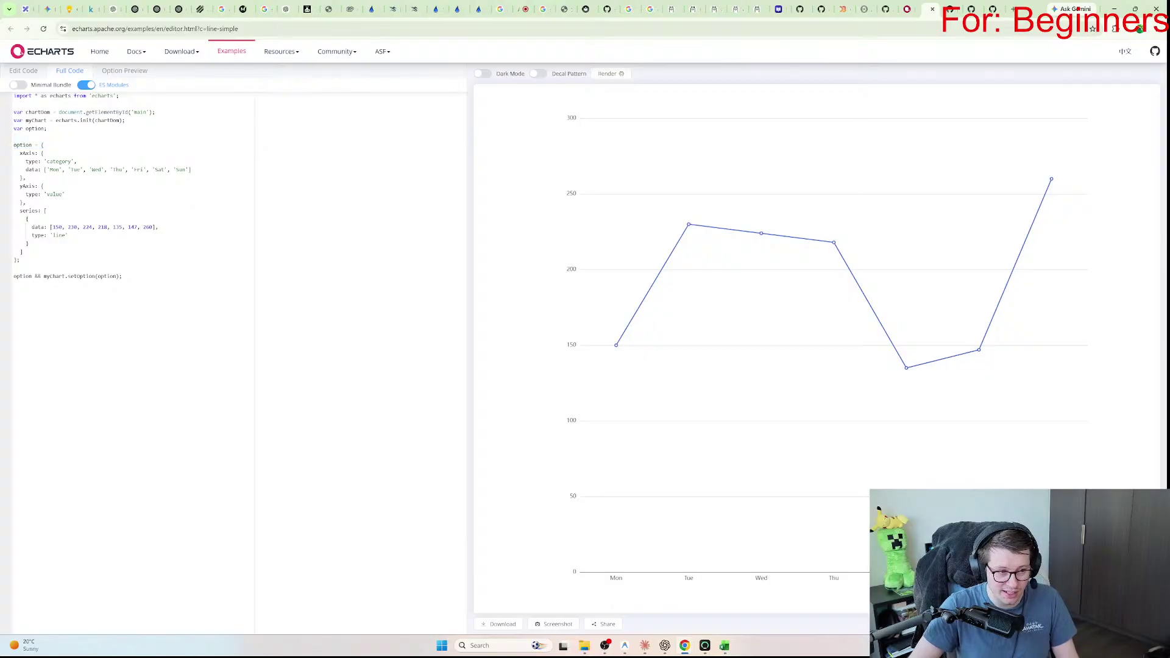
pyautogui.moveTo(122, 276); pyautogui.dragTo(13, 120)
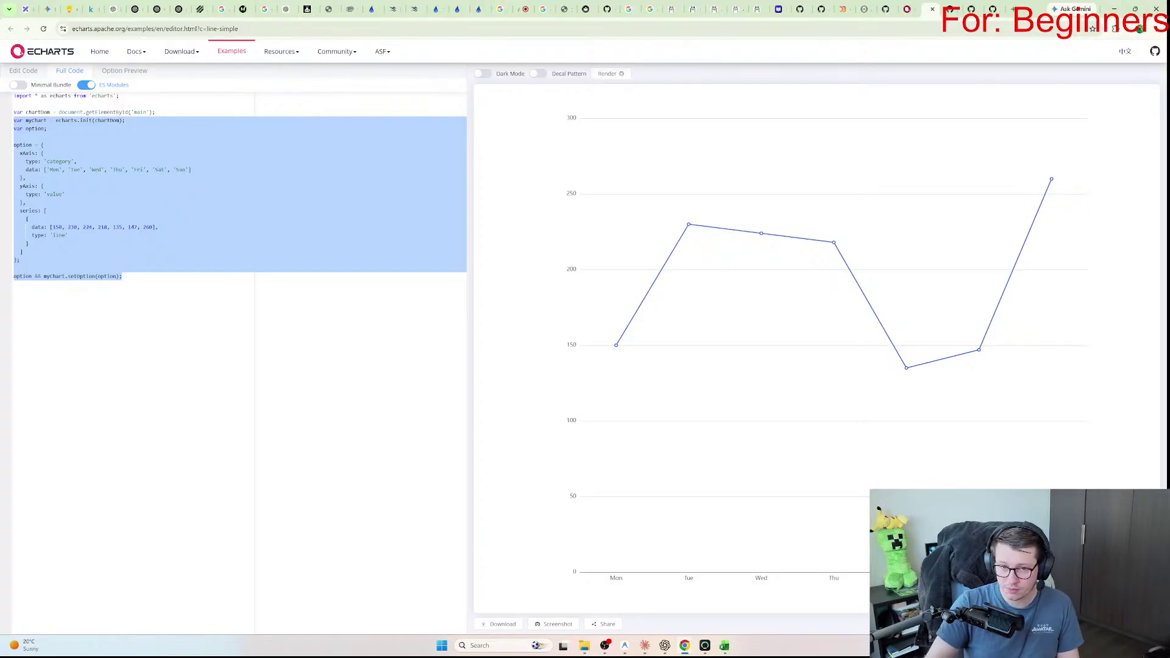
# Step: Return to page 1 of the GitHub topic:charts results and highlight the d3/d3 and apache/echarts entries
pyautogui.click(886, 9)
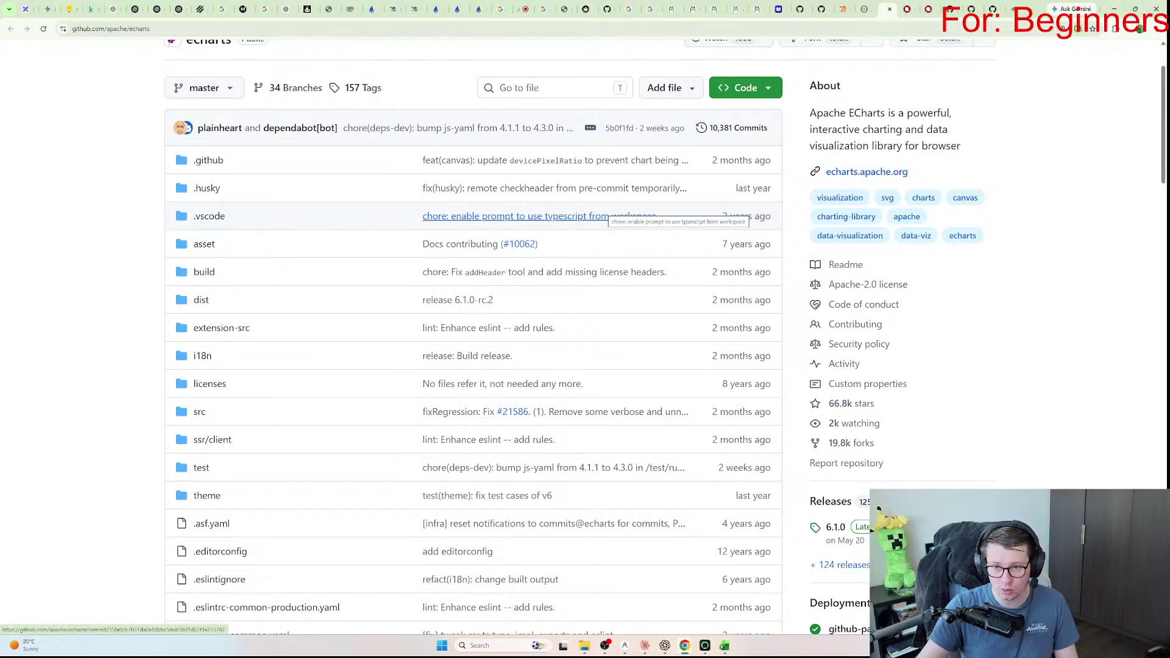
pyautogui.click(821, 10)
pyautogui.click(800, 9)
pyautogui.scroll(5, 548, 335)
pyautogui.scroll(-15, 549, 365)
pyautogui.click(466, 586)
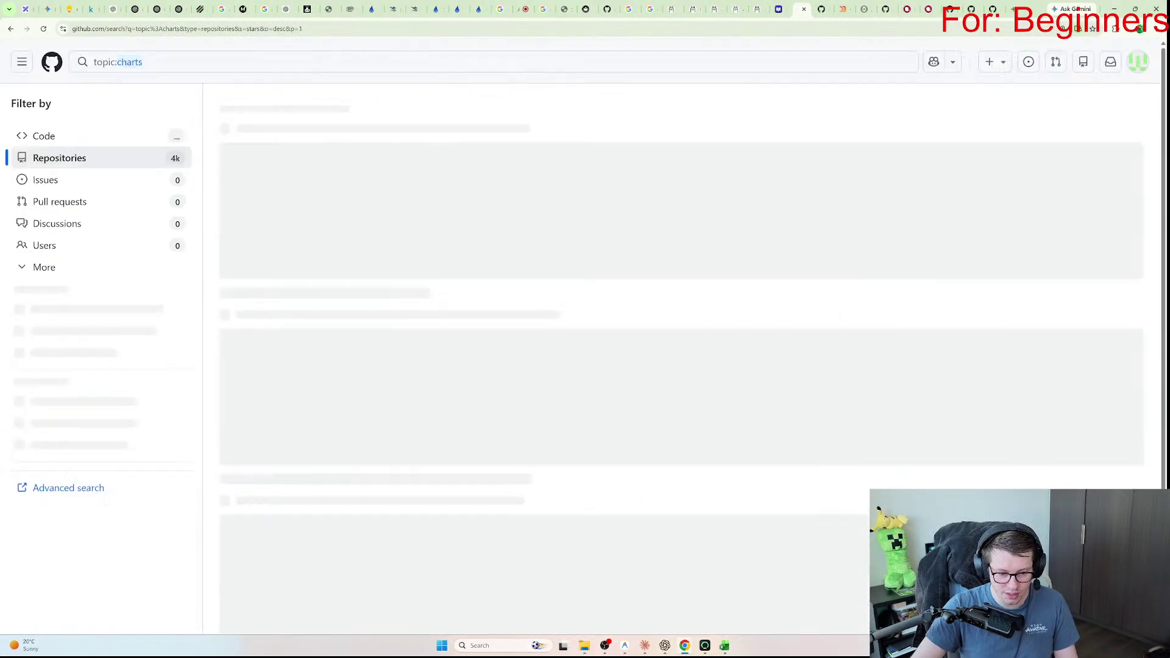
pyautogui.moveTo(229, 137); pyautogui.dragTo(421, 314)
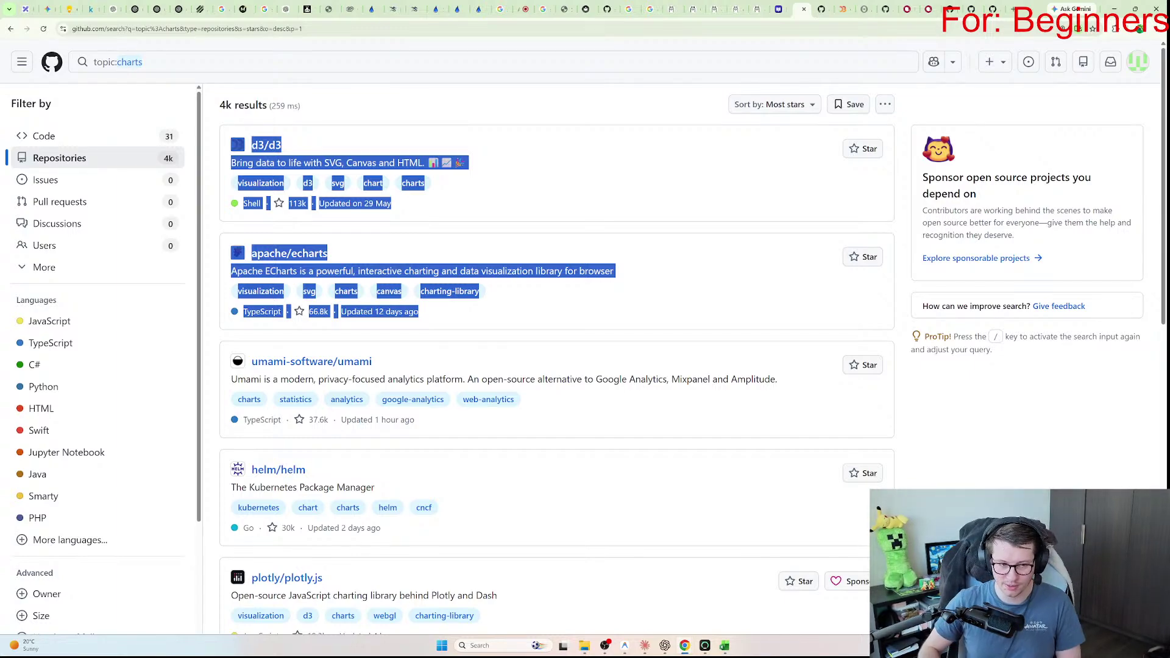
# Step: Review the Choosing Technologies That Make AI Better lesson in Learning Hub, and go back to the Why Let AI Write Code? lesson
pyautogui.click(779, 8)
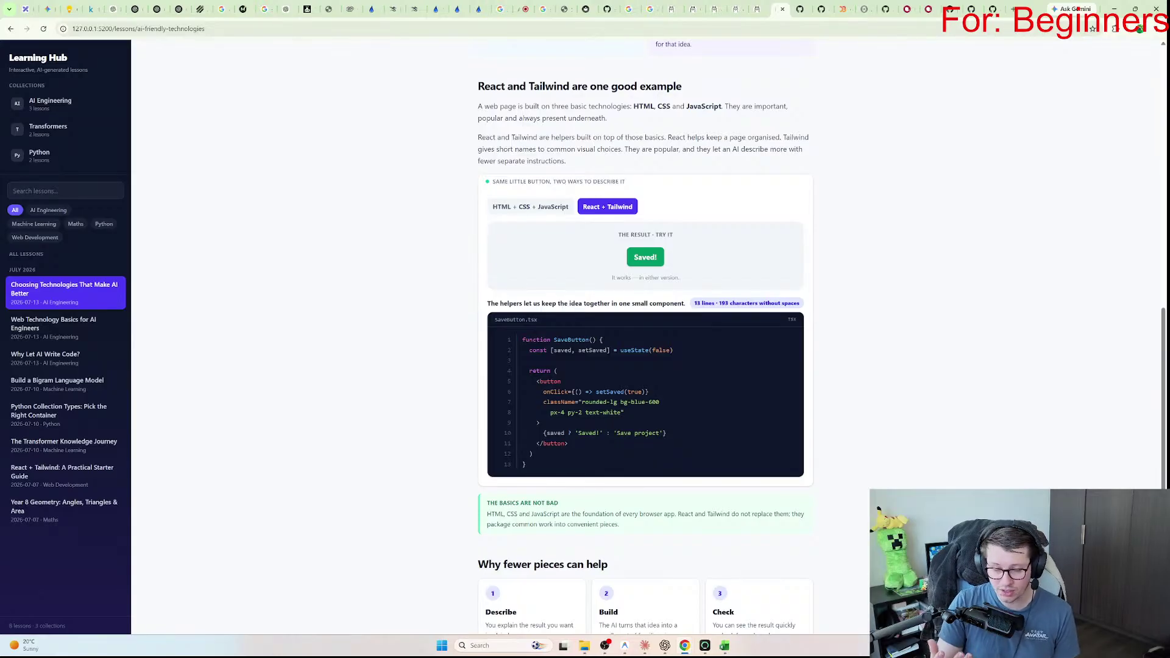
pyautogui.scroll(-4, 645, 335)
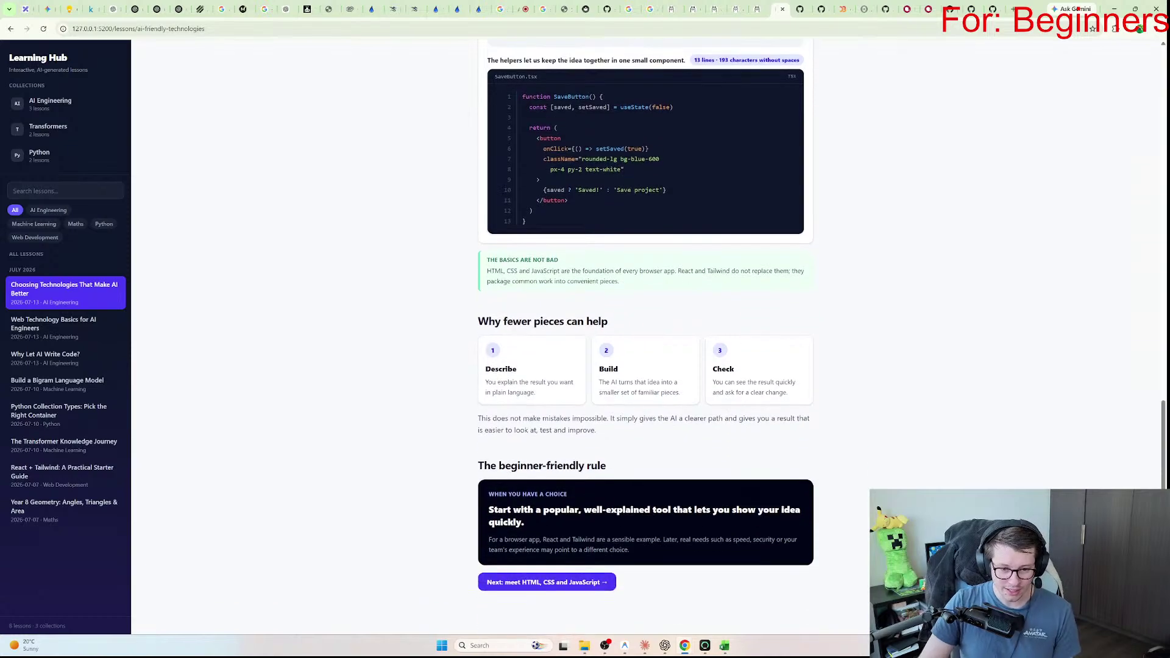
pyautogui.scroll(20, 645, 335)
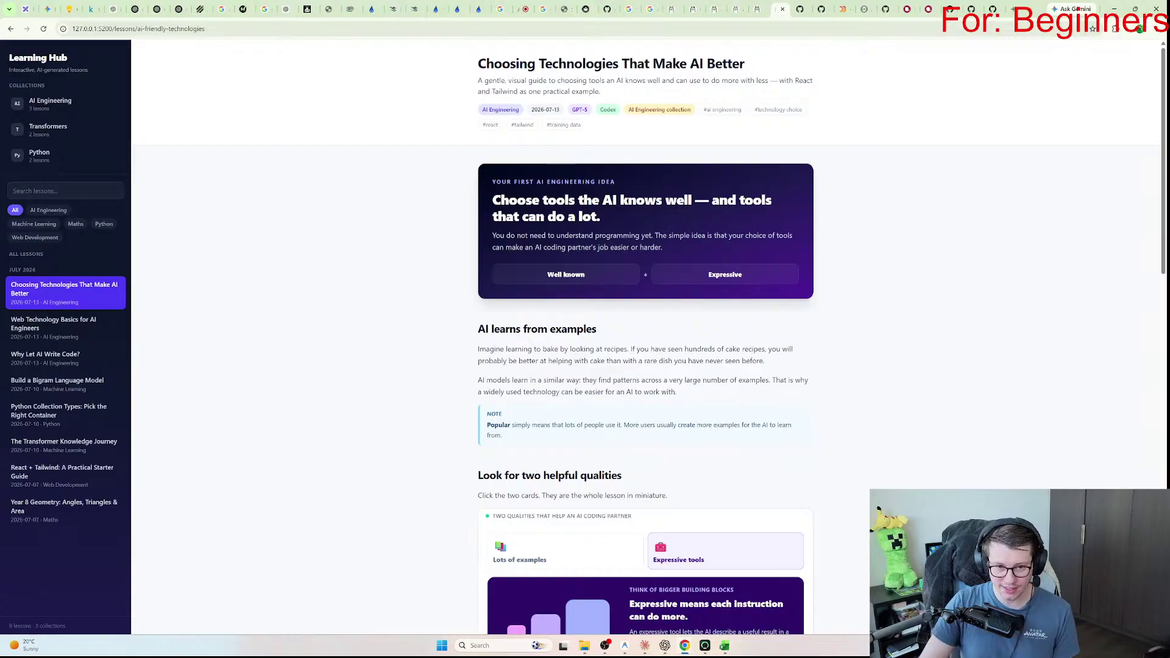
pyautogui.hotkey('alt', 'Left')
pyautogui.moveTo(500, 249); pyautogui.dragTo(716, 264)
pyautogui.click(716, 264)
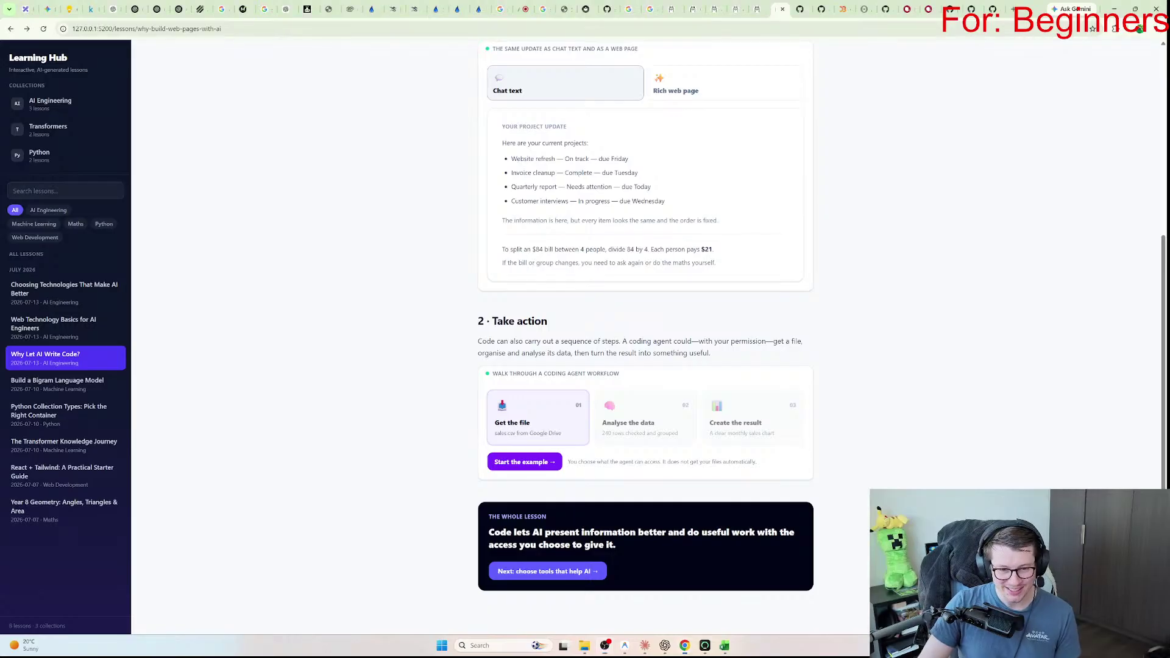
# Step: Switch to the ChatGPT desktop app, set it to Work mode, and open the Build data analysis web app task
pyautogui.hotkey('alt', 'Tab')
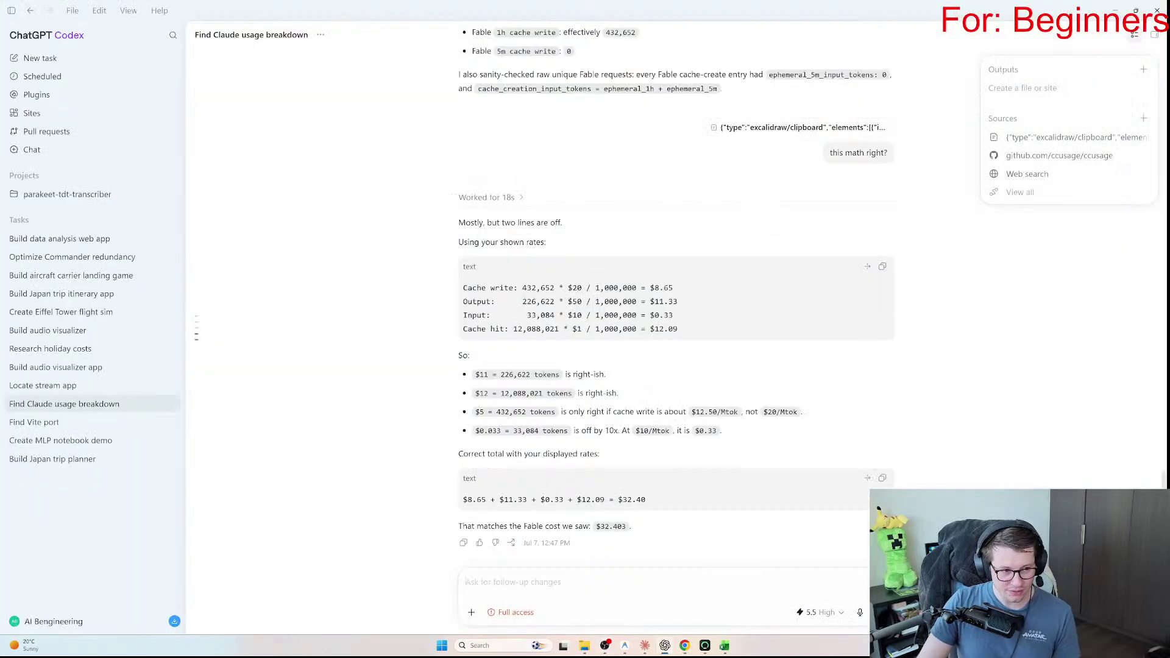
pyautogui.click(46, 35)
pyautogui.click(43, 61)
pyautogui.moveTo(32, 131)
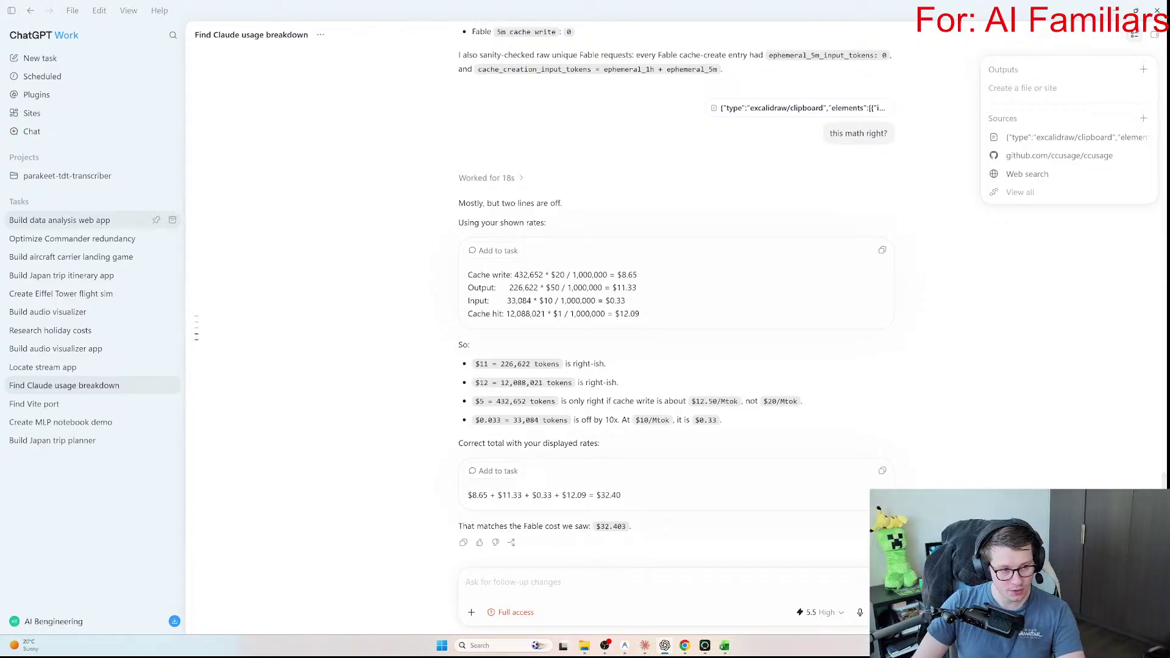
pyautogui.click(59, 220)
pyautogui.moveTo(36, 131)
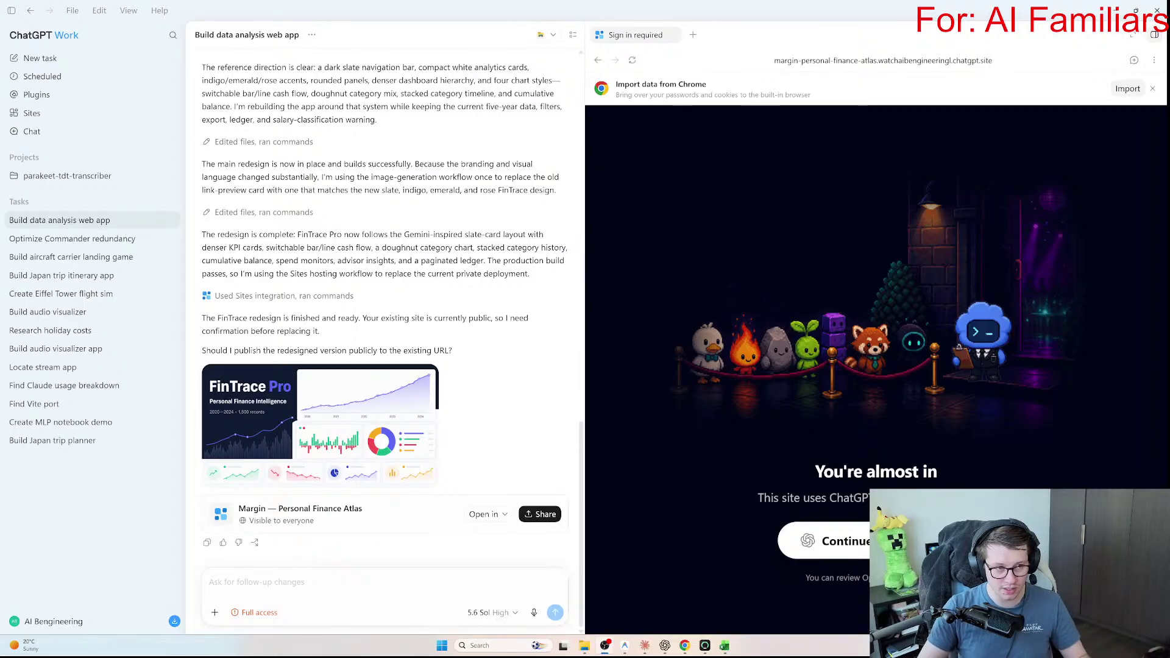
# Step: Switch ChatGPT to Codex mode to compare the two modes, and return to Work mode
pyautogui.click(46, 35)
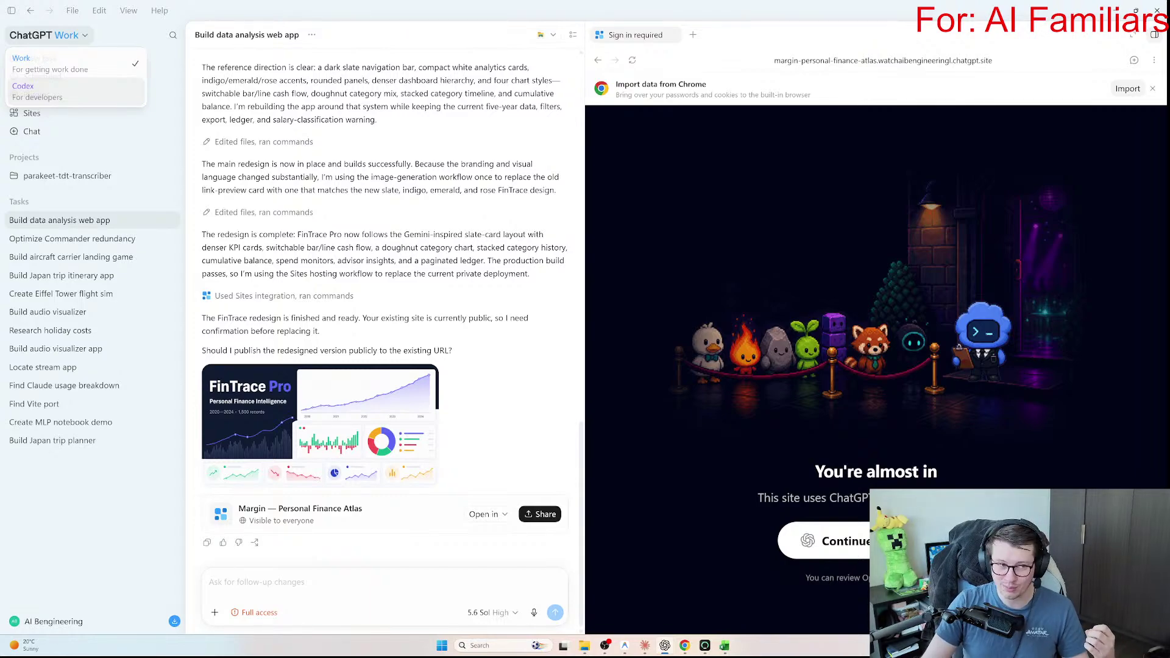
pyautogui.click(37, 91)
pyautogui.click(49, 35)
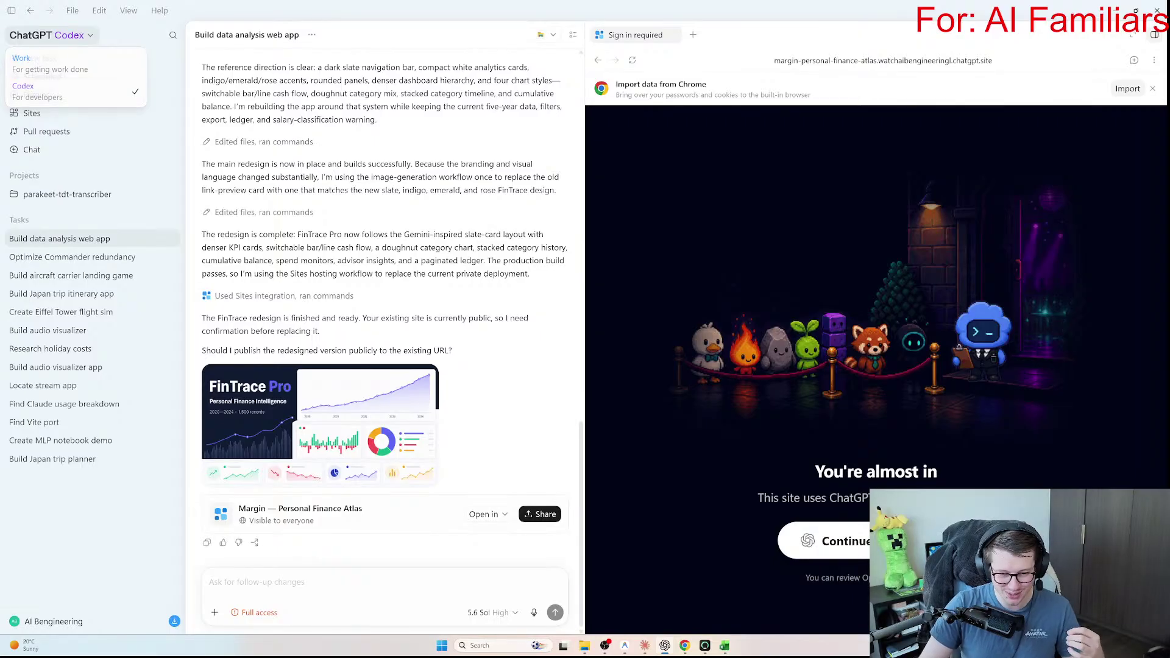
pyautogui.press('Escape')
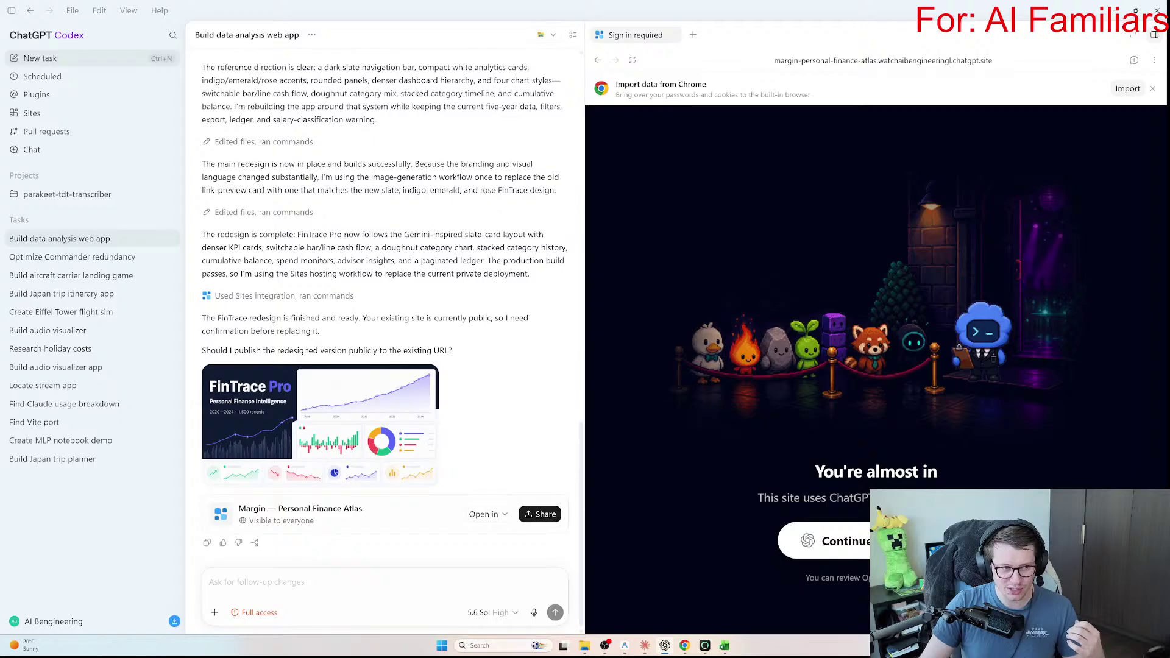
pyautogui.click(49, 35)
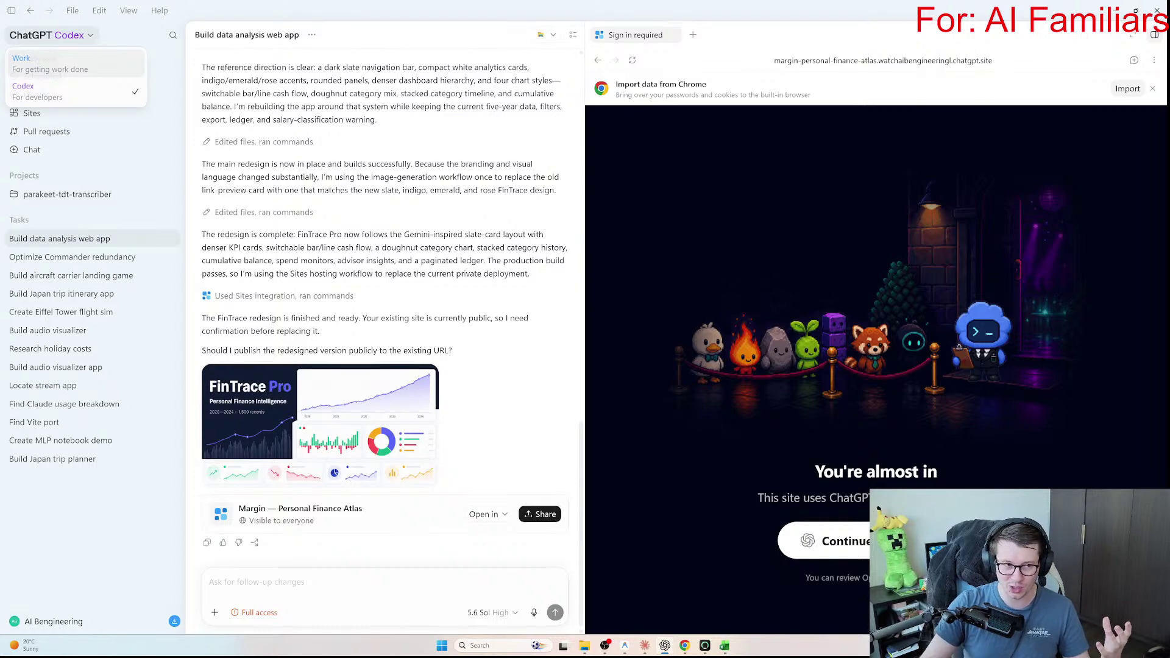
pyautogui.click(21, 61)
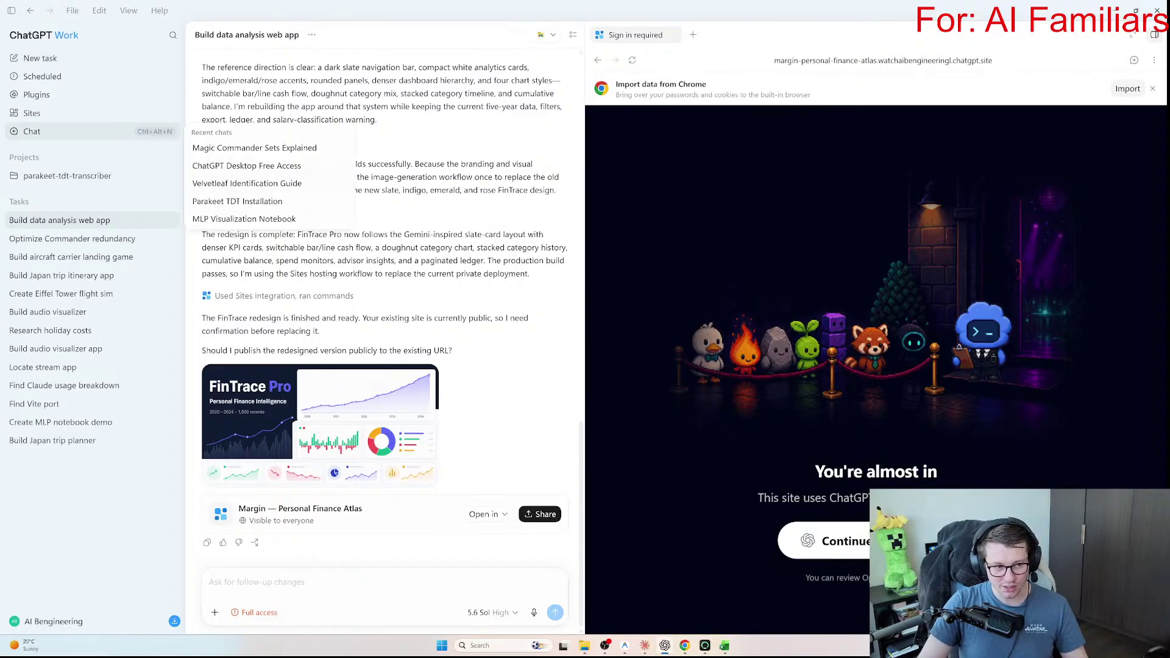
# Step: Start a new task and set the 5.6 Sol model's effort to High
pyautogui.click(40, 58)
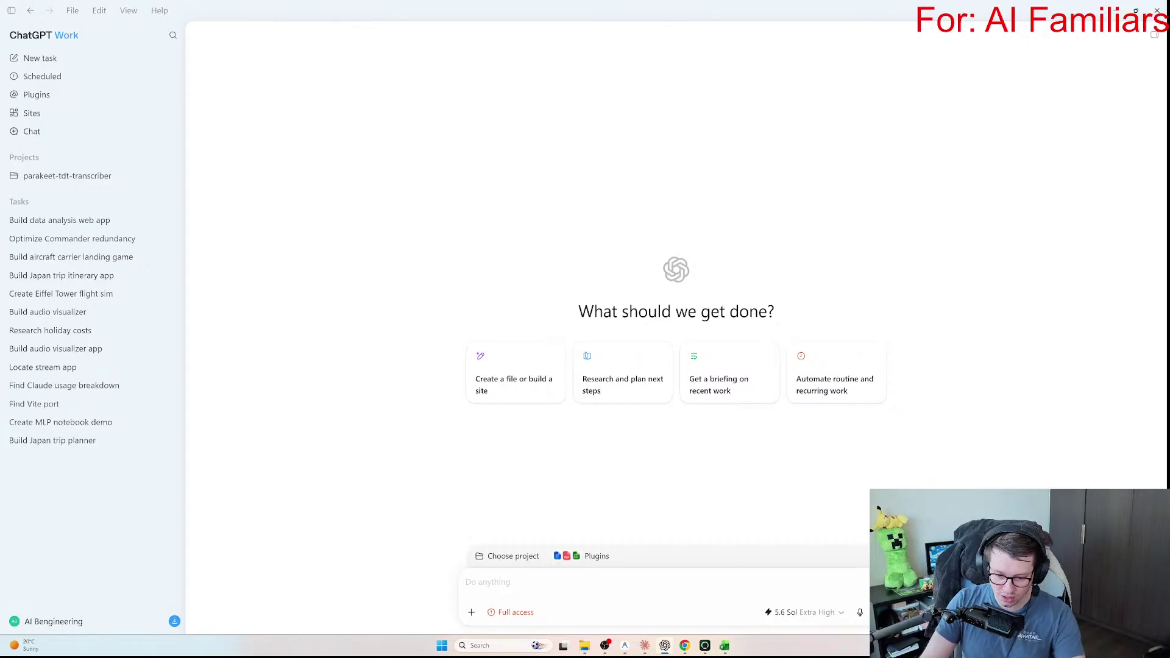
pyautogui.click(803, 613)
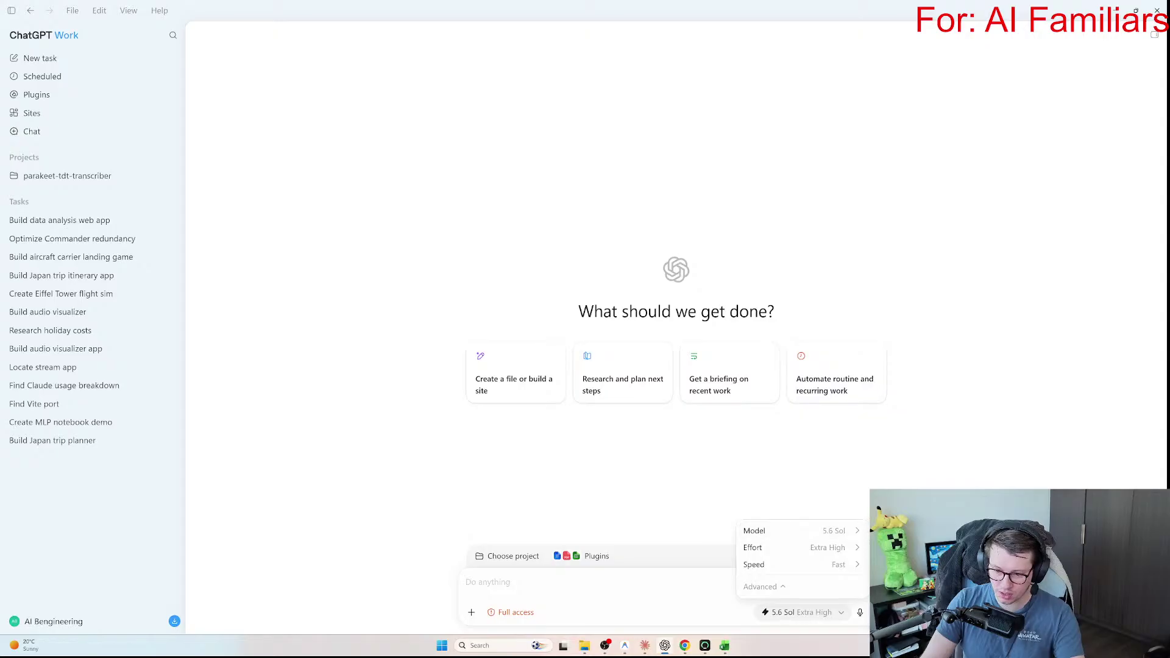
pyautogui.press('Down')
pyautogui.press('Left')
pyautogui.press('Escape')
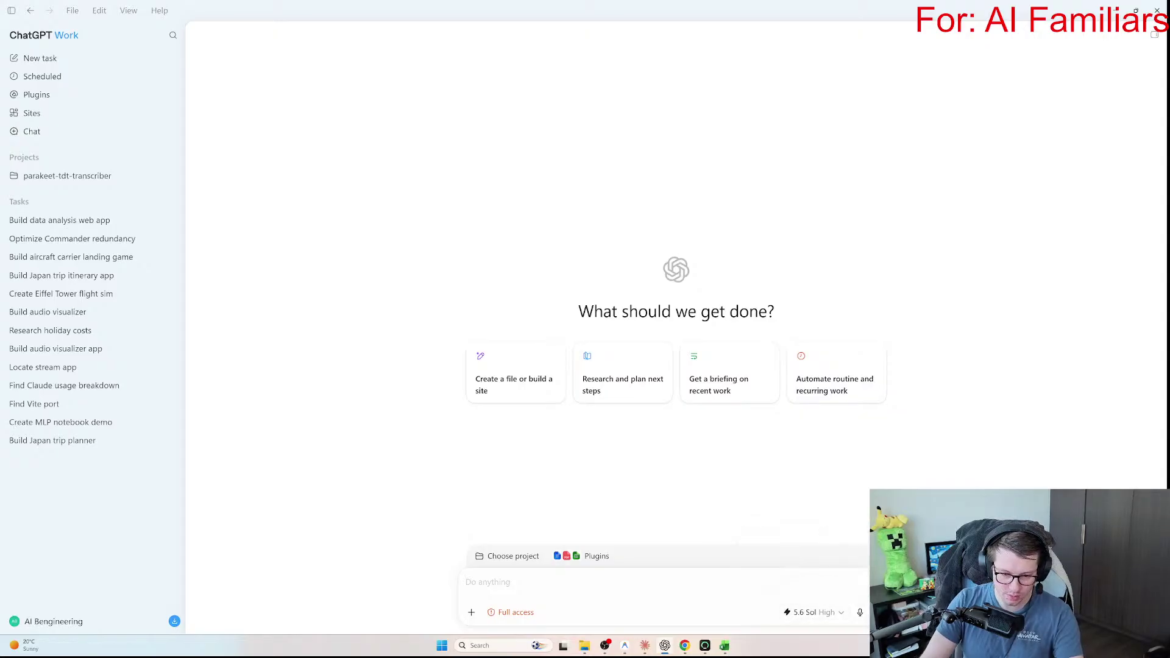
# Step: Create a new project from scratch for the task, named work_analysis
pyautogui.hotkey('shift', 'Tab')
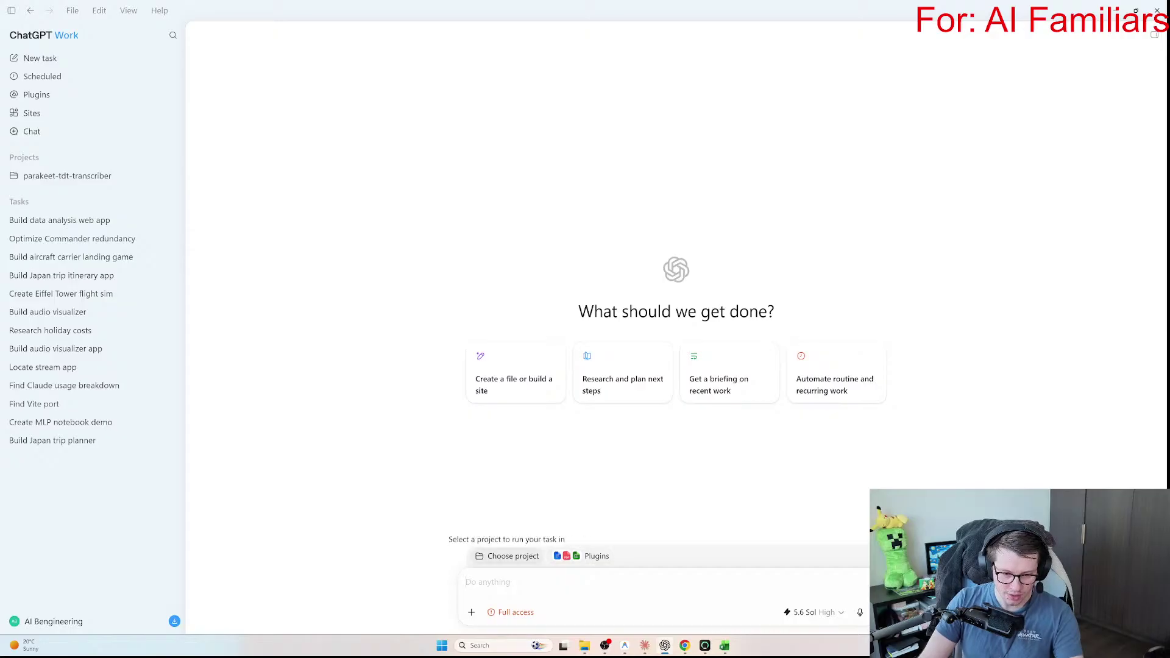
pyautogui.press('Return')
pyautogui.press('Down')
pyautogui.press('Down')
pyautogui.press('Right')
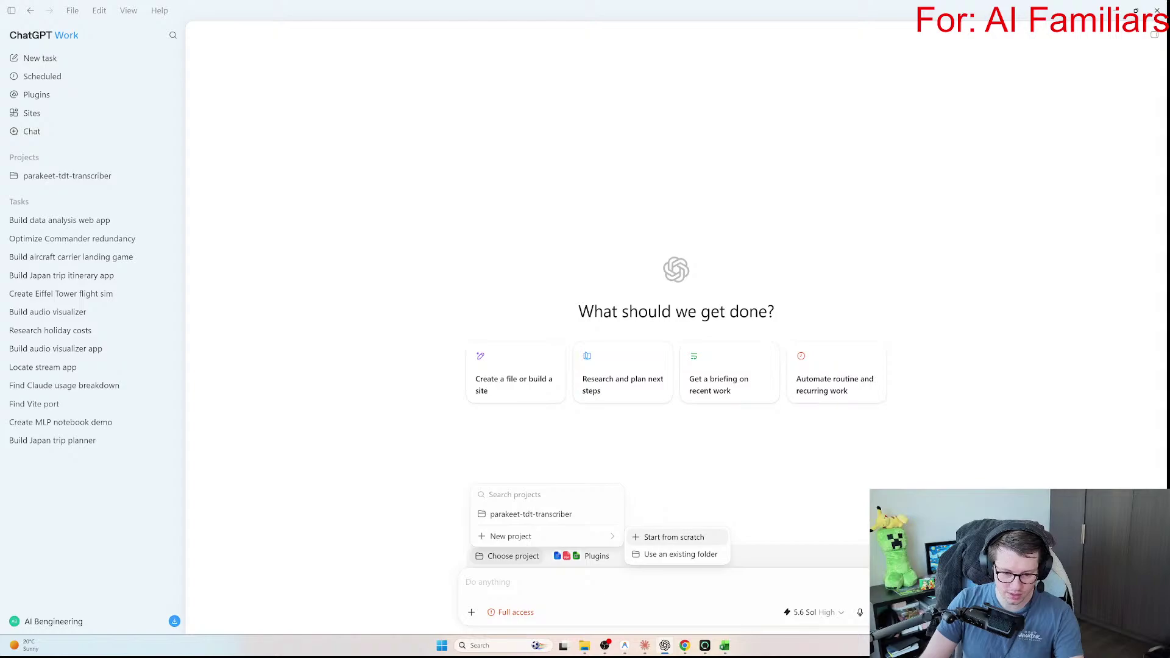
pyautogui.press('Return')
pyautogui.write('a')
pyautogui.press('BackSpace')
pyautogui.write('work_analysis')
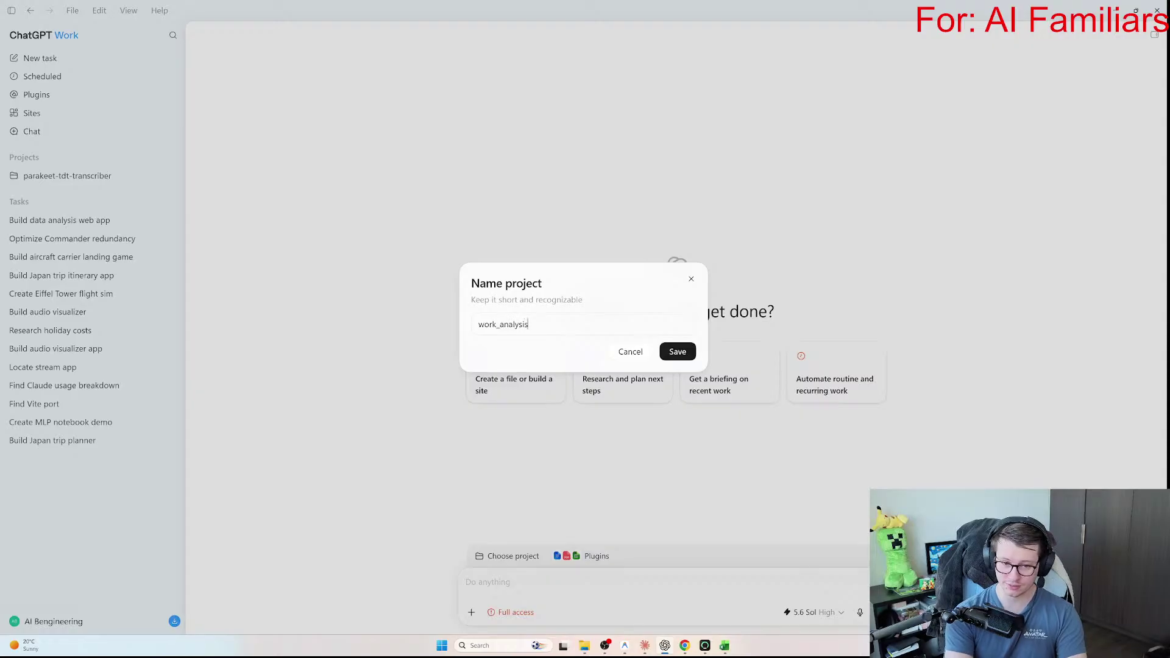
pyautogui.press('Return')
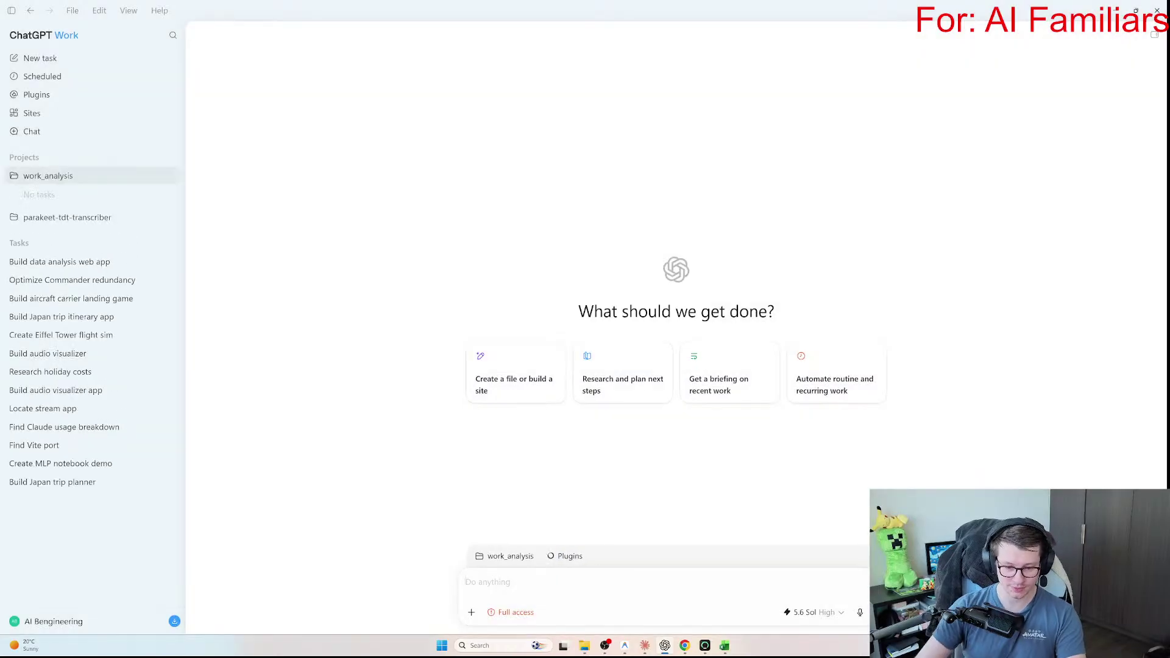
# Step: Browse the available plugins and add the Spreadsheets plugin to the new task
pyautogui.click(590, 556)
pyautogui.press('Down')
pyautogui.press('Down')
pyautogui.press('Down')
pyautogui.press('Down')
pyautogui.press('Down')
pyautogui.press('Down')
pyautogui.press('Down')
pyautogui.press('Down')
pyautogui.press('Down')
pyautogui.press('Up')
pyautogui.press('Up')
pyautogui.press('Up')
pyautogui.press('Up')
pyautogui.press('Up')
pyautogui.press('Up')
pyautogui.press('Up')
pyautogui.press('Up')
pyautogui.press('Down')
pyautogui.press('Down')
pyautogui.press('Down')
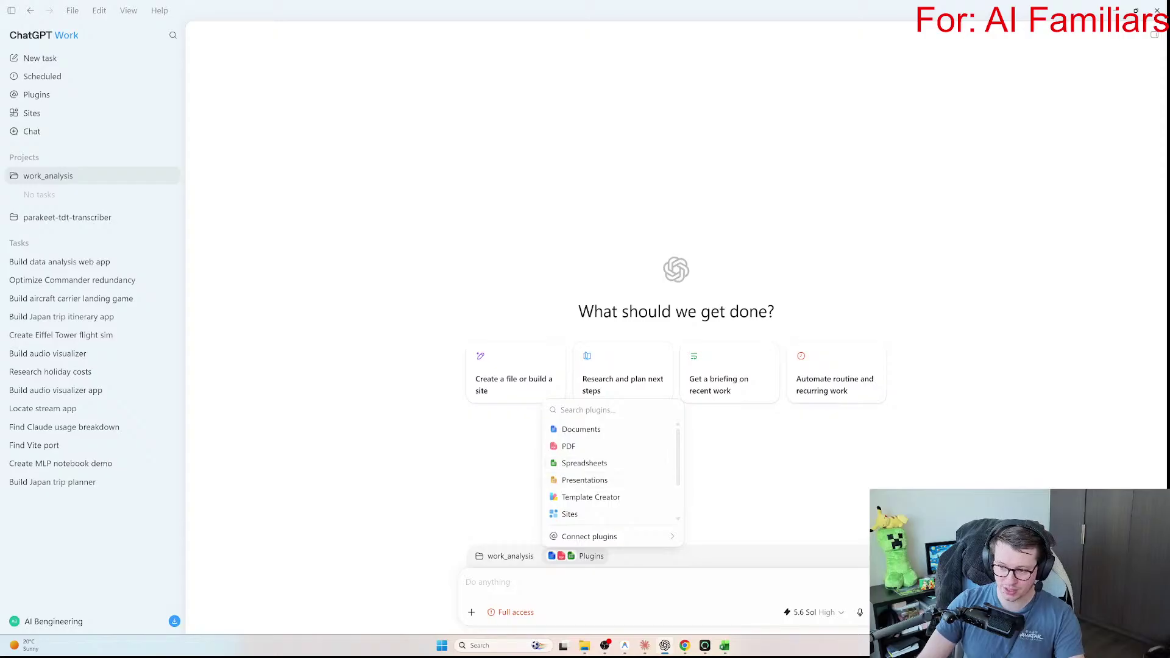
pyautogui.press('Down')
pyautogui.press('Down')
pyautogui.press('Down')
pyautogui.press('Down')
pyautogui.press('Down')
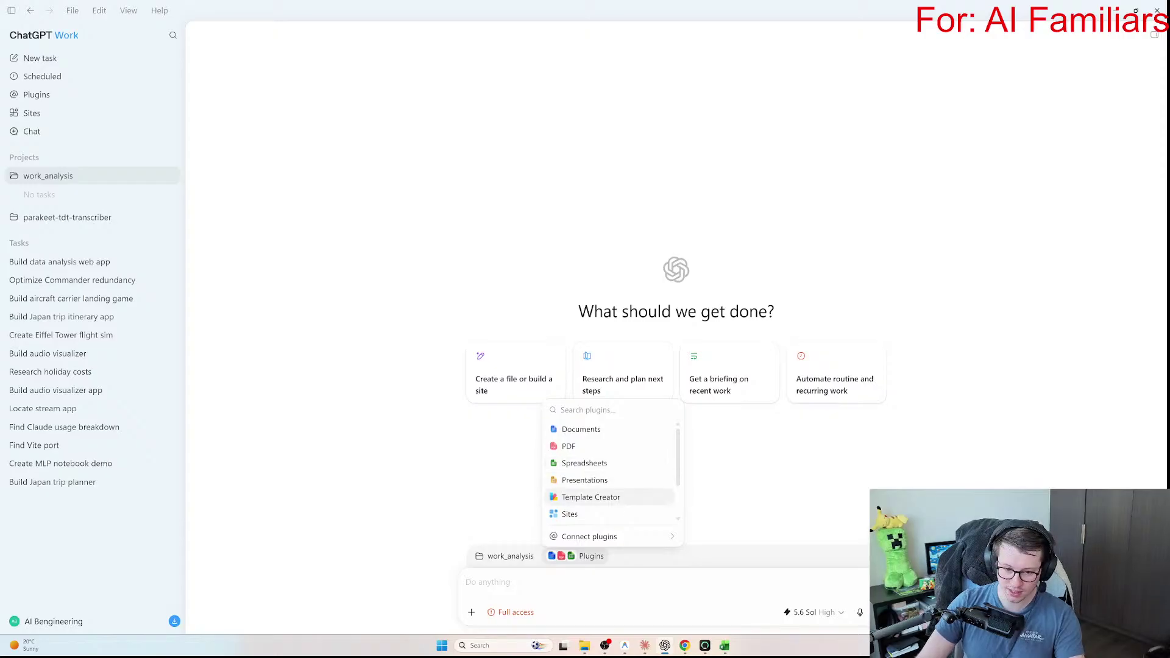
pyautogui.press('Up')
pyautogui.press('Up')
pyautogui.press('Down')
pyautogui.press('Down')
pyautogui.press('Down')
pyautogui.scroll(3, 610, 497)
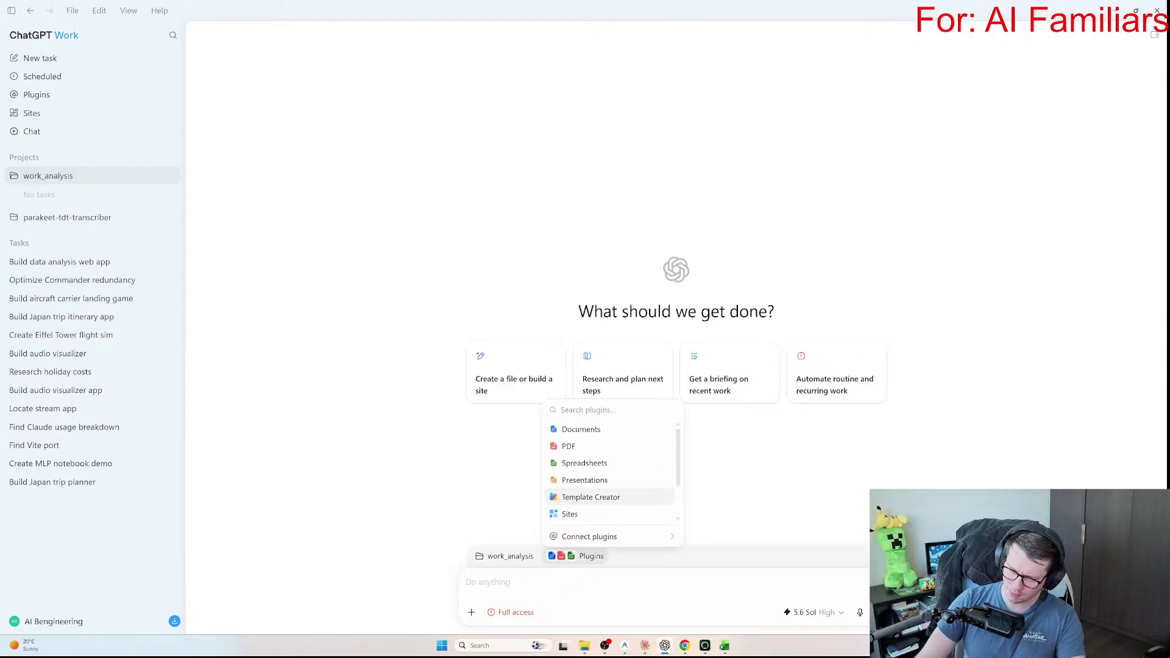
pyautogui.press('Down')
pyautogui.press('Down')
pyautogui.press('Up')
pyautogui.press('Up')
pyautogui.press('Up')
pyautogui.press('Up')
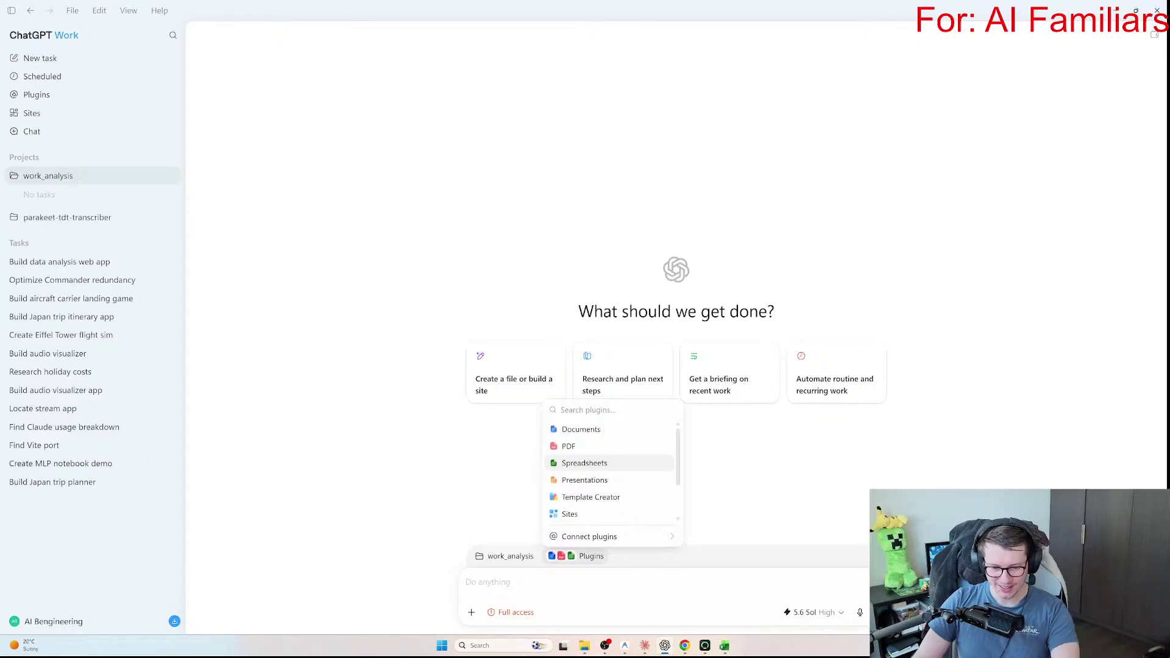
pyautogui.press('Return')
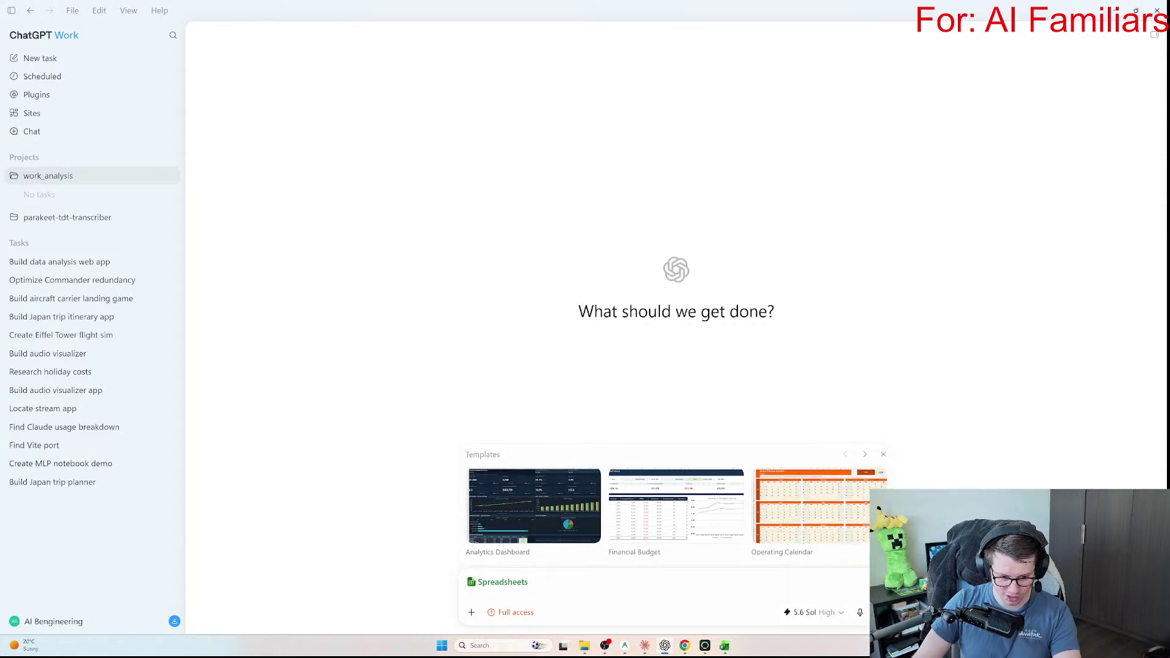
# Step: Look through the available spreadsheet templates for the new task
pyautogui.click(865, 454)
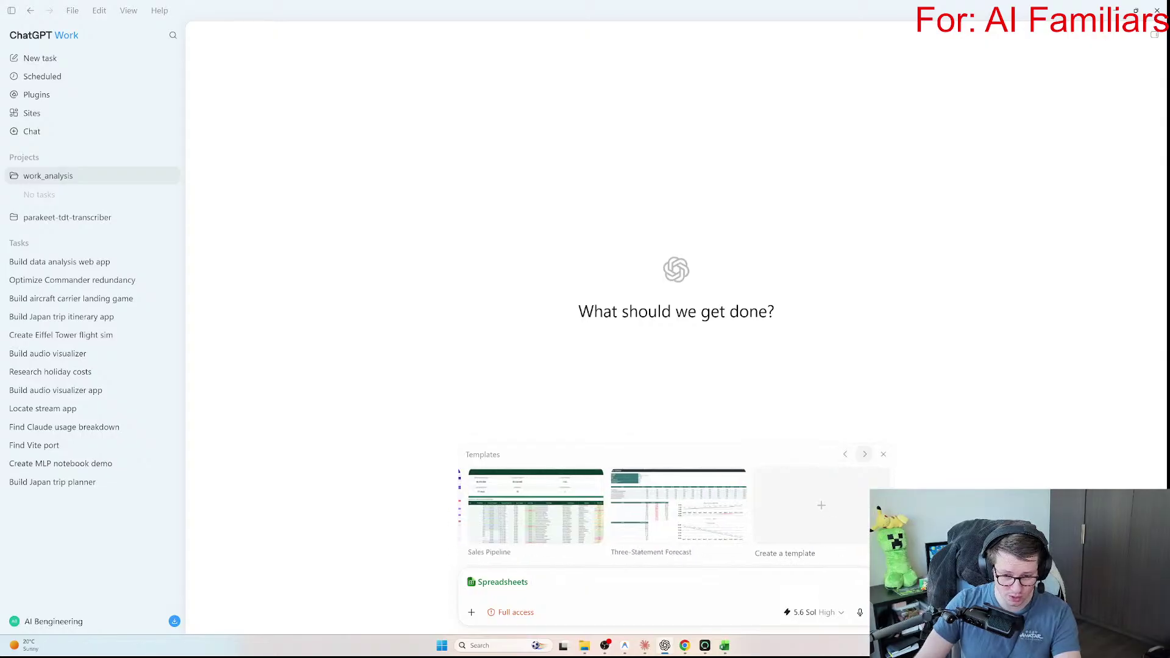
pyautogui.click(845, 454)
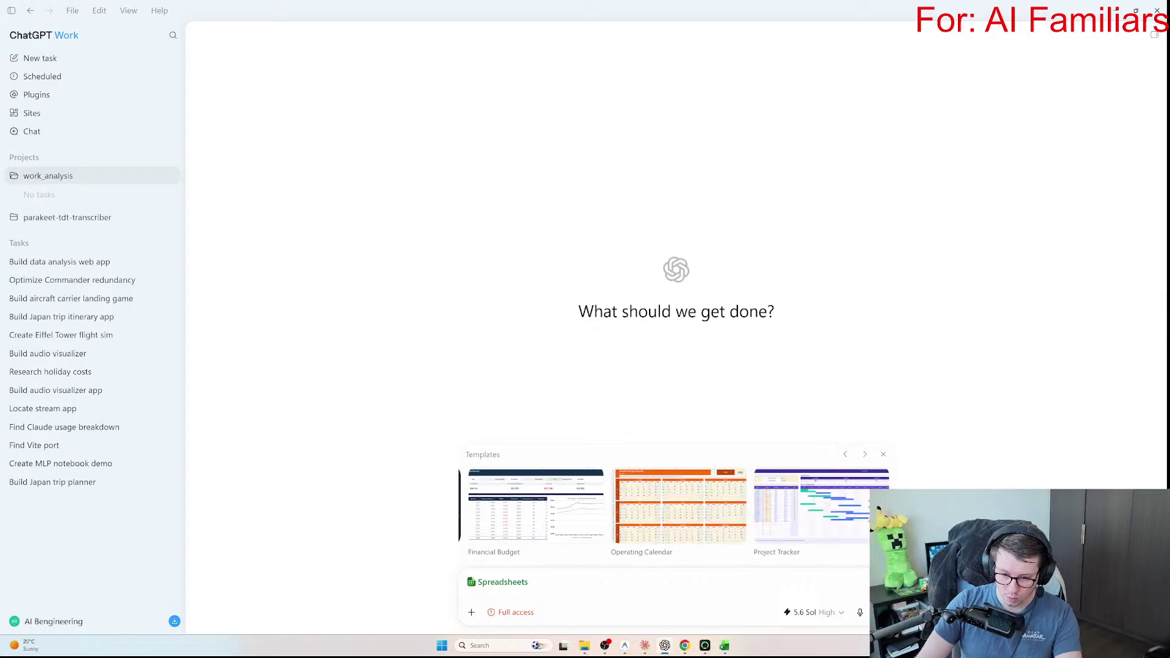
pyautogui.click(845, 454)
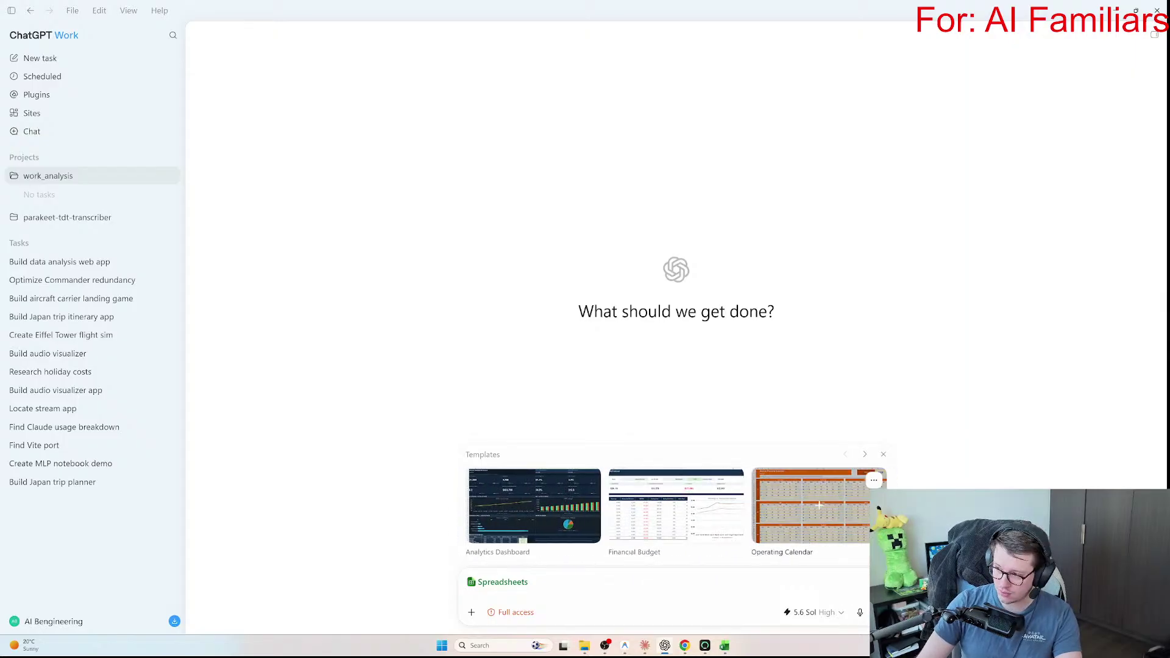
# Step: Attach Personal_Finance_Dataset_until2022.csv and dictate and send a request for an analysis dashboard to understand personal finances
pyautogui.hotkey('alt', 'Tab')
pyautogui.moveTo(317, 252); pyautogui.dragTo(867, 118)
pyautogui.moveTo(838, 189); pyautogui.dragTo(610, 563)
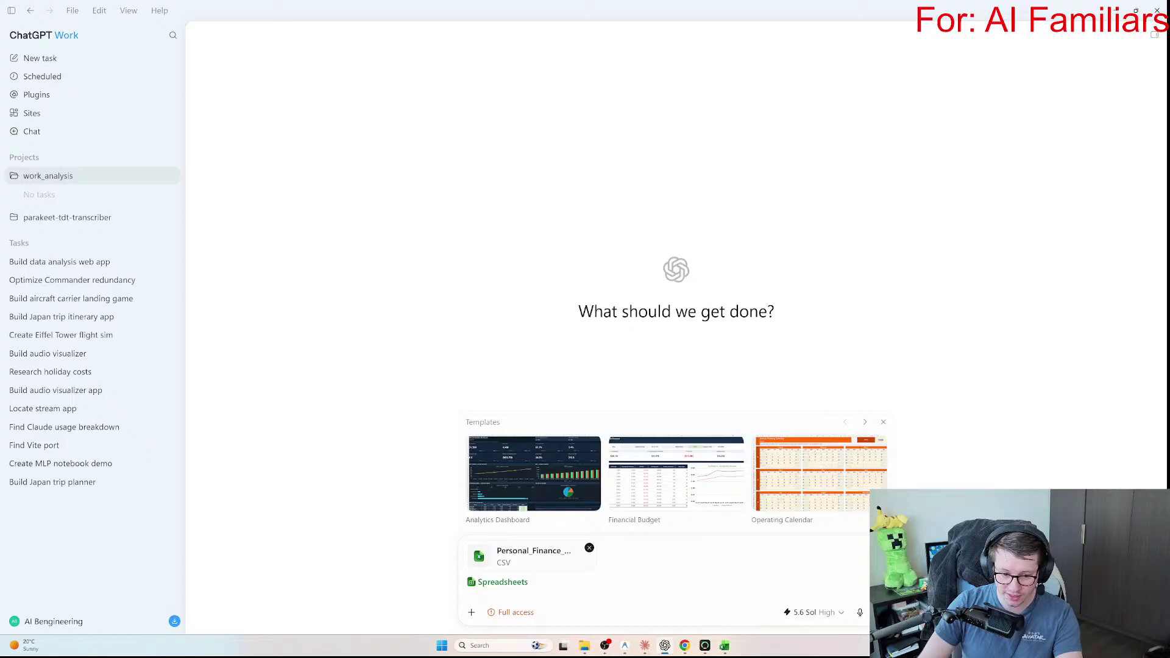
pyautogui.hotkey('alt', 'Tab')
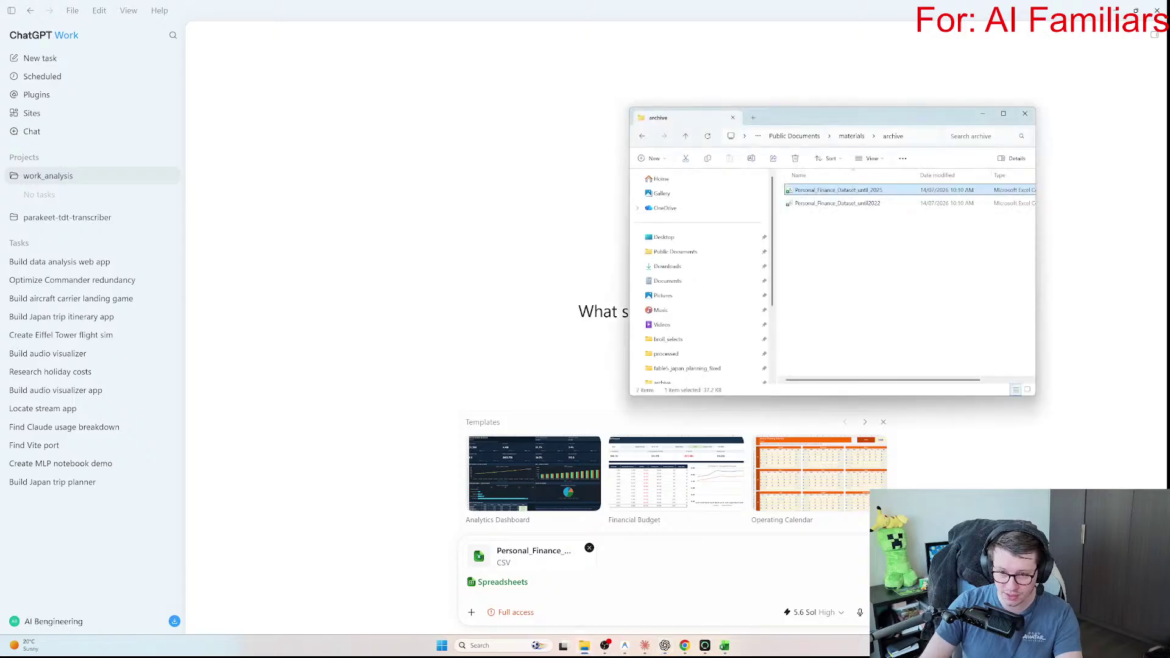
pyautogui.hotkey('alt', 'Tab')
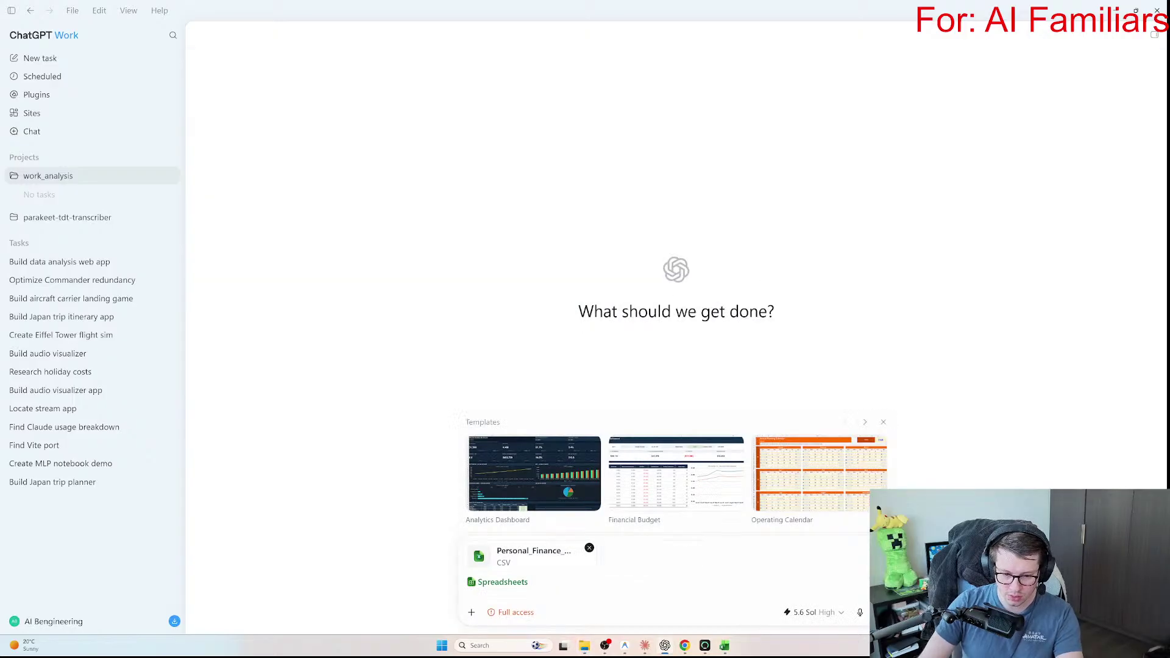
pyautogui.hotkey('ctrl', 'm')
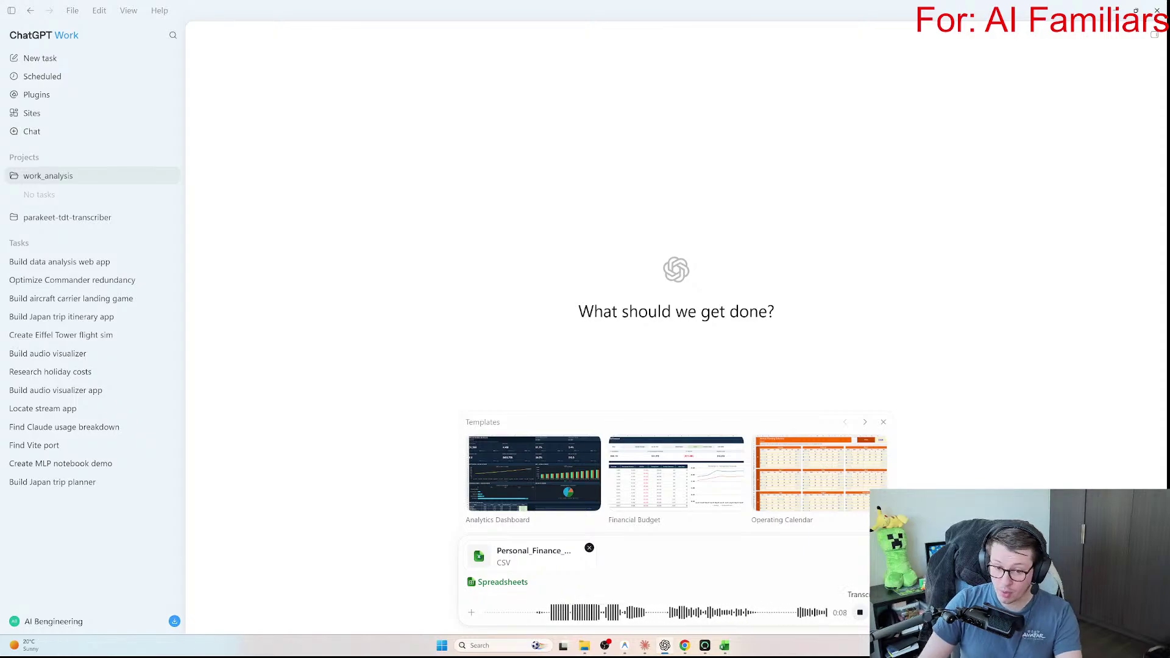
pyautogui.press('Return')
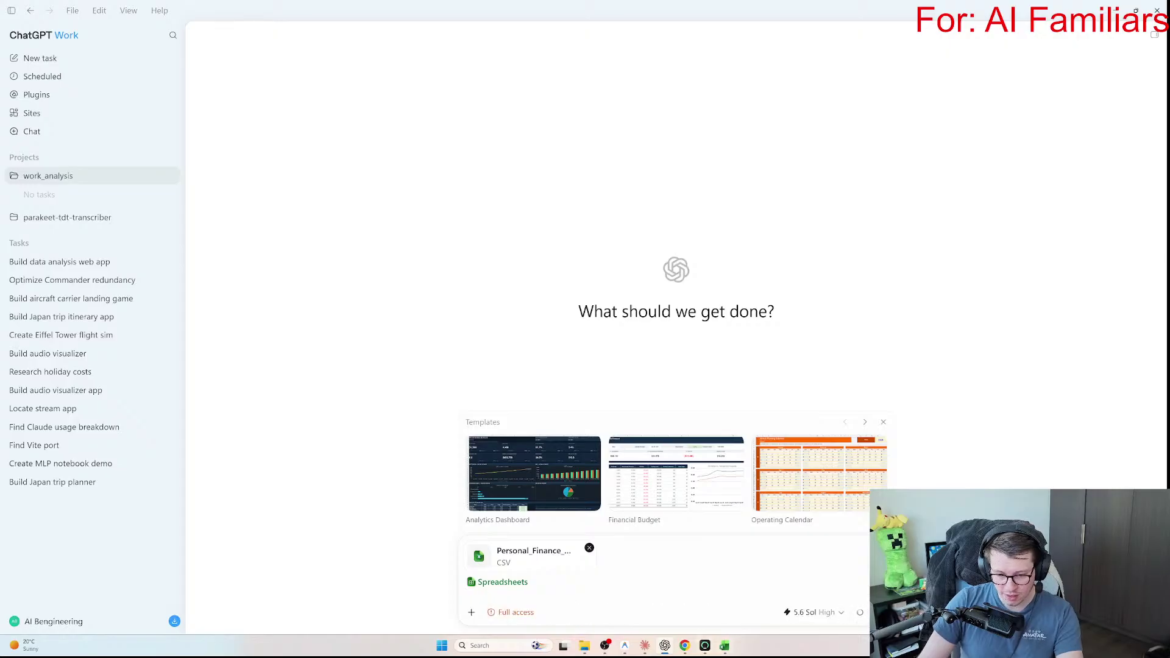
# Step: Switch to Excel, examine the date, description, category and amount columns of the finance dataset, and return to ChatGPT
pyautogui.click(724, 646)
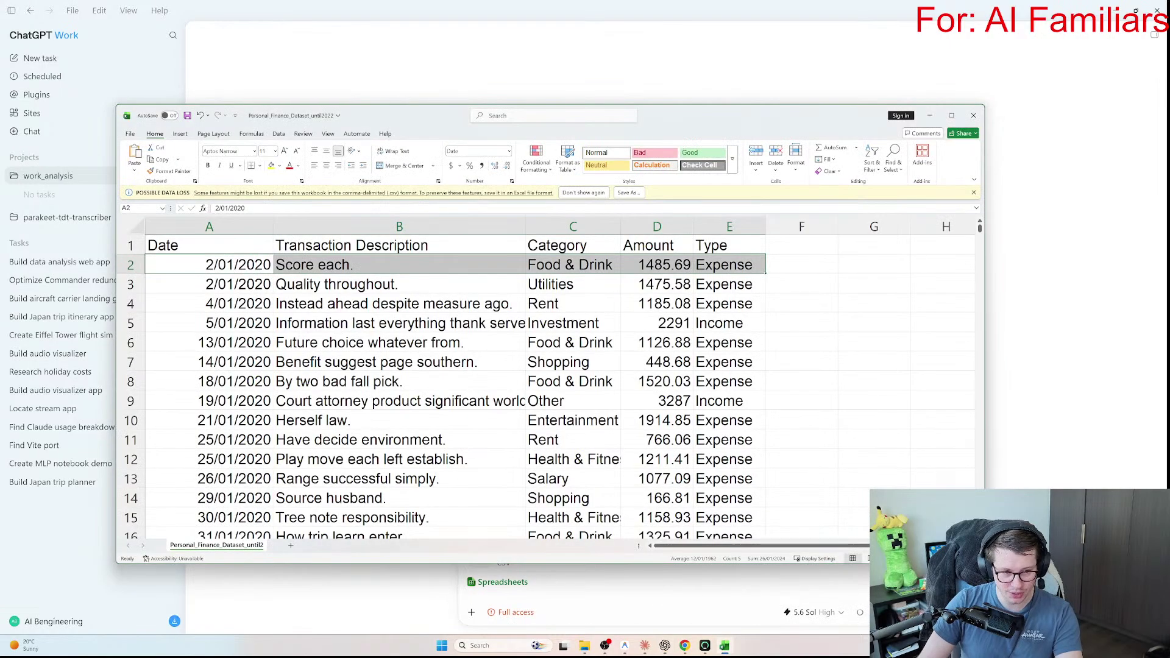
pyautogui.moveTo(207, 264); pyautogui.dragTo(657, 304)
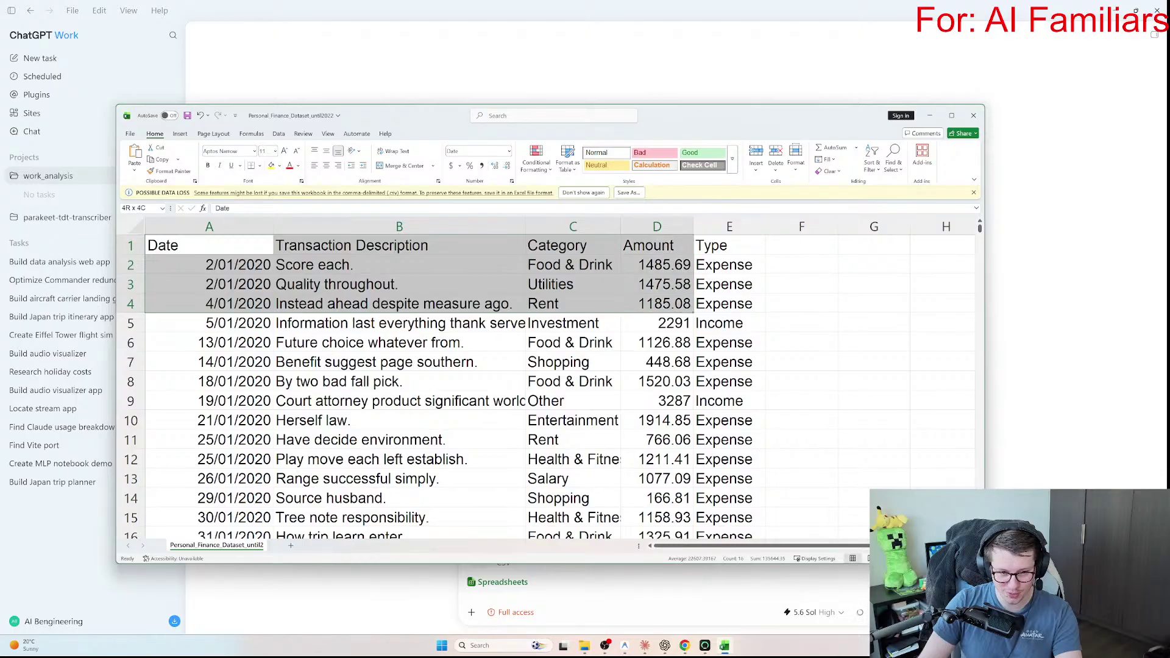
pyautogui.click(657, 303)
pyautogui.moveTo(399, 245); pyautogui.dragTo(399, 343)
pyautogui.moveTo(573, 245); pyautogui.dragTo(572, 343)
pyautogui.moveTo(657, 264); pyautogui.dragTo(657, 362)
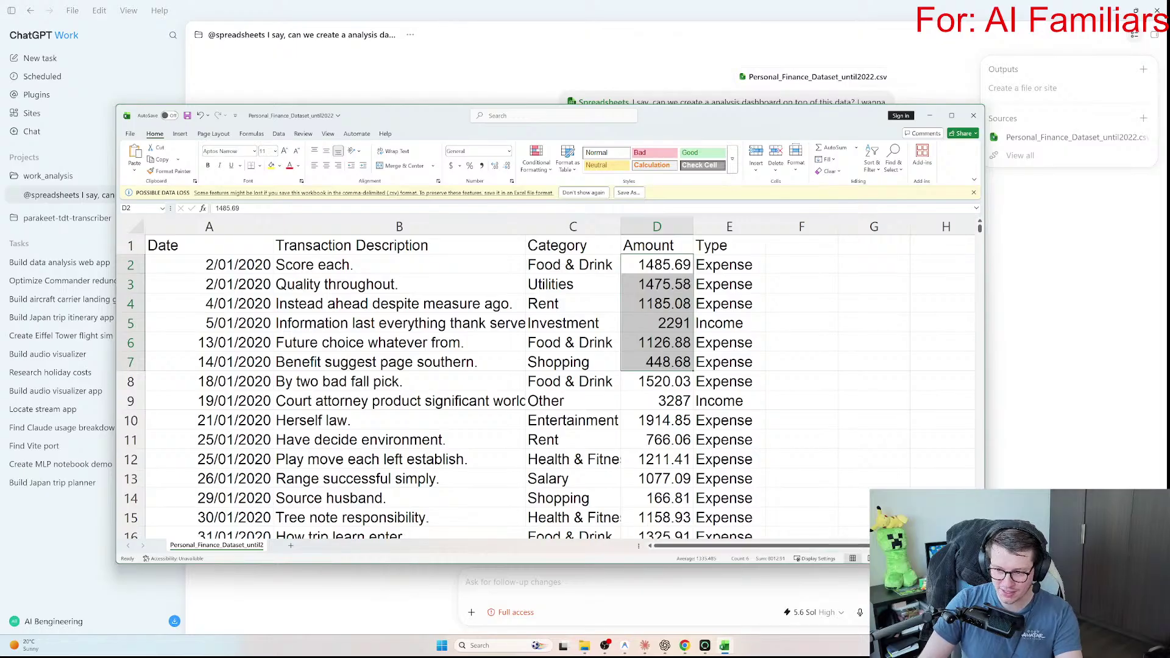
pyautogui.moveTo(415, 115); pyautogui.dragTo(464, 128)
pyautogui.press('super+Down')
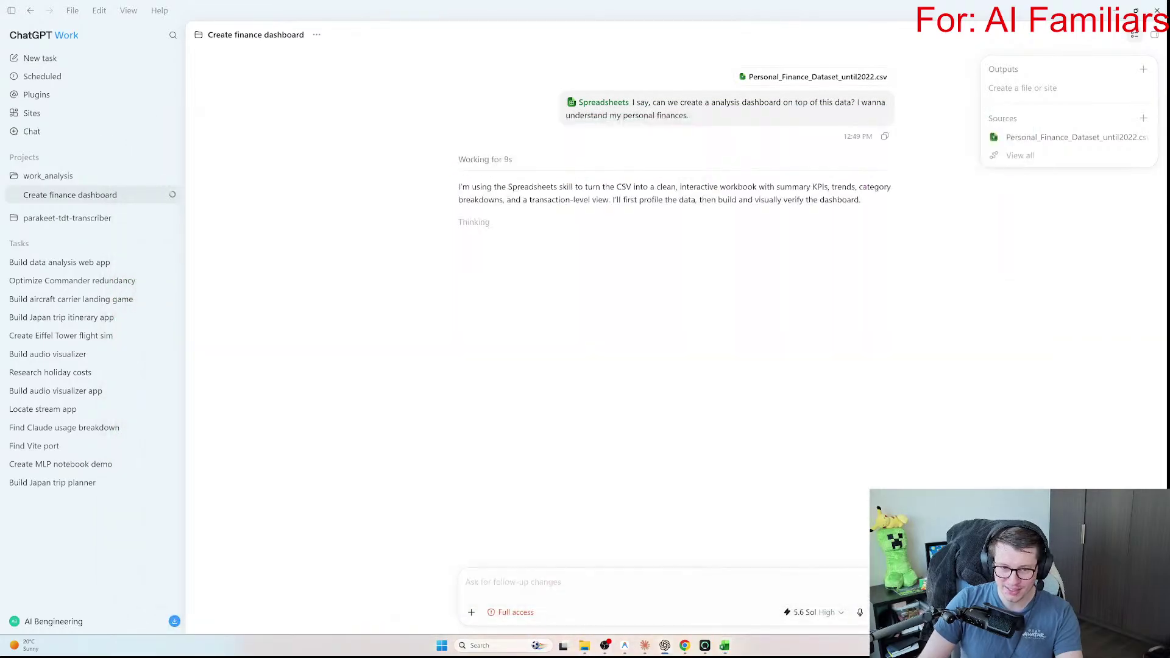
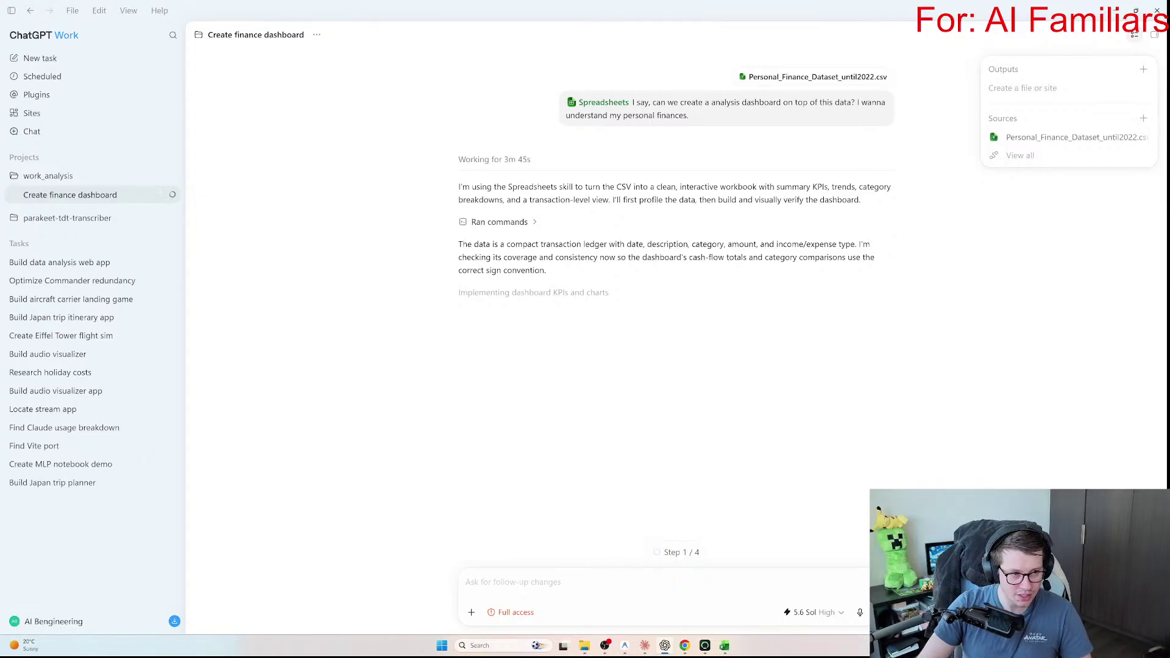
# Step: Read the progress messages explaining how the finance dashboard is being built and how the data is checked
pyautogui.moveTo(458, 188); pyautogui.dragTo(853, 200)
pyautogui.click(458, 188)
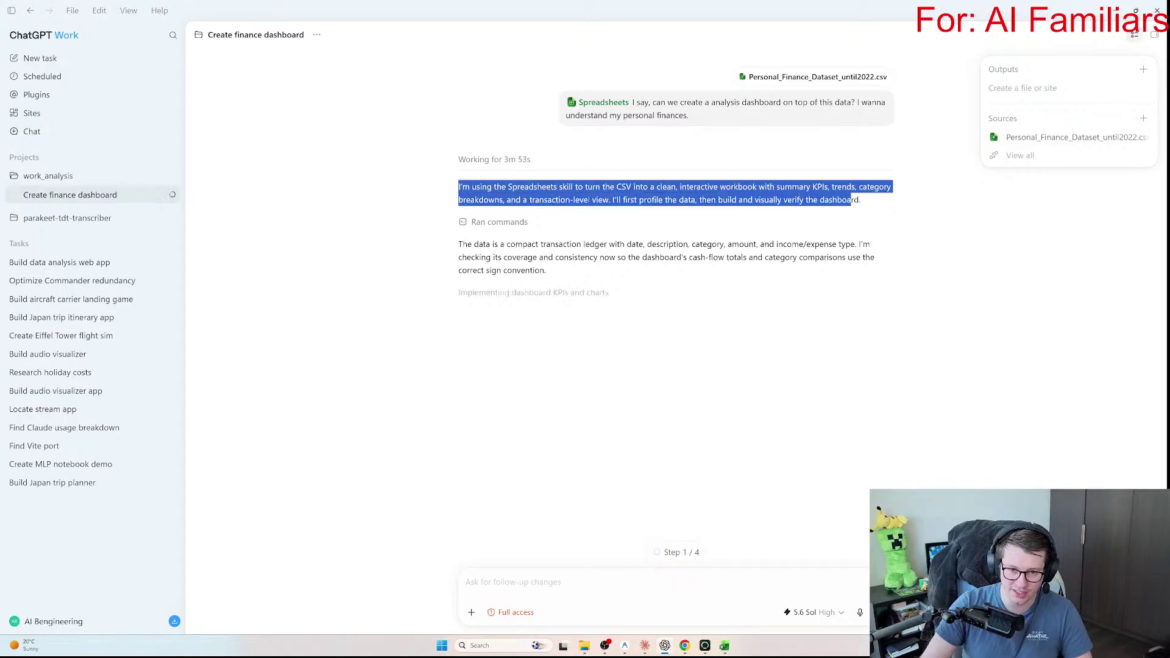
pyautogui.click(853, 200)
pyautogui.click(499, 222)
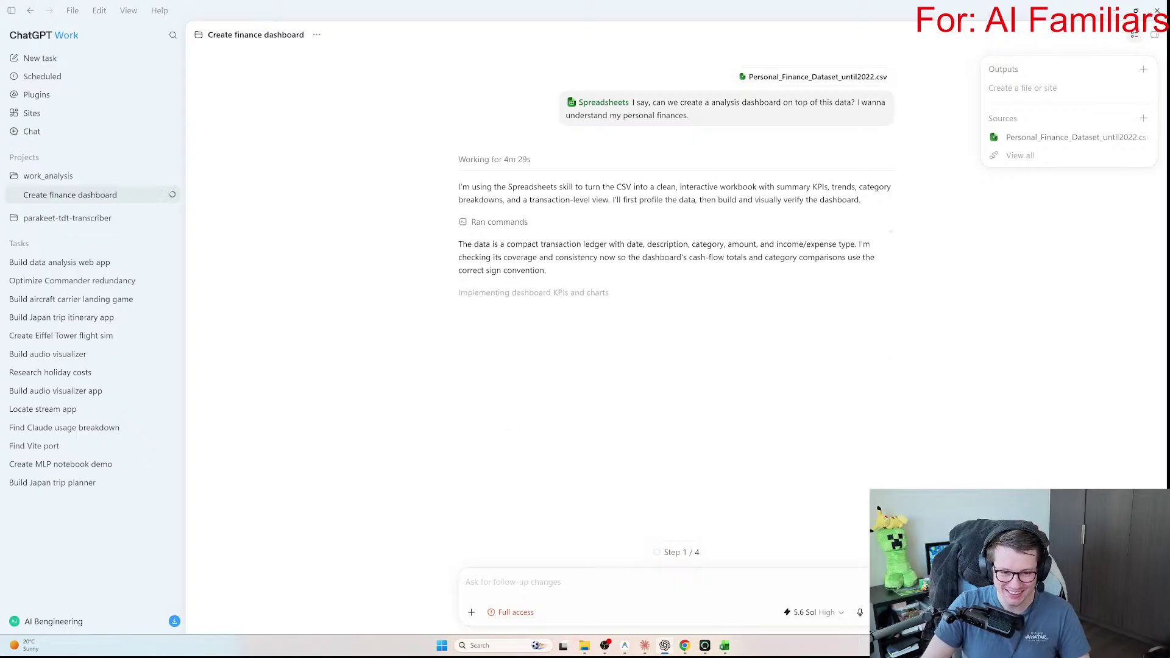
pyautogui.moveTo(458, 244); pyautogui.dragTo(546, 271)
pyautogui.click(725, 116)
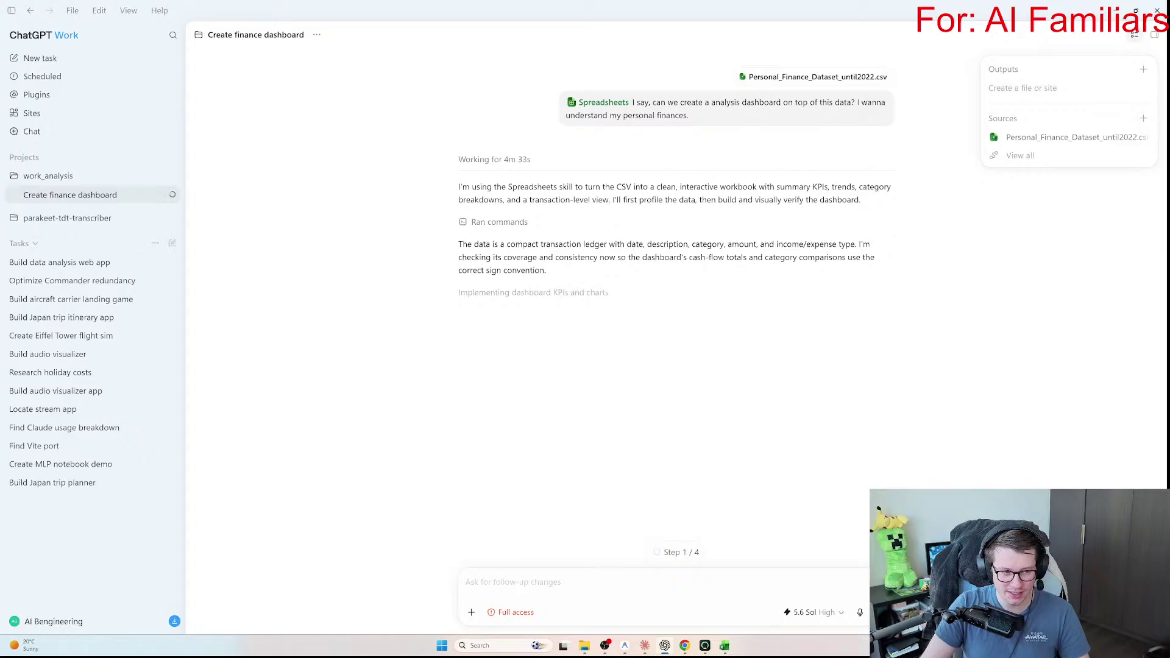
# Step: Open the Build data analysis web app task and examine its available plugins and Sites integration activity
pyautogui.click(60, 262)
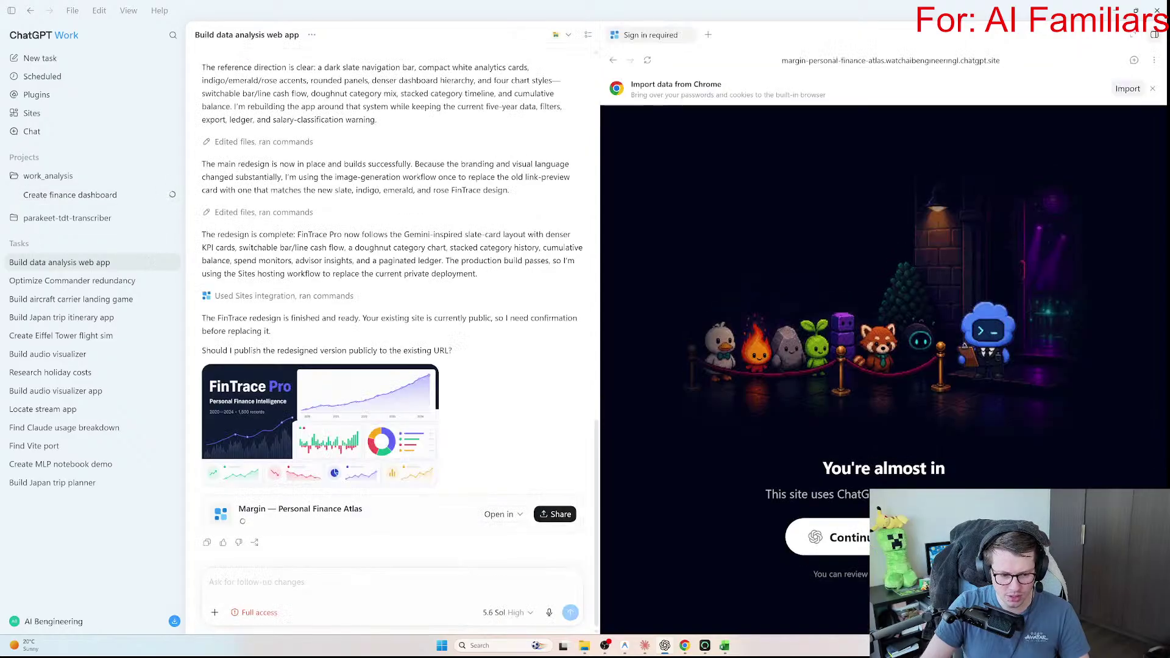
pyautogui.click(215, 612)
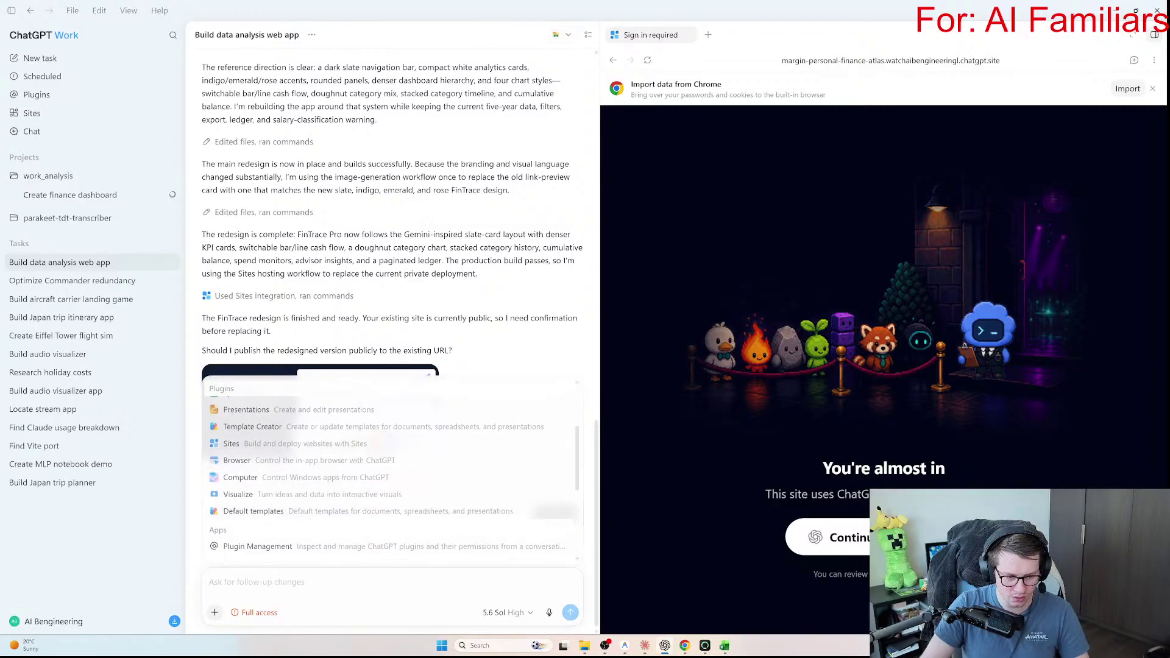
pyautogui.scroll(1, 390, 484)
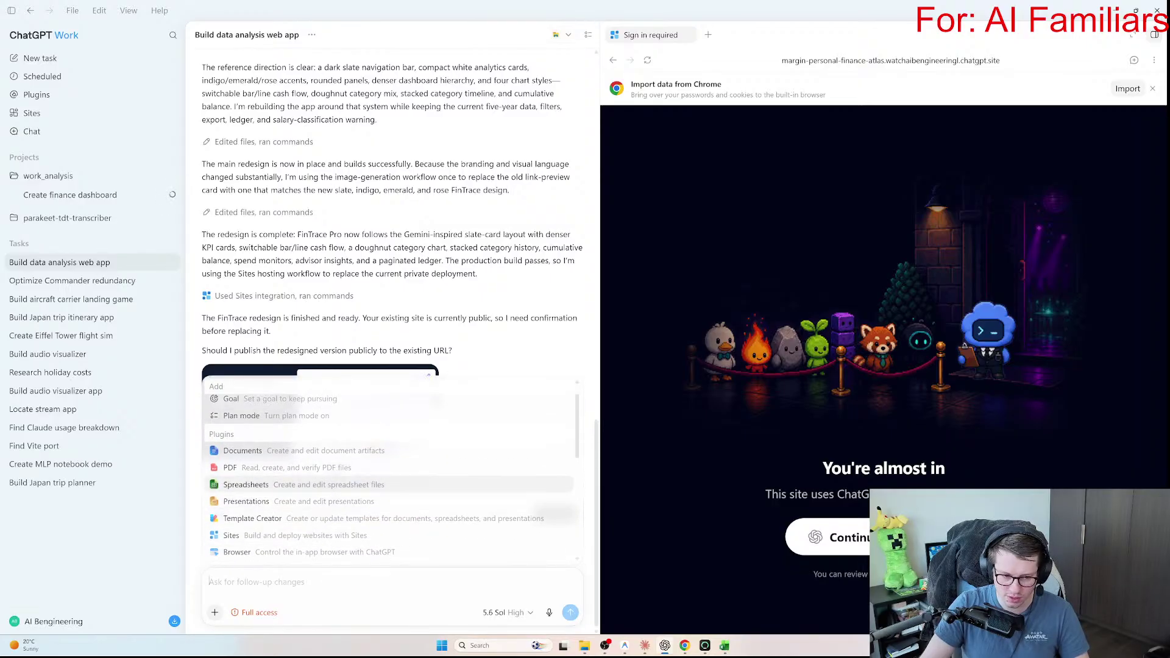
pyautogui.click(283, 296)
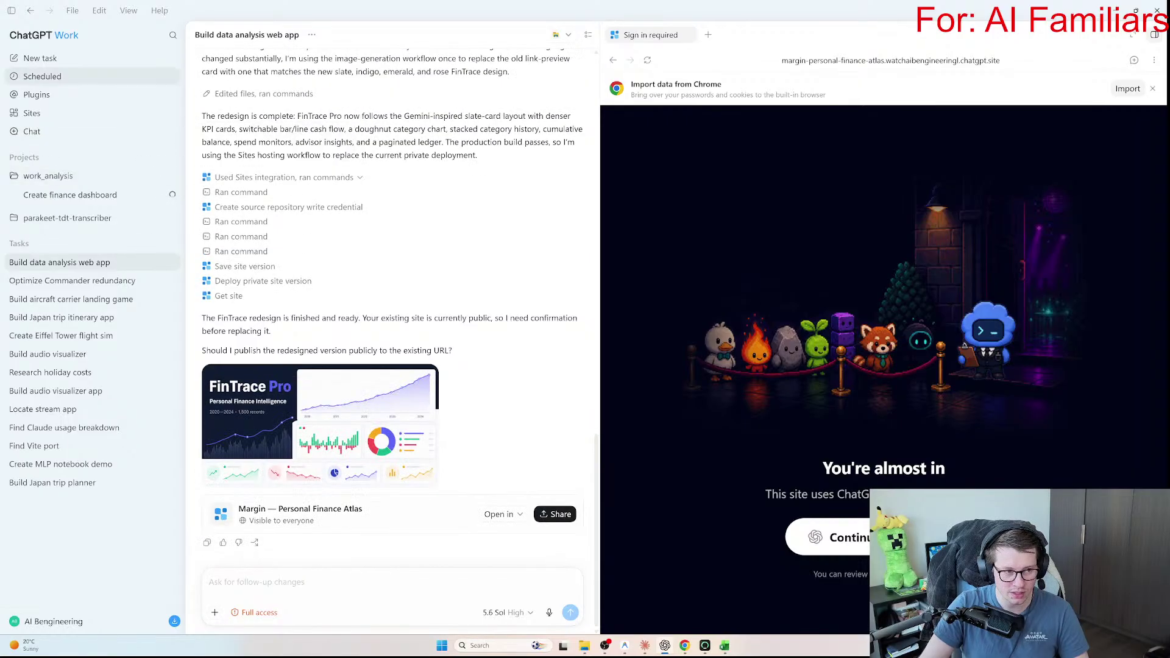
# Step: Return to the Create finance dashboard task and review its build progress, edited files and attached sources
pyautogui.click(70, 194)
pyautogui.moveTo(458, 315); pyautogui.dragTo(889, 314)
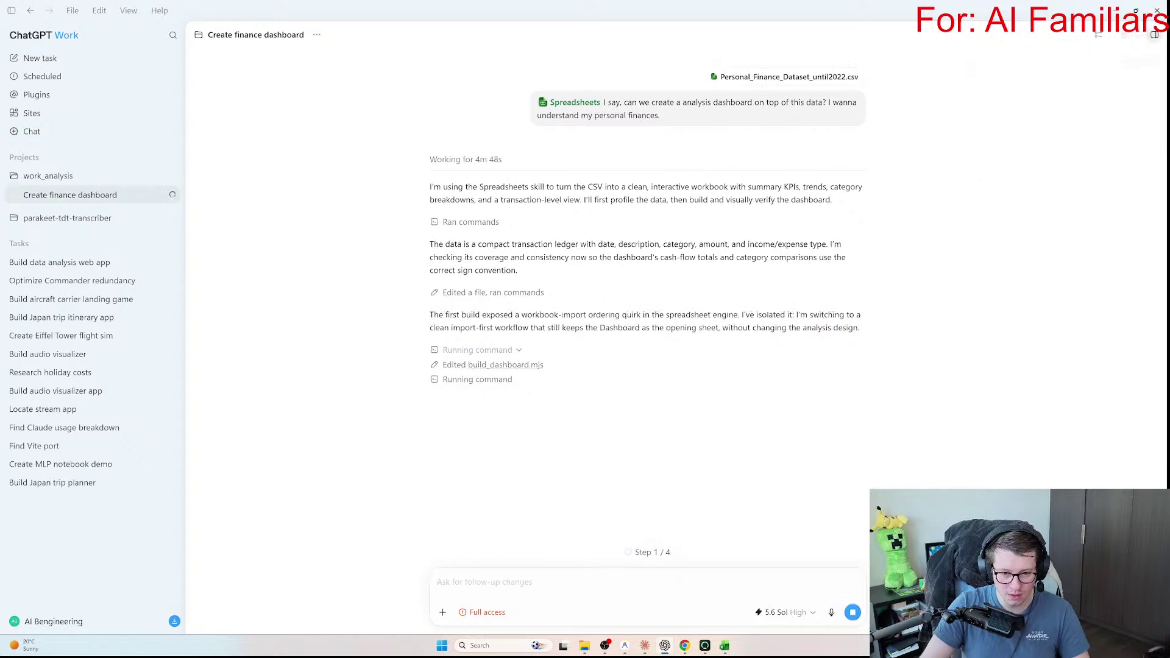
pyautogui.click(535, 364)
pyautogui.click(1134, 35)
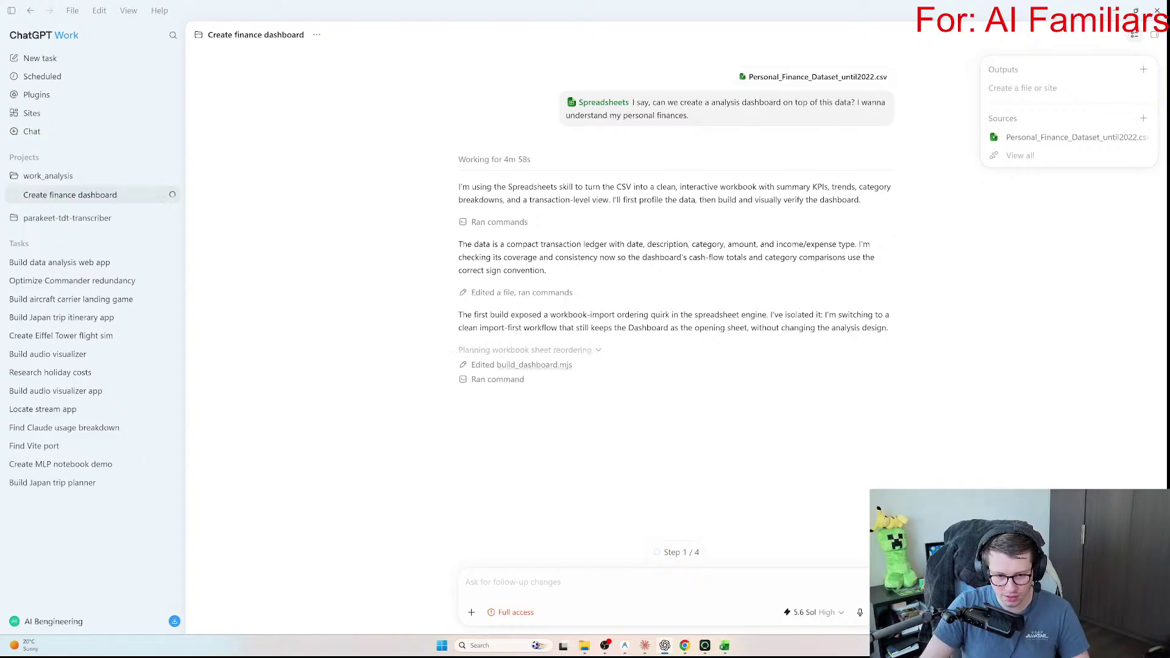
pyautogui.click(1020, 155)
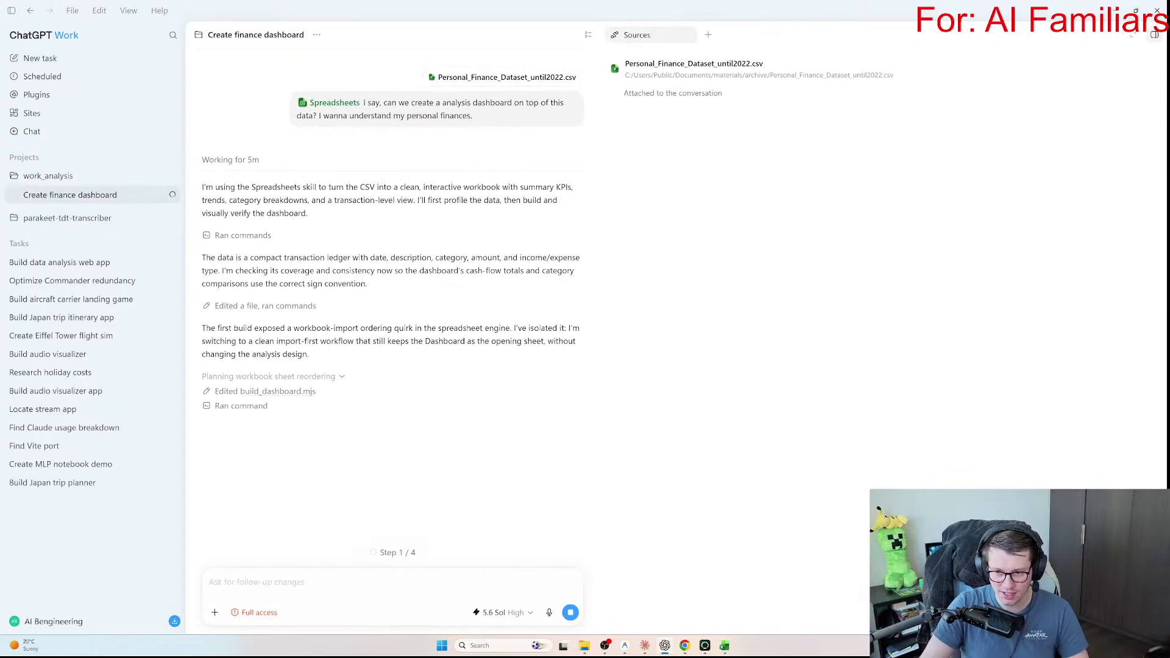
pyautogui.click(1133, 34)
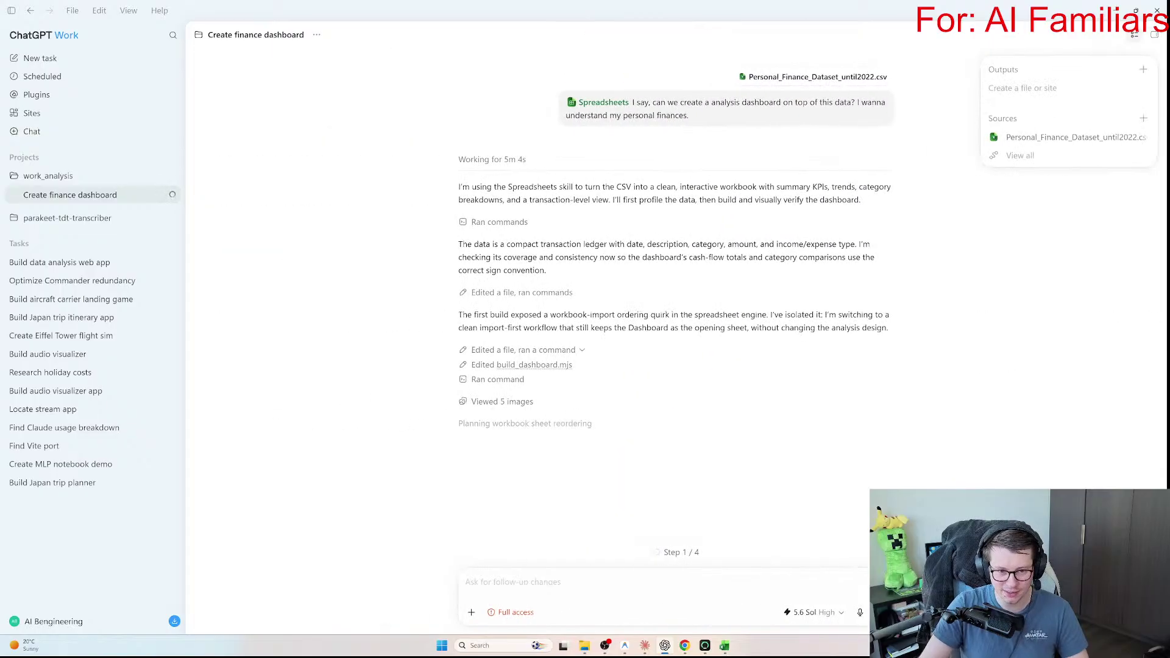
pyautogui.tripleClick(670, 187)
pyautogui.click(670, 186)
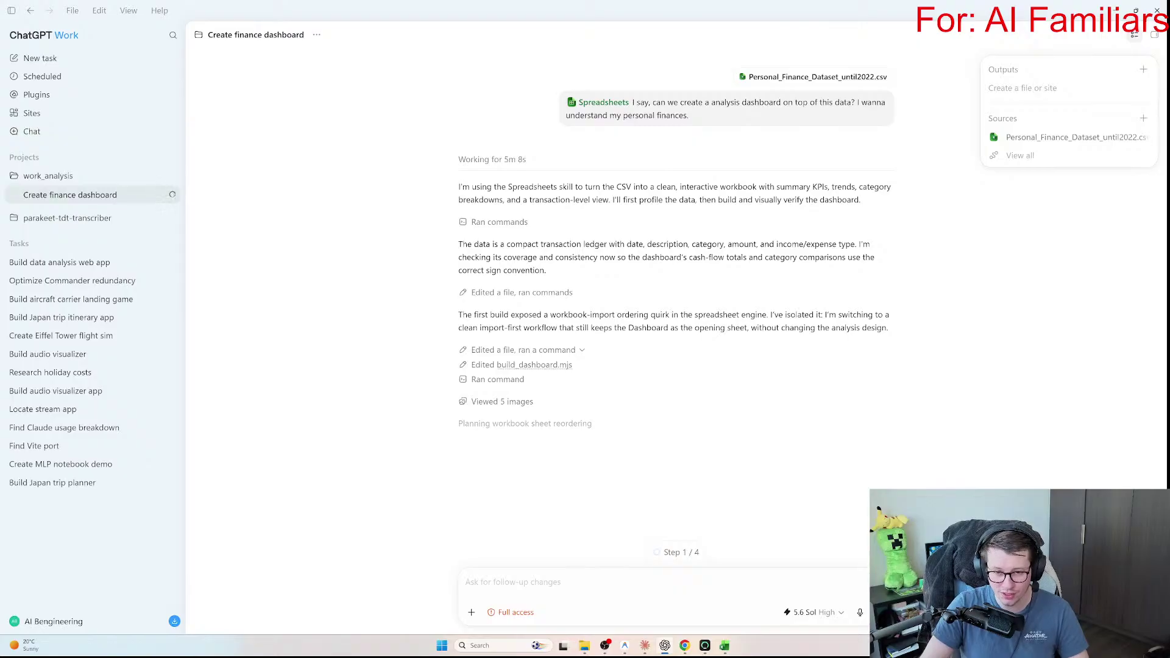
pyautogui.click(46, 34)
pyautogui.click(45, 34)
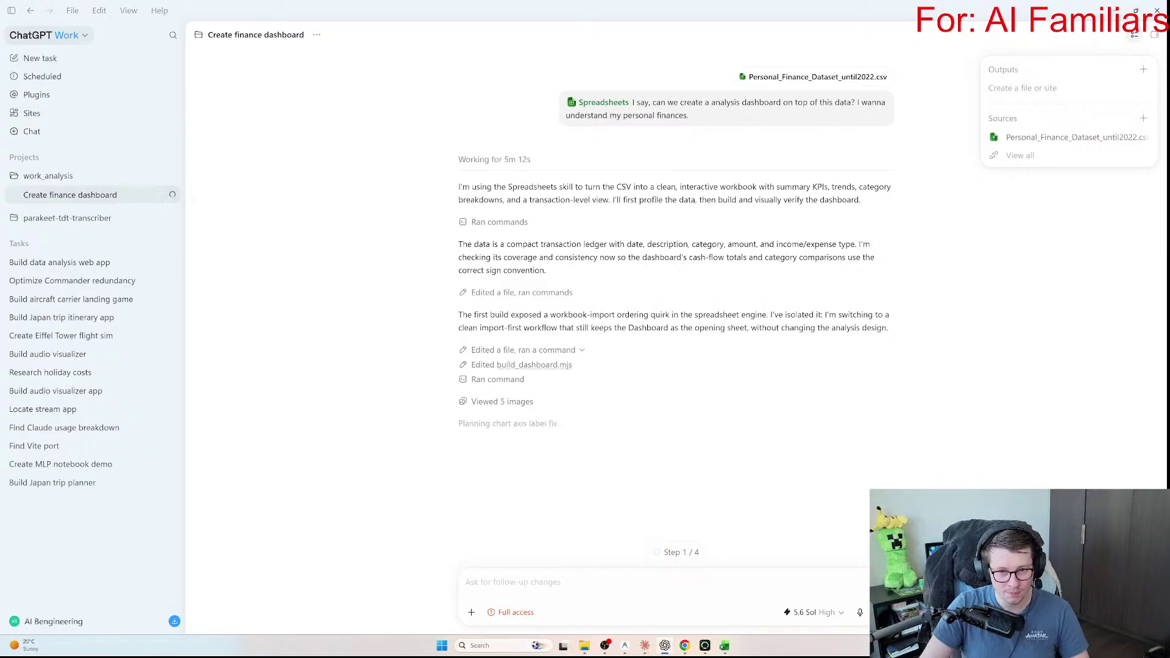
# Step: Copy the dashboard request text, switch to Claude, and start a new Cowork project named data anlaysis
pyautogui.moveTo(689, 115); pyautogui.dragTo(652, 103)
pyautogui.hotkey('ctrl', 'c')
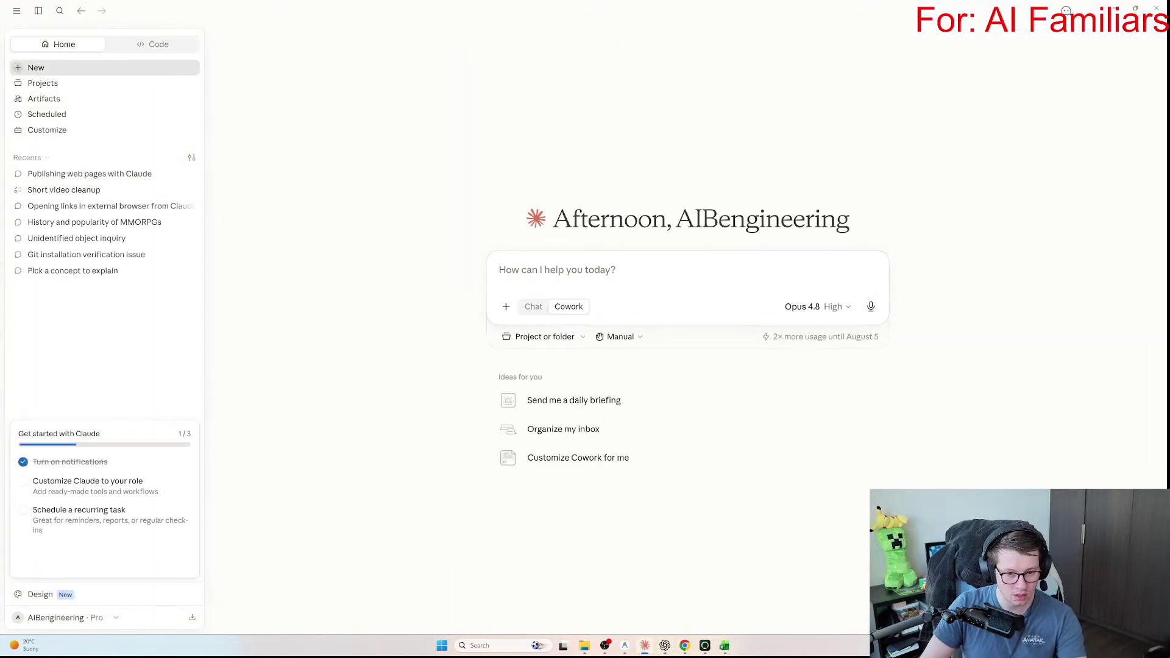
pyautogui.click(539, 337)
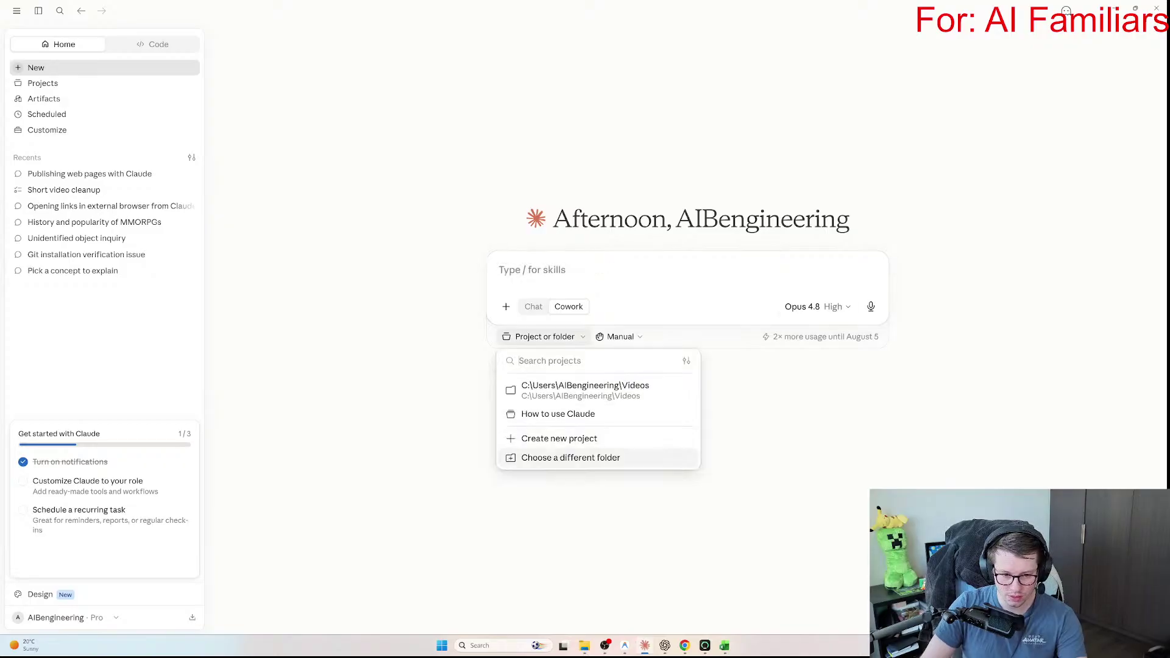
pyautogui.click(559, 438)
pyautogui.write('data anlaysius')
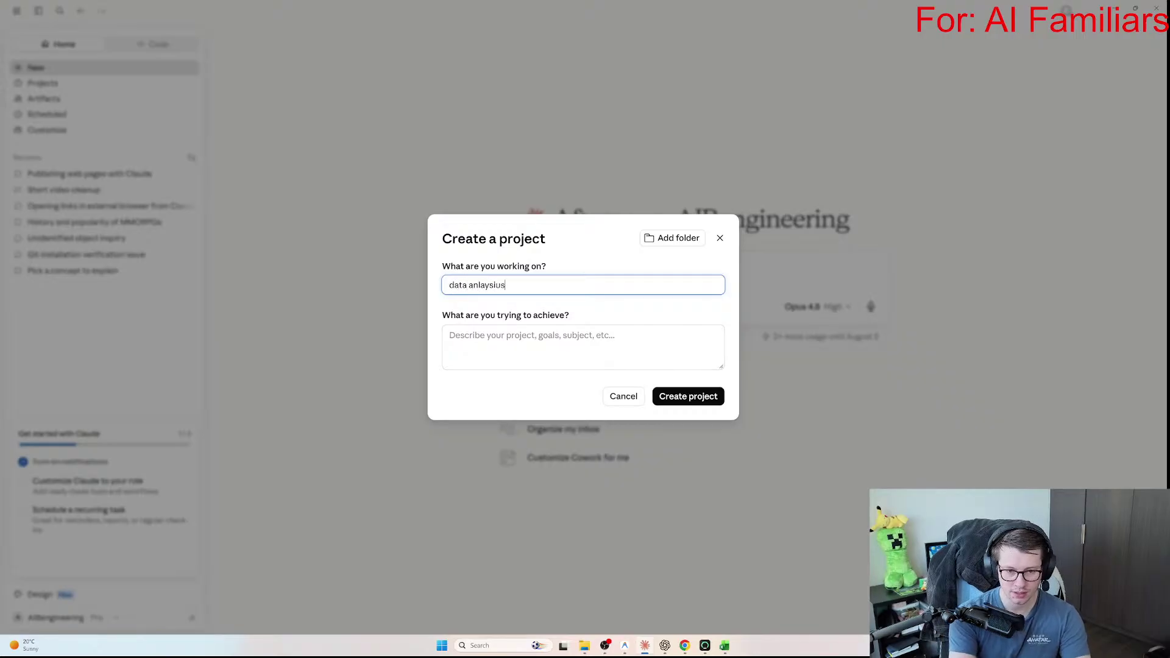
# Step: Describe the project's aim as "we want to understand our personal finances?" and create the project
pyautogui.click(451, 335)
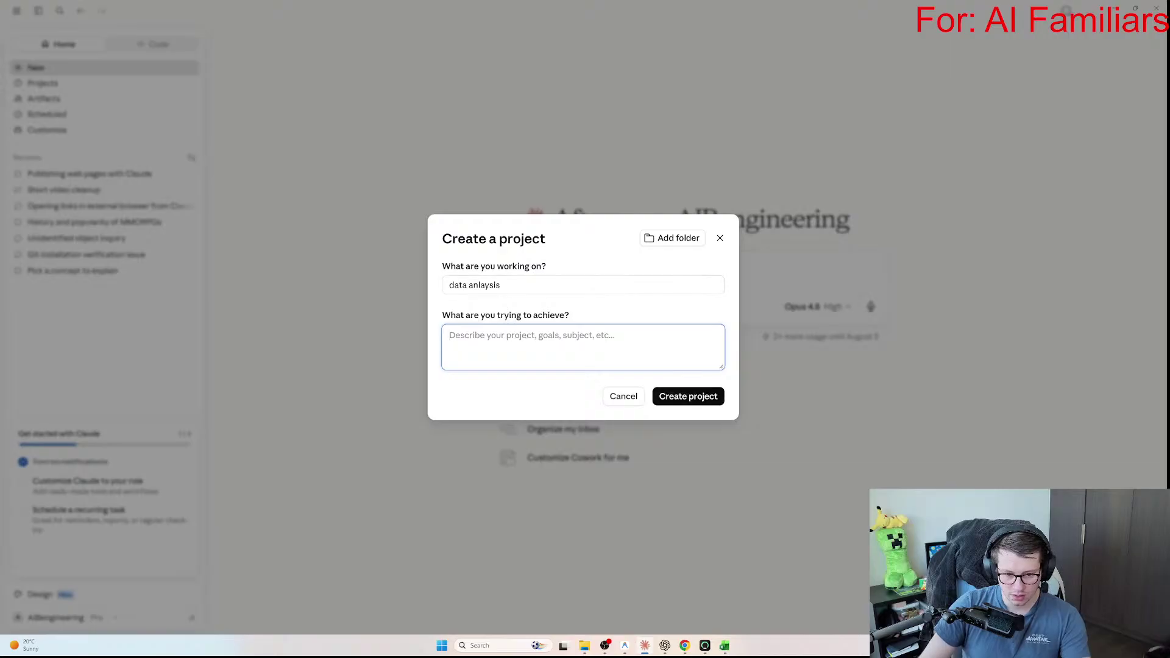
pyautogui.write('we wea')
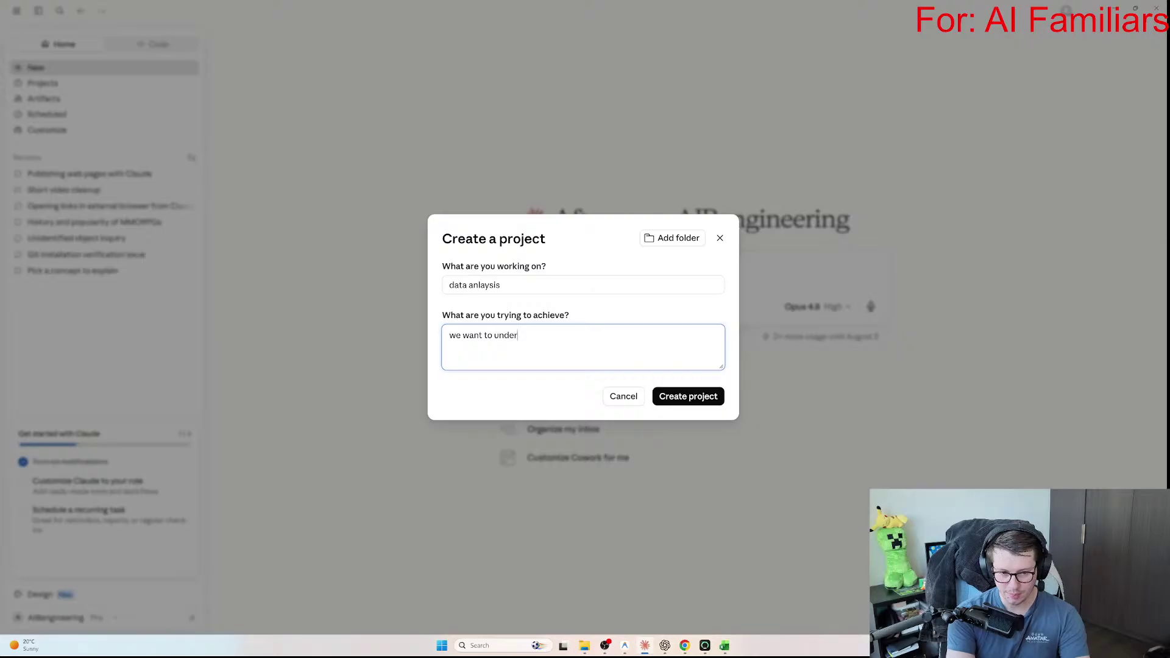
pyautogui.press('BackSpace')
pyautogui.press('BackSpace')
pyautogui.press('BackSpace')
pyautogui.press('BackSpace')
pyautogui.press('BackSpace')
pyautogui.press('BackSpace')
pyautogui.press('BackSpace')
pyautogui.write('personal finances?')
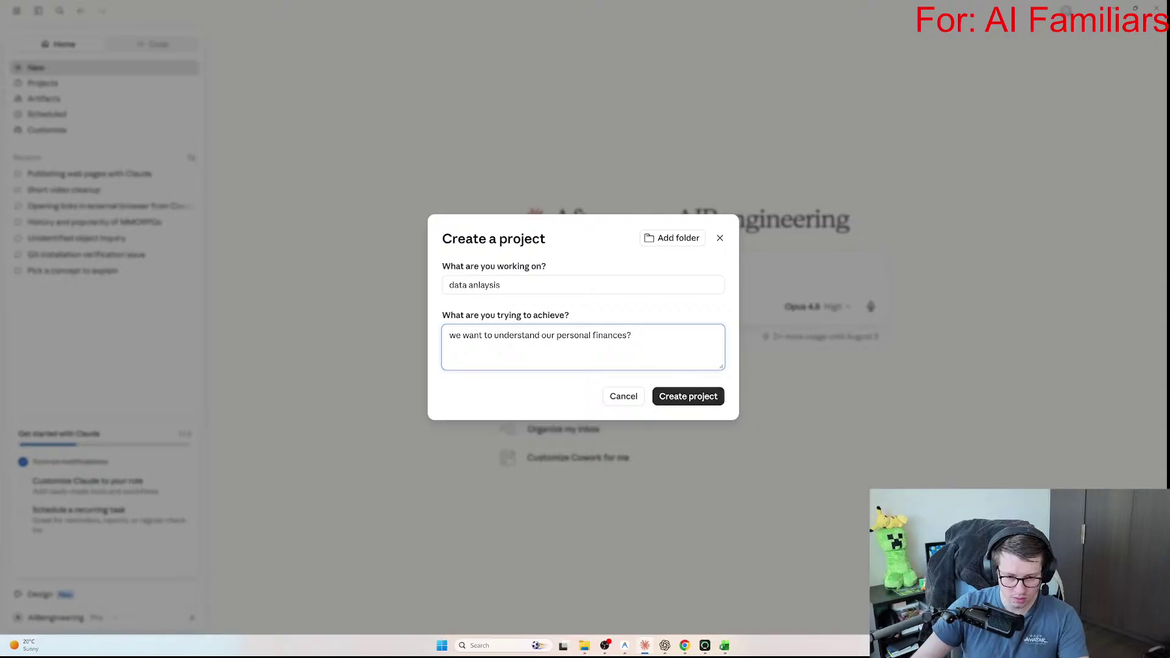
pyautogui.click(688, 396)
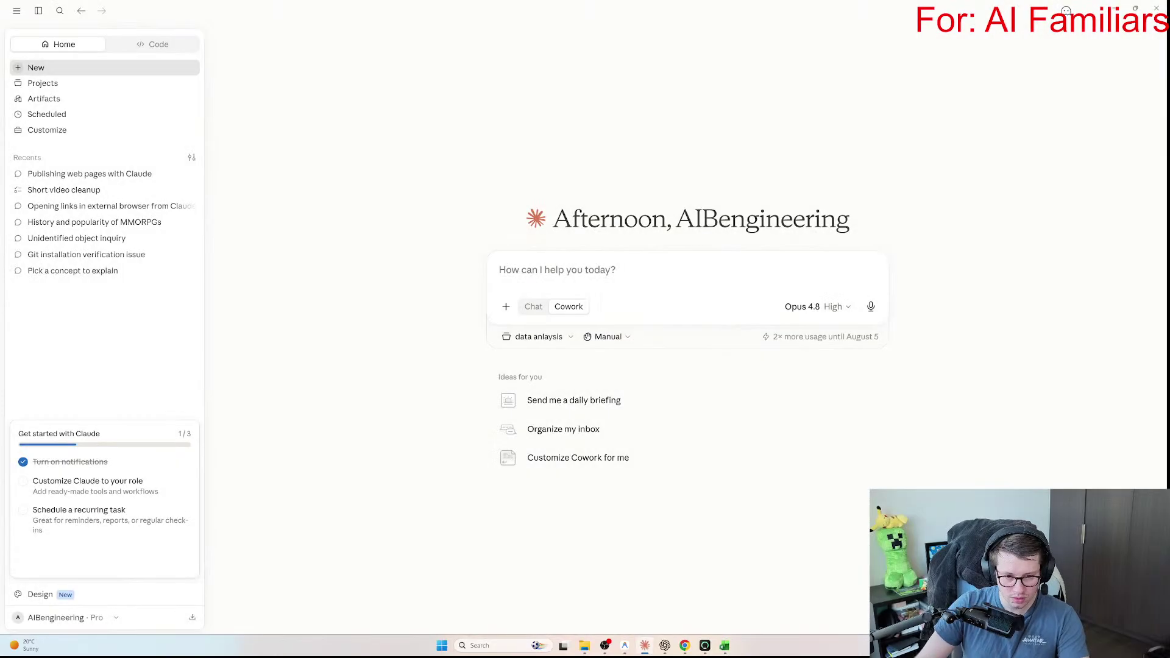
# Step: Paste the copied analysis dashboard request into the prompt of the new Cowork task
pyautogui.hotkey('ctrl', 'v')
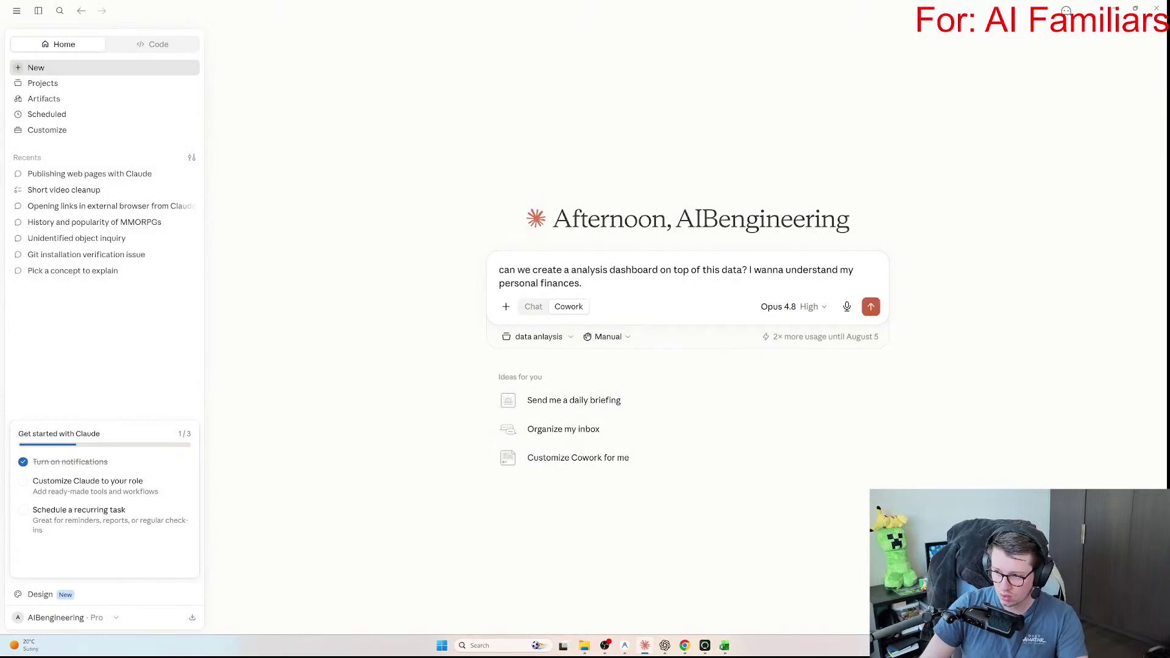
# Step: Attach Personal_Finance_Dataset_until2022.csv to the analysis dashboard prompt and send it
pyautogui.hotkey('alt', 'Tab')
pyautogui.moveTo(837, 203); pyautogui.dragTo(585, 329)
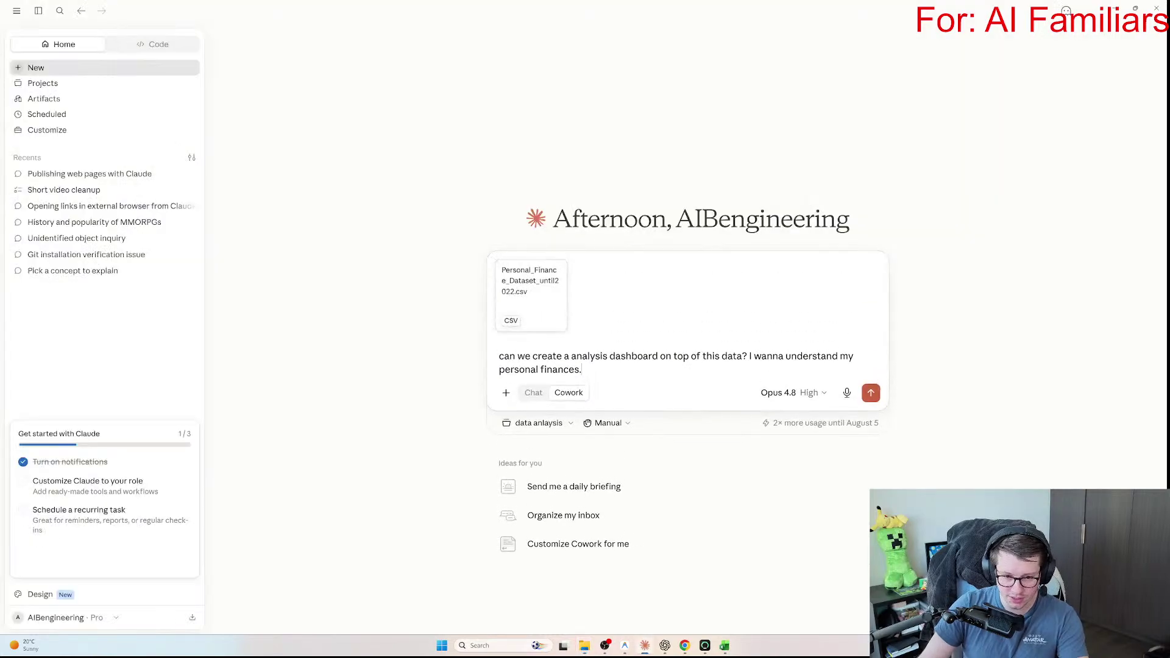
pyautogui.click(871, 392)
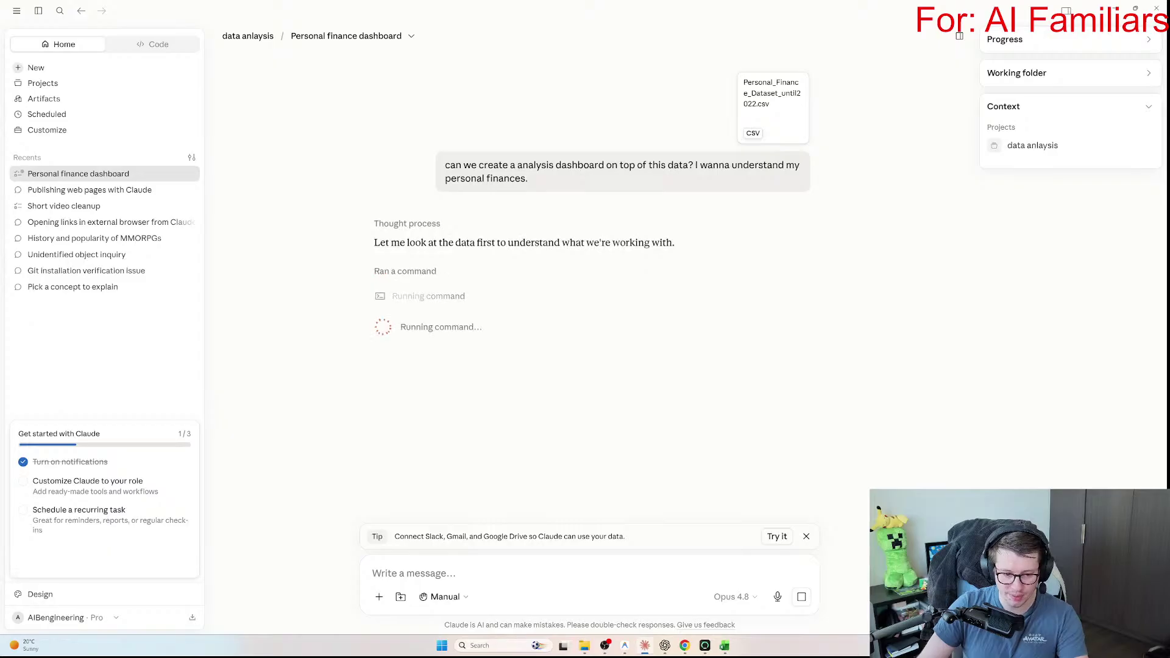
# Step: Review the available approval modes for the running task without changing the selected one
pyautogui.click(444, 597)
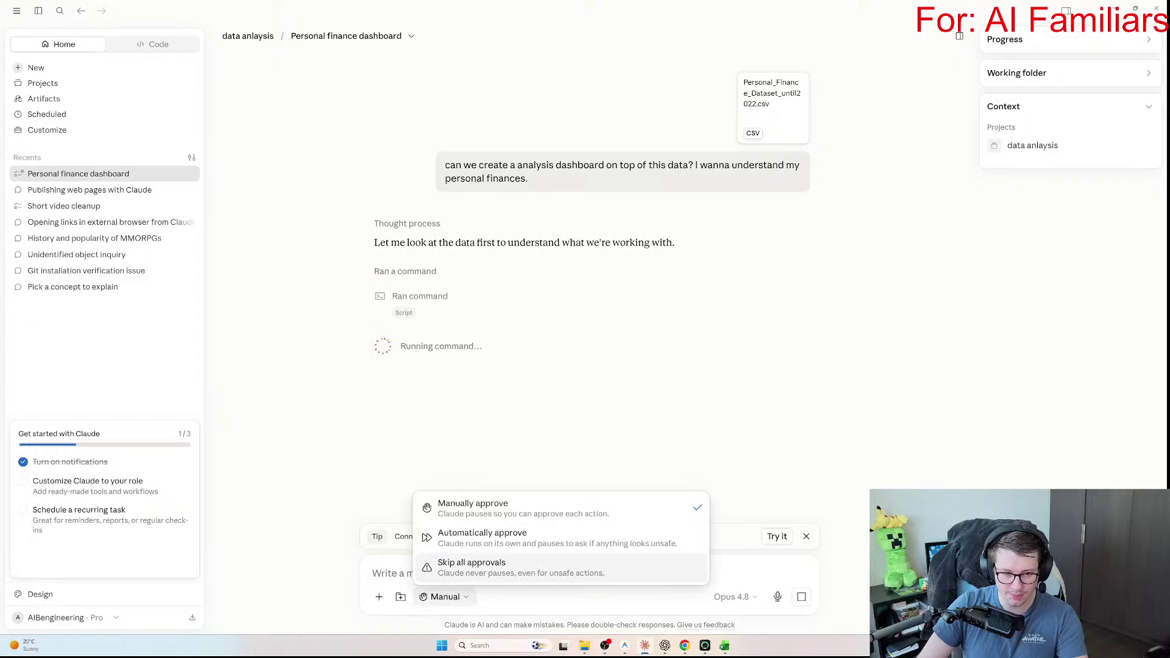
pyautogui.press('Escape')
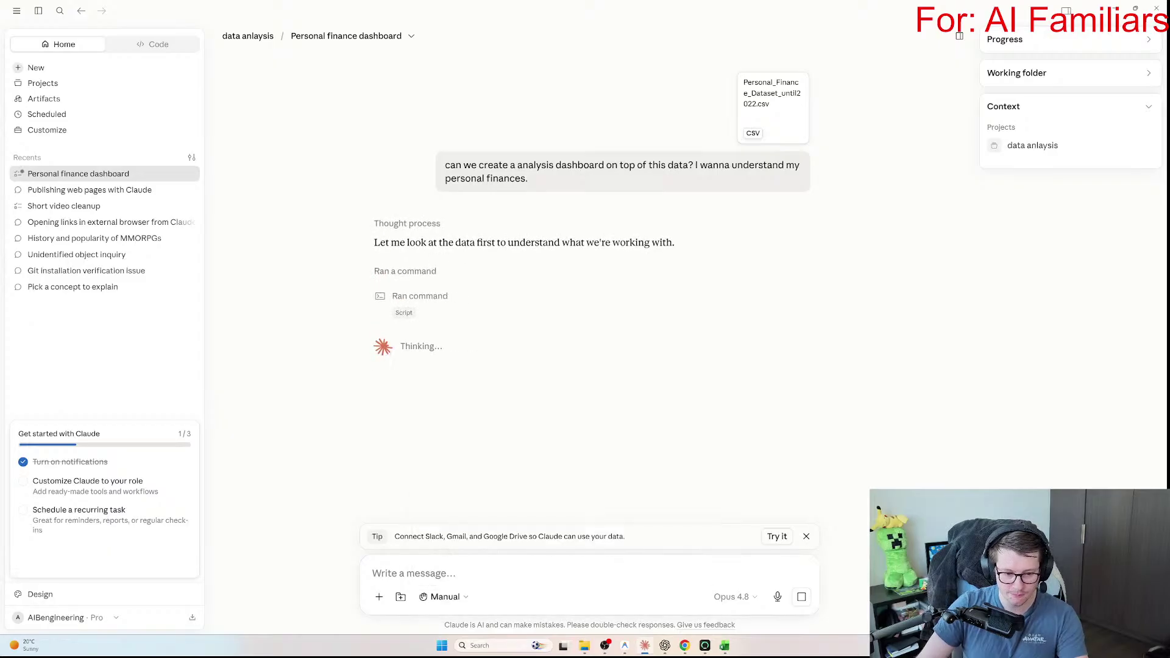
pyautogui.click(444, 596)
pyautogui.press('Escape')
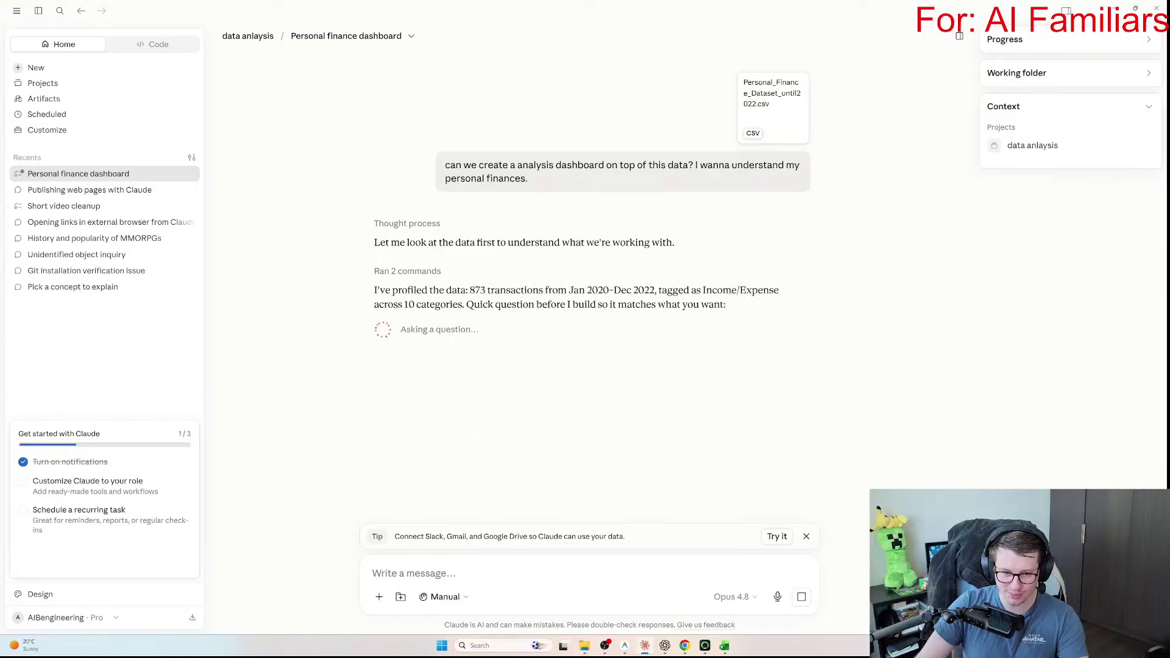
# Step: Read the dashboard format question and check the original request in ChatGPT's finance dashboard task before returning to Claude
pyautogui.moveTo(374, 290); pyautogui.dragTo(726, 304)
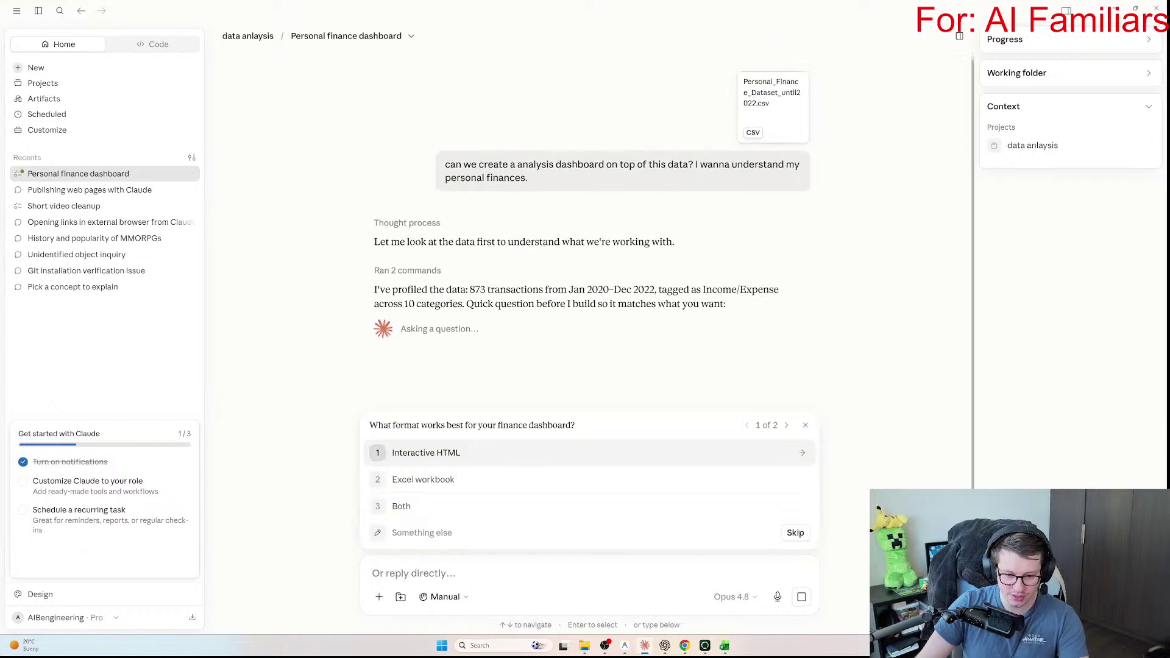
pyautogui.press('Down')
pyautogui.press('Up')
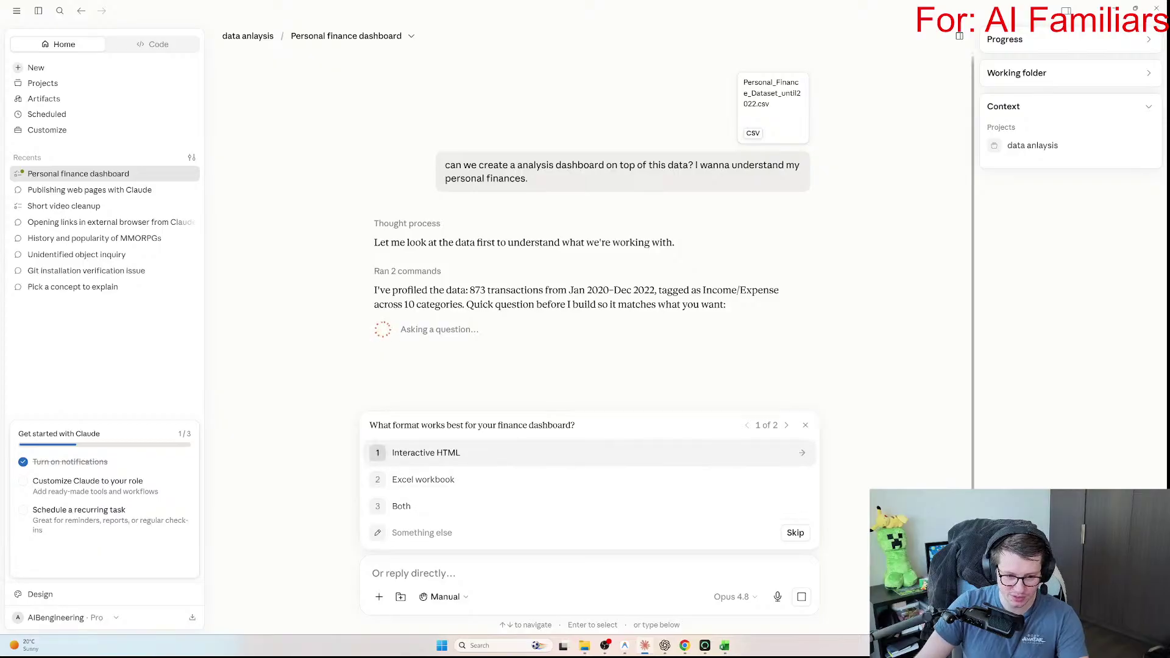
pyautogui.moveTo(370, 424); pyautogui.dragTo(574, 424)
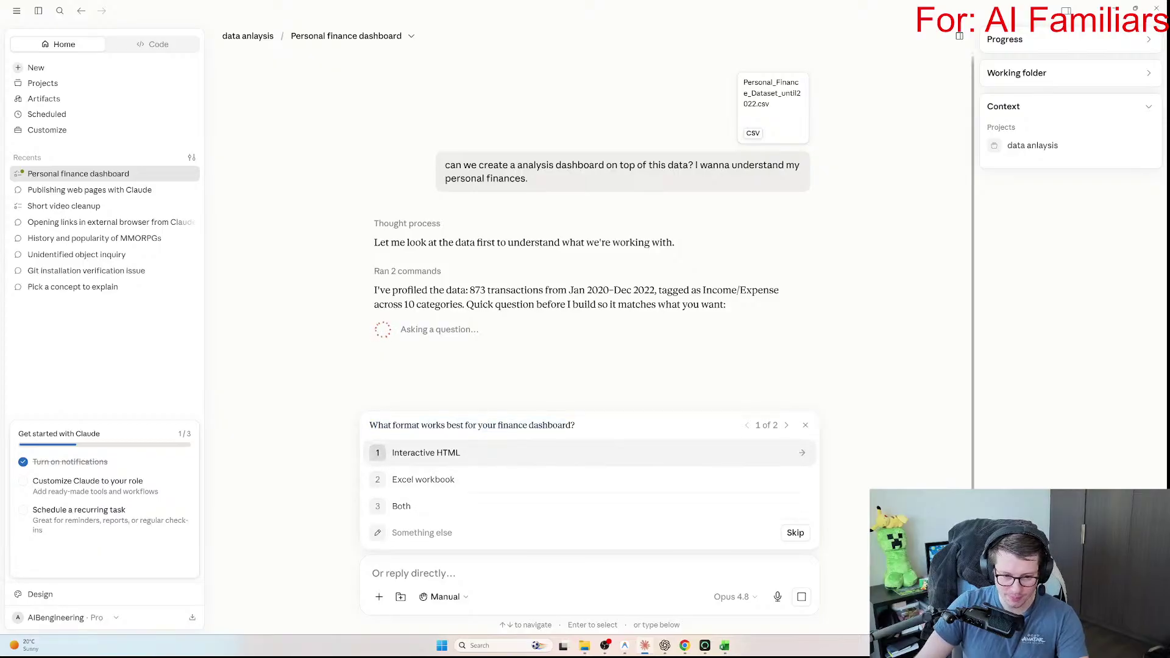
pyautogui.hotkey('alt', 'Tab')
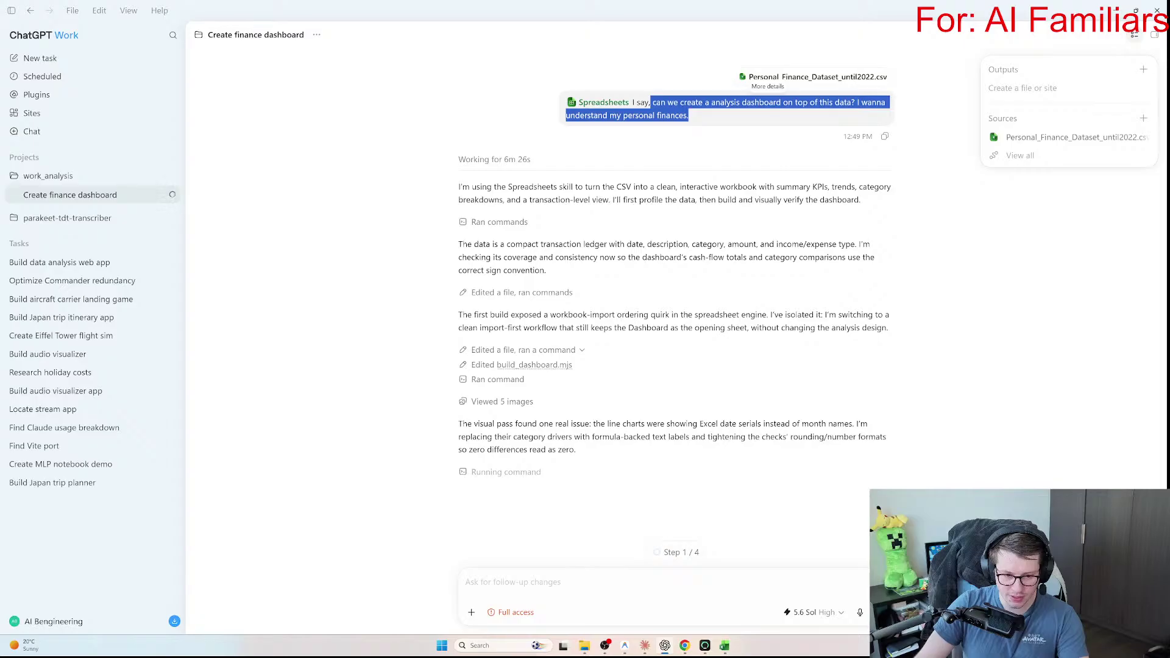
pyautogui.click(695, 121)
pyautogui.hotkey('alt', 'Tab')
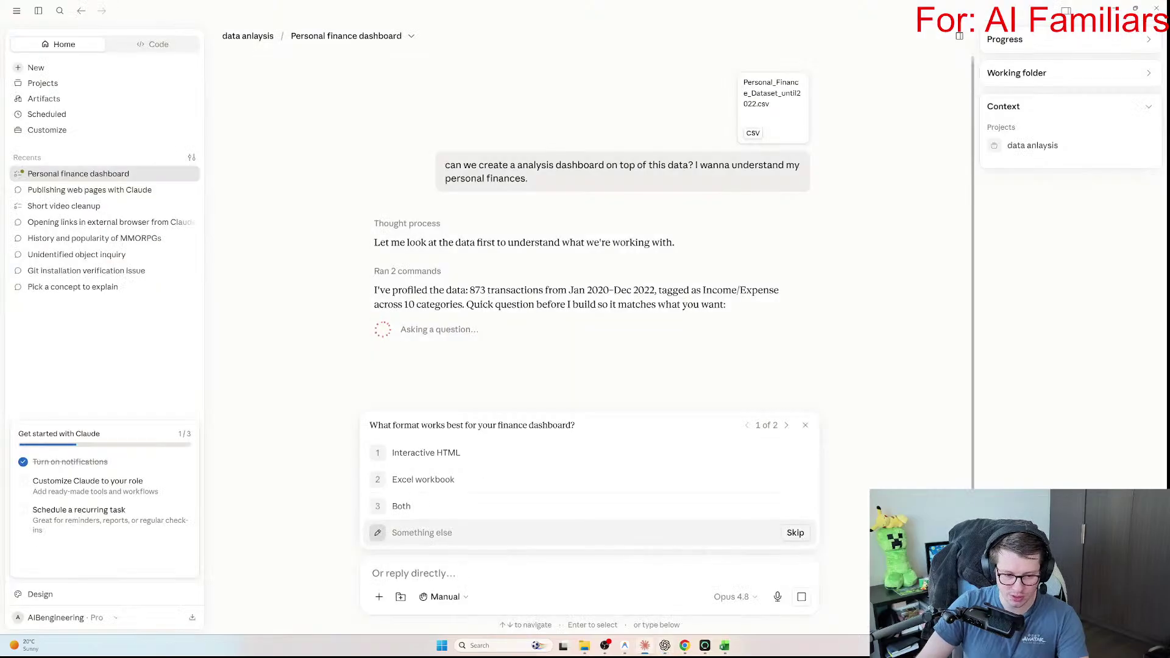
# Step: Answer the questions with Excel workbook as the format and spending by category, income vs expenses, trends over time and biggest transactions as focus areas
pyautogui.click(426, 477)
pyautogui.press('Up')
pyautogui.press('Up')
pyautogui.press('Up')
pyautogui.press('Up')
pyautogui.press('Return')
pyautogui.press('Down')
pyautogui.press('Return')
pyautogui.press('Down')
pyautogui.press('Return')
pyautogui.press('Down')
pyautogui.press('Return')
pyautogui.press('Down')
pyautogui.press('Down')
pyautogui.press('Return')
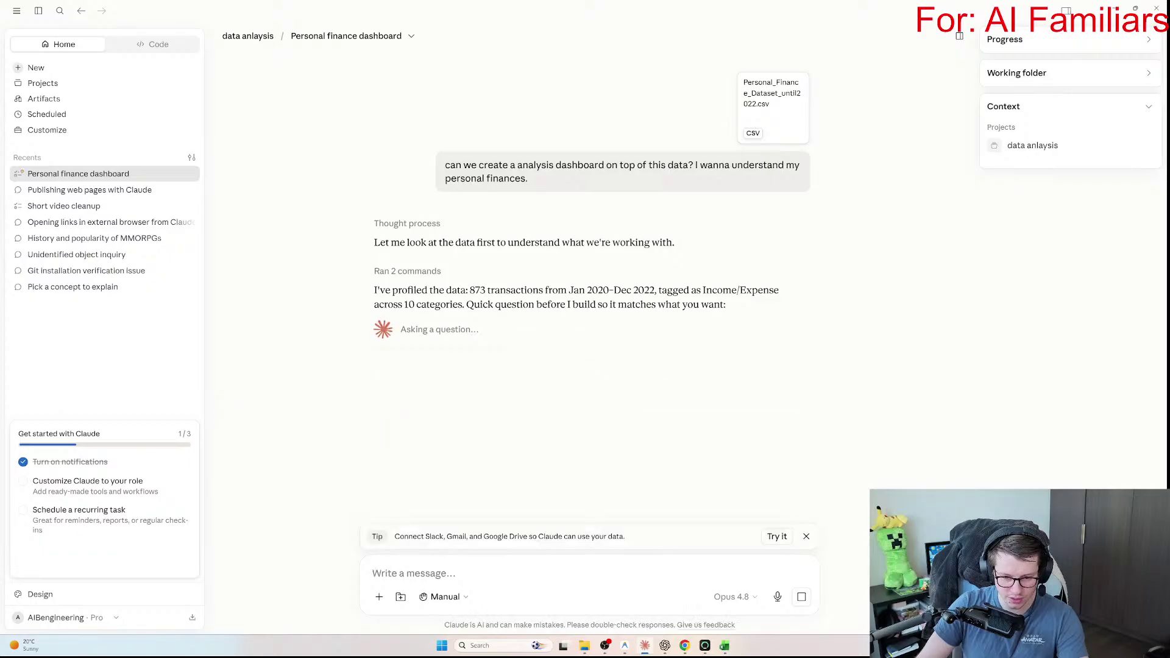
pyautogui.moveTo(380, 242); pyautogui.dragTo(441, 272)
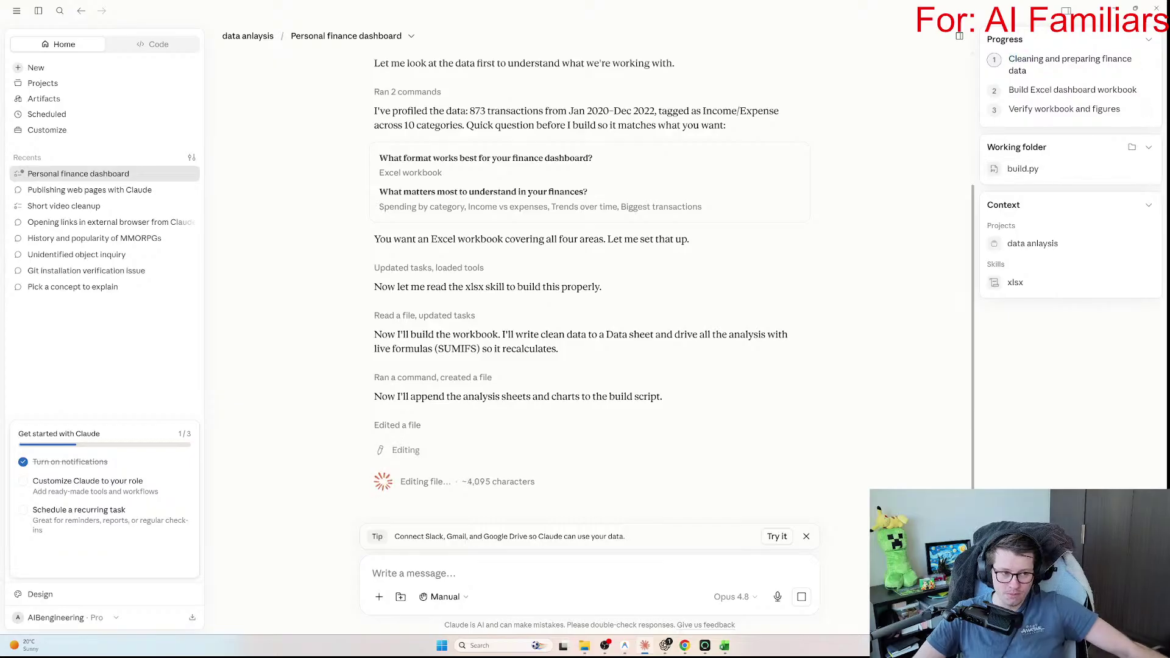
# Step: In the "Publishing web pages with Claude" chat, send the dictated request to review all files and summarize whether good architectural decisions were made
pyautogui.click(89, 189)
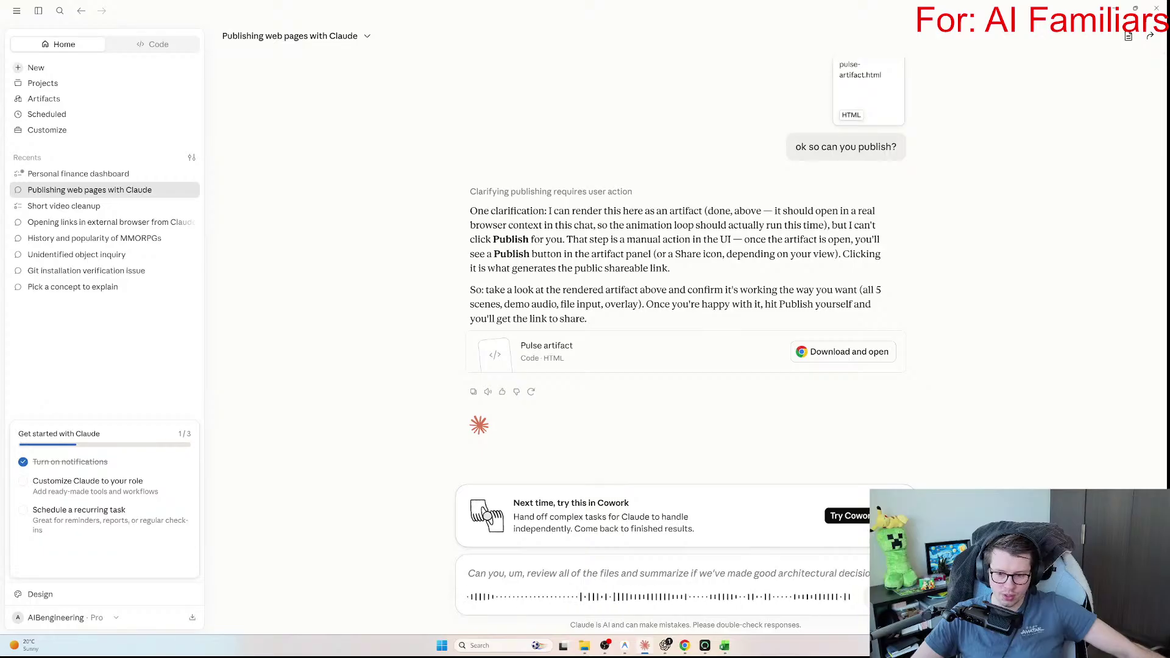
pyautogui.press('Return')
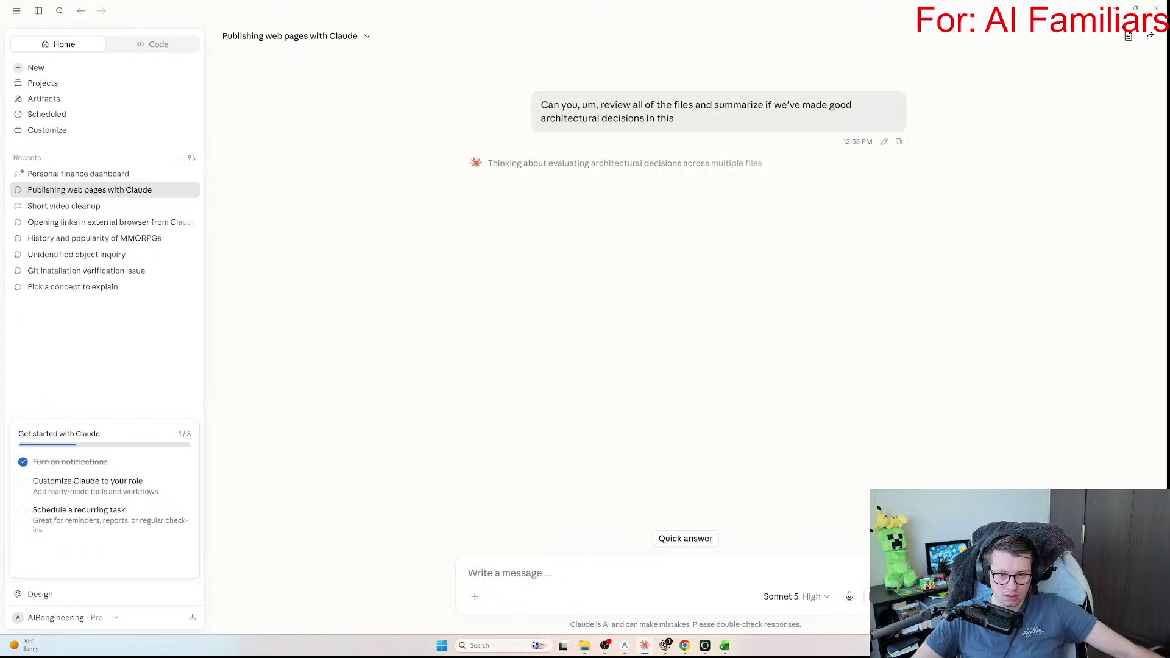
pyautogui.tripleClick(670, 111)
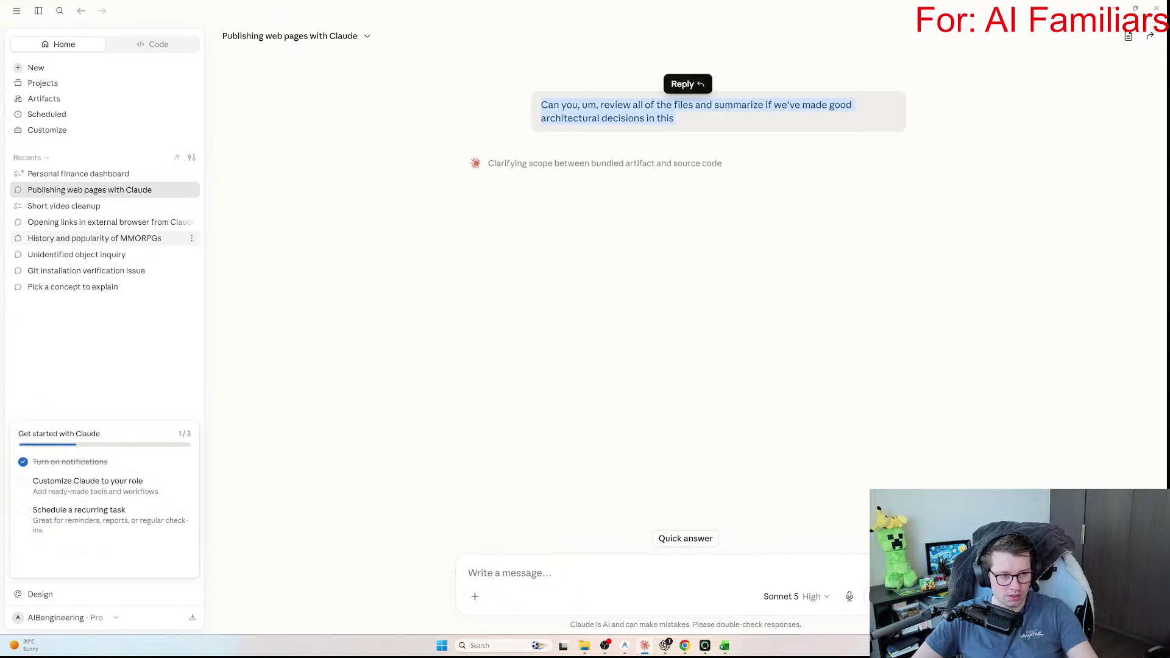
# Step: Check the list of Code sessions and return to the "Publishing web pages with Claude" chat
pyautogui.click(152, 44)
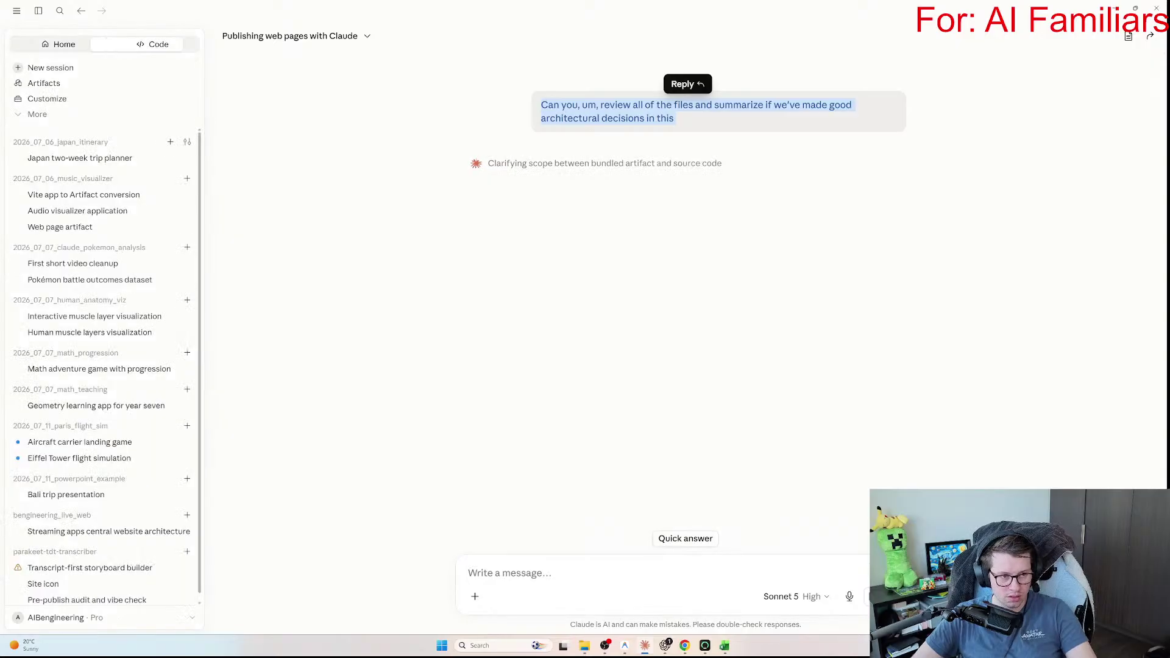
pyautogui.click(64, 44)
pyautogui.click(90, 190)
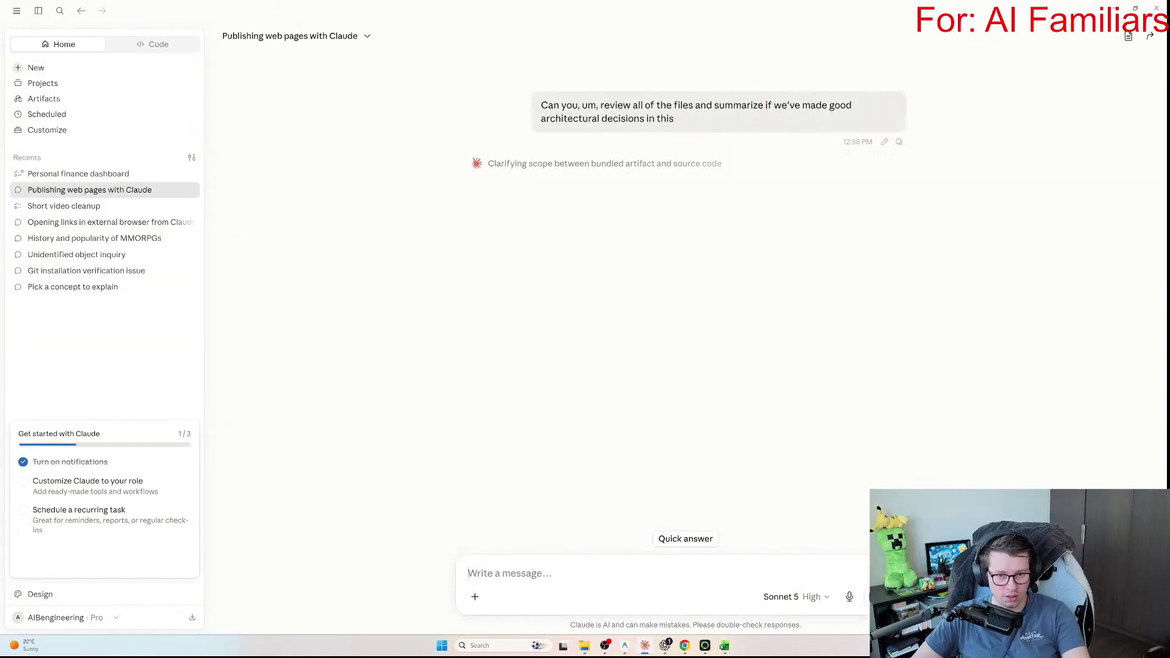
pyautogui.tripleClick(695, 135)
# Step: Open the workbook from the "Personal finance dashboard" task in Excel, allowing the file access request
pyautogui.click(78, 174)
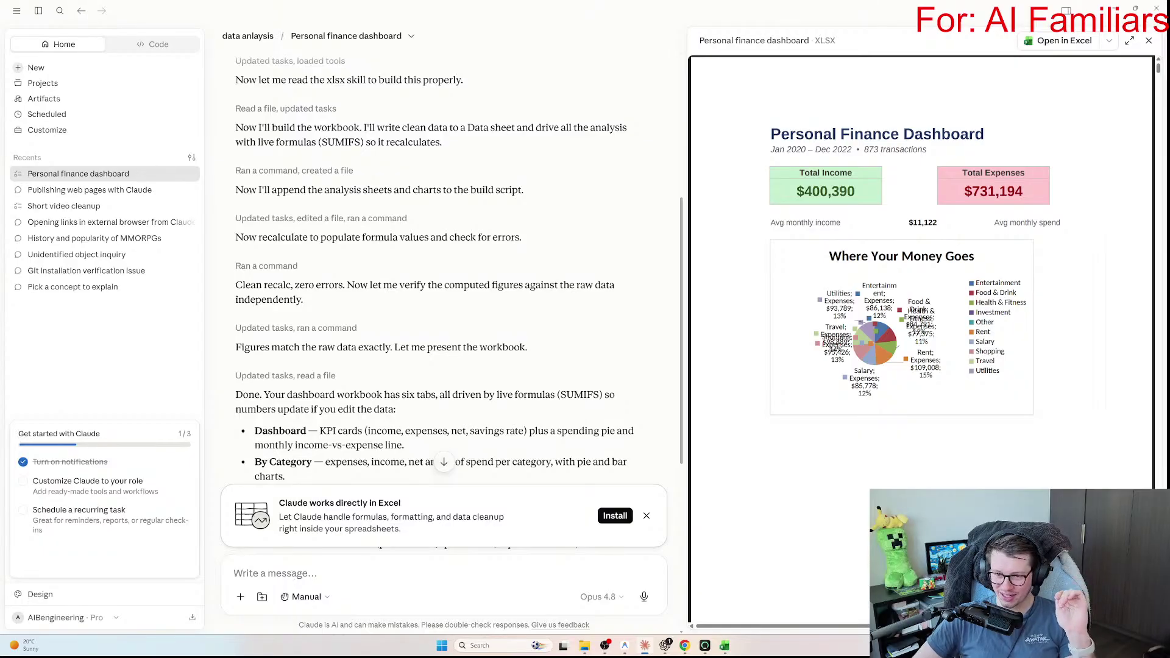
pyautogui.click(1057, 41)
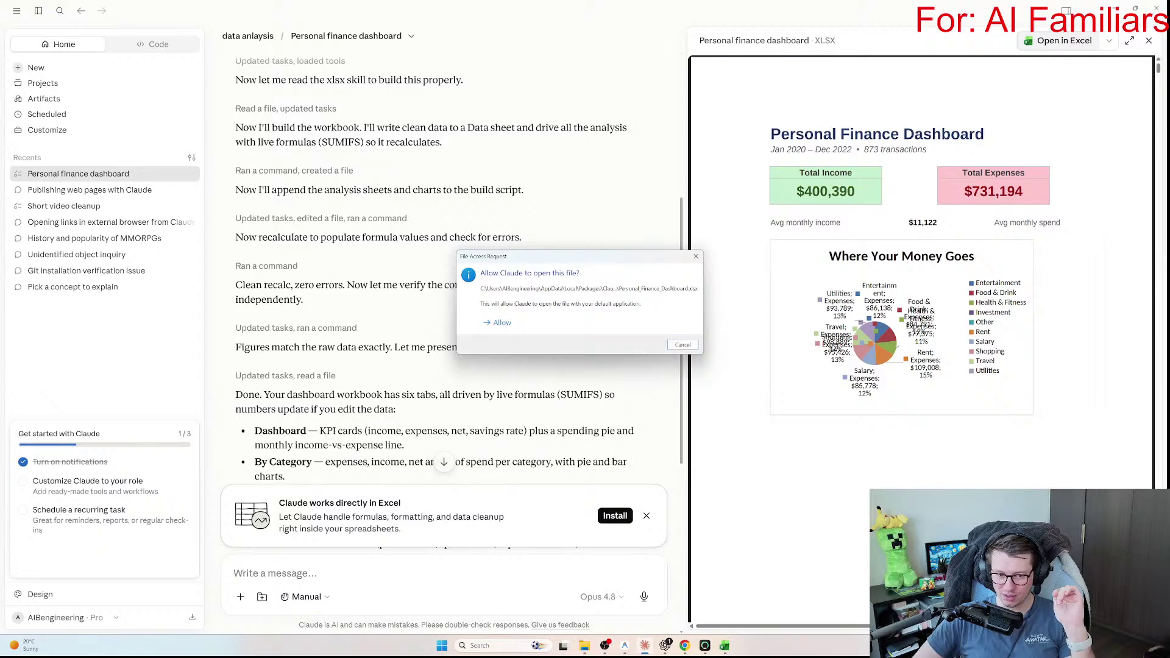
pyautogui.press('Return')
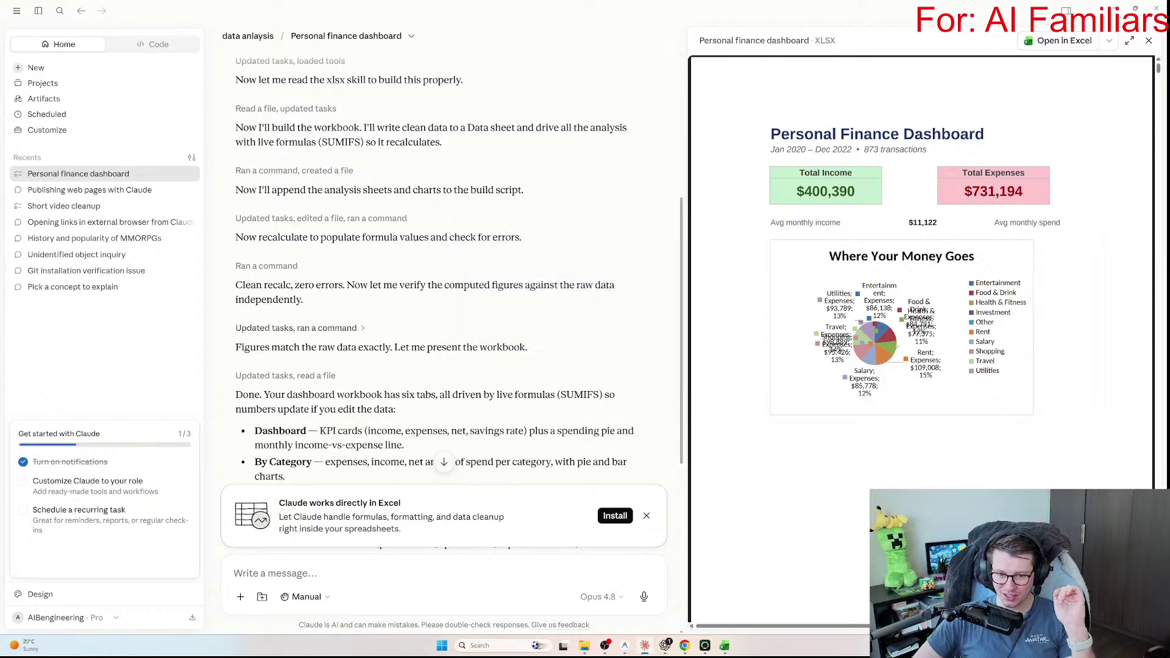
pyautogui.press('Return')
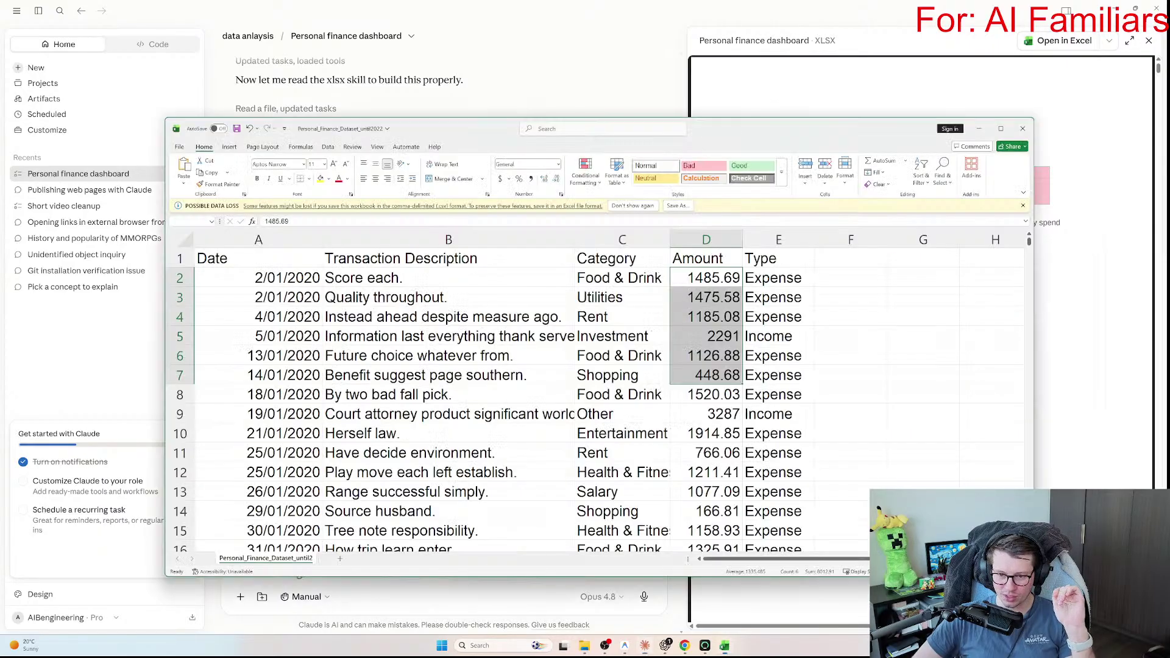
pyautogui.press('Return')
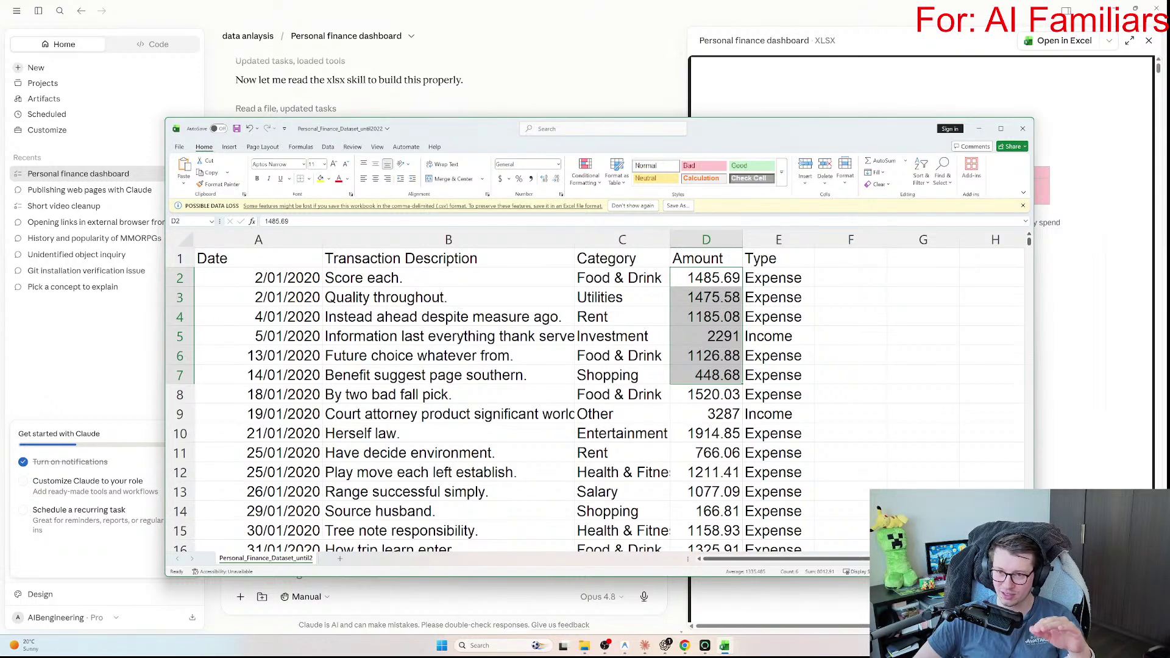
# Step: Return to Claude and read the workbook summary, including the descriptions of the Dashboard and By Category tabs
pyautogui.hotkey('alt', 'Tab')
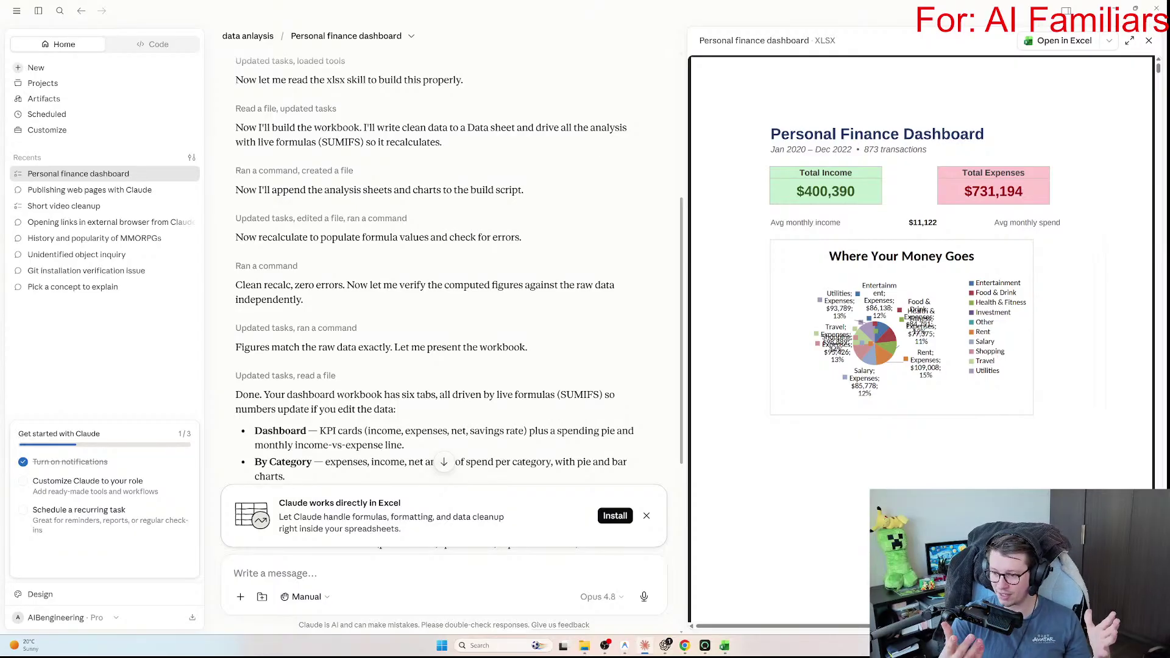
pyautogui.scroll(-5, 444, 274)
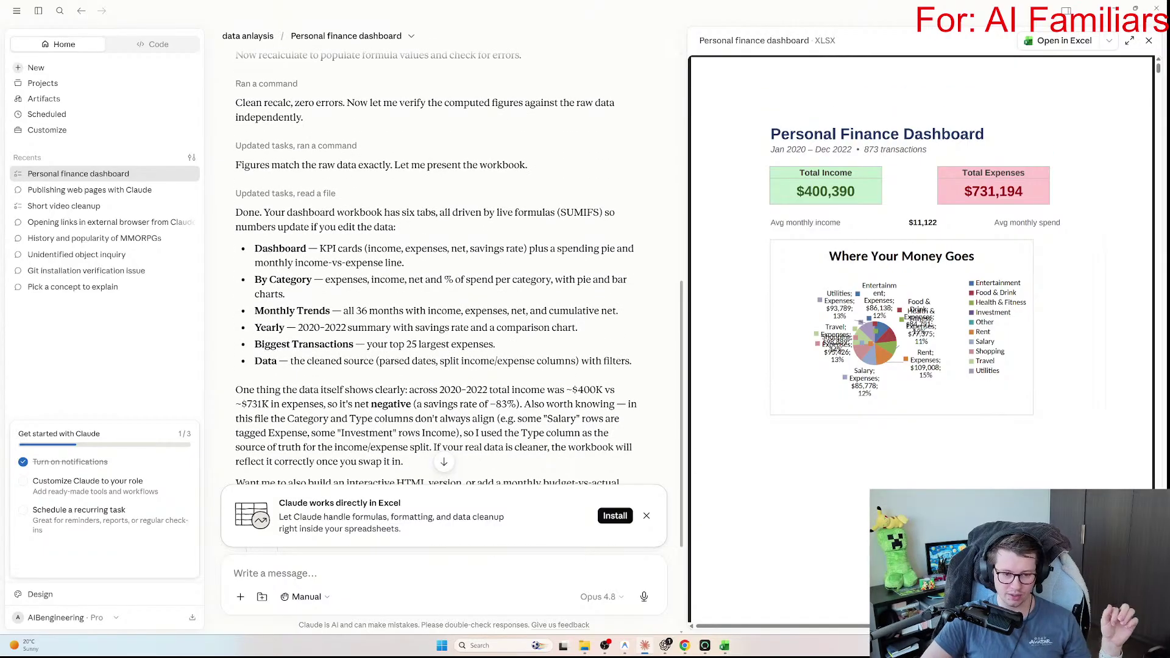
pyautogui.scroll(-1, 439, 247)
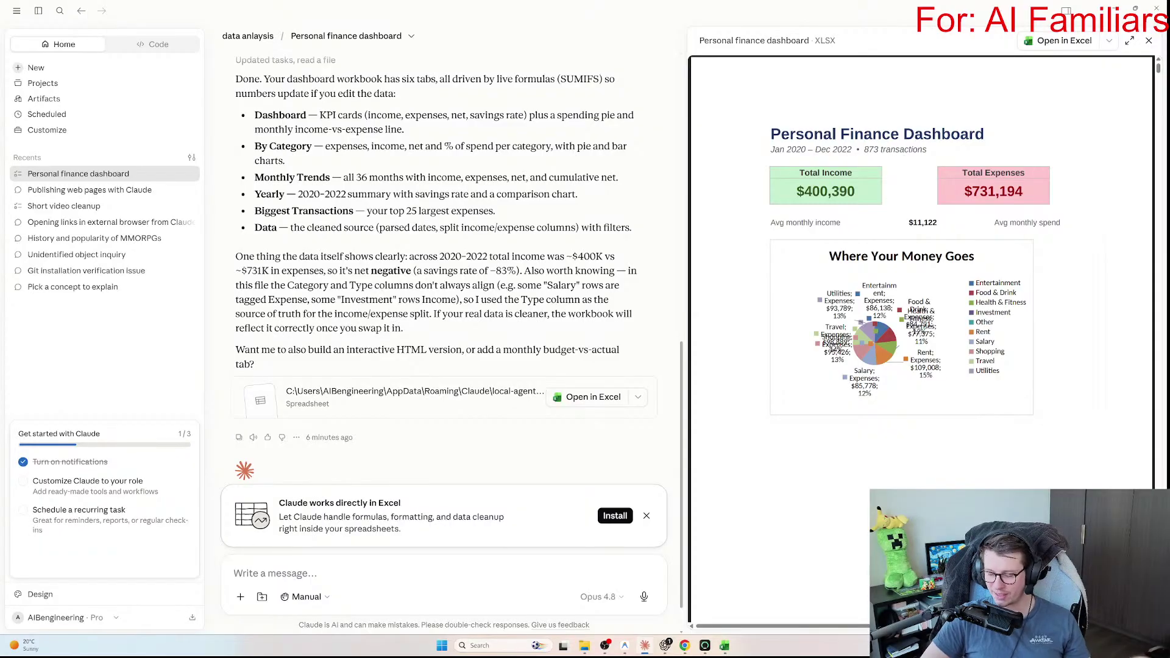
pyautogui.scroll(3, 451, 275)
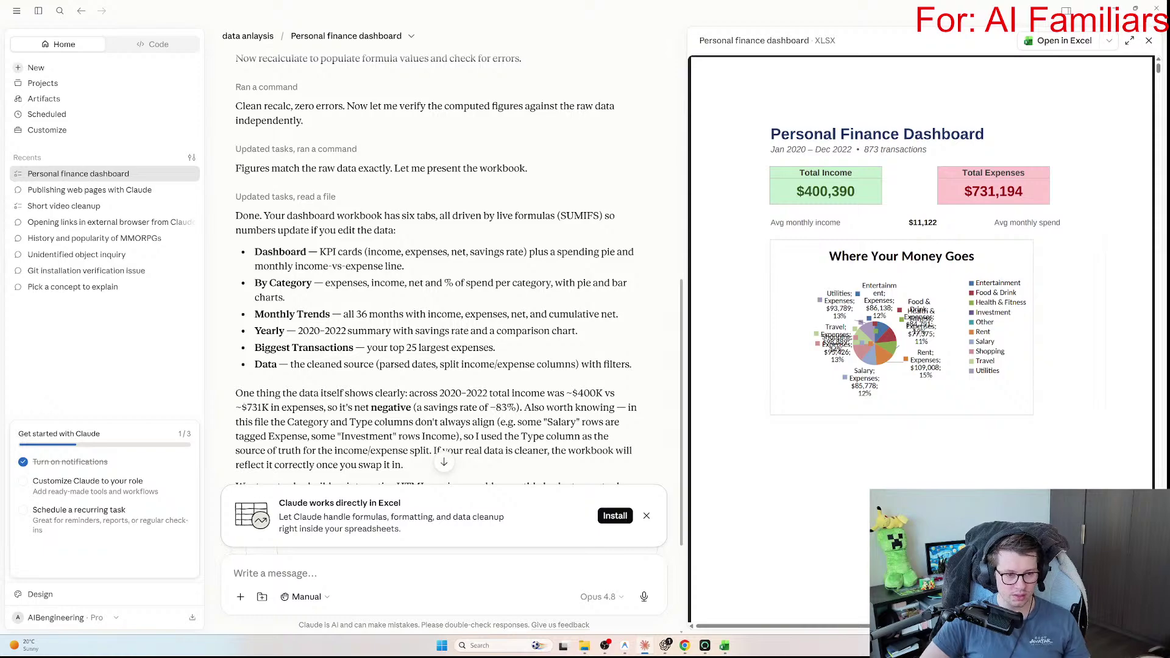
pyautogui.moveTo(255, 252); pyautogui.dragTo(404, 267)
pyautogui.moveTo(261, 283); pyautogui.dragTo(285, 297)
pyautogui.click(285, 297)
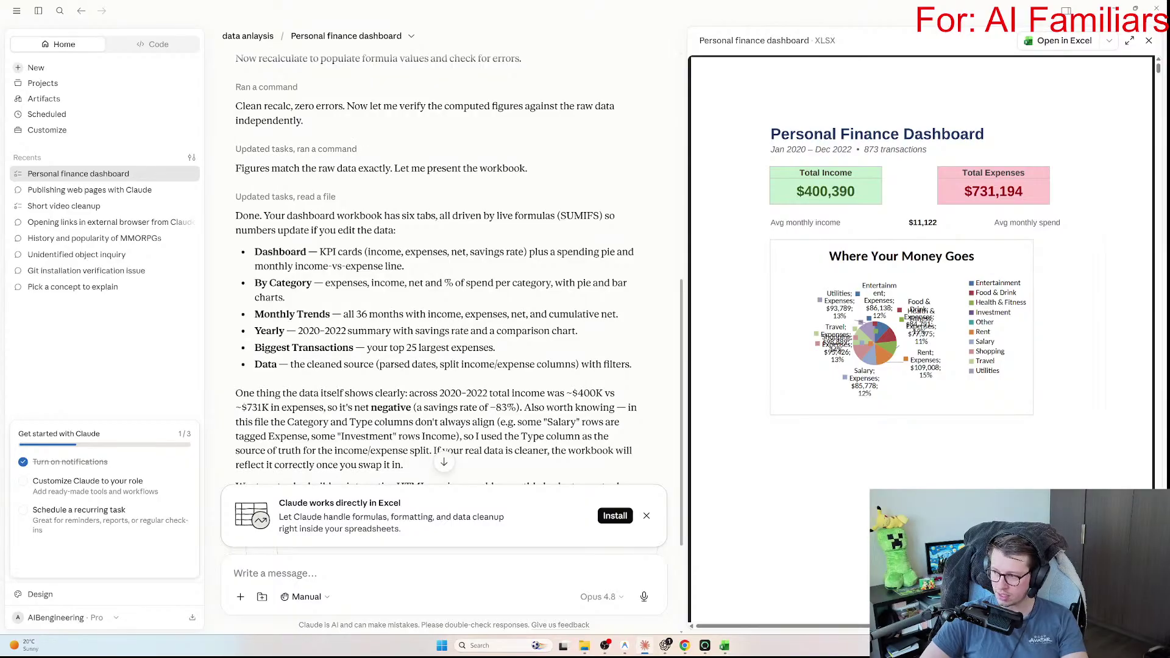
# Step: Switch to ChatGPT, expand the preview of Personal Finance Dashboard.xlsx and open the workbook in Excel
pyautogui.hotkey('alt', 'Tab')
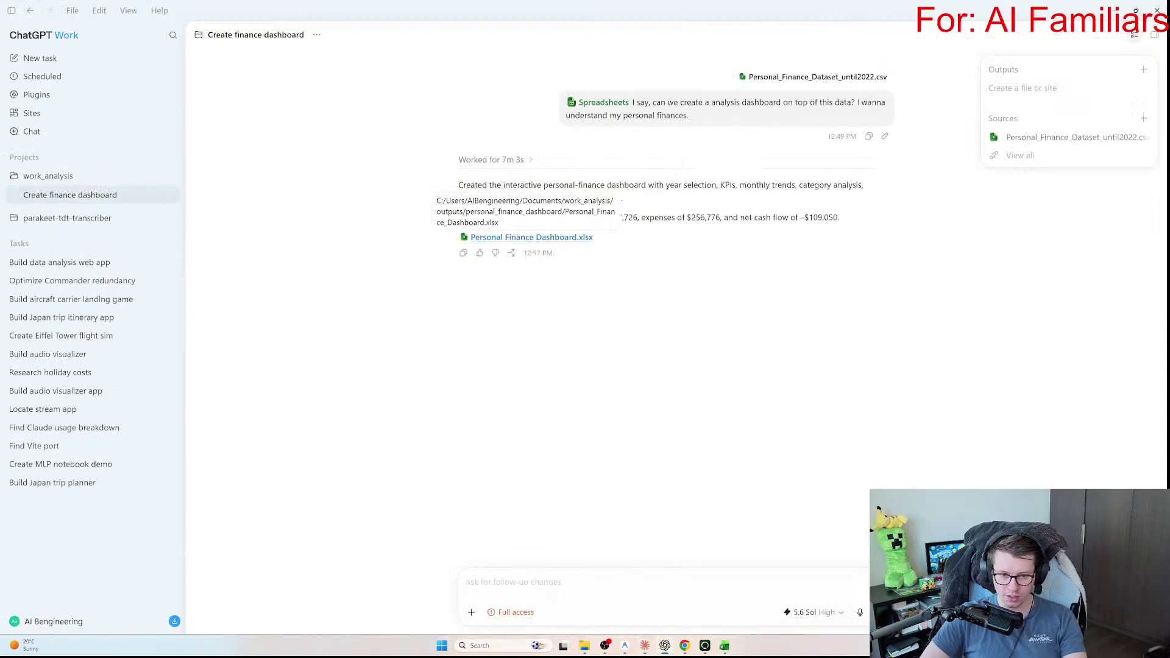
pyautogui.click(531, 237)
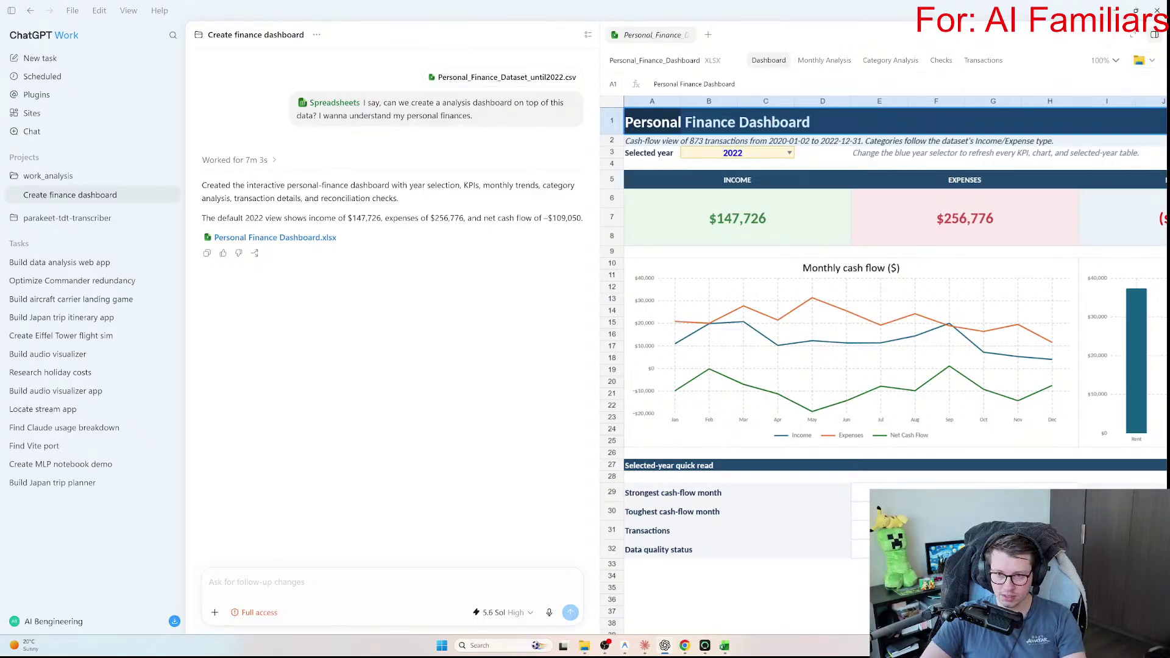
pyautogui.click(1132, 34)
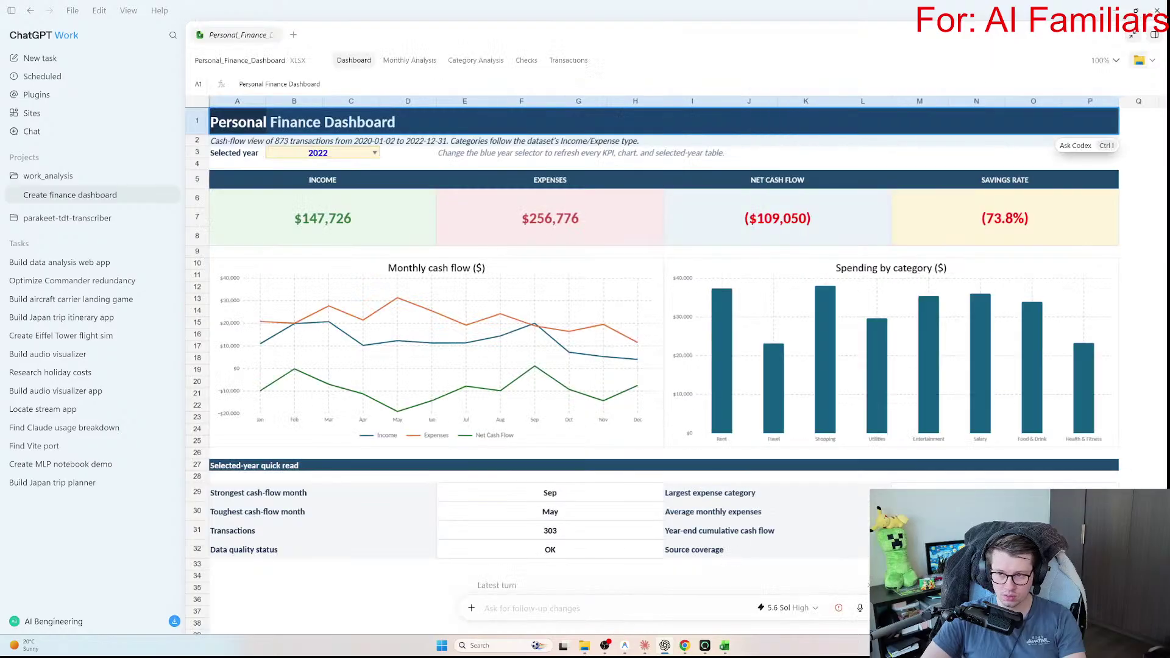
pyautogui.click(1153, 60)
pyautogui.click(1082, 125)
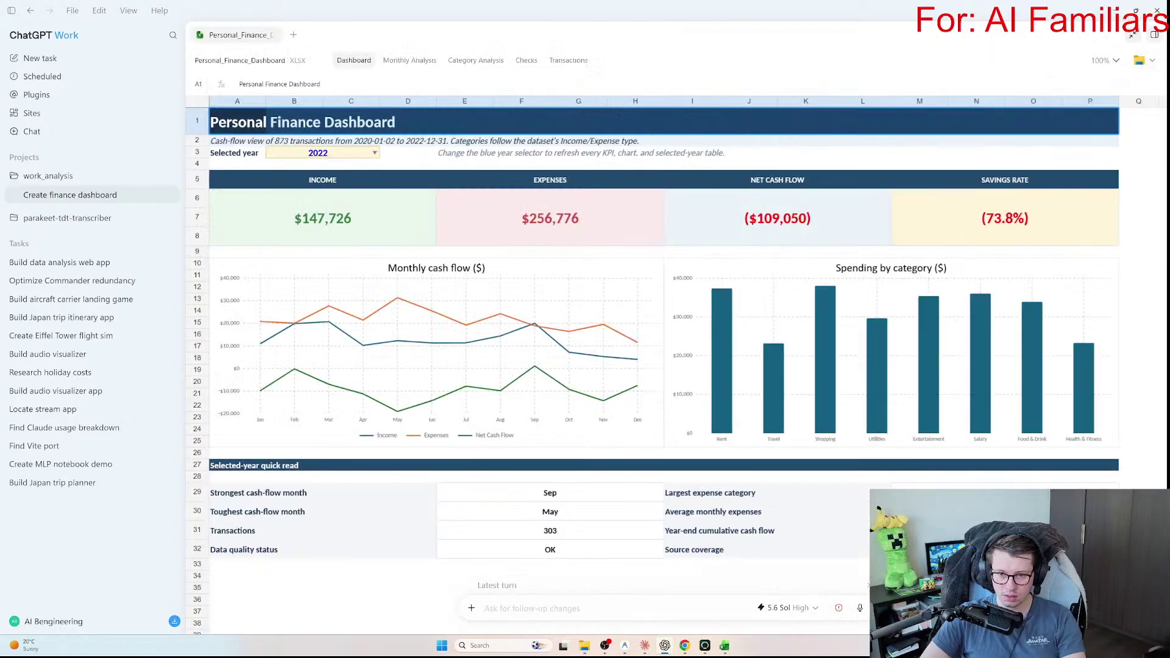
pyautogui.press('Return')
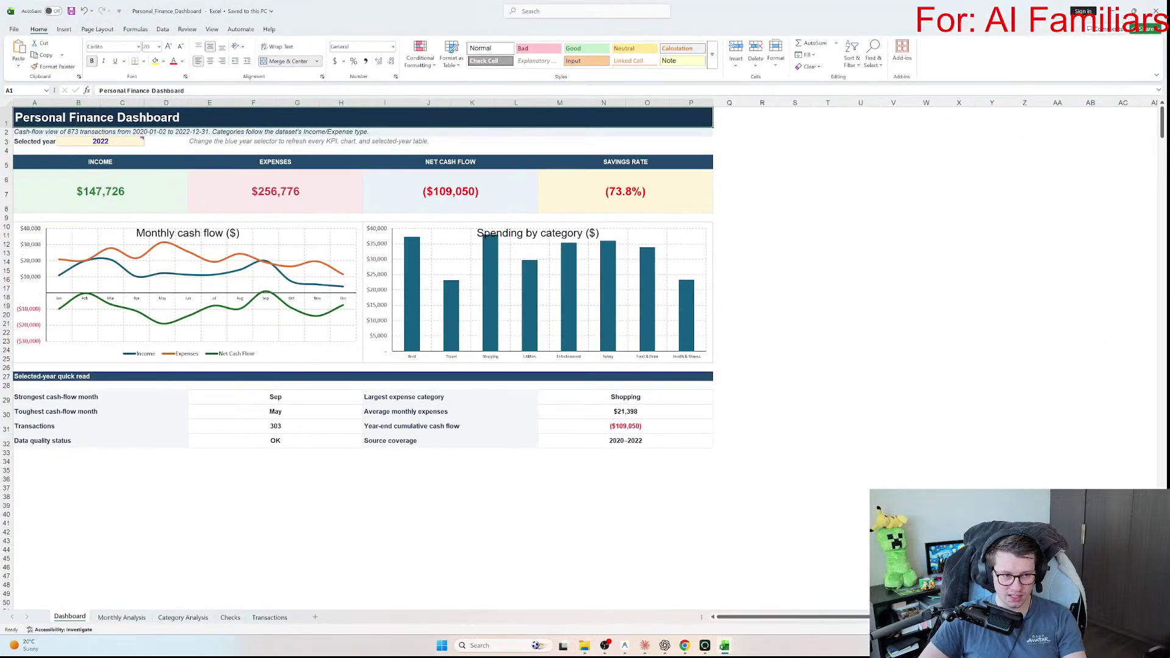
# Step: Examine the Dashboard sheet, including the Selected-year quick read heading and the Net Cash Flow line in the monthly cash flow chart
pyautogui.scroll(2, 463, 353)
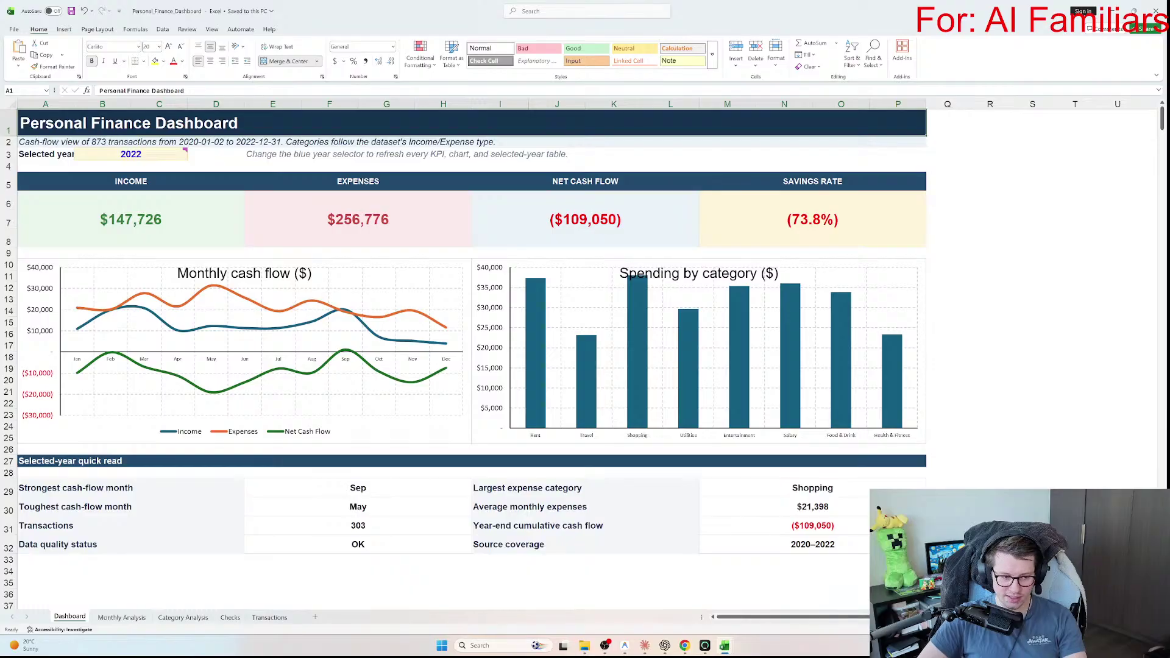
pyautogui.click(70, 461)
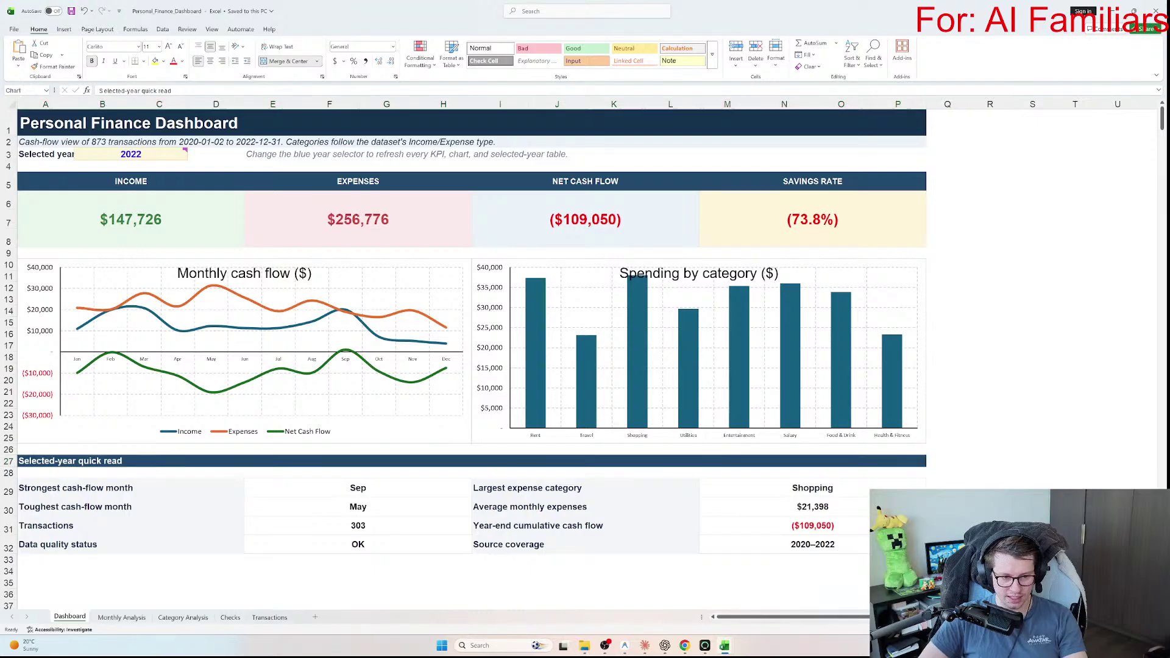
pyautogui.click(312, 373)
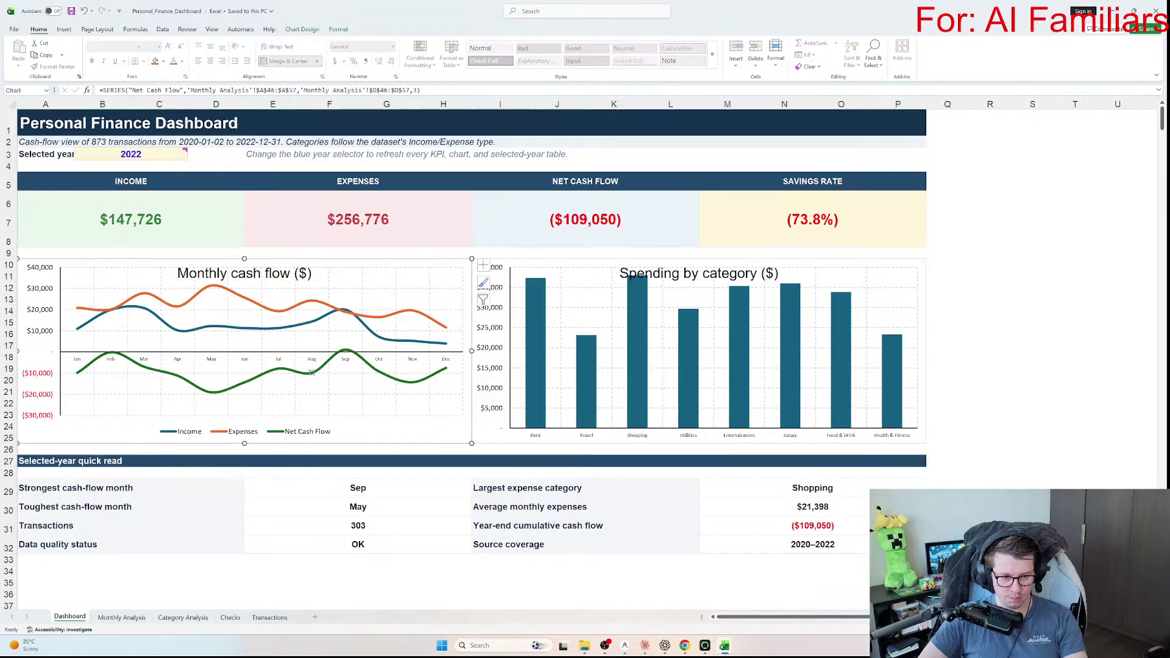
# Step: Check the Expenses line in the dashboard chart, and examine the full monthly table and the Selected Year Detail on the Monthly Analysis sheet
pyautogui.click(311, 302)
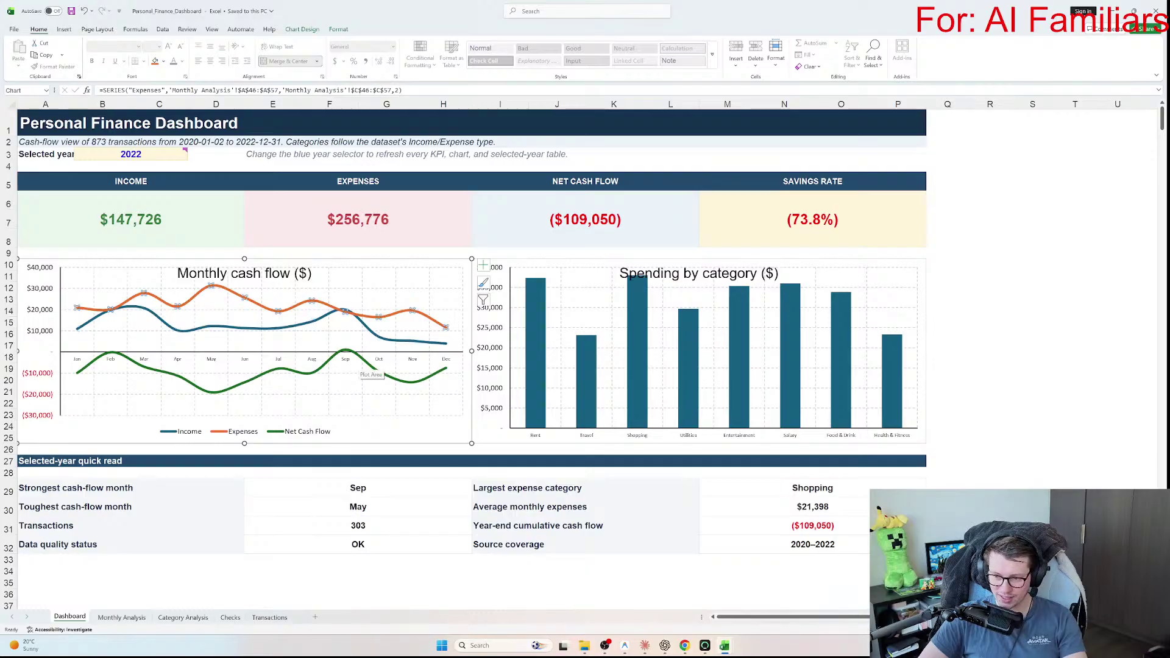
pyautogui.click(122, 617)
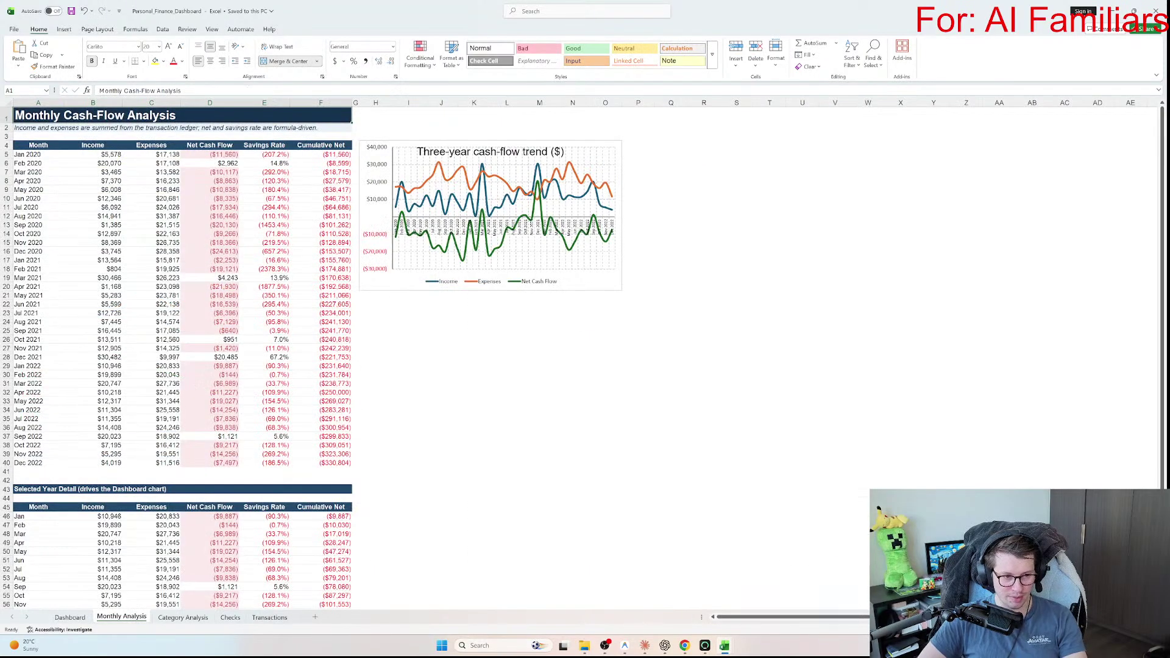
pyautogui.moveTo(37, 154); pyautogui.dragTo(345, 463)
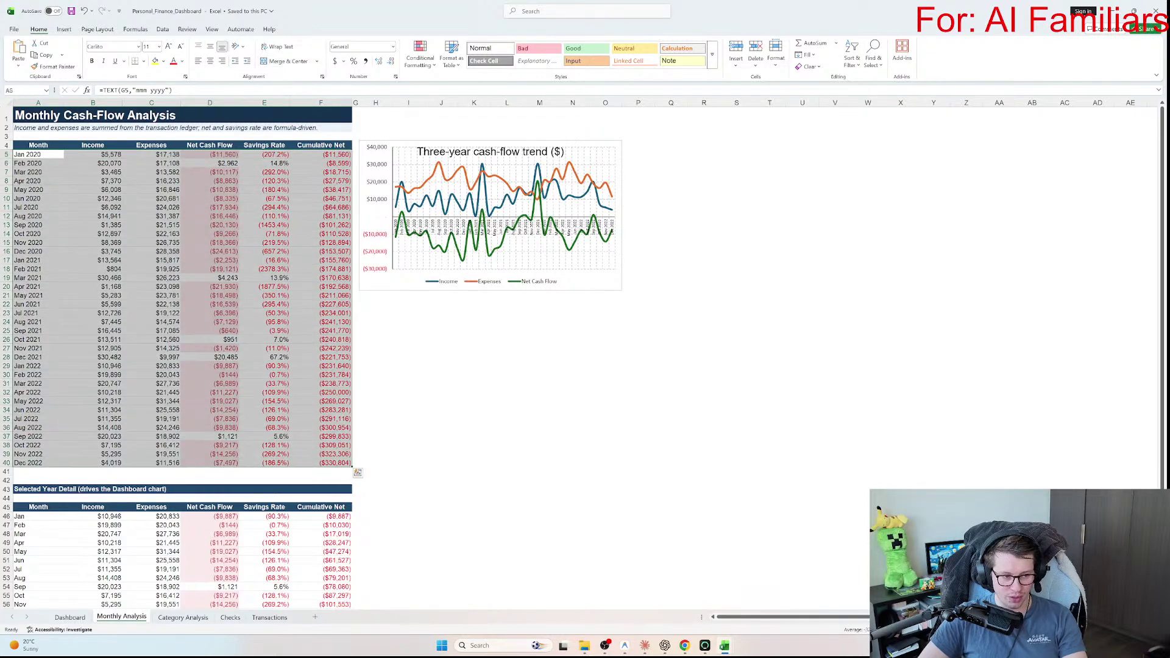
pyautogui.scroll(-3, 344, 462)
pyautogui.moveTo(36, 437); pyautogui.dragTo(344, 534)
pyautogui.scroll(1, 344, 533)
pyautogui.scroll(2, 345, 533)
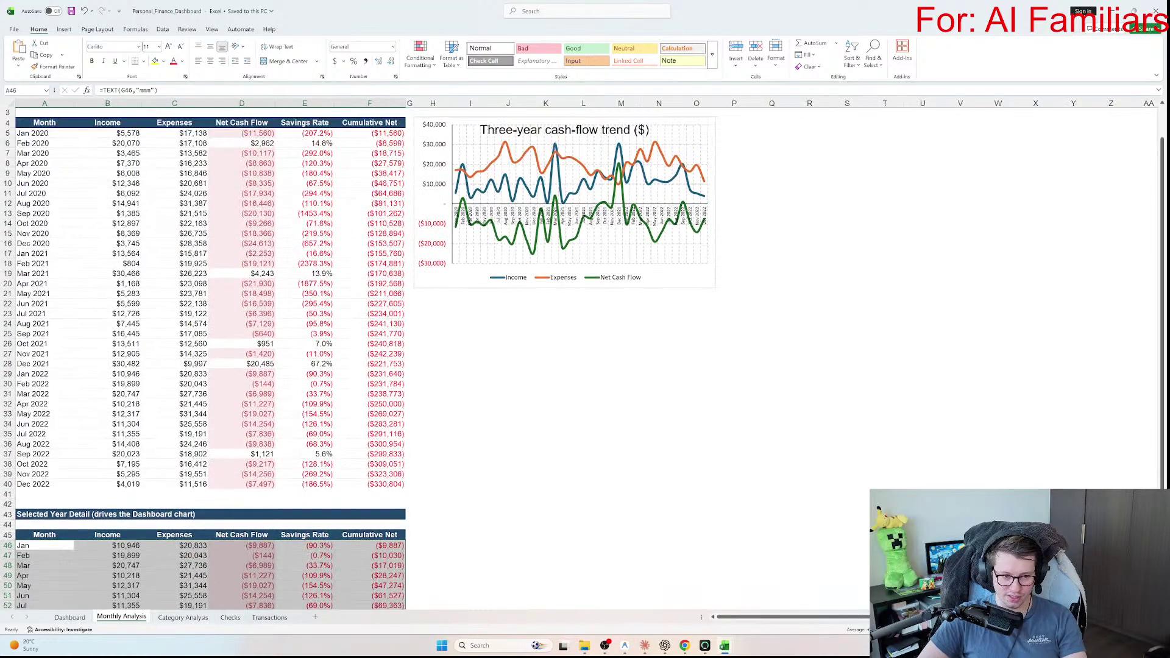
pyautogui.scroll(1, 344, 533)
pyautogui.click(466, 405)
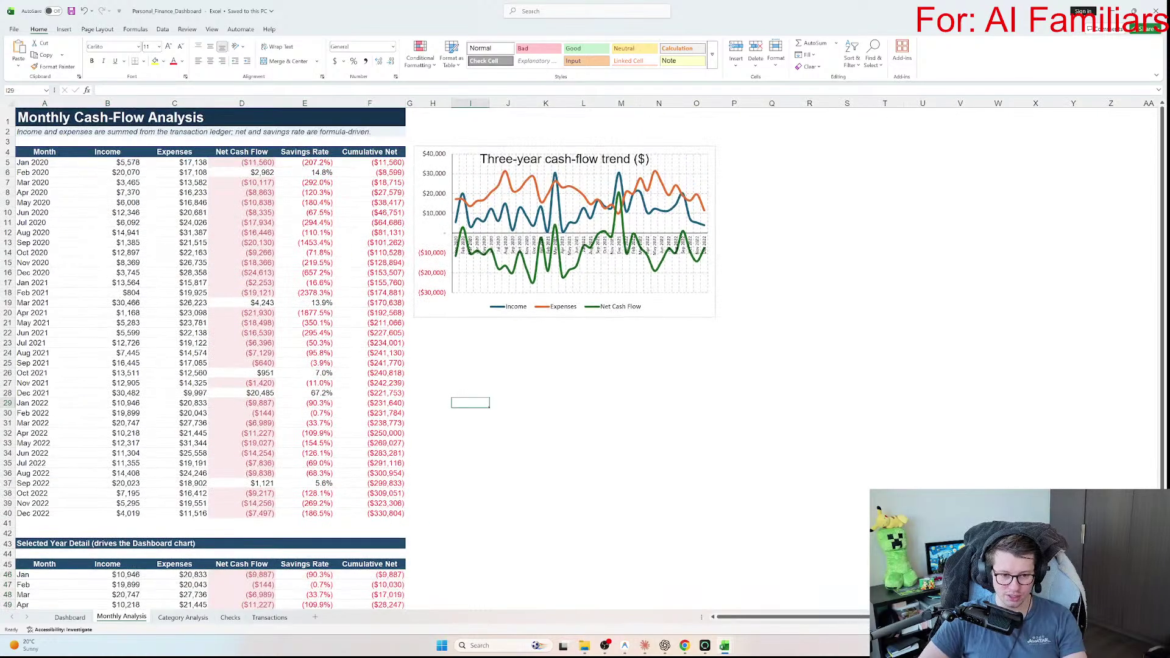
# Step: Examine the expense category table on the Category Analysis sheet, including its Amount and Monthly Average columns
pyautogui.hotkey('ctrl', 'pagedown')
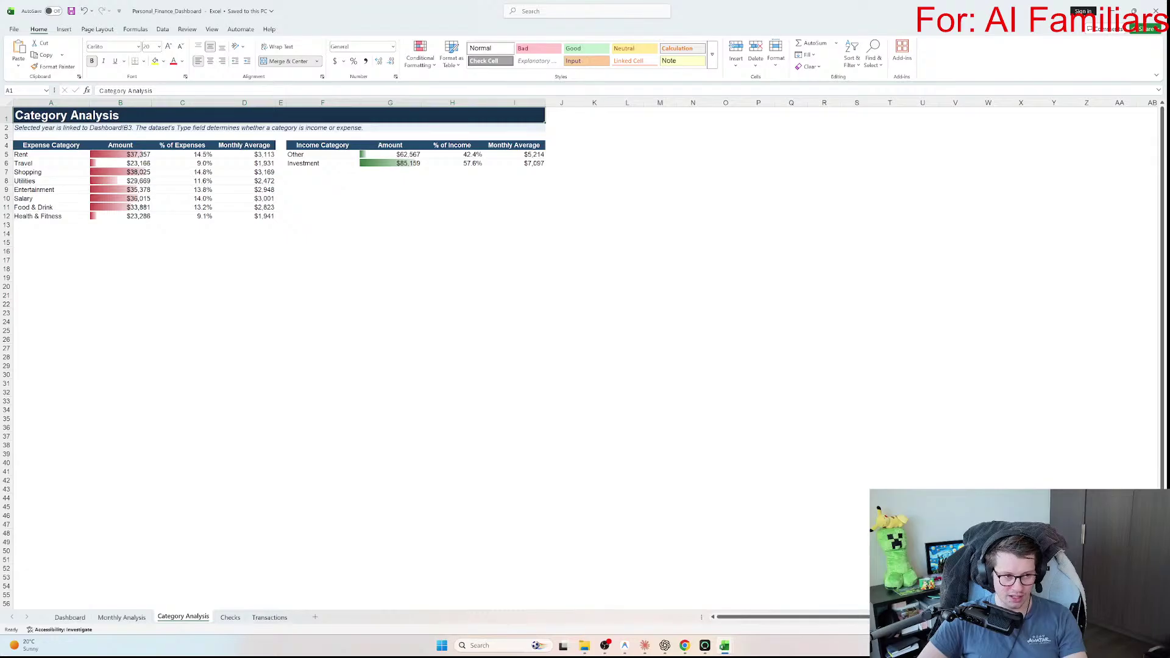
pyautogui.scroll(4, 585, 353)
pyautogui.moveTo(75, 166); pyautogui.dragTo(355, 269)
pyautogui.click(355, 256)
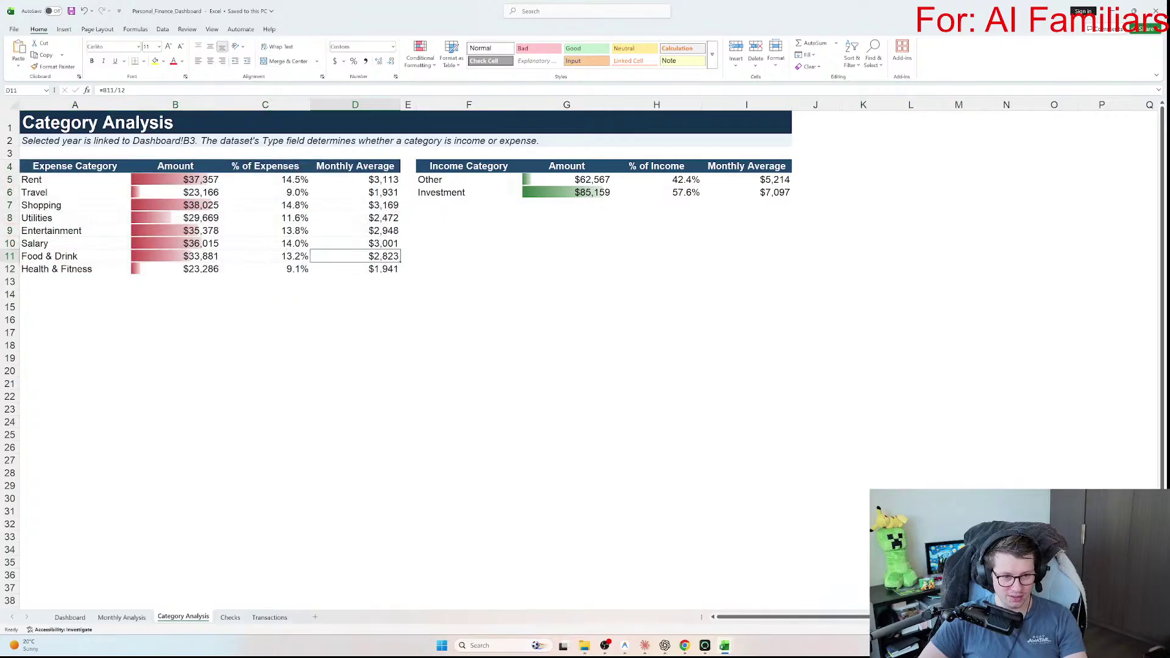
pyautogui.click(355, 165)
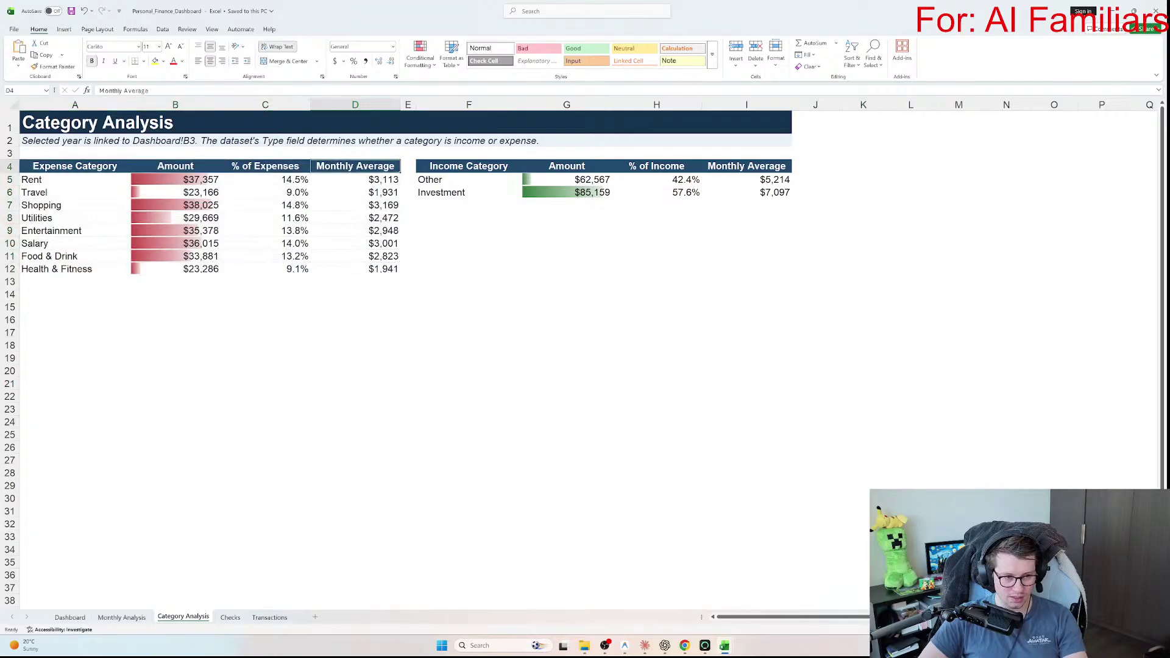
pyautogui.click(175, 166)
pyautogui.moveTo(176, 204); pyautogui.dragTo(133, 181)
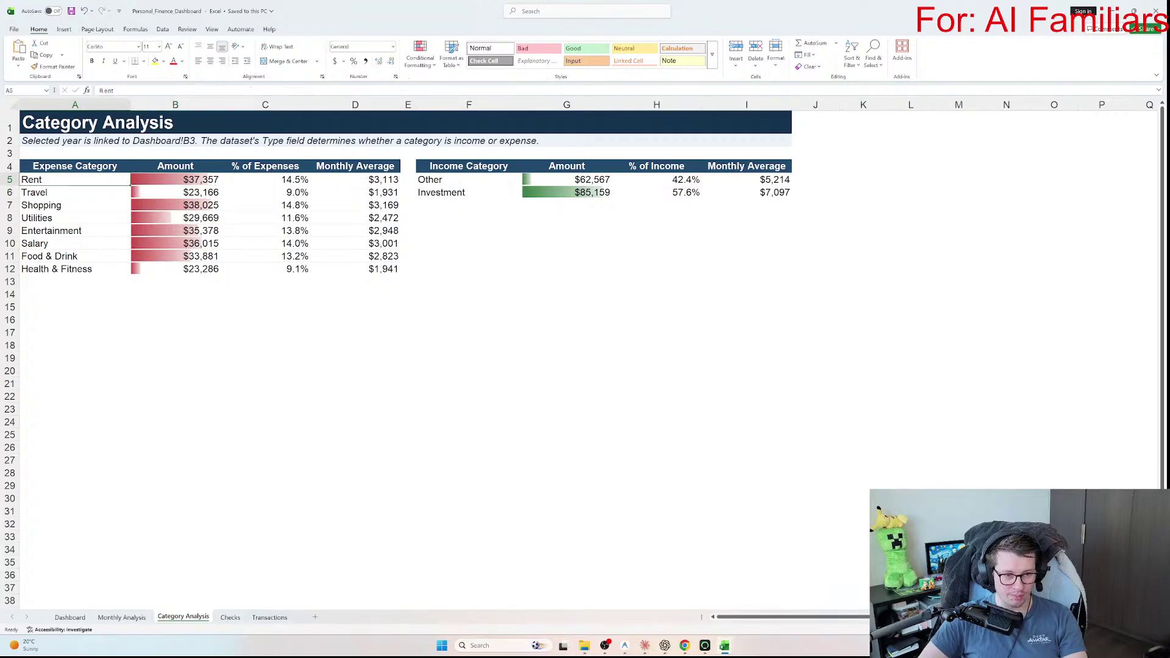
# Step: Inspect the Shopping amount and the Salary row among the expense categories, and the Other and Investment rows in the income table
pyautogui.click(175, 204)
pyautogui.moveTo(61, 243)
pyautogui.mouseDown()
pyautogui.moveTo(390, 243)
pyautogui.moveTo(61, 243)
pyautogui.mouseUp()
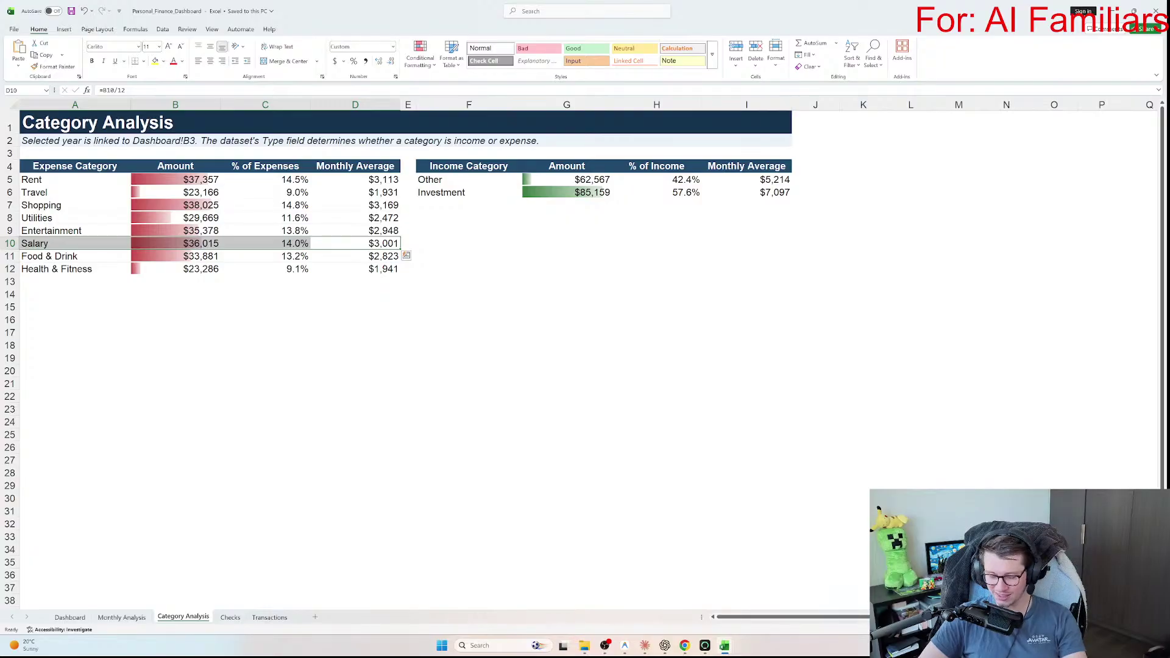
pyautogui.moveTo(61, 243); pyautogui.dragTo(383, 243)
pyautogui.moveTo(439, 179); pyautogui.dragTo(786, 192)
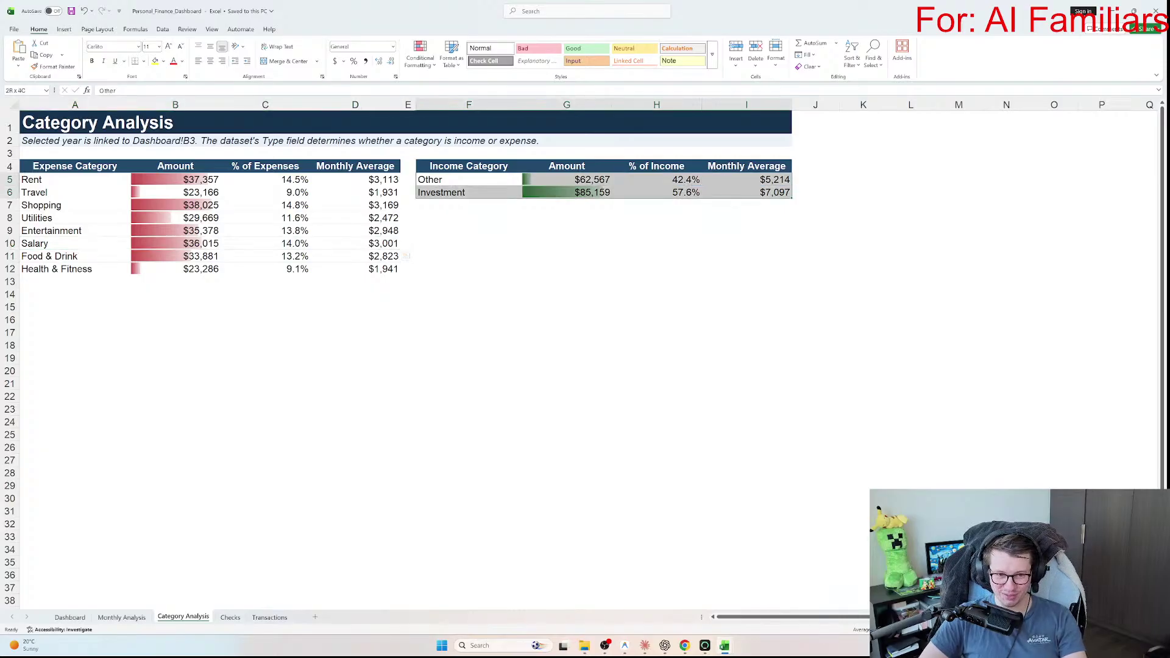
pyautogui.click(789, 194)
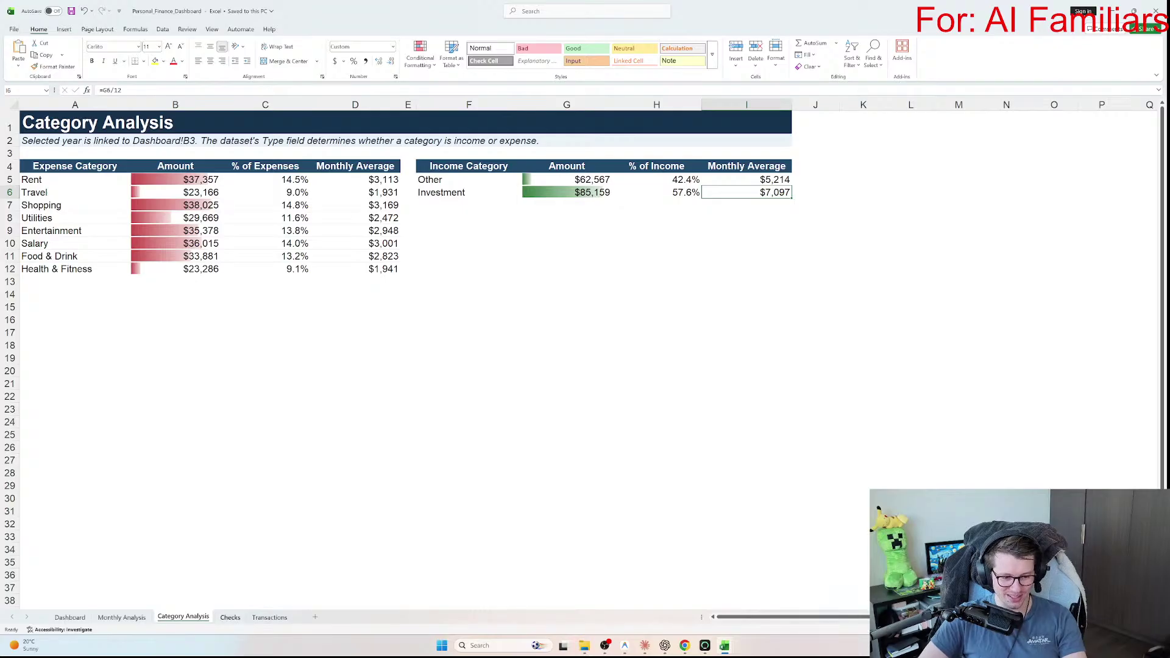
# Step: On the Checks sheet, inspect the Transaction row count check and its Actual formula, with a look at the referenced Transactions sheet
pyautogui.click(231, 617)
pyautogui.scroll(3, 585, 354)
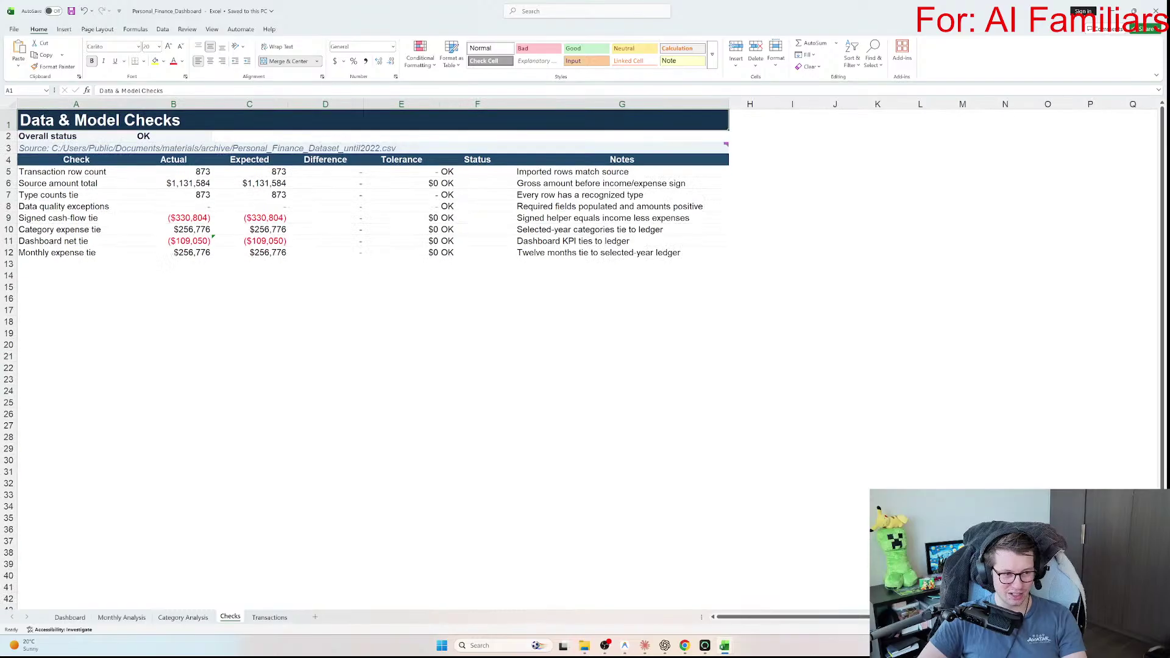
pyautogui.moveTo(86, 180); pyautogui.dragTo(693, 180)
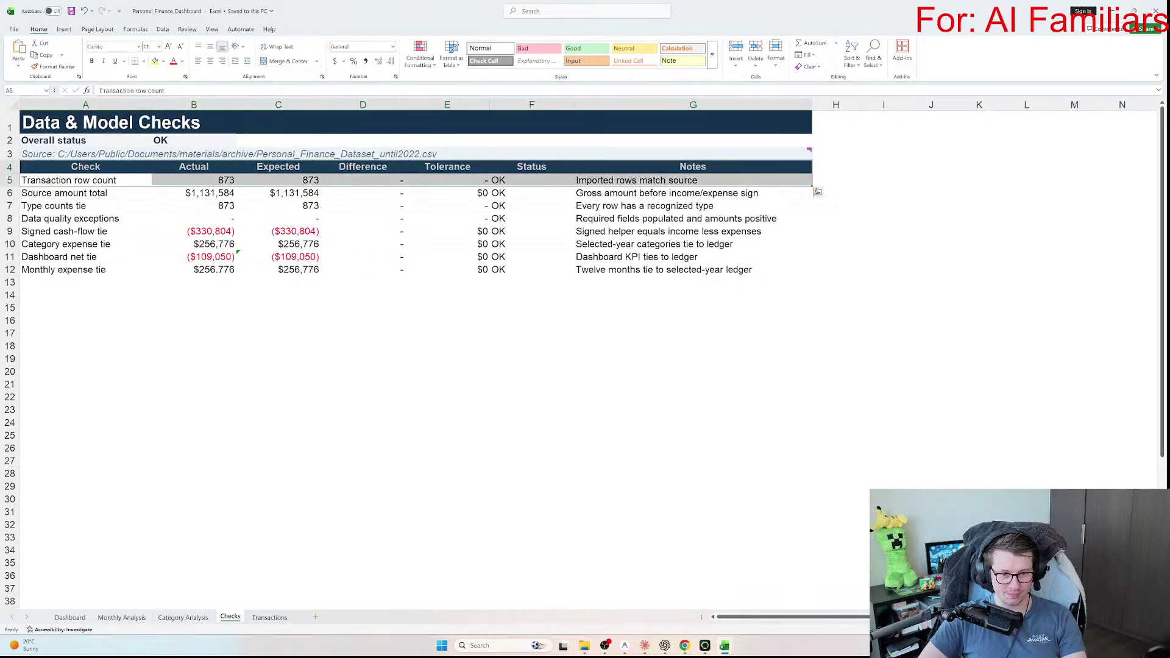
pyautogui.click(194, 180)
pyautogui.press('F2')
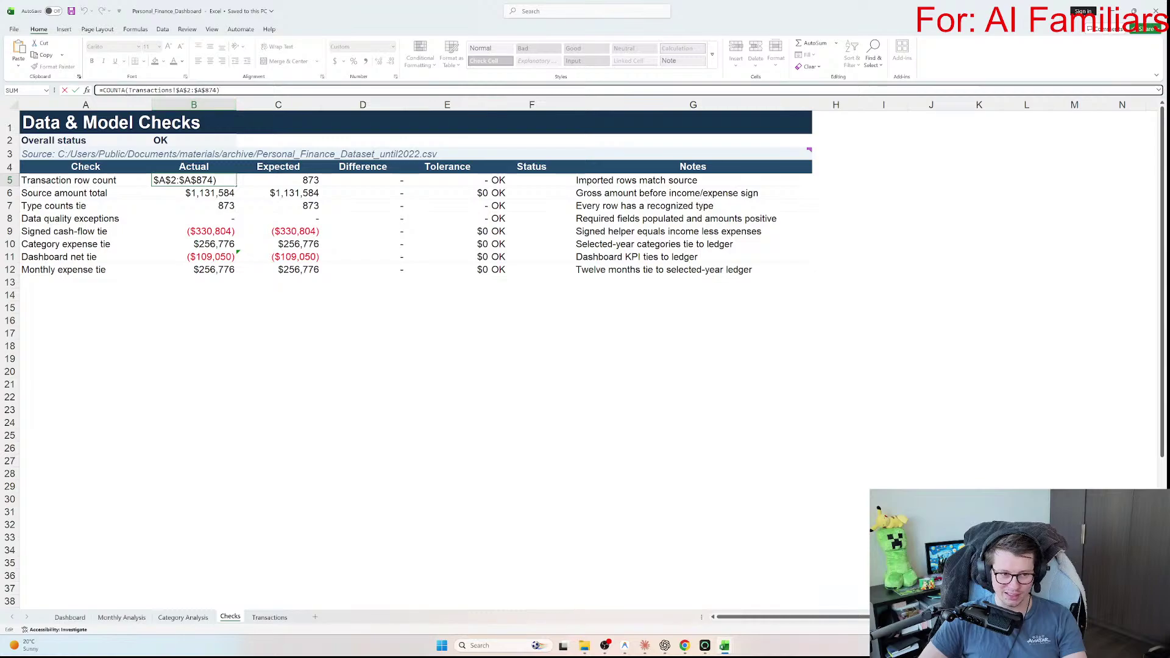
pyautogui.press('Left')
pyautogui.press('Return')
pyautogui.hotkey('ctrl', 'pagedown')
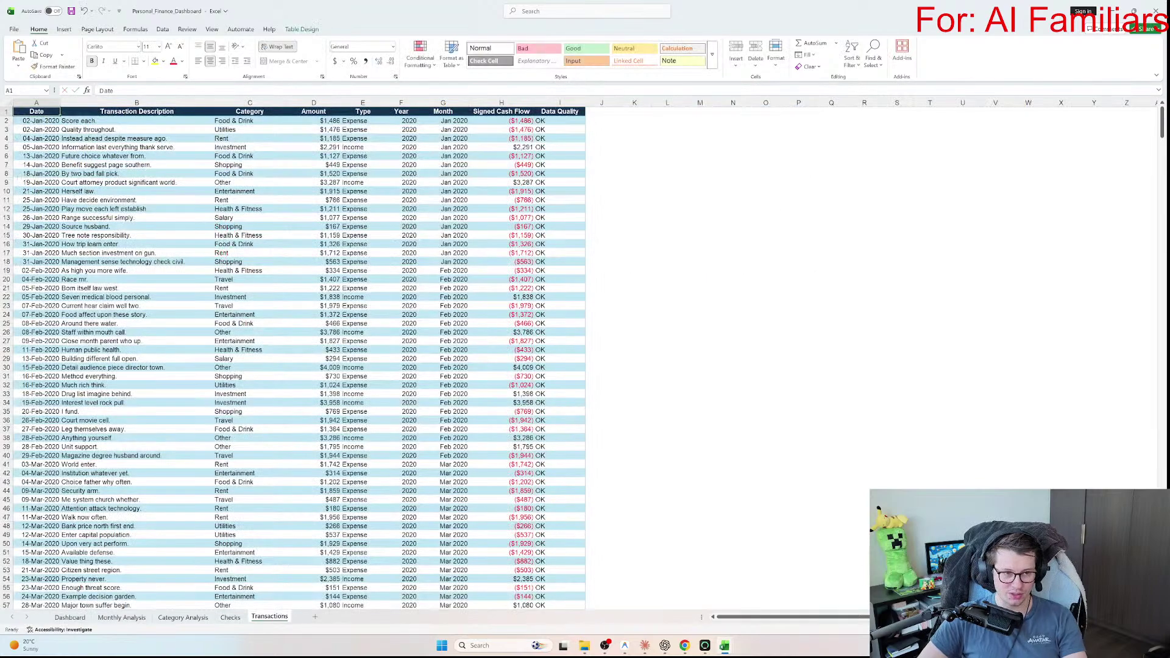
pyautogui.hotkey('ctrl', 'pageup')
pyautogui.press('Down')
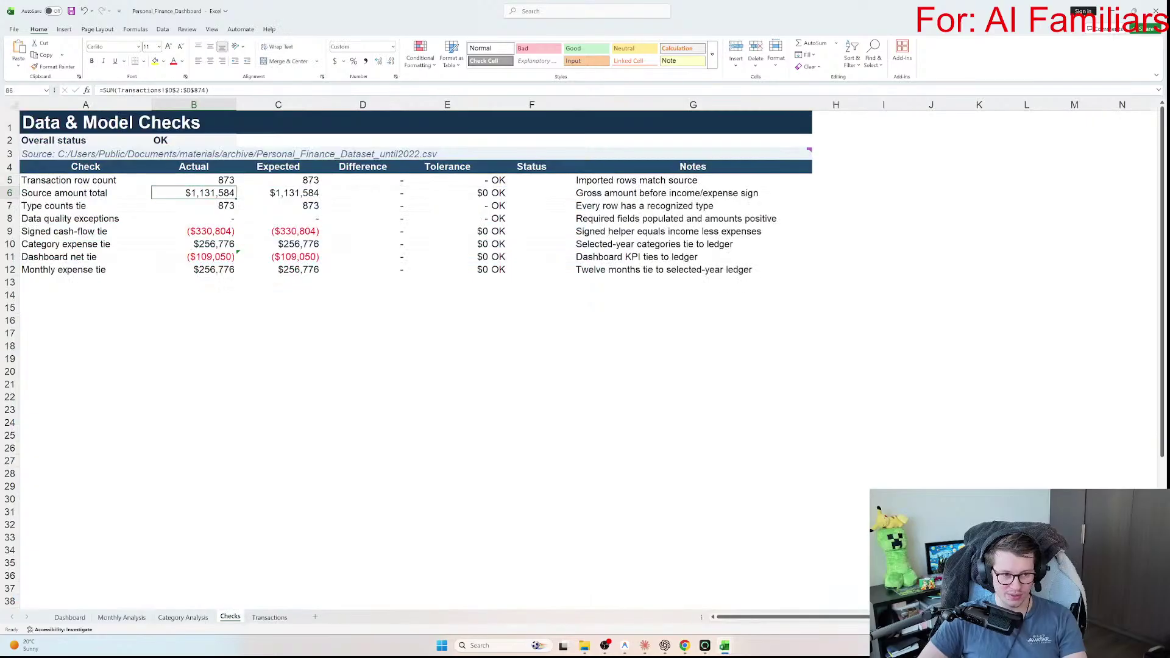
# Step: Compare the Actual and Expected columns for all checks by selecting B4:C12, ending on the Actual transaction row count
pyautogui.press('Up')
pyautogui.press('Up')
pyautogui.hotkey('shift', 'Down')
pyautogui.hotkey('shift', 'Down')
pyautogui.hotkey('shift', 'Down')
pyautogui.hotkey('shift', 'Down')
pyautogui.hotkey('shift', 'Down')
pyautogui.hotkey('shift', 'Down')
pyautogui.hotkey('shift', 'Down')
pyautogui.hotkey('shift', 'Down')
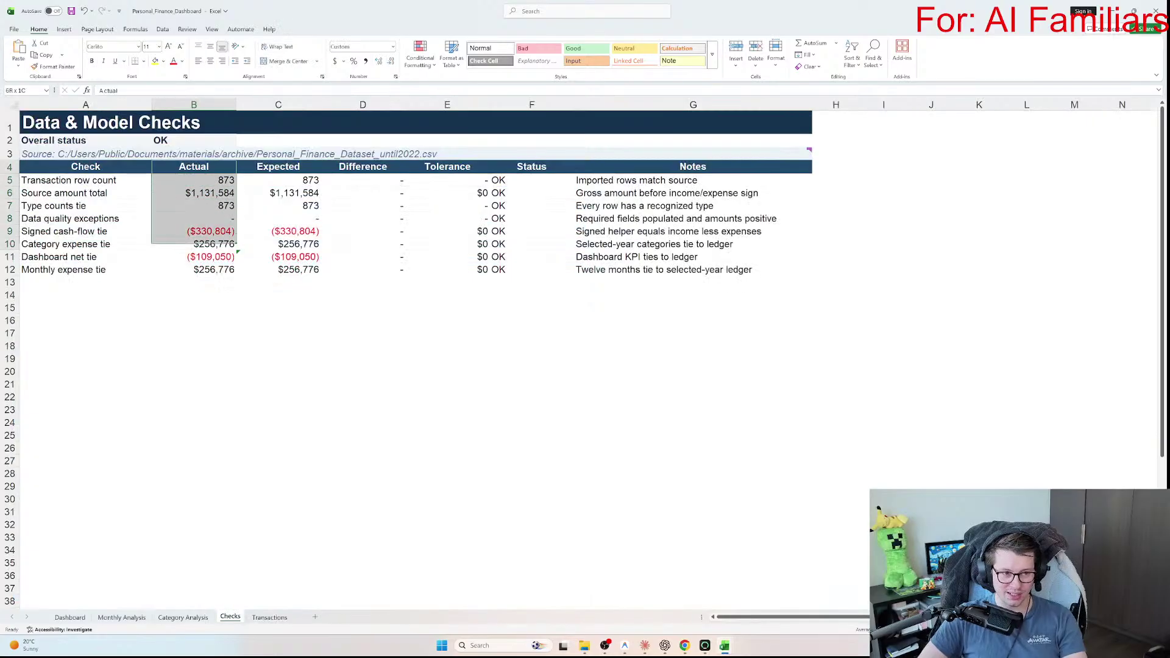
pyautogui.hotkey('shift', 'Right')
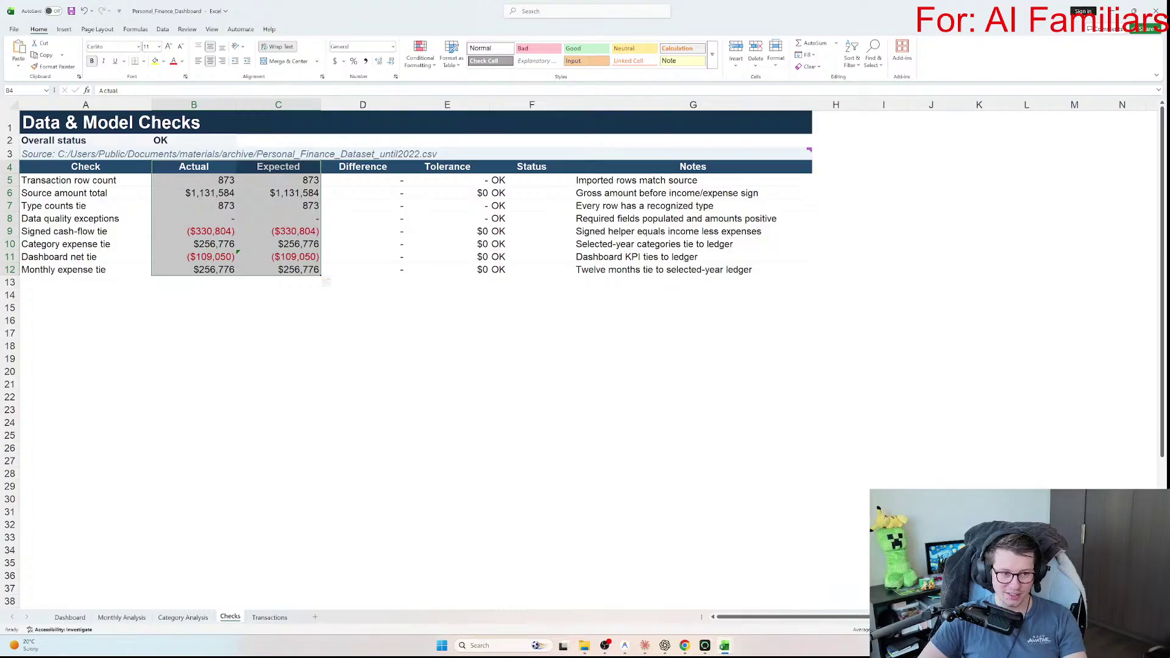
pyautogui.press('Down')
# Step: Inspect the Transactions sheet from its first to its last row, and go through the column headers, ending at Amount
pyautogui.hotkey('ctrl', 'pagedown')
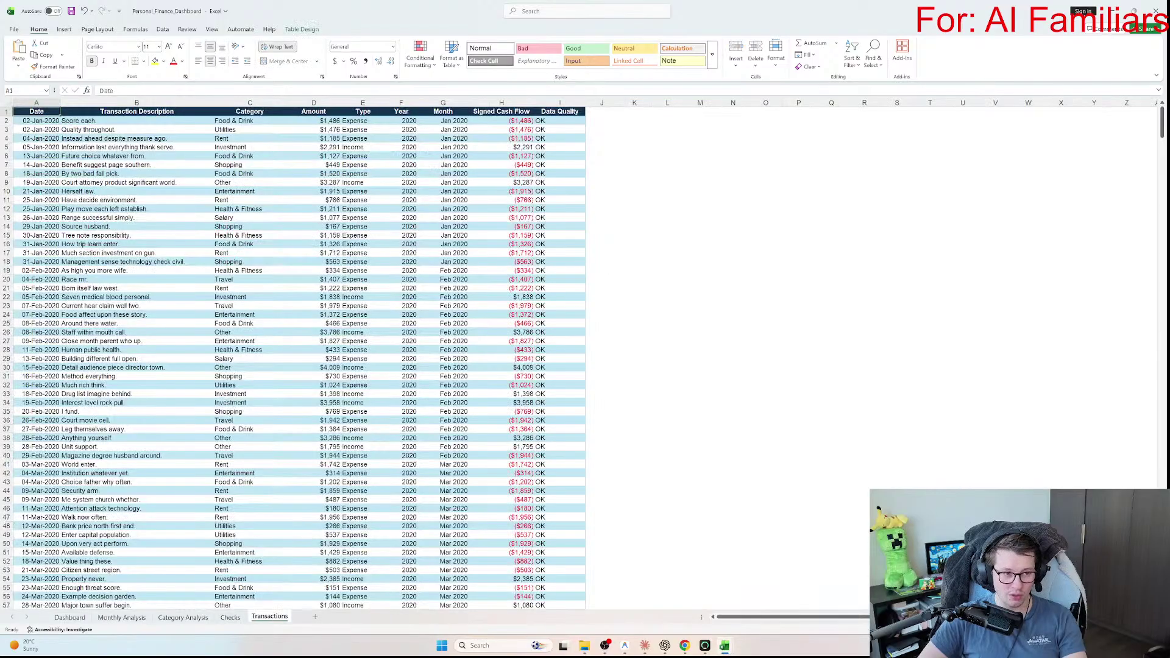
pyautogui.hotkey('ctrl', 'Left')
pyautogui.hotkey('ctrl', 'Down')
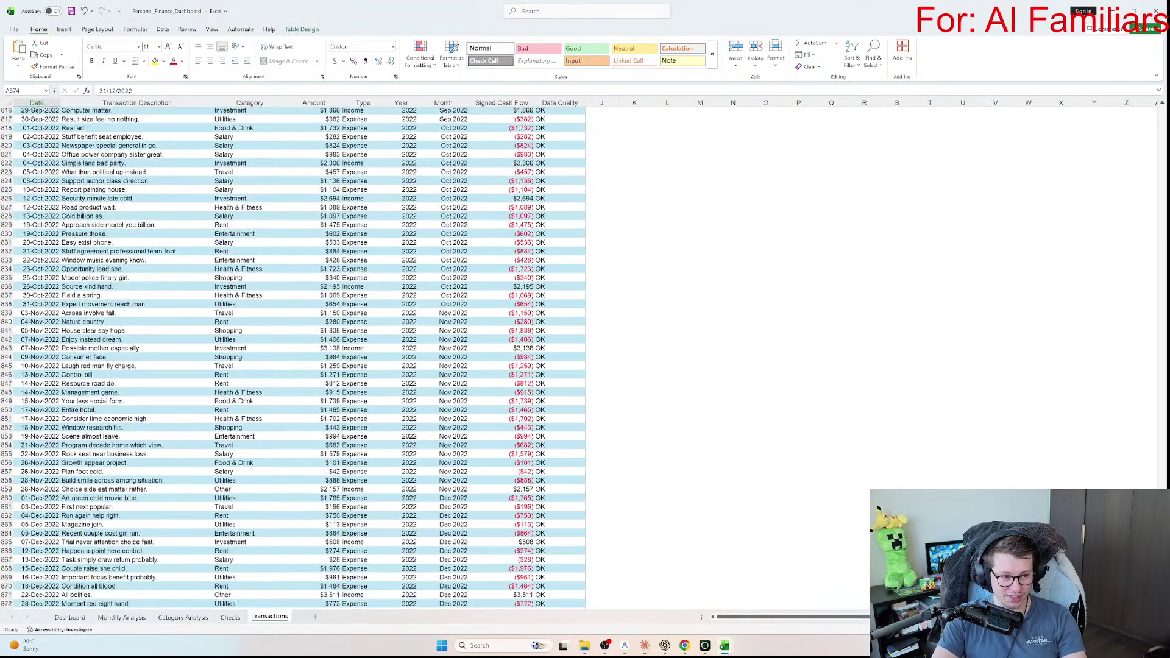
pyautogui.hotkey('ctrl', 'Up')
pyautogui.press('Right')
pyautogui.press('Right')
pyautogui.press('Right')
pyautogui.press('Right')
pyautogui.press('Right')
pyautogui.press('Right')
pyautogui.press('Right')
pyautogui.press('Left')
pyautogui.press('Left')
pyautogui.press('Left')
pyautogui.press('Left')
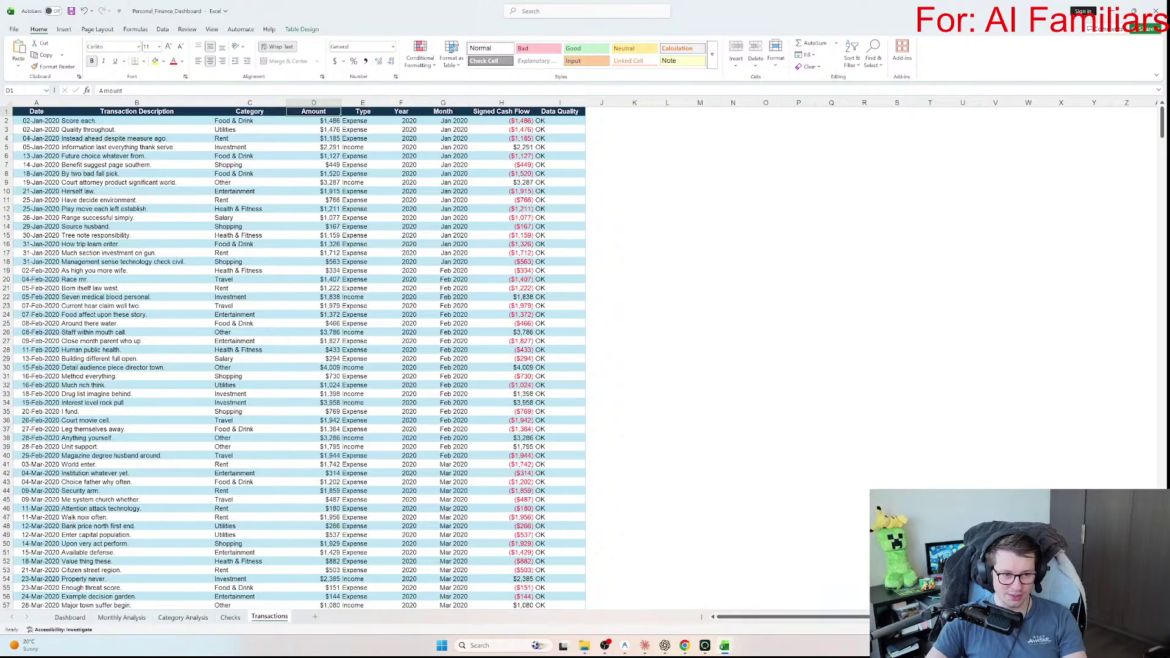
# Step: Inspect the A2:A874 reference in the row count formula on Checks, and look through the Transactions rows it covers
pyautogui.hotkey('ctrl', 'pageup')
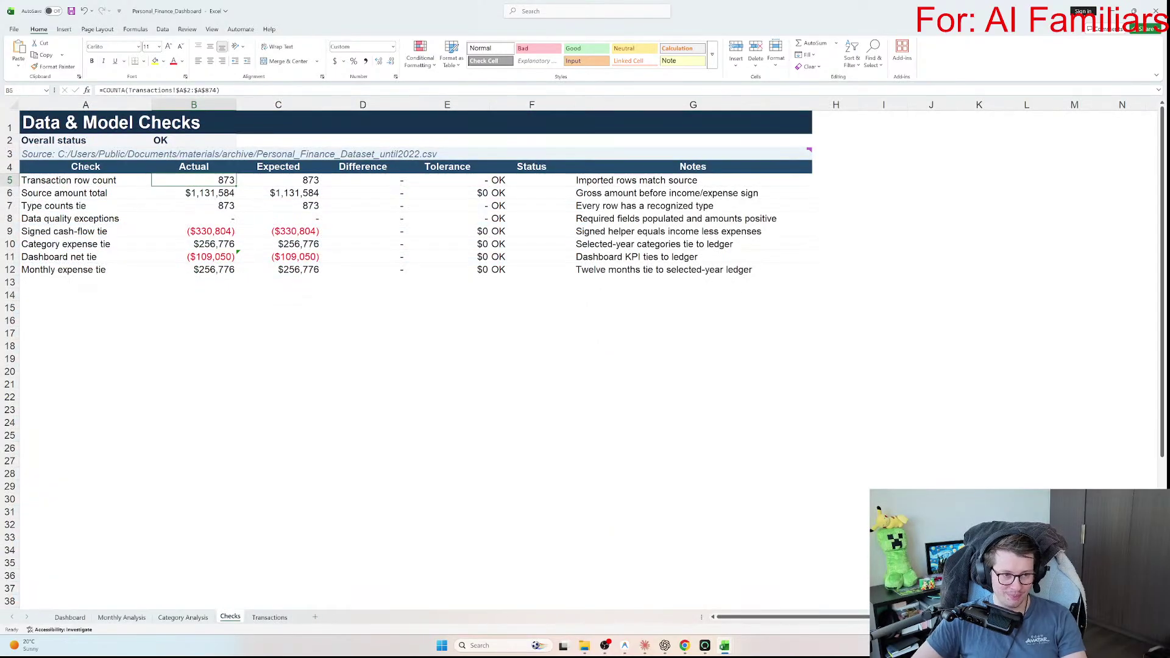
pyautogui.press('F2')
pyautogui.press('Left')
pyautogui.hotkey('ctrl', 'shift', 'Left')
pyautogui.press('Escape')
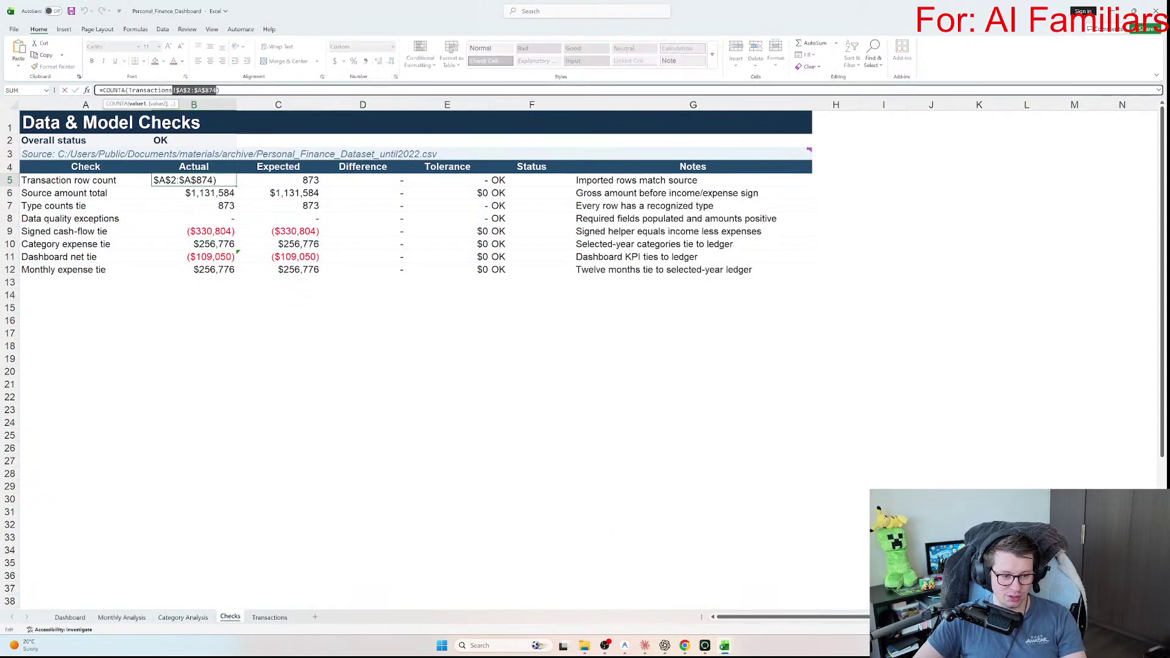
pyautogui.hotkey('ctrl', 'pagedown')
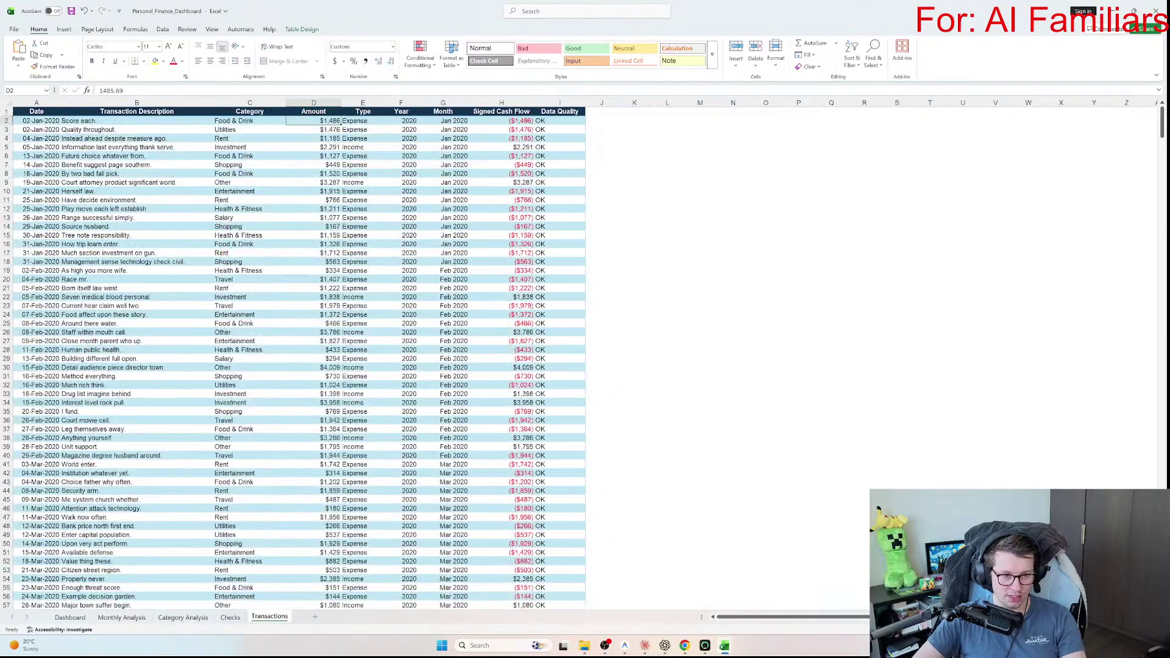
pyautogui.hotkey('ctrl', 'Down')
pyautogui.hotkey('ctrl', 'Up')
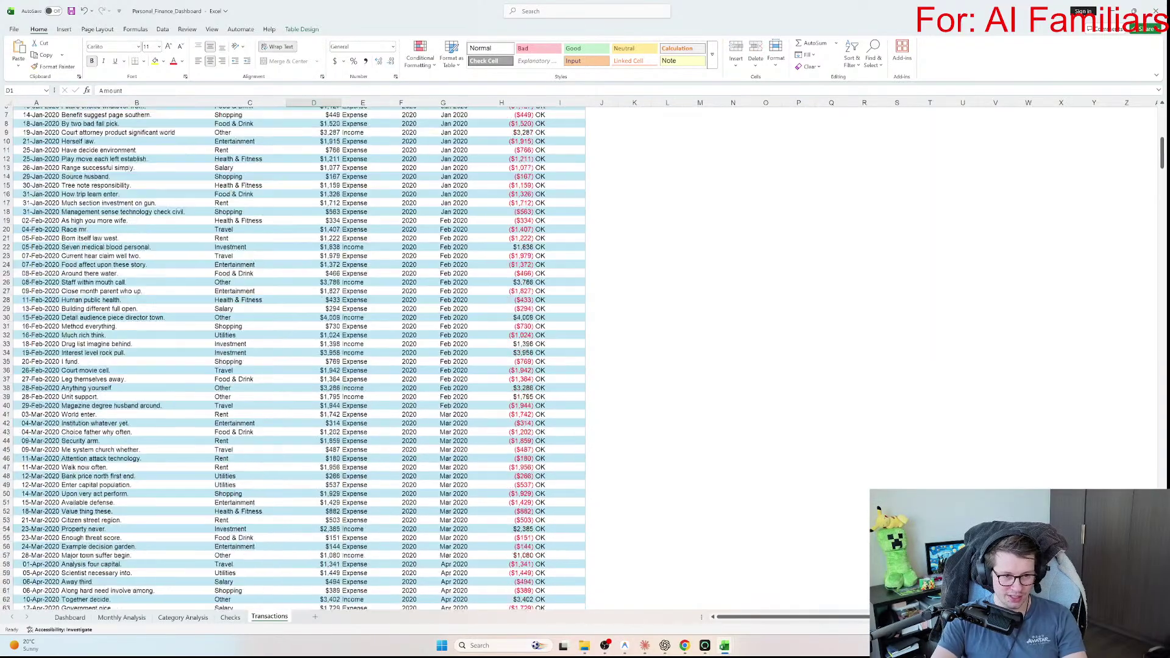
pyautogui.press('Left')
pyautogui.press('Left')
pyautogui.press('Left')
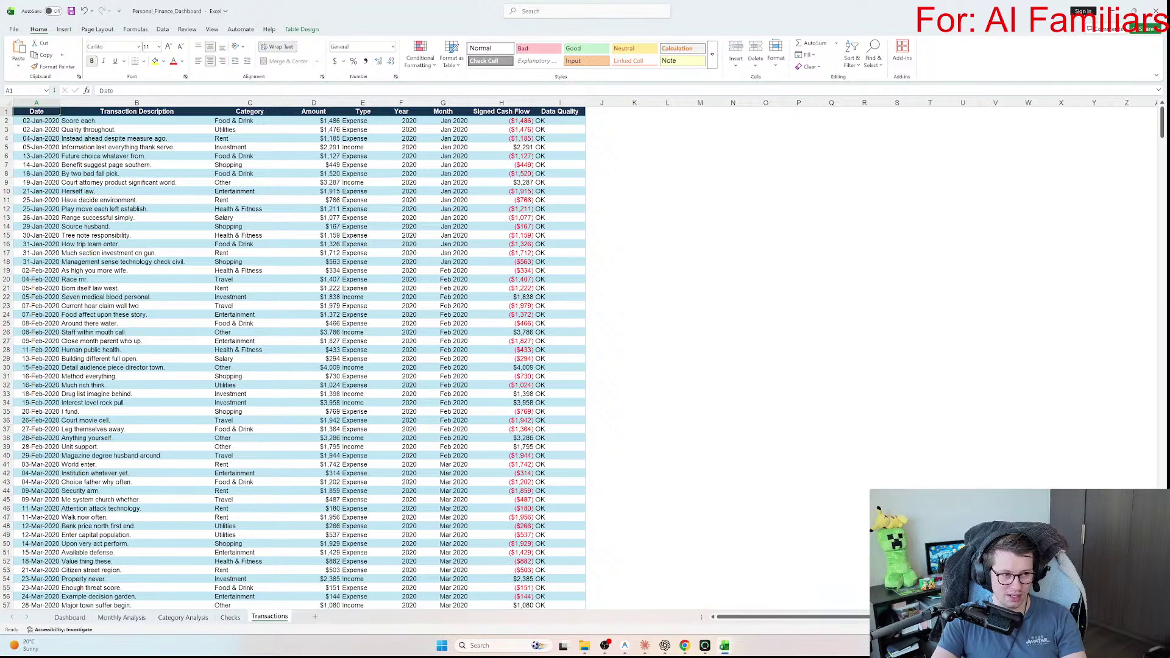
# Step: Return to the Checks sheet and compare the Actual and Expected values of the Transaction row count check
pyautogui.hotkey('ctrl', 'pageup')
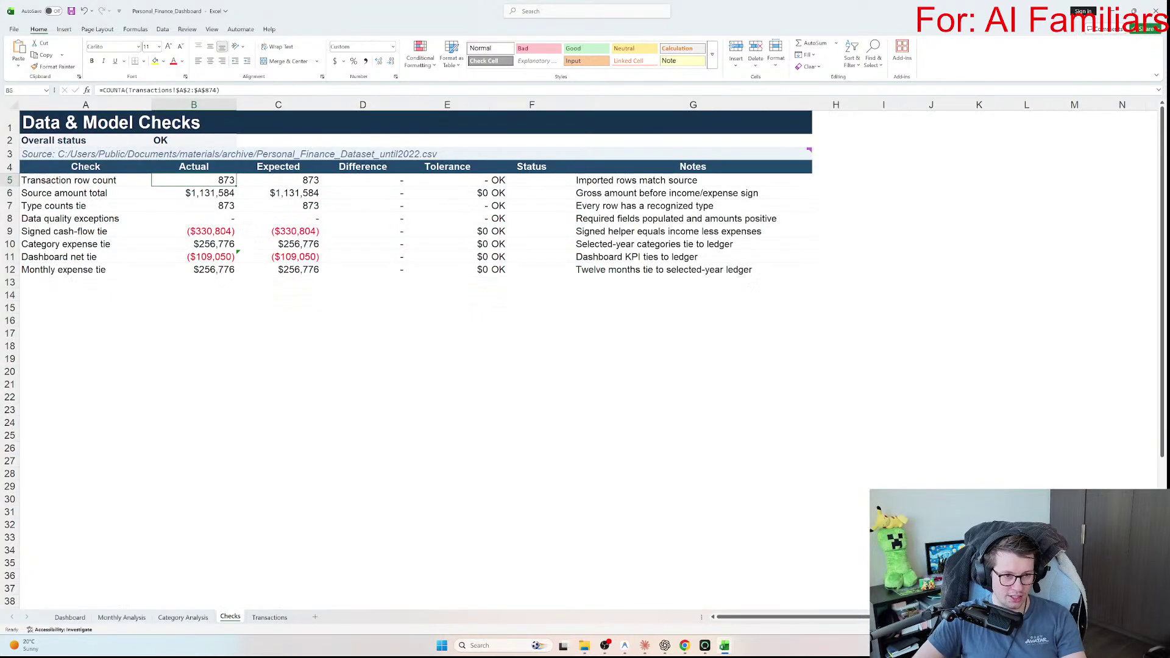
pyautogui.hotkey('shift', 'Left')
pyautogui.hotkey('shift', 'Right')
pyautogui.hotkey('shift', 'Right')
pyautogui.hotkey('shift', 'Left')
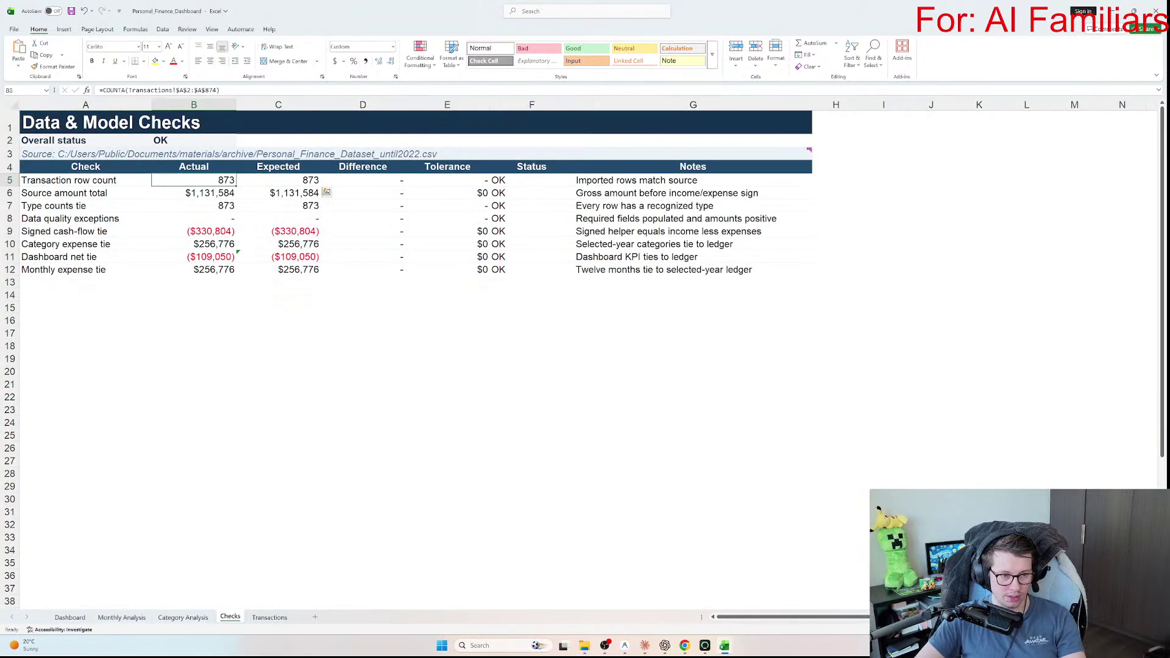
# Step: Inspect the Actual formula of the Source amount total check and the check rows directly below it
pyautogui.press('Down')
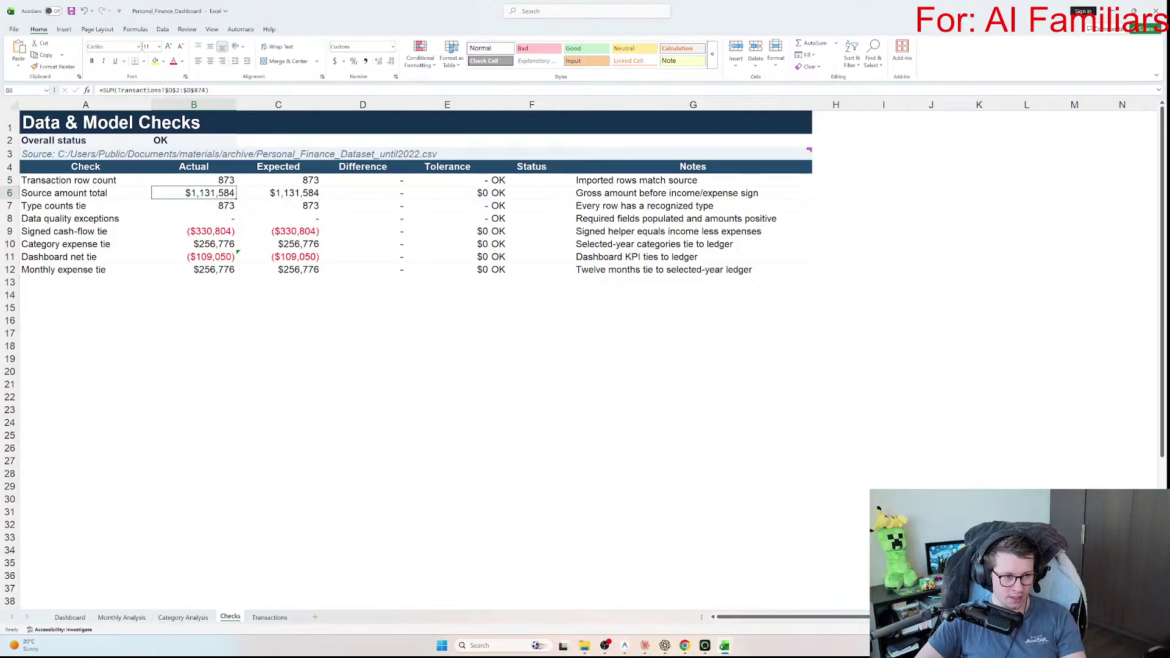
pyautogui.press('F2')
pyautogui.press('Escape')
pyautogui.press('Left')
pyautogui.press('Down')
pyautogui.press('Right')
pyautogui.press('Left')
pyautogui.press('Down')
pyautogui.click(193, 192)
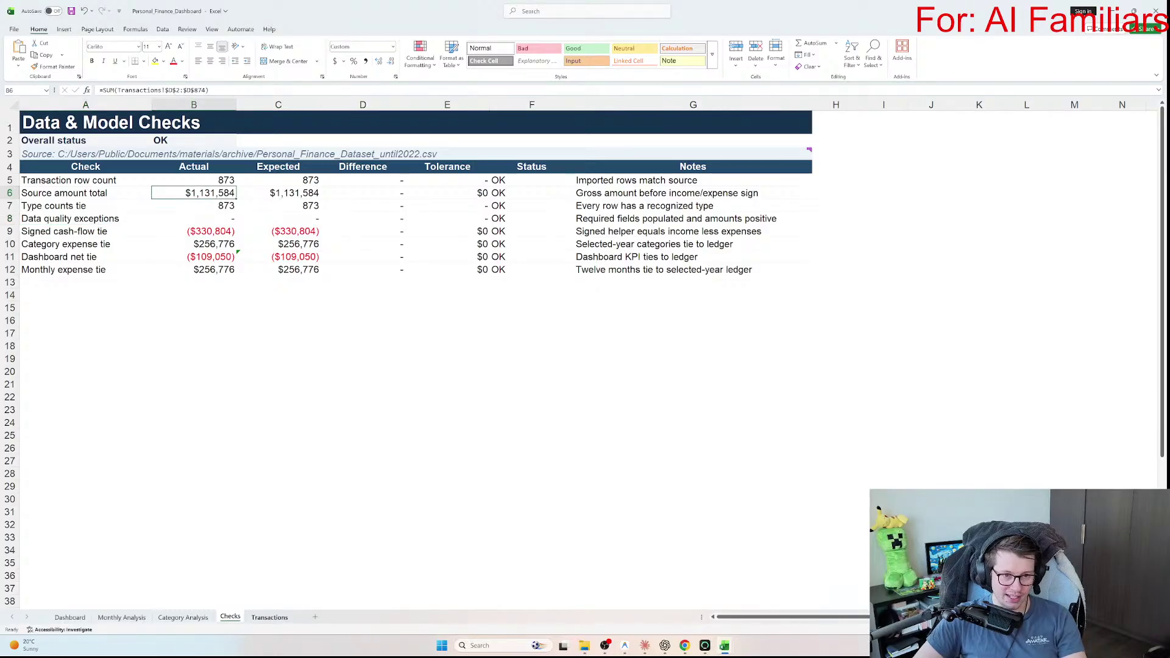
# Step: Go to the end of the data on the Transactions sheet and look over the final transactions
pyautogui.hotkey('ctrl', 'pagedown')
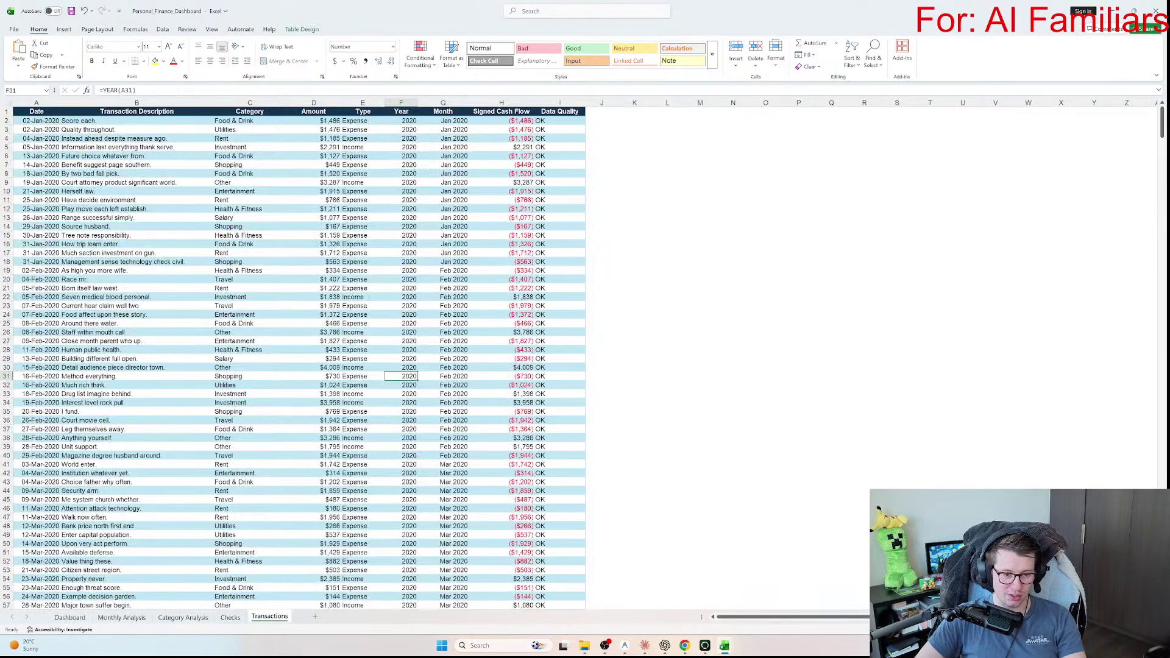
pyautogui.hotkey('ctrl', 'Down')
pyautogui.press('Down')
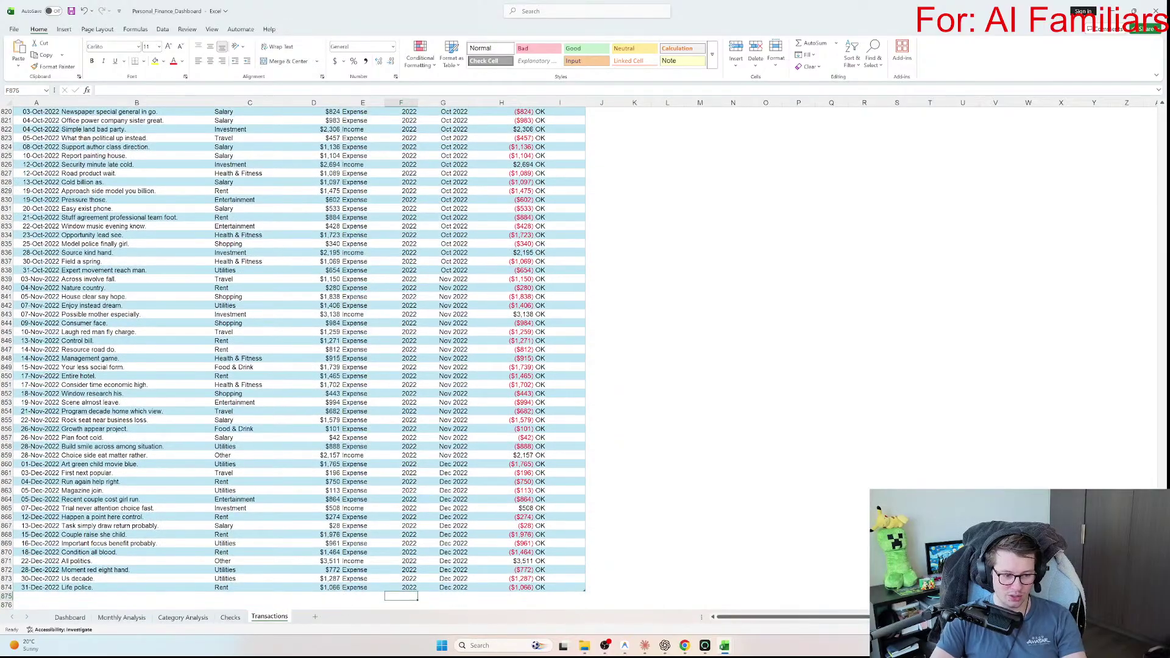
pyautogui.click(363, 446)
pyautogui.click(64, 30)
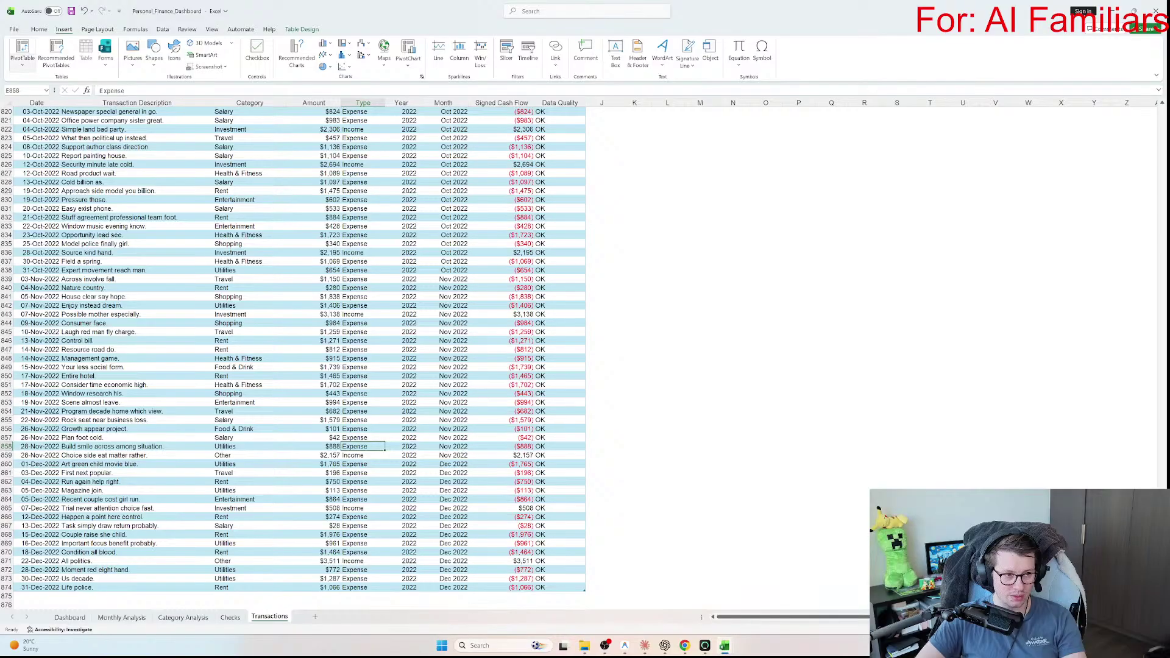
# Step: Select the Transactions sheet's Amount column from the last transaction up to the header to check its total
pyautogui.click(402, 543)
pyautogui.press('Left')
pyautogui.press('Left')
pyautogui.press('Down')
pyautogui.press('Down')
pyautogui.press('Down')
pyautogui.press('Down')
pyautogui.press('Down')
pyautogui.hotkey('ctrl', 'shift', 'Up')
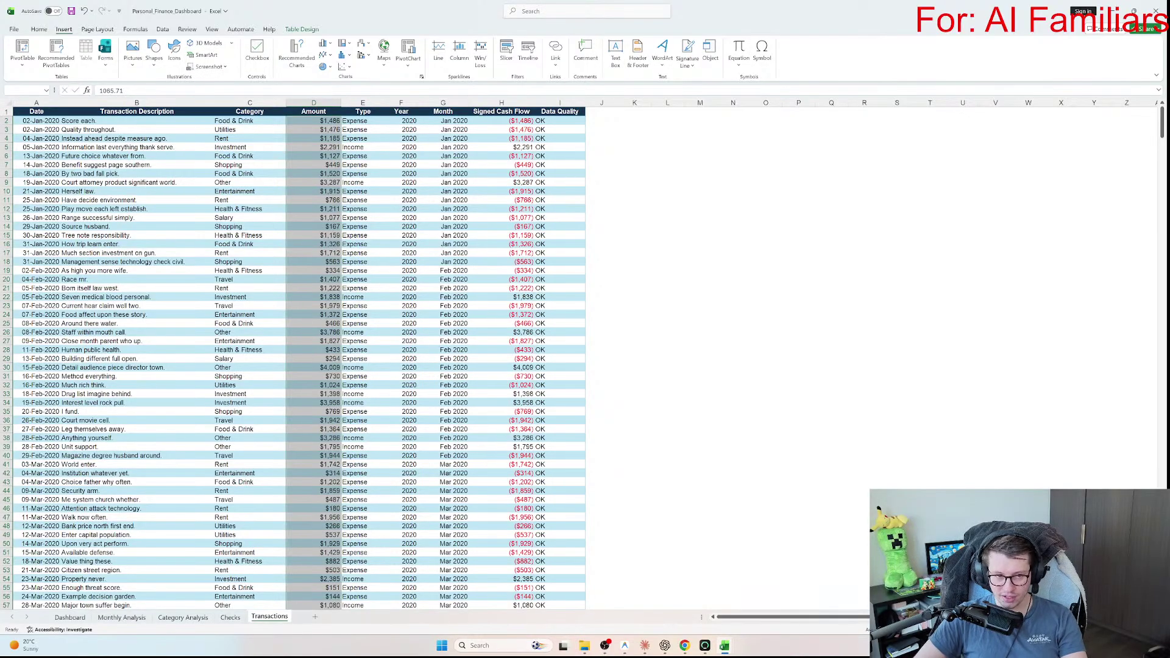
# Step: Return to the Checks sheet and look over the Type counts tie row's label and Actual value
pyautogui.click(230, 617)
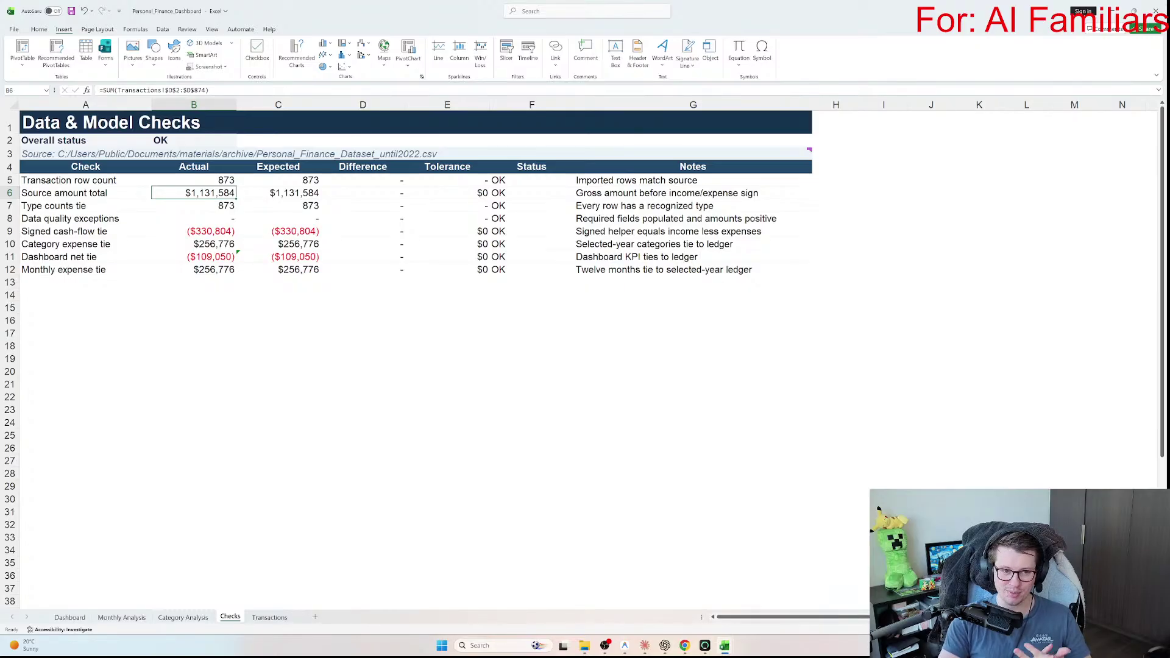
pyautogui.press('Down')
pyautogui.hotkey('shift', 'Down')
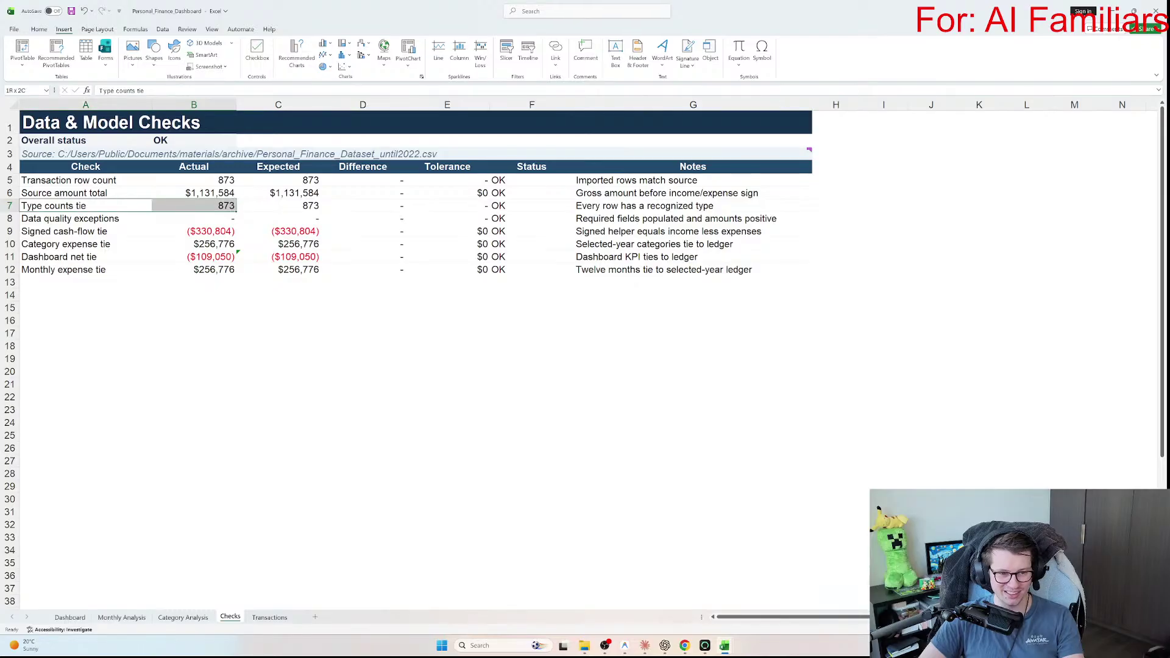
pyautogui.hotkey('shift', 'Right')
pyautogui.press('Home')
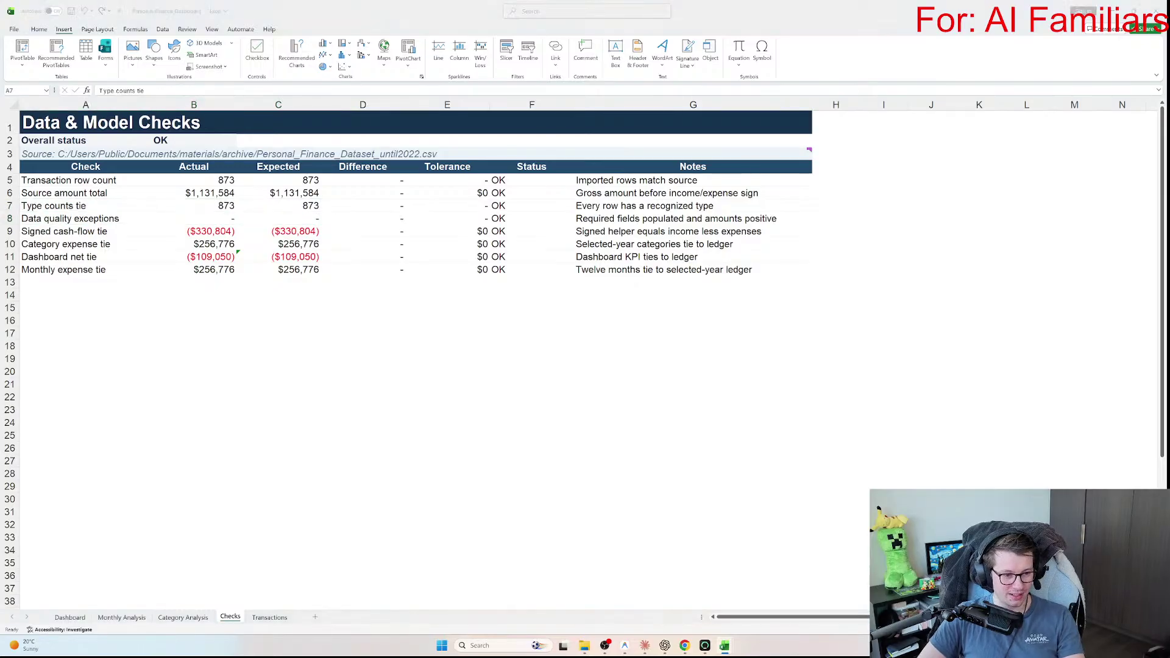
# Step: Switch to ChatGPT's finance dashboard task and dictate a request for a web app dashboard displaying a view of this information as well
pyautogui.hotkey('alt', 'Tab')
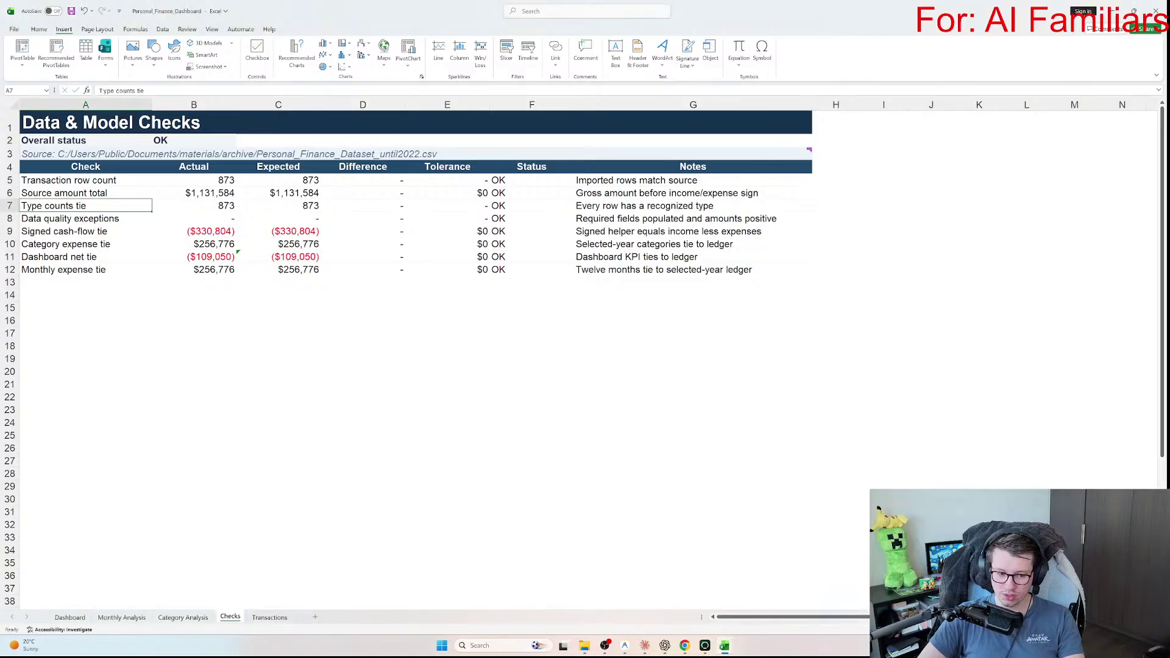
pyautogui.click(725, 645)
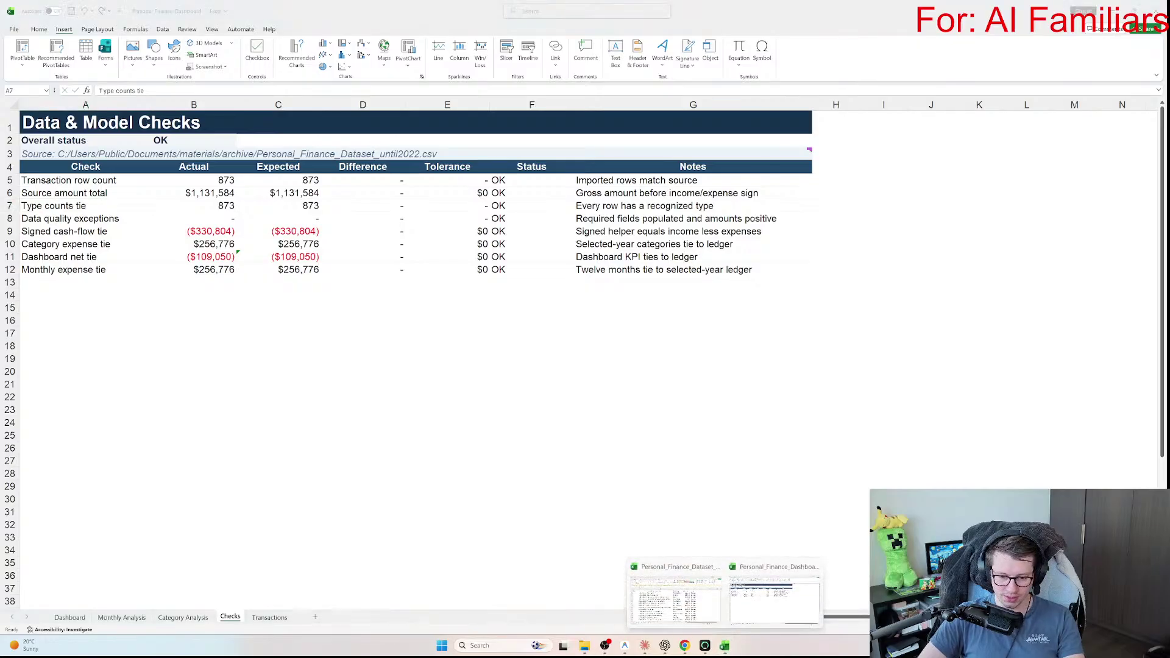
pyautogui.hotkey('alt', 'Tab')
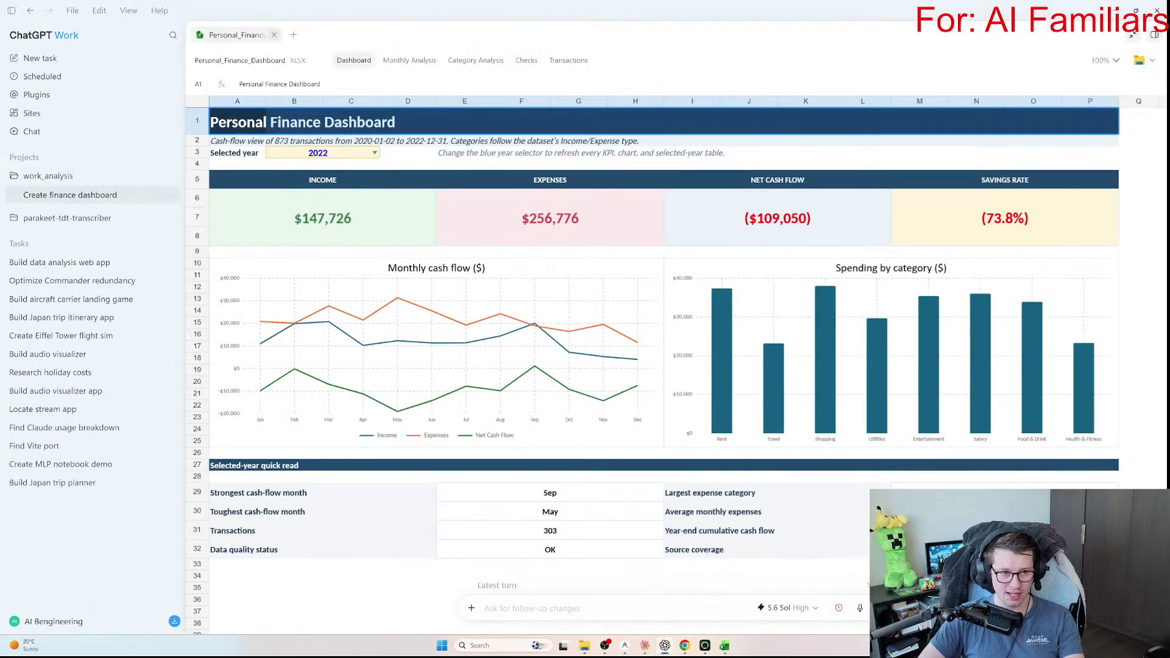
pyautogui.click(1134, 35)
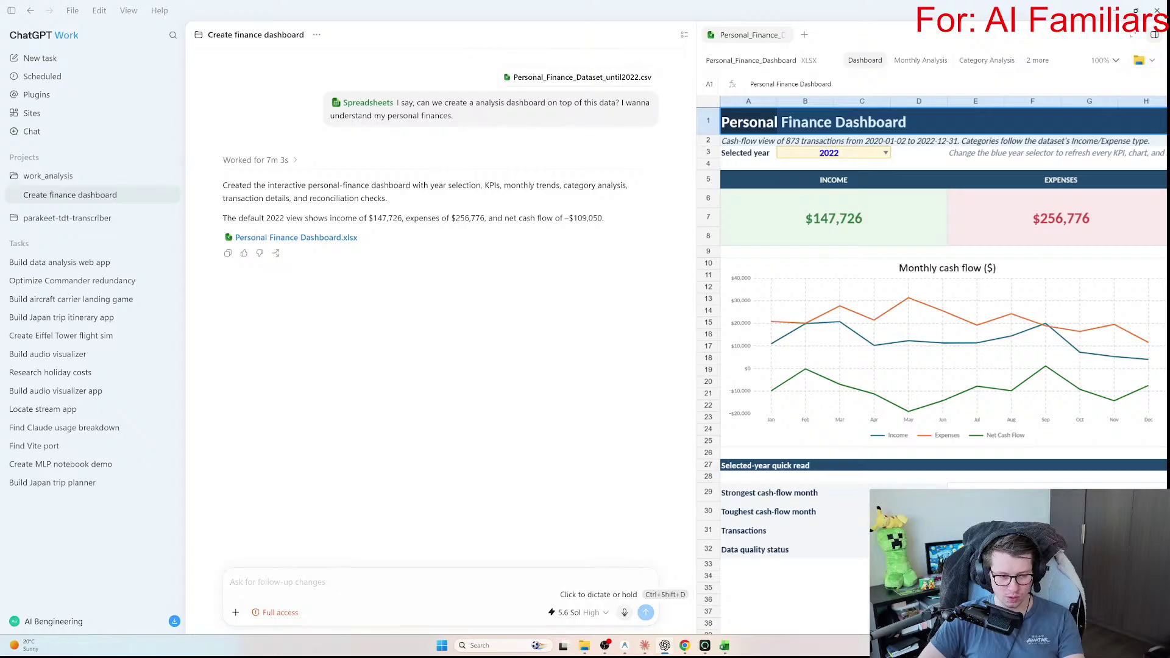
pyautogui.click(624, 612)
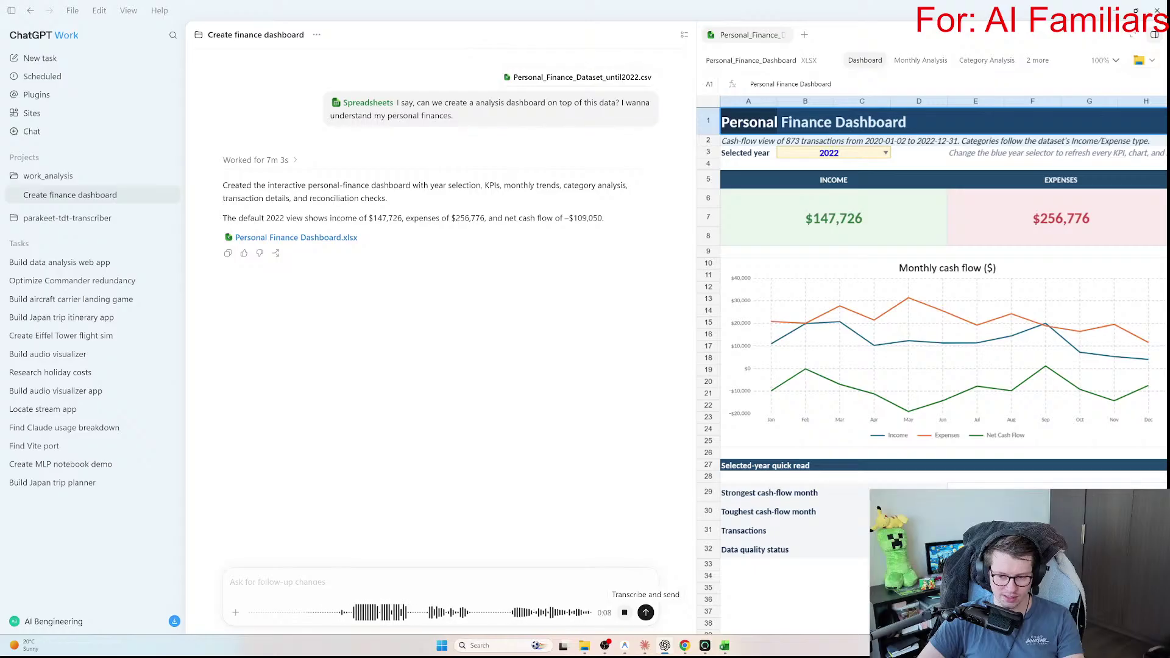
pyautogui.click(645, 612)
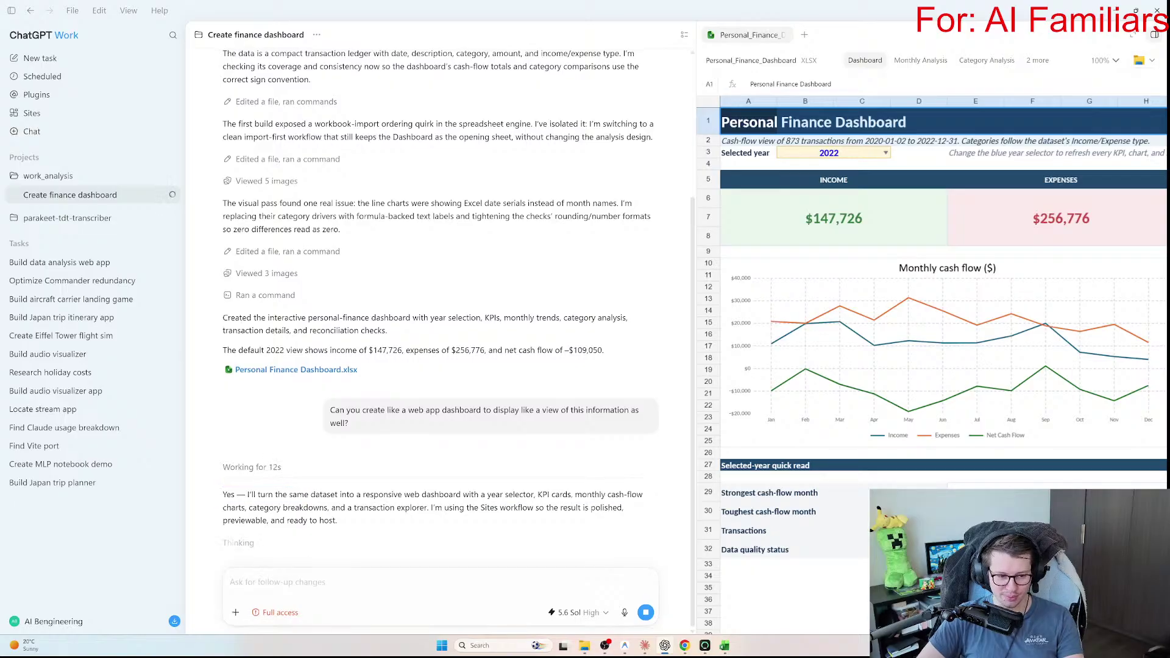
# Step: Switch to Claude's Personal finance dashboard conversation and show the generated workbook in its folder
pyautogui.hotkey('alt', 'Tab')
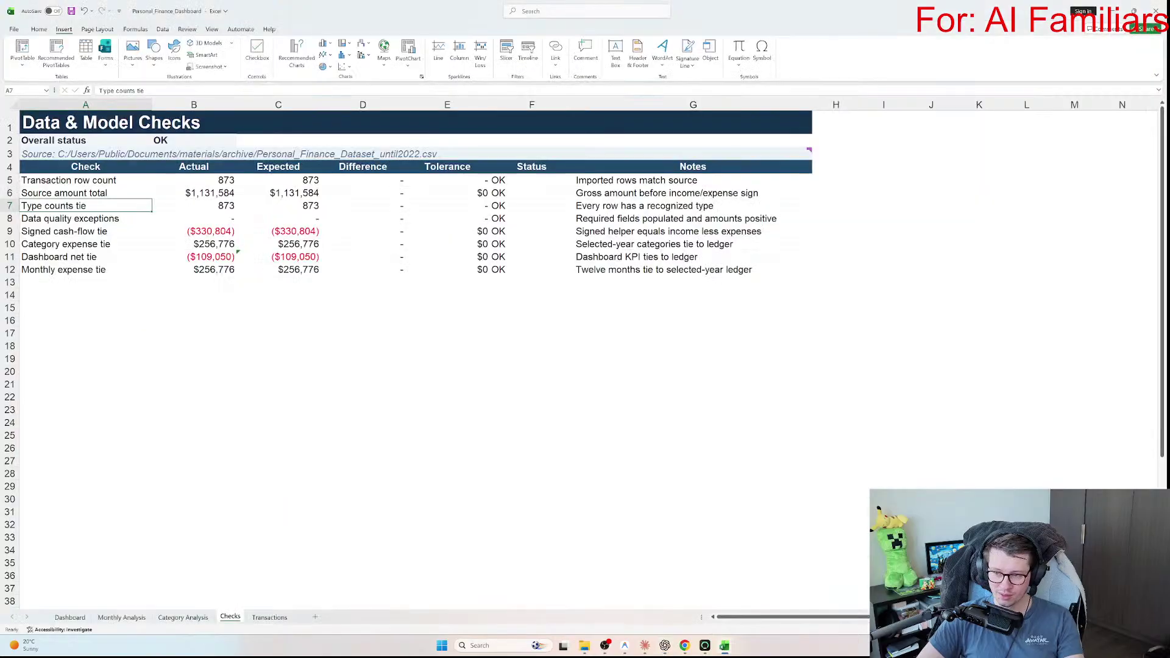
pyautogui.hotkey('alt', 'Tab')
pyautogui.hotkey('alt', 'Tab')
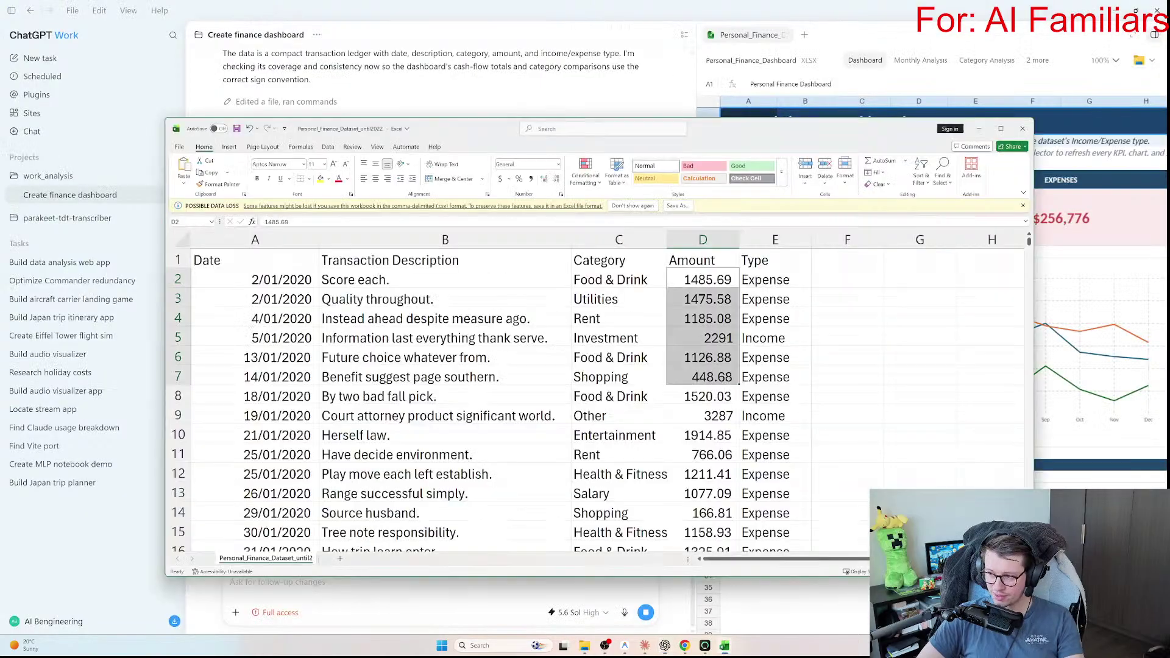
pyautogui.moveTo(816, 120); pyautogui.dragTo(815, 127)
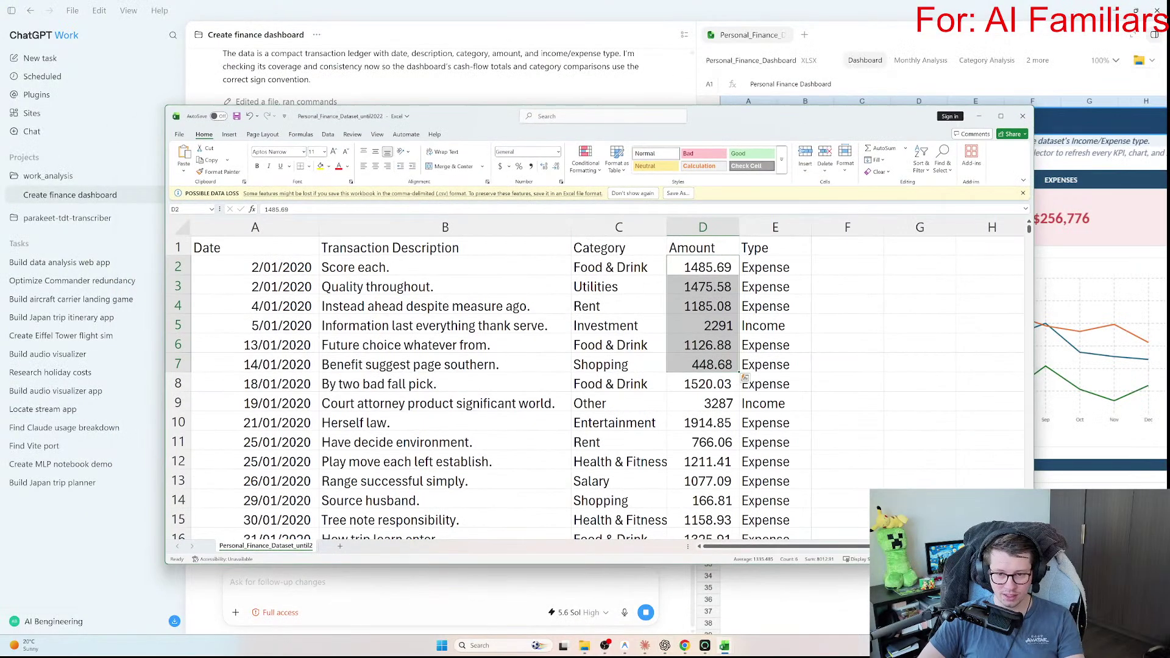
pyautogui.hotkey('alt', 'Tab')
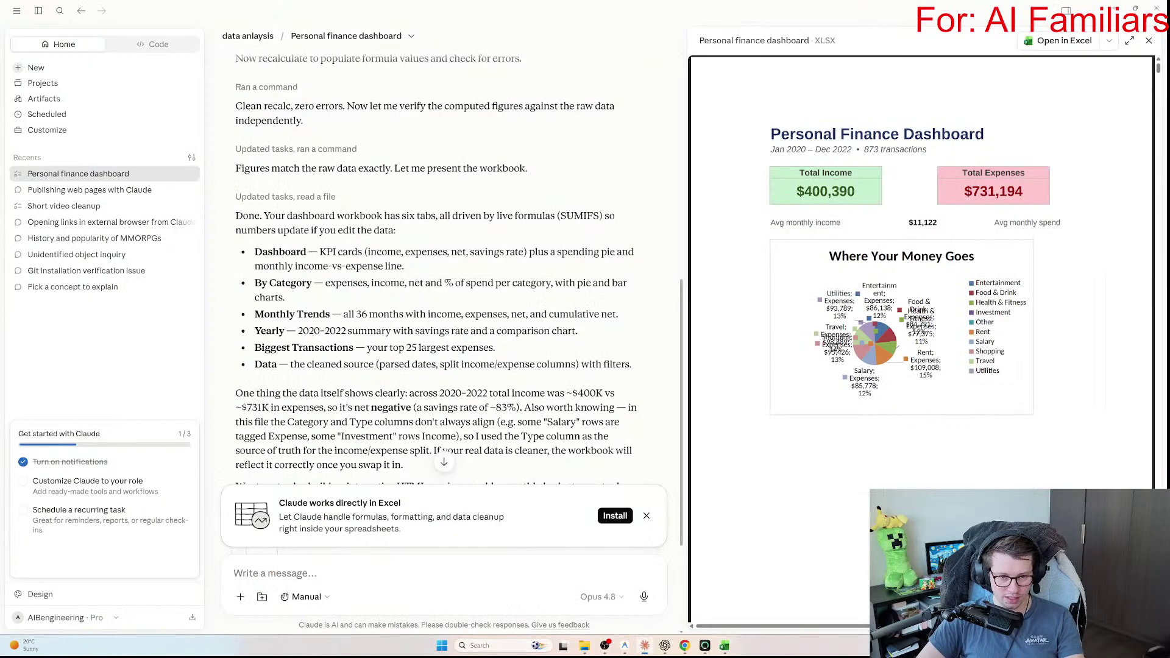
pyautogui.click(1109, 40)
pyautogui.click(1073, 85)
pyautogui.press('Return')
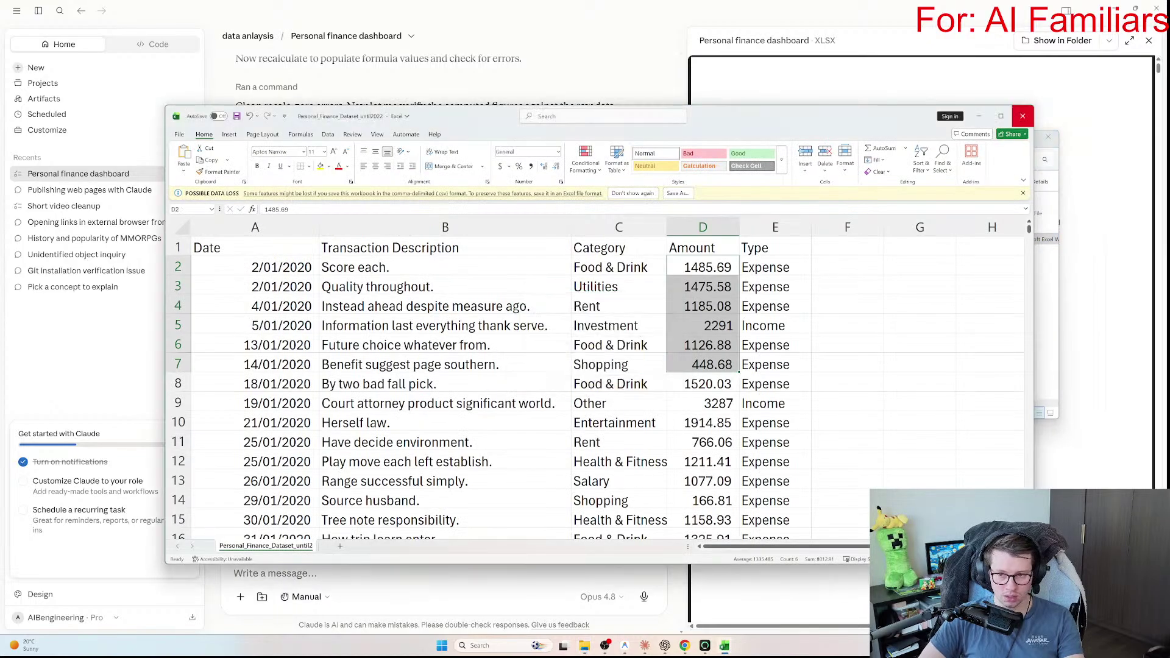
# Step: Close the CSV dataset and ChatGPT's Personal_Finance_Dashboard workbook, saving the workbook's changes
pyautogui.click(1022, 115)
pyautogui.click(632, 340)
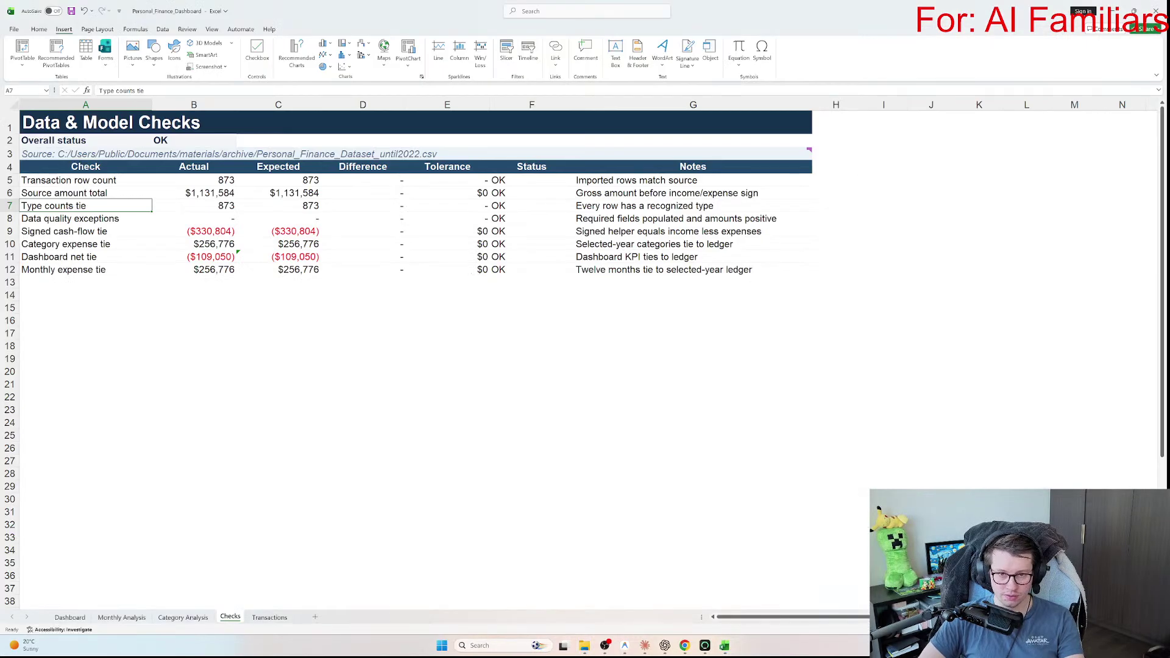
pyautogui.click(1156, 11)
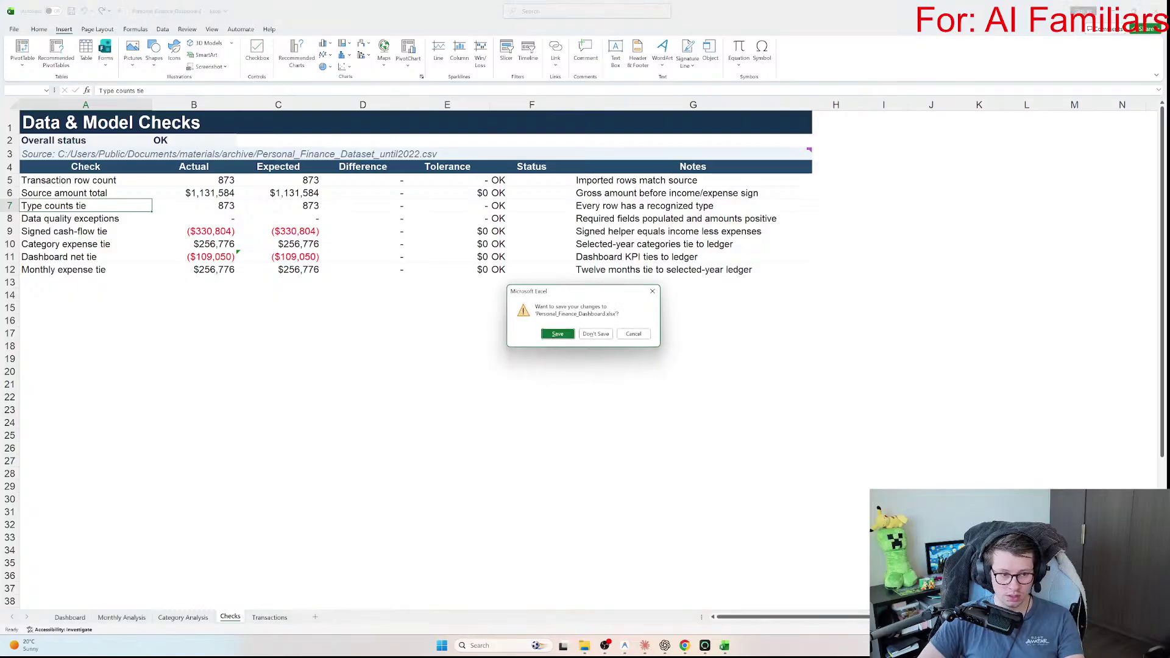
pyautogui.press('Return')
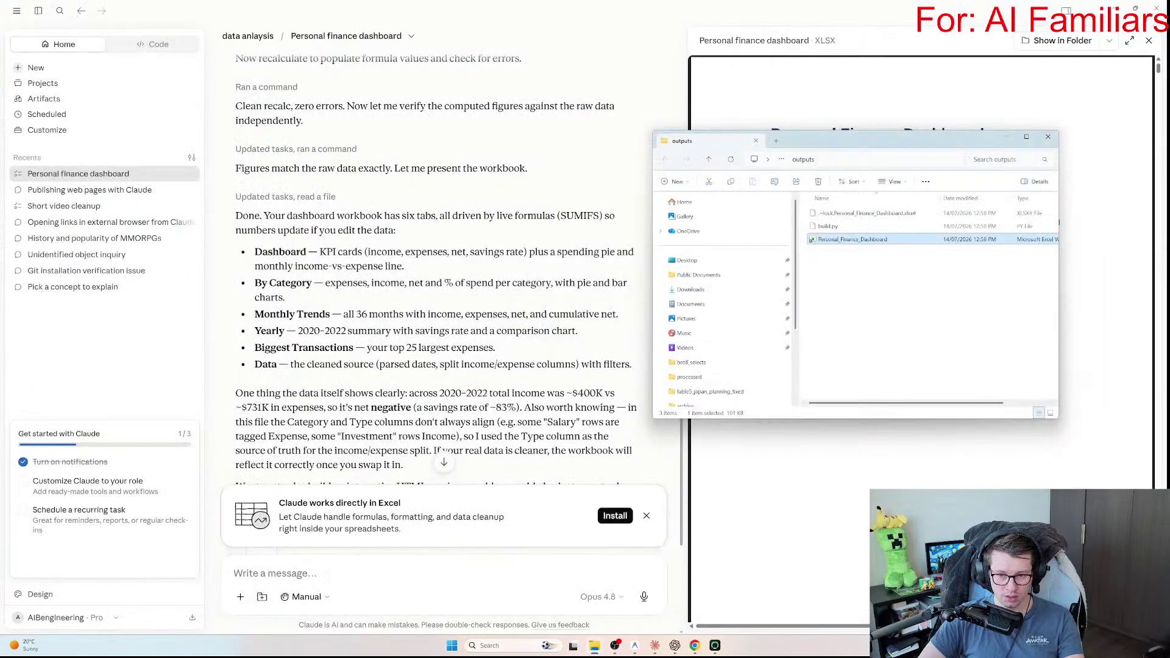
# Step: Try to open Claude's Personal_Finance_Dashboard workbook directly from the outputs folder
pyautogui.press('Return')
pyautogui.press('Return')
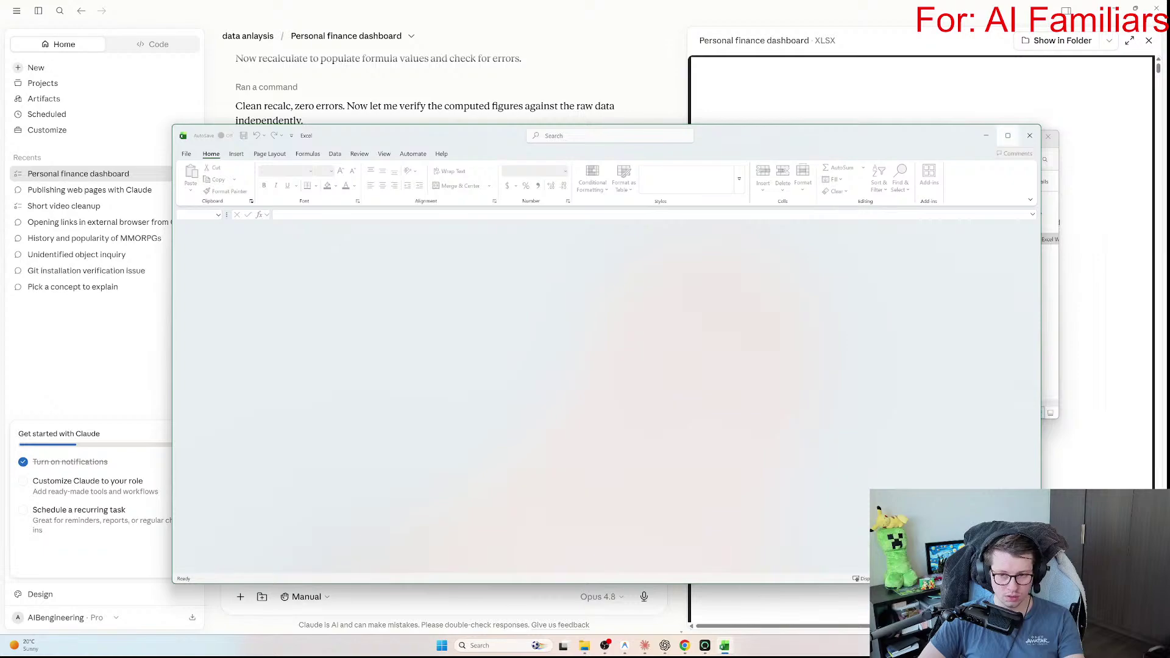
pyautogui.press('Return')
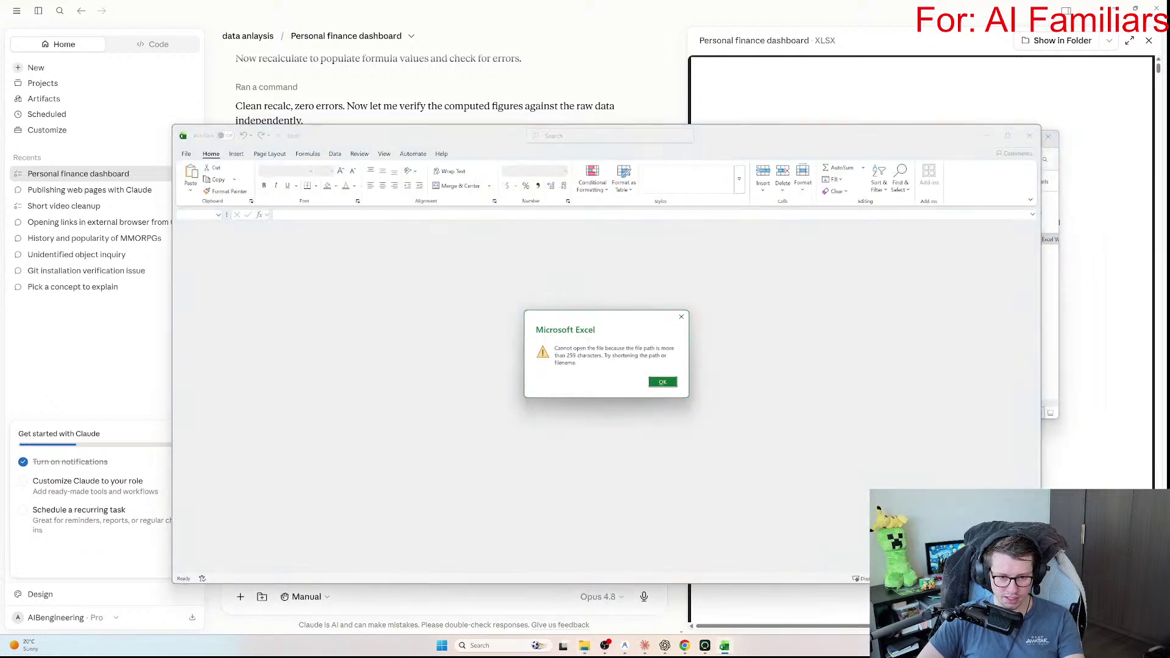
pyautogui.press('Return')
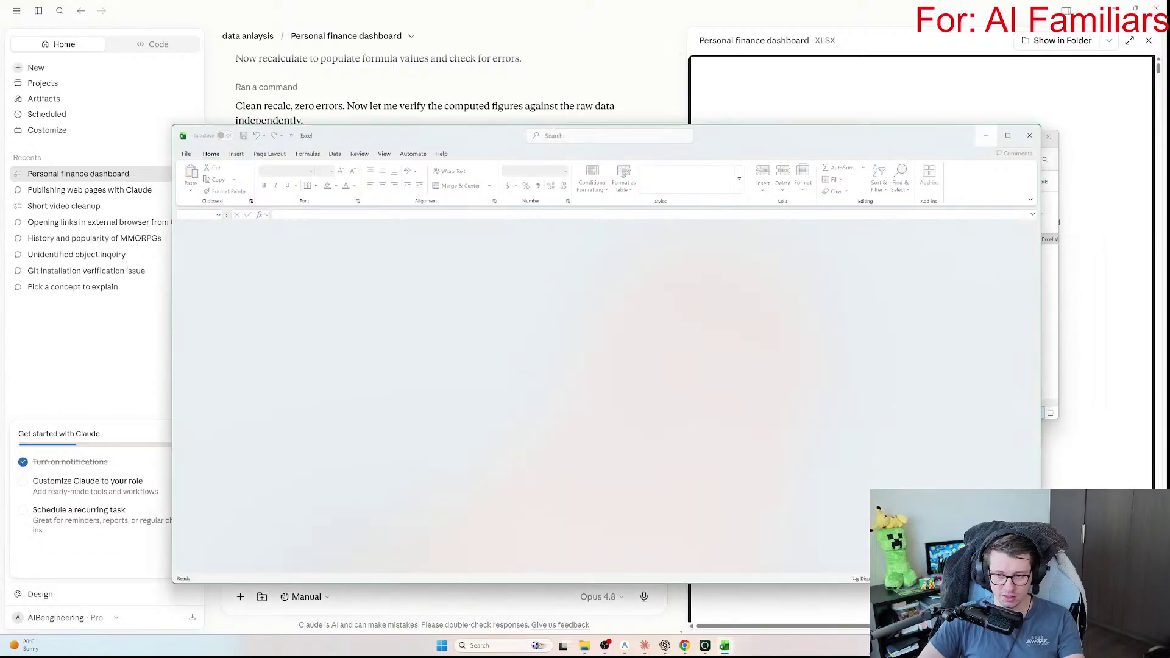
# Step: Move Claude's Personal_Finance_Dashboard workbook from the outputs folder into Documents and open it from there
pyautogui.press('super+Up')
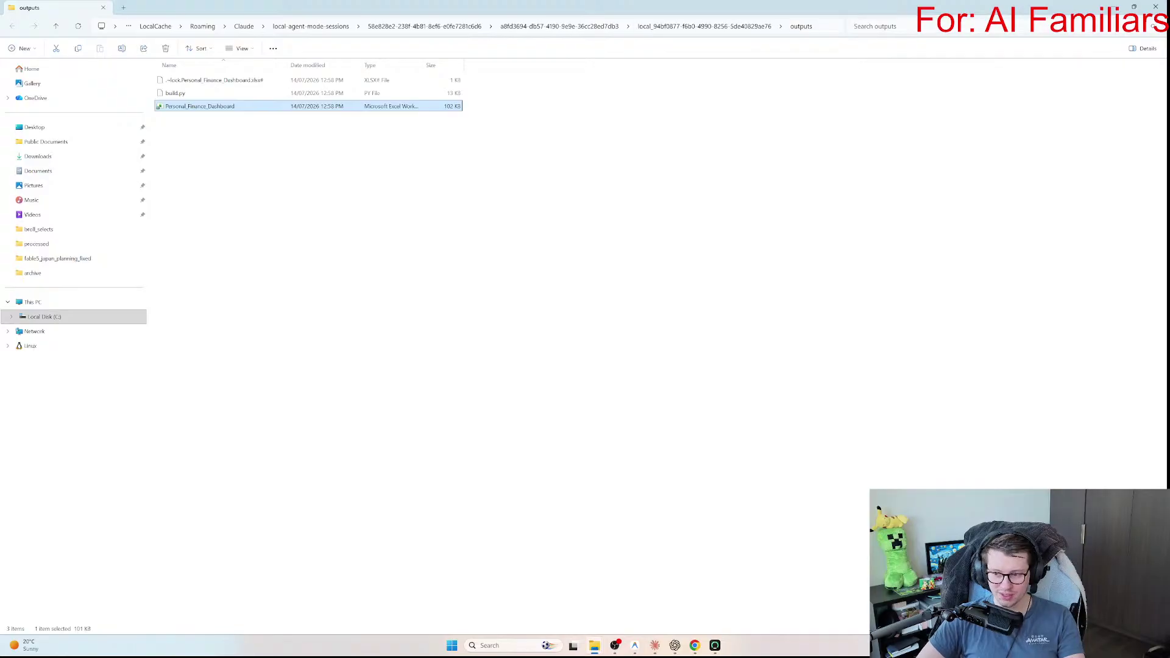
pyautogui.moveTo(200, 106); pyautogui.dragTo(37, 170)
pyautogui.click(38, 171)
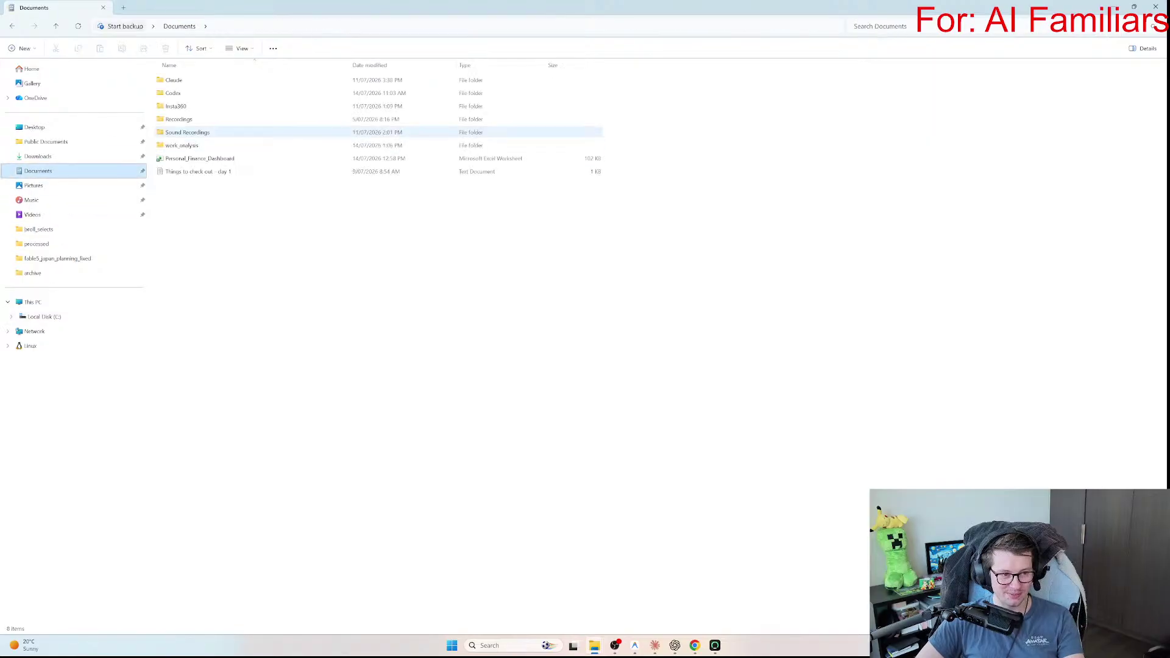
pyautogui.doubleClick(201, 157)
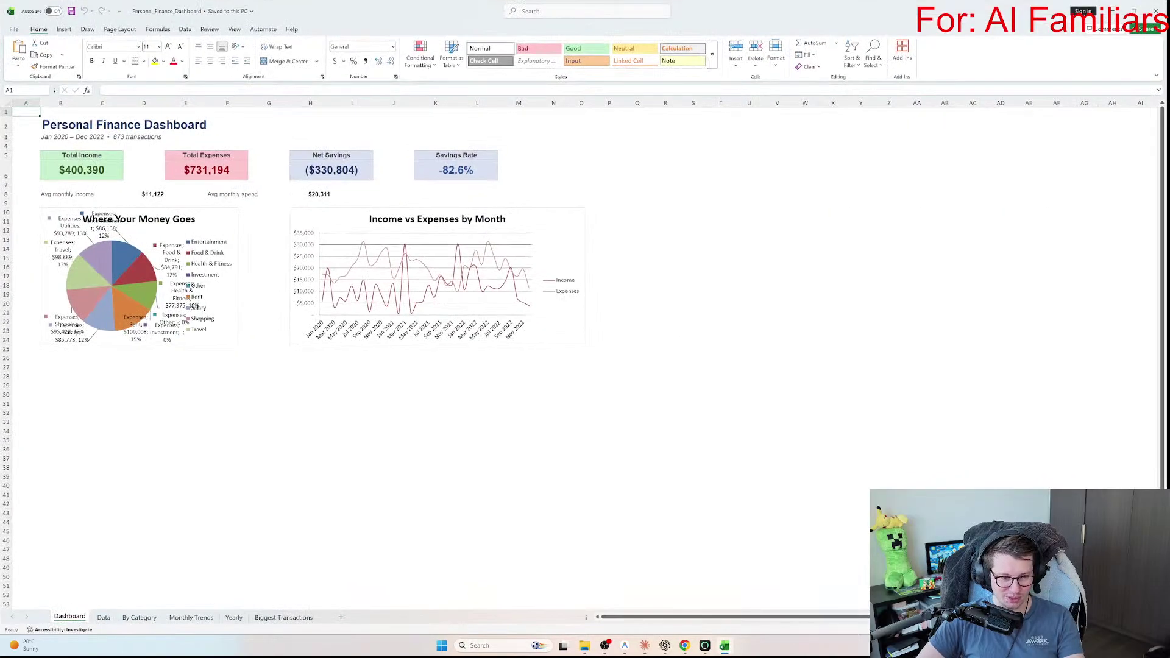
# Step: Inspect the "Where Your Money Goes" pie chart and its labels on Claude's Dashboard sheet
pyautogui.scroll(2, 220, 414)
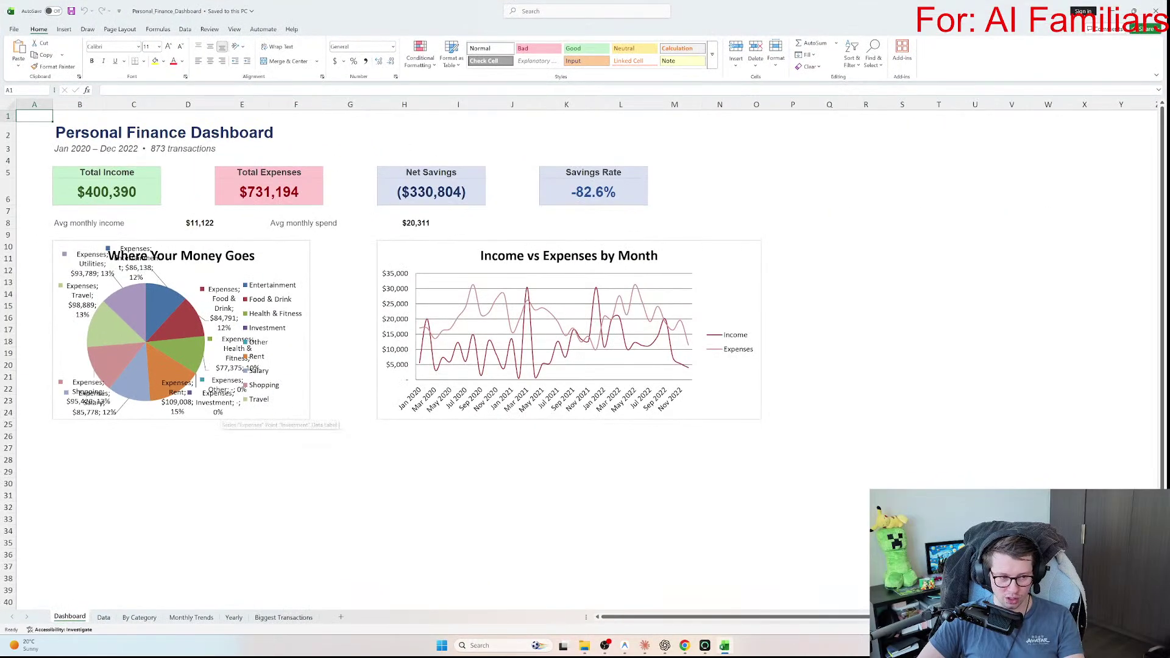
pyautogui.click(218, 412)
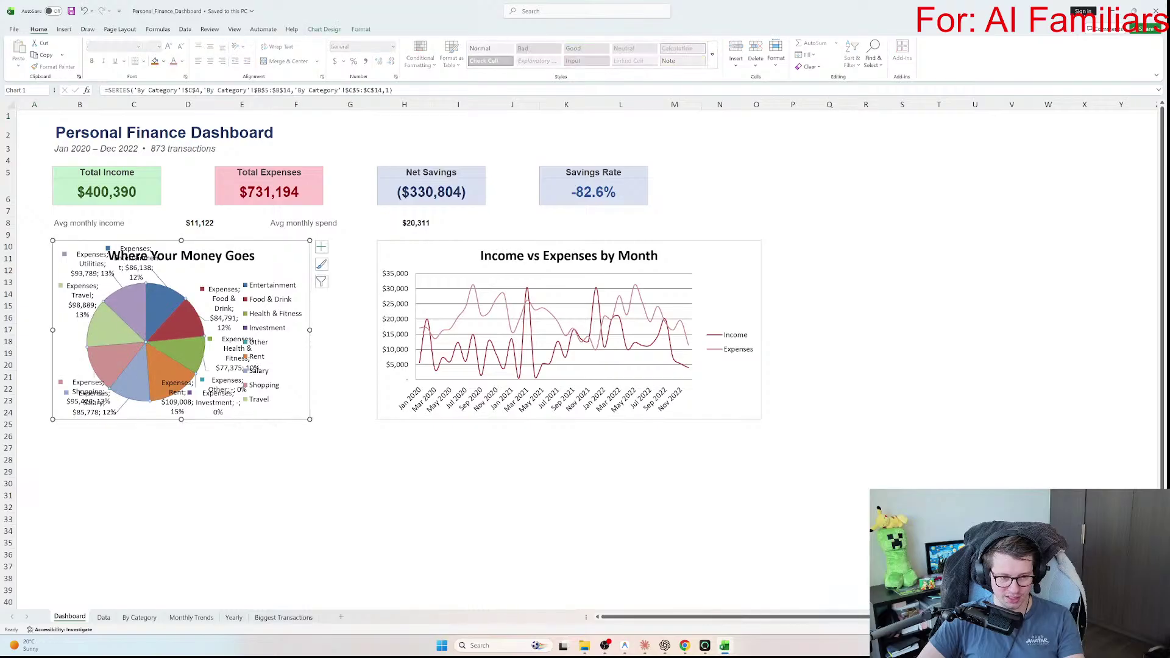
pyautogui.click(350, 353)
pyautogui.click(302, 280)
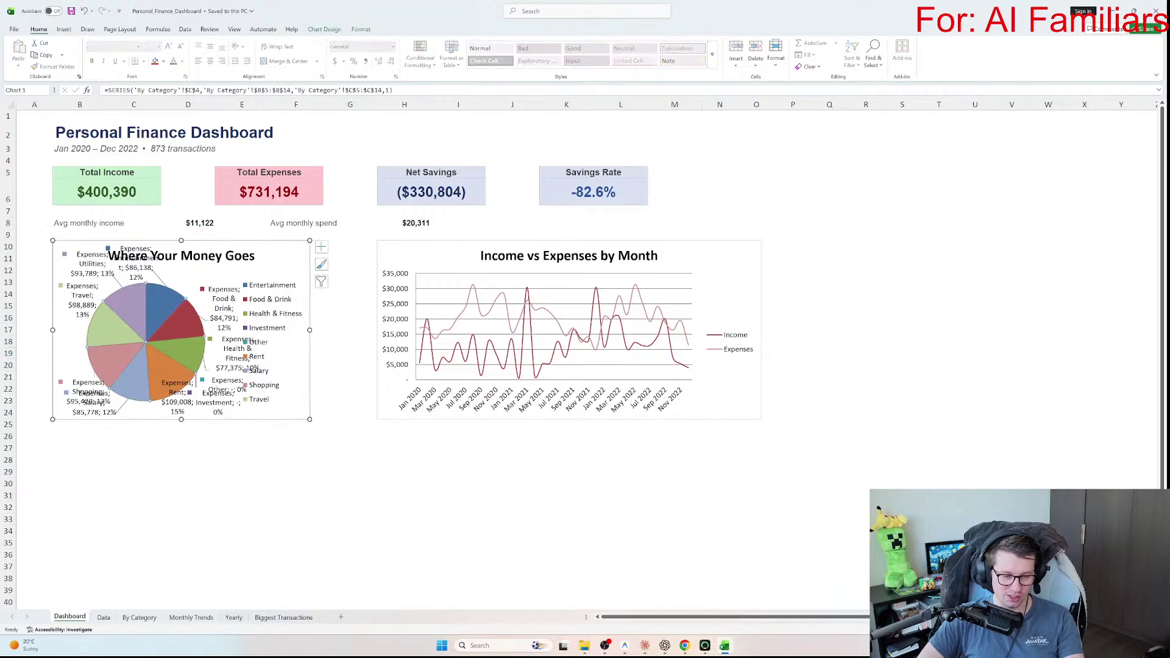
# Step: Examine the "Income vs Expenses by Month" chart and the column gap between the two dashboard charts
pyautogui.click(350, 318)
pyautogui.click(385, 318)
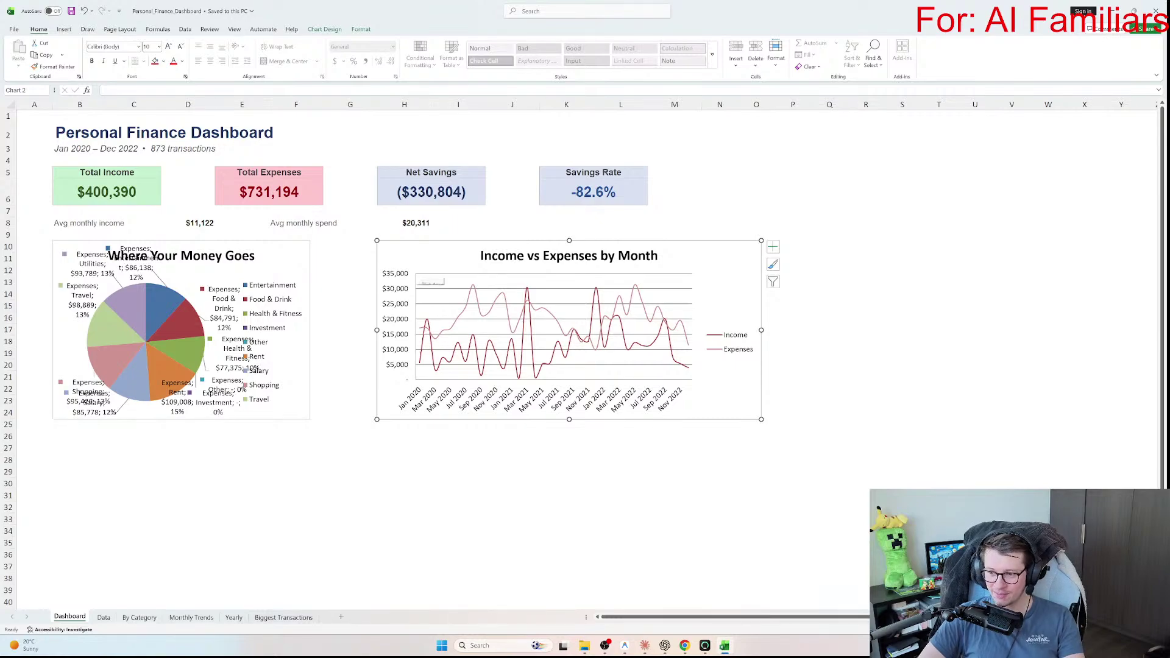
pyautogui.click(350, 270)
pyautogui.click(381, 281)
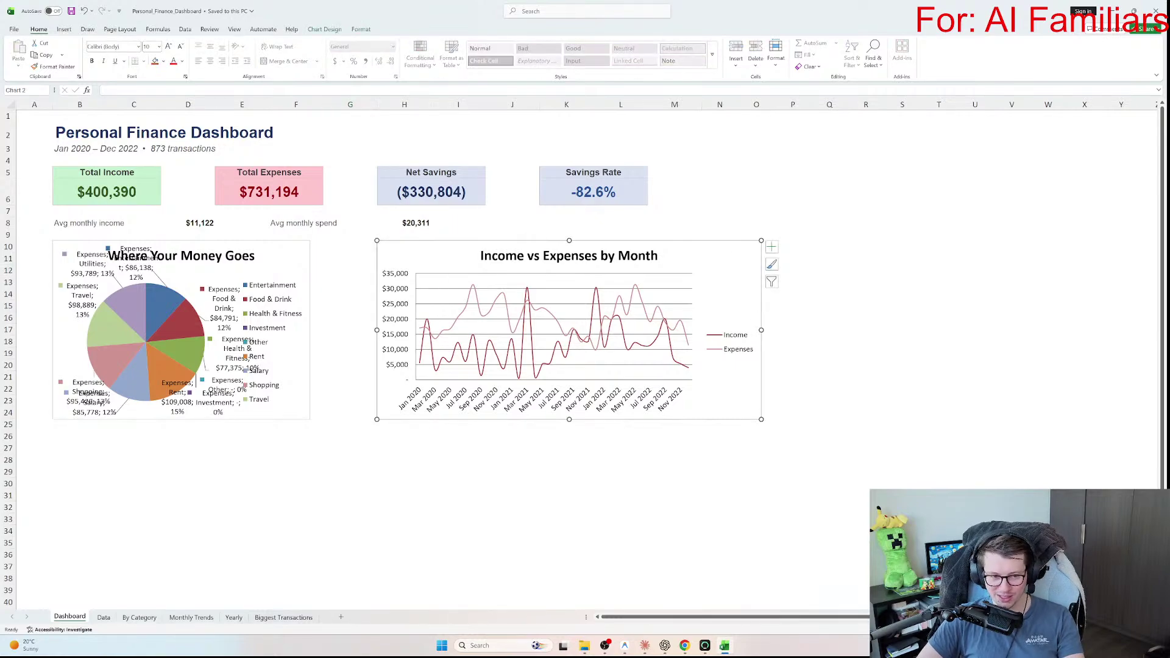
pyautogui.click(349, 281)
pyautogui.moveTo(349, 247); pyautogui.dragTo(350, 412)
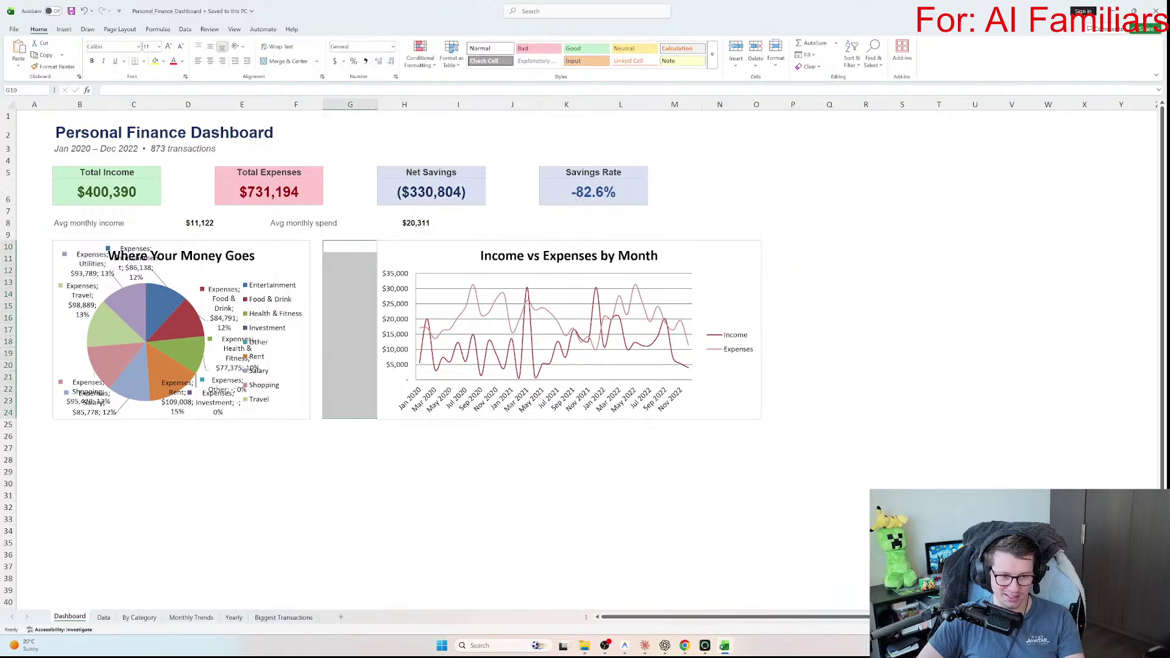
pyautogui.moveTo(350, 247); pyautogui.dragTo(317, 412)
# Step: Inspect the formulas behind the Total Income, Total Expenses, Net Savings and Savings Rate cards
pyautogui.click(107, 192)
pyautogui.click(269, 192)
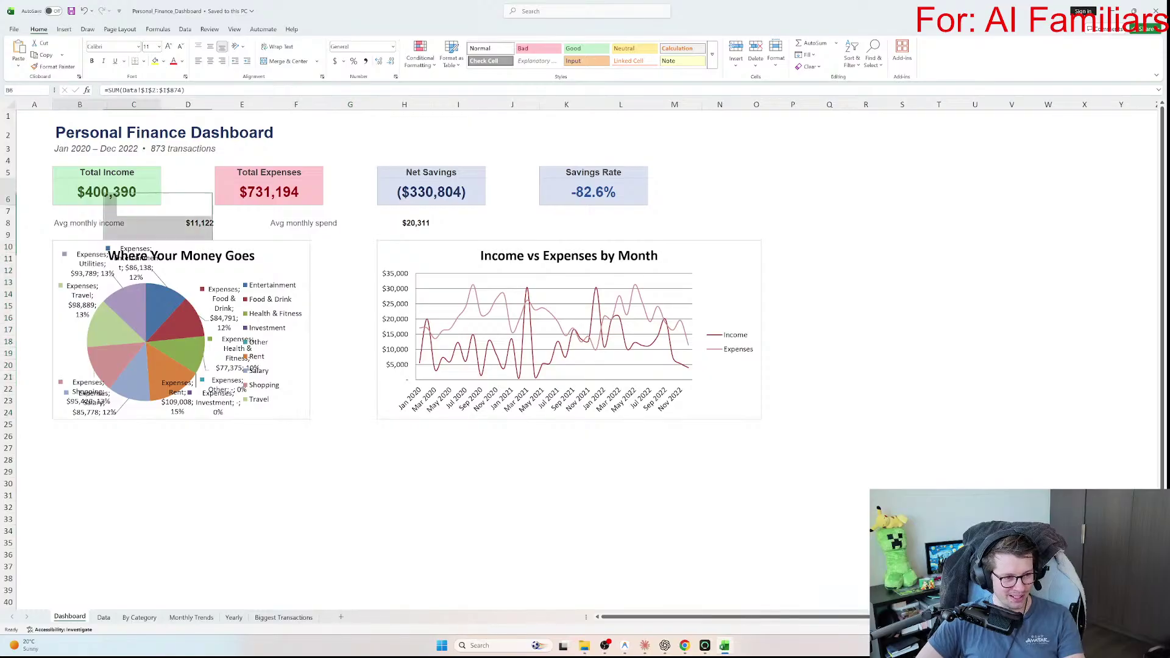
pyautogui.click(431, 192)
pyautogui.click(593, 192)
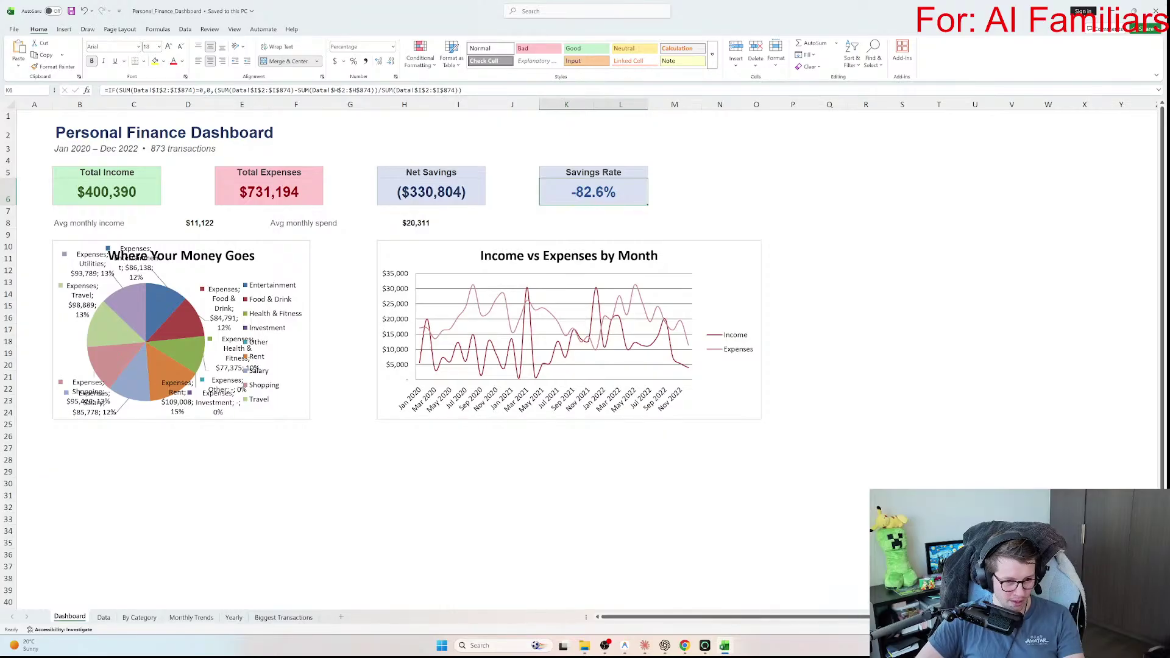
# Step: Look over the By Category sheet's table and charts, and bring up the Monthly Trends sheet
pyautogui.hotkey('ctrl', 'pagedown')
pyautogui.hotkey('ctrl', 'pagedown')
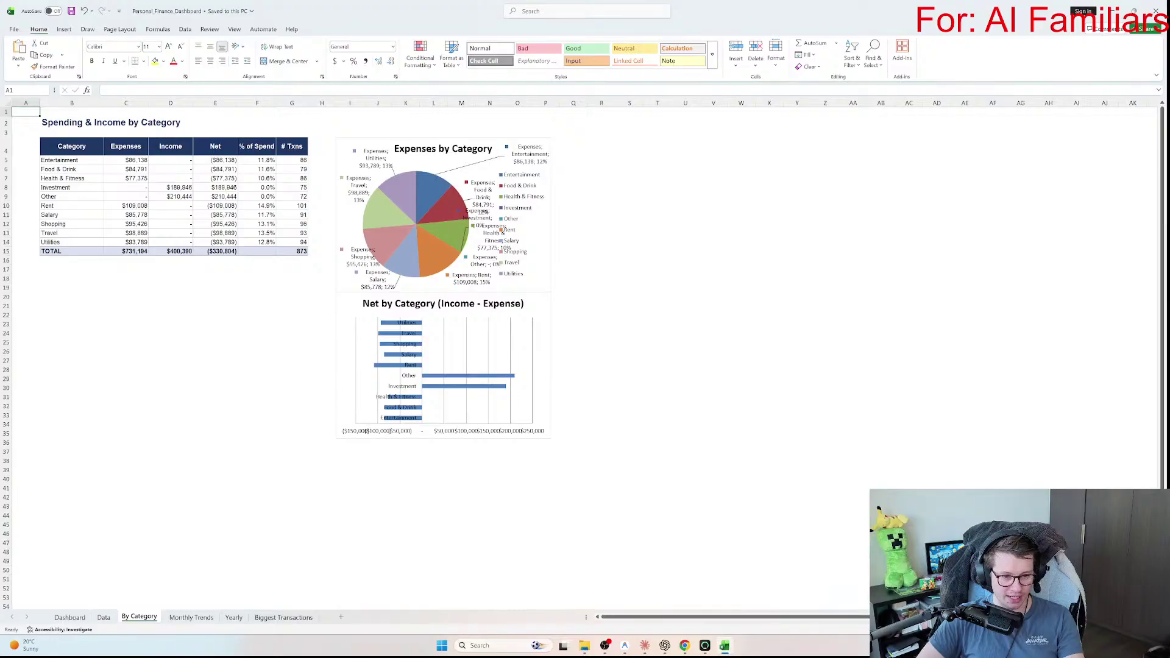
pyautogui.click(443, 366)
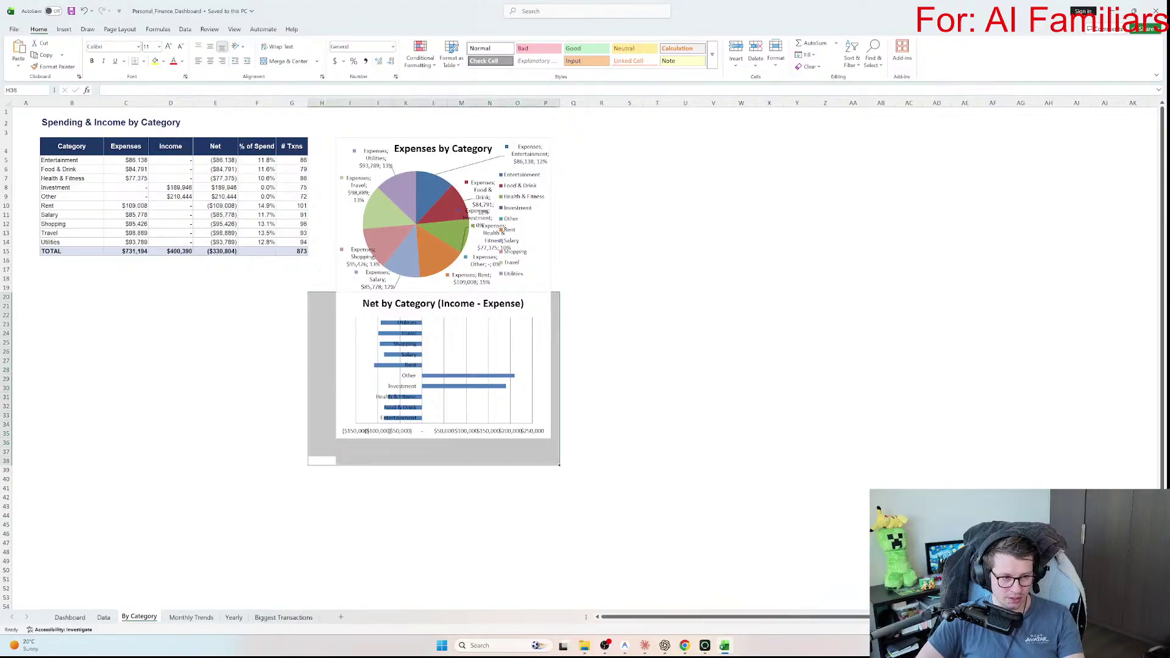
pyautogui.click(602, 287)
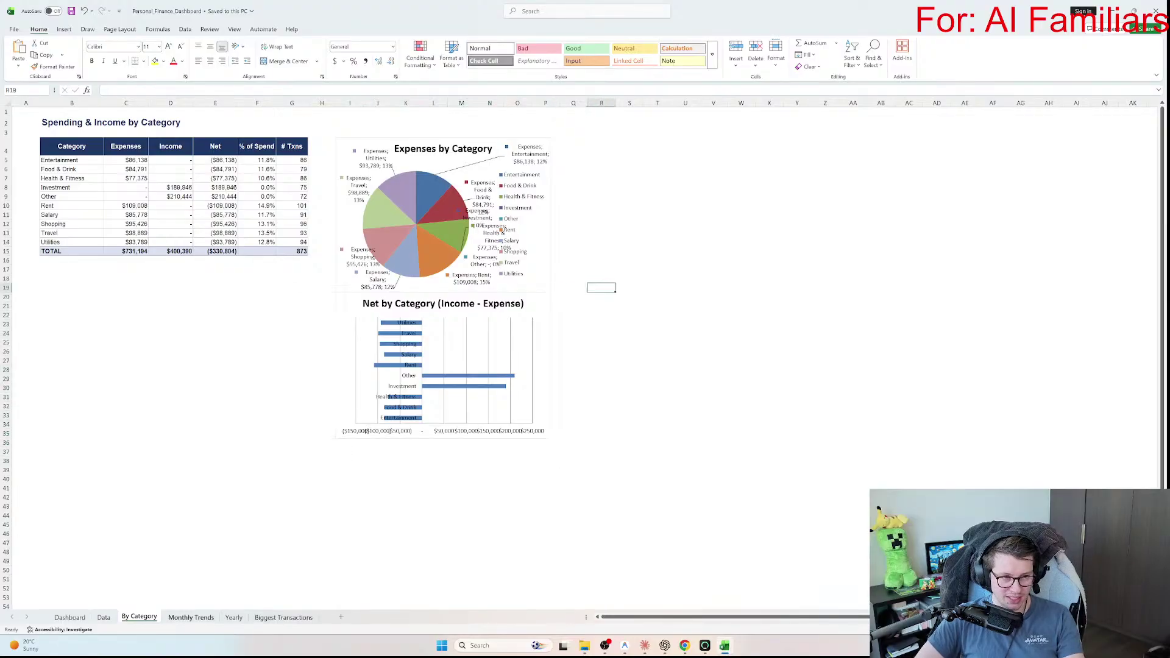
pyautogui.hotkey('ctrl', 'pagedown')
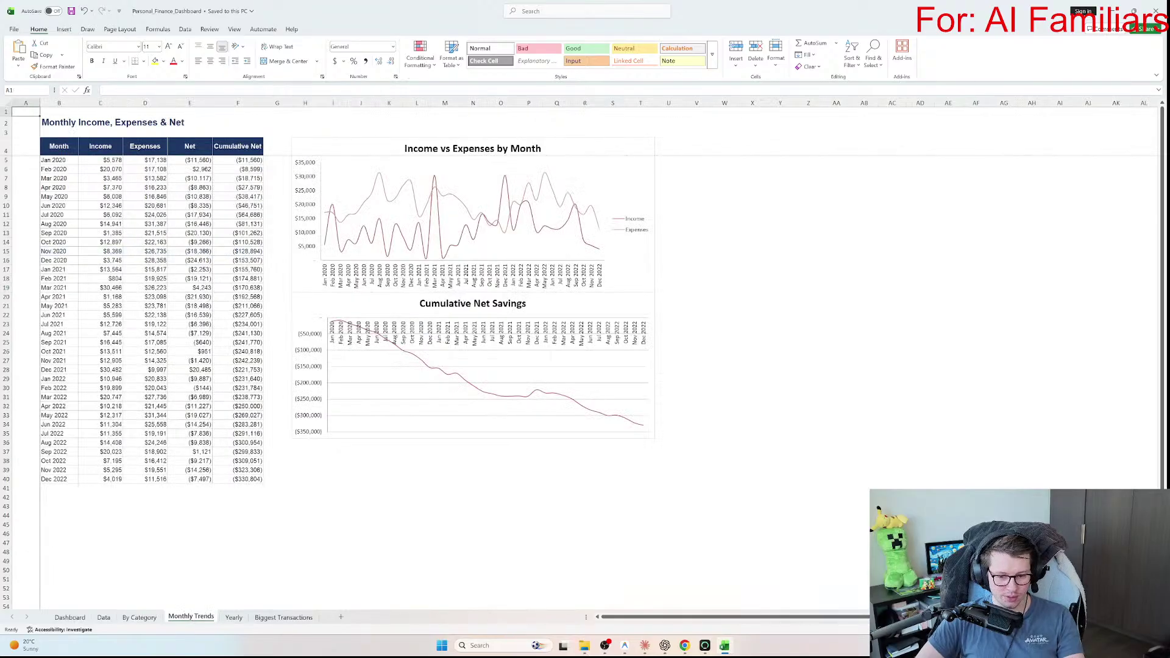
# Step: Rename ChatGPT's workbook in the personal_finance_dashboard folder as Personal_Finance_DashboardGPT and open it
pyautogui.moveTo(584, 646)
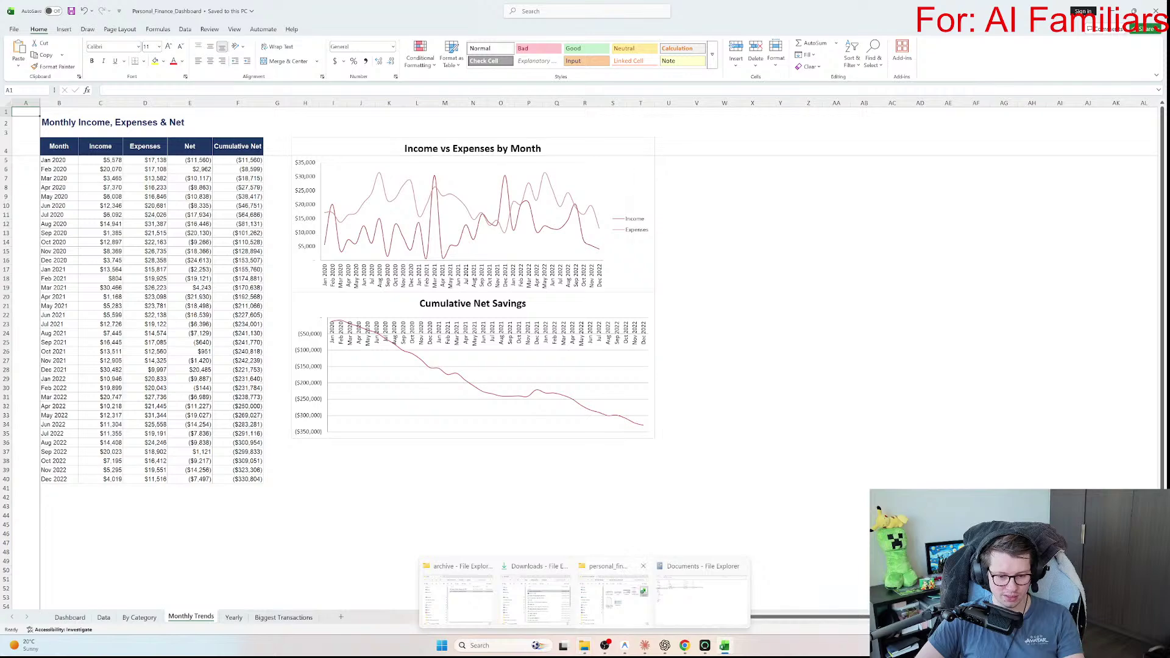
pyautogui.moveTo(613, 594)
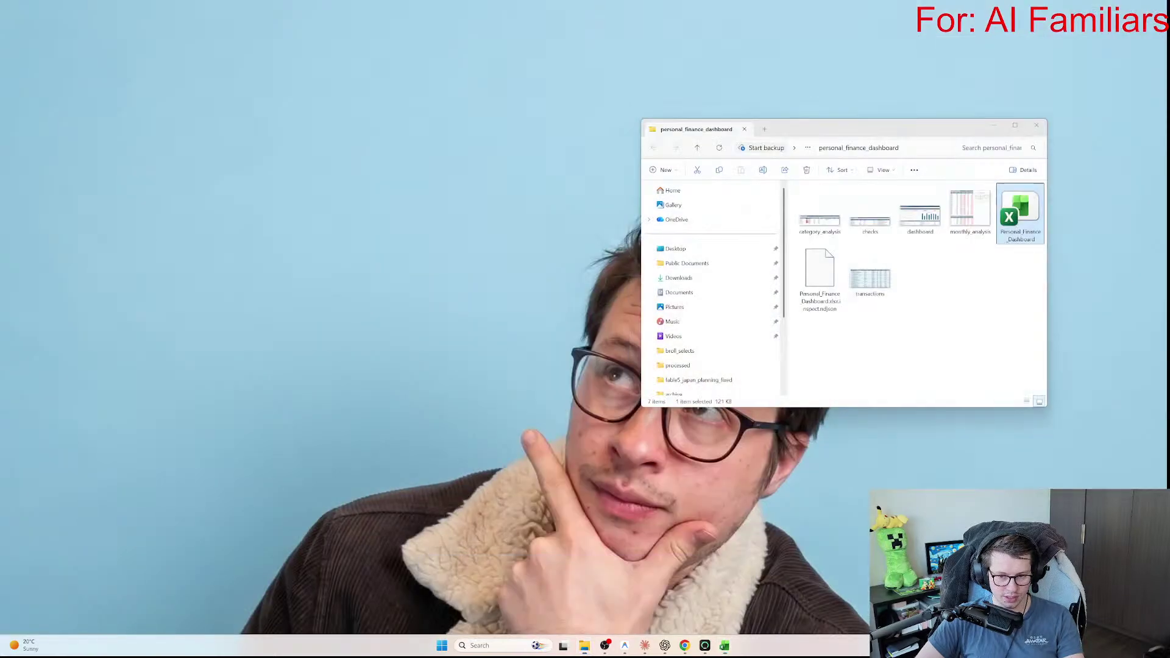
pyautogui.click(611, 594)
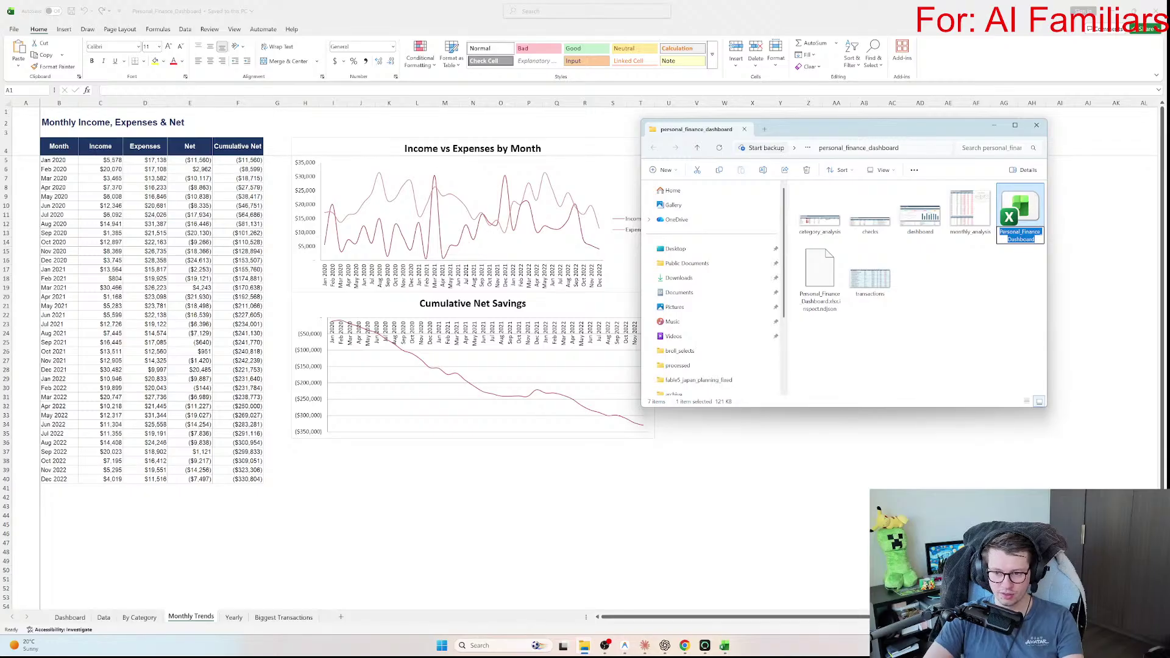
pyautogui.write('GPT')
pyautogui.press('Return')
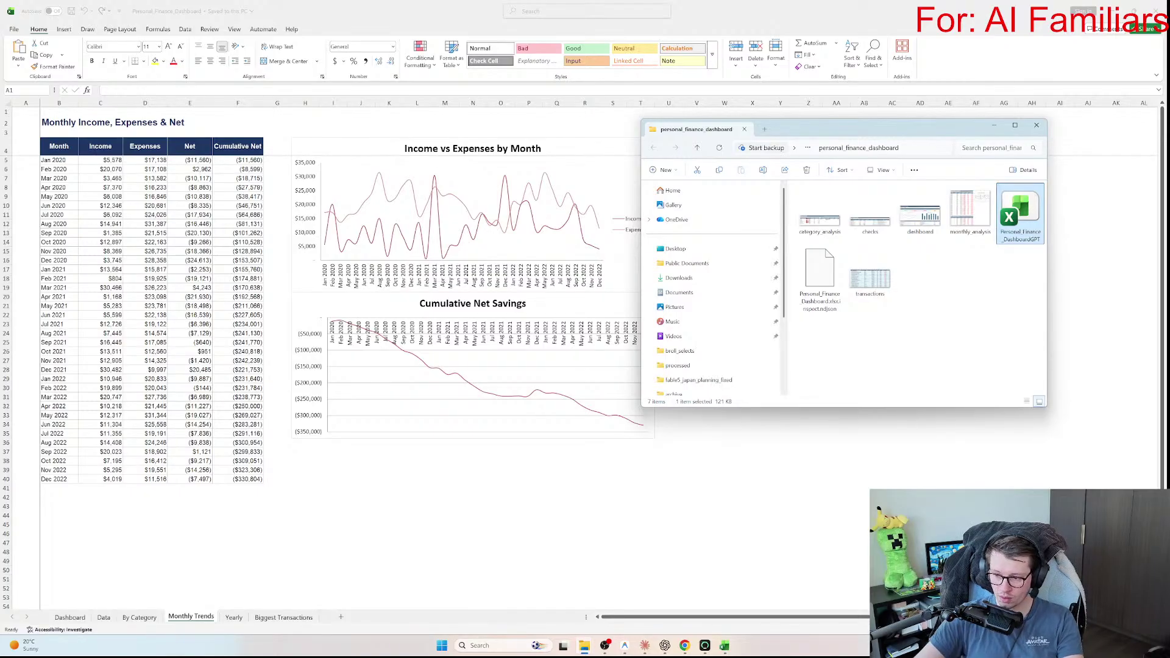
pyautogui.press('Return')
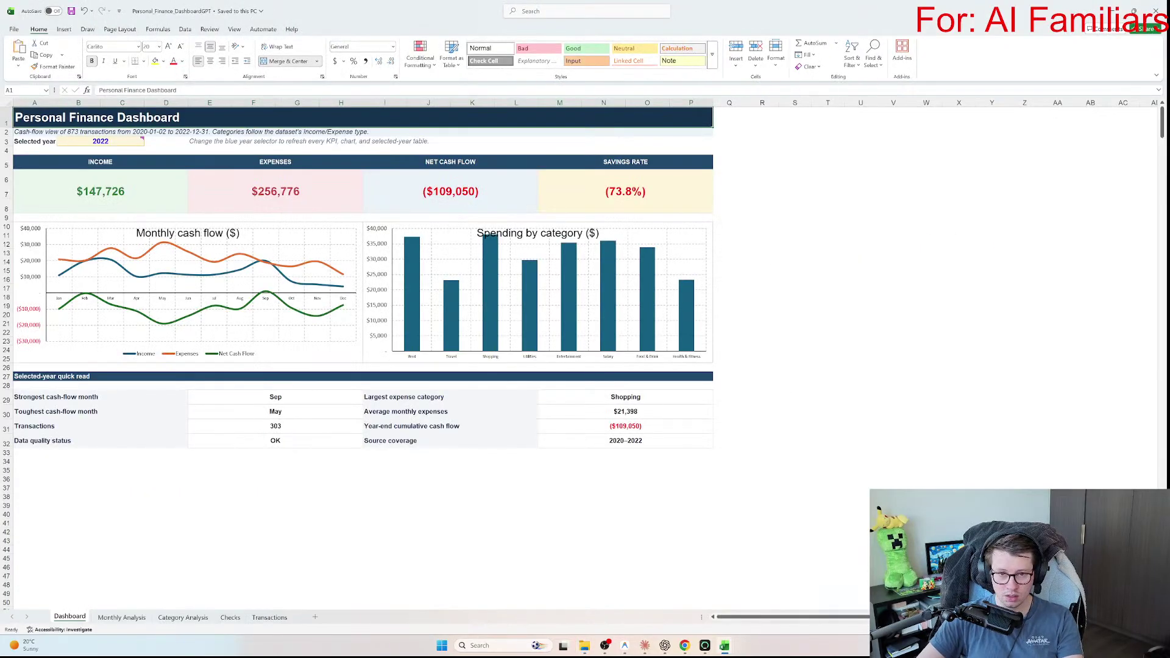
# Step: Arrange the two dashboard workbooks as smaller overlapping windows, with ChatGPT's Dashboard sheet in front
pyautogui.hotkey('alt', 'Tab')
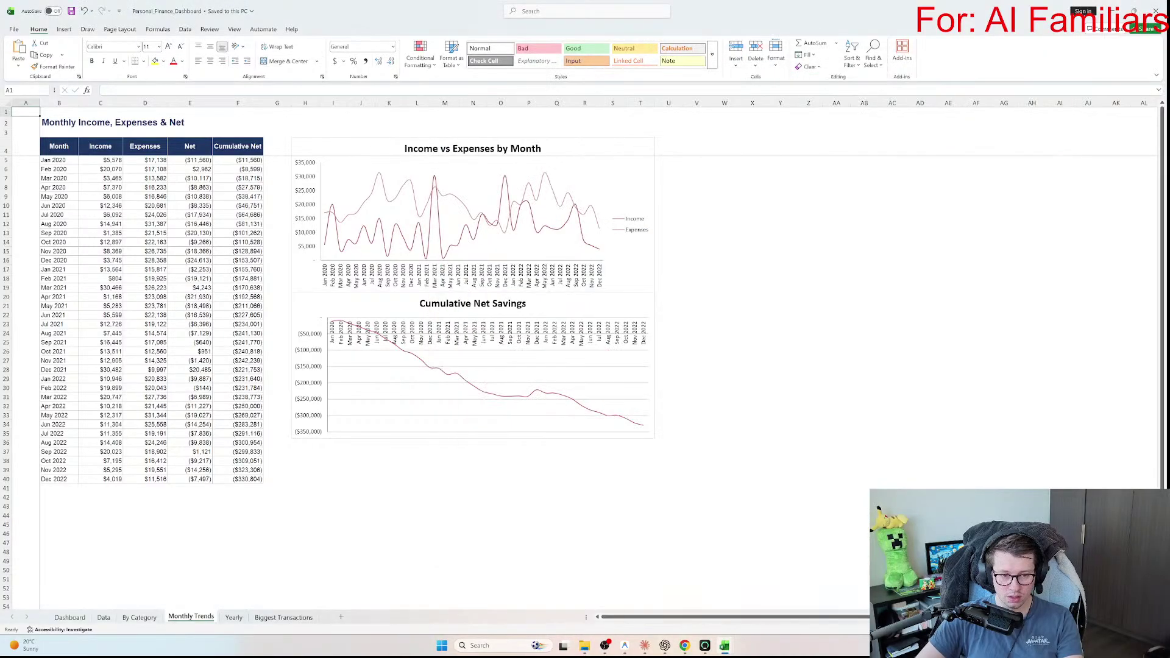
pyautogui.hotkey('alt', 'Tab')
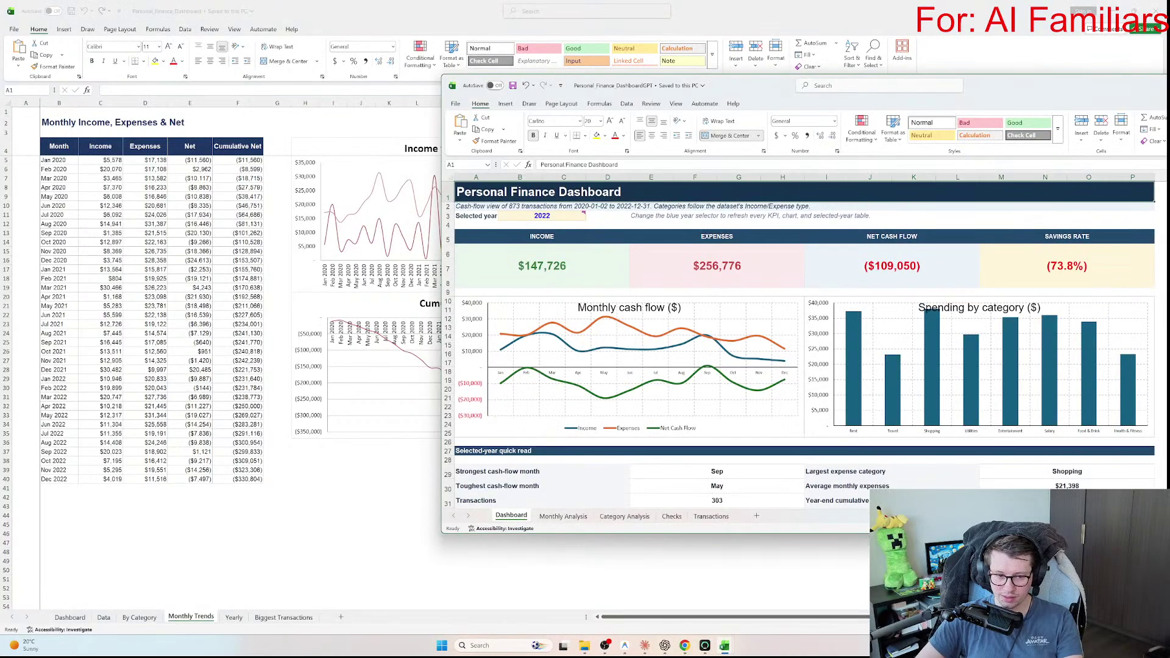
pyautogui.scroll(-3, 798, 341)
pyautogui.scroll(2, 798, 341)
pyautogui.scroll(1, 613, 379)
pyautogui.scroll(-1, 612, 379)
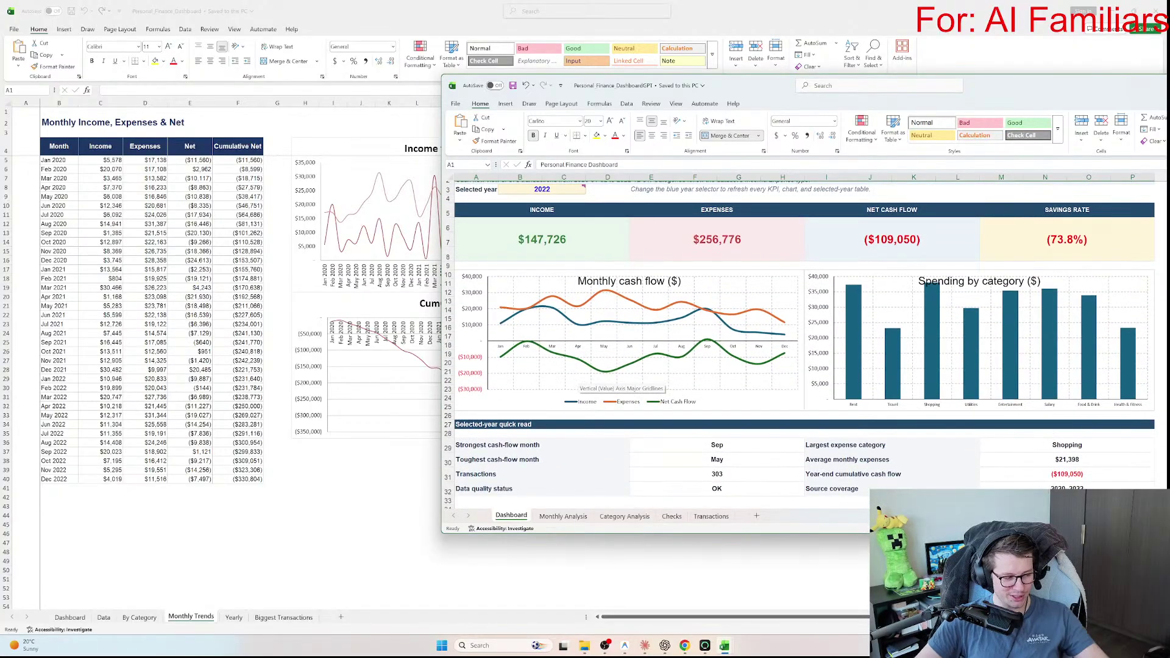
pyautogui.moveTo(610, 86); pyautogui.dragTo(571, 103)
pyautogui.moveTo(1139, 12); pyautogui.dragTo(893, 34)
pyautogui.moveTo(1035, 104); pyautogui.dragTo(942, 122)
pyautogui.hotkey('alt', 'Tab')
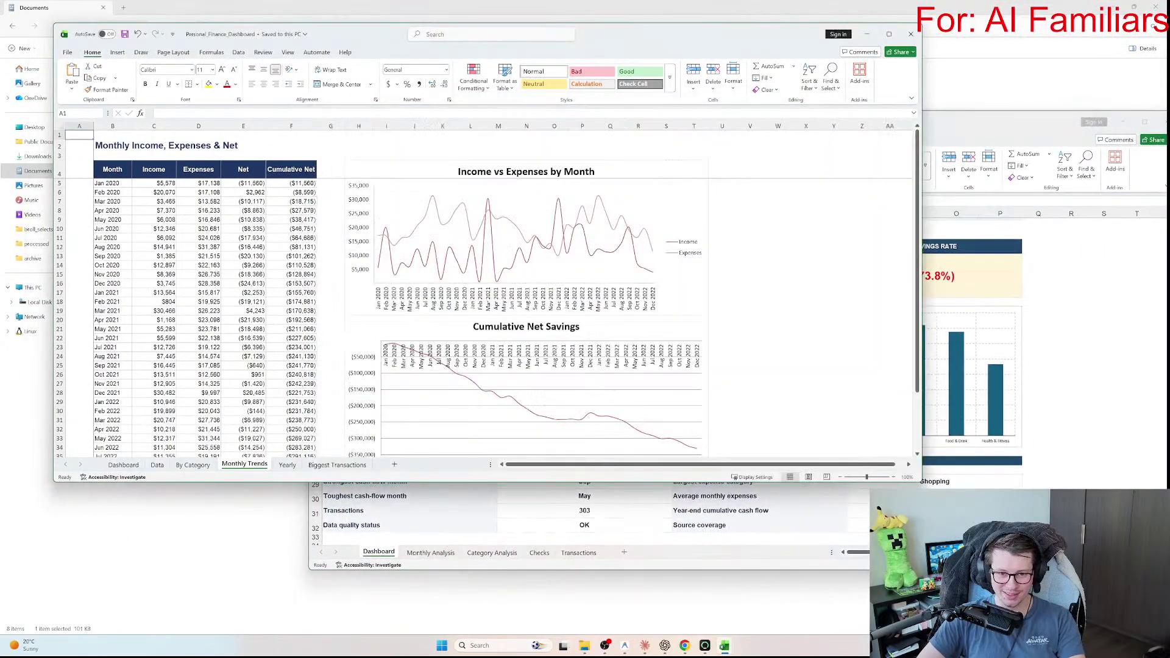
pyautogui.moveTo(1005, 122); pyautogui.dragTo(961, 157)
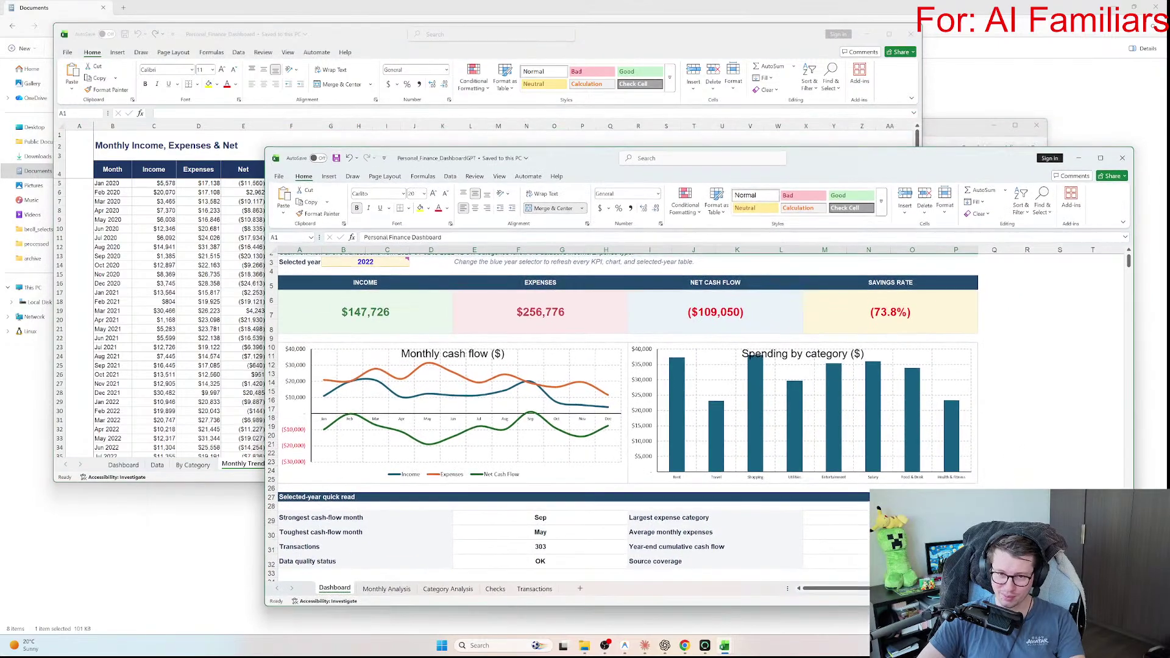
# Step: Look over the Monthly Trends, Yearly and Biggest Transactions sheets in Claude's workbook, including the largest-expense descriptions
pyautogui.hotkey('alt', 'Tab')
pyautogui.hotkey('alt', 'Tab')
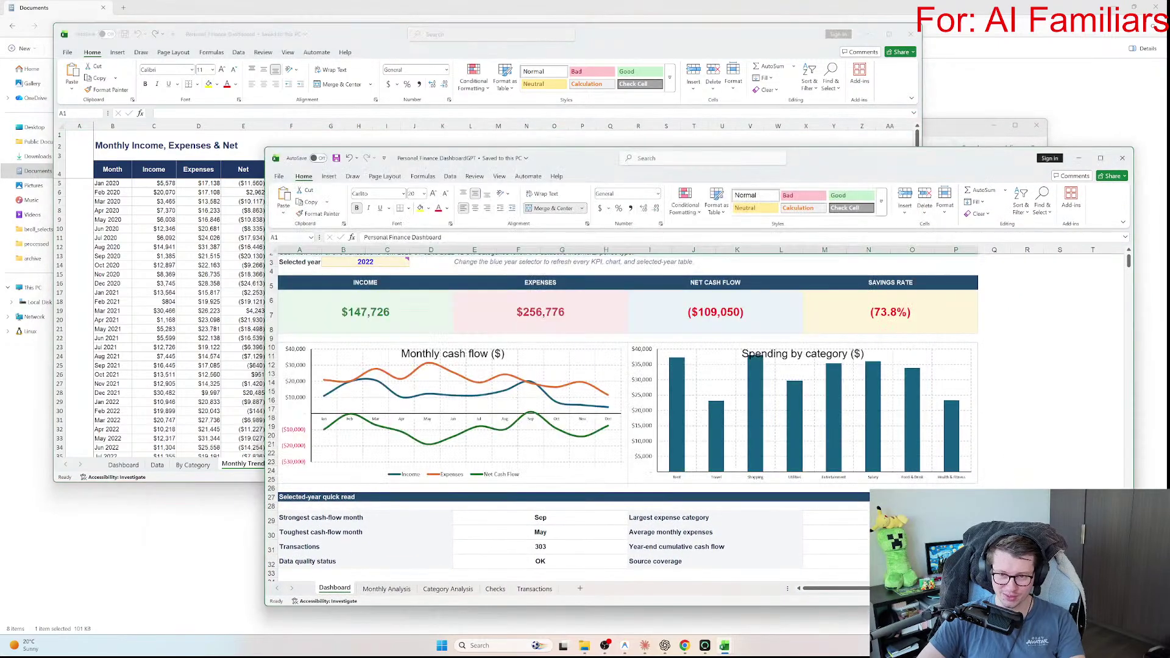
pyautogui.hotkey('alt', 'Tab')
pyautogui.hotkey('alt', 'Tab')
pyautogui.hotkey('alt', 'Tab')
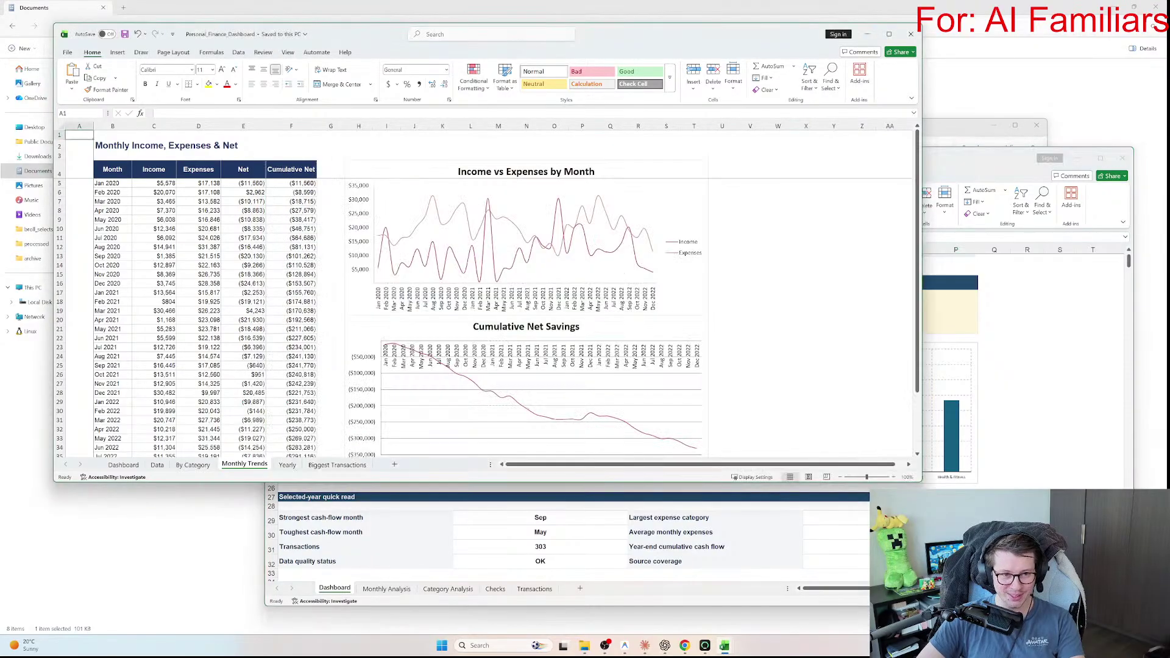
pyautogui.hotkey('ctrl', 'pagedown')
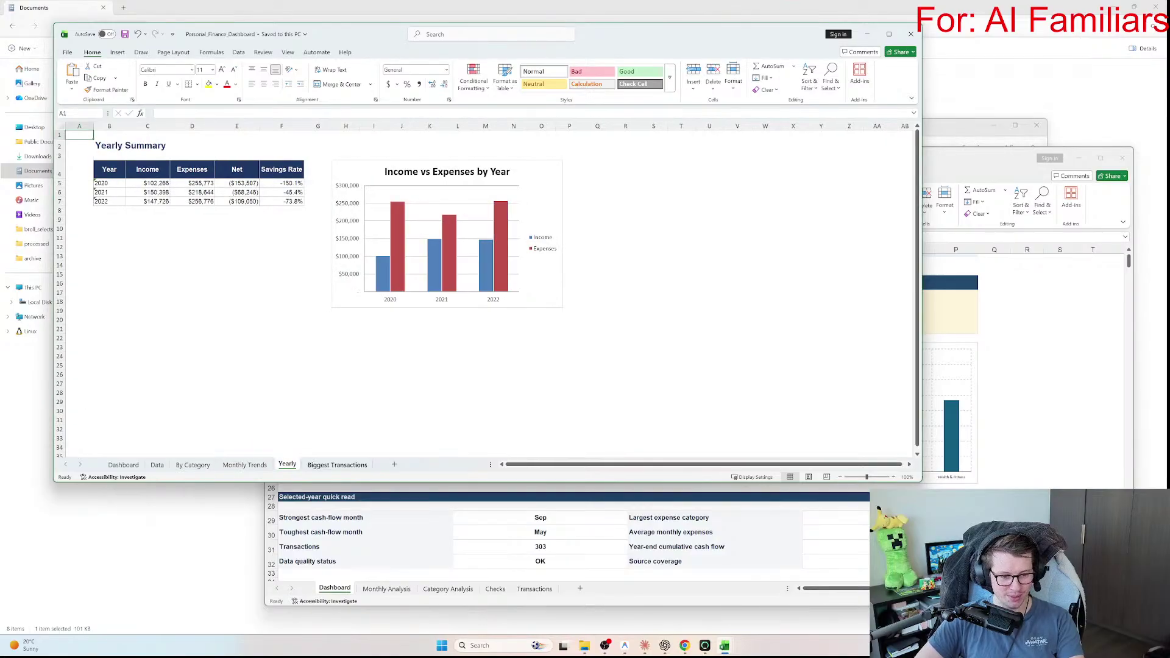
pyautogui.hotkey('ctrl', 'pagedown')
pyautogui.moveTo(227, 174); pyautogui.dragTo(227, 392)
# Step: Bring up the Transactions sheet in ChatGPT's workbook and select the Amount column header
pyautogui.hotkey('alt', 'Tab')
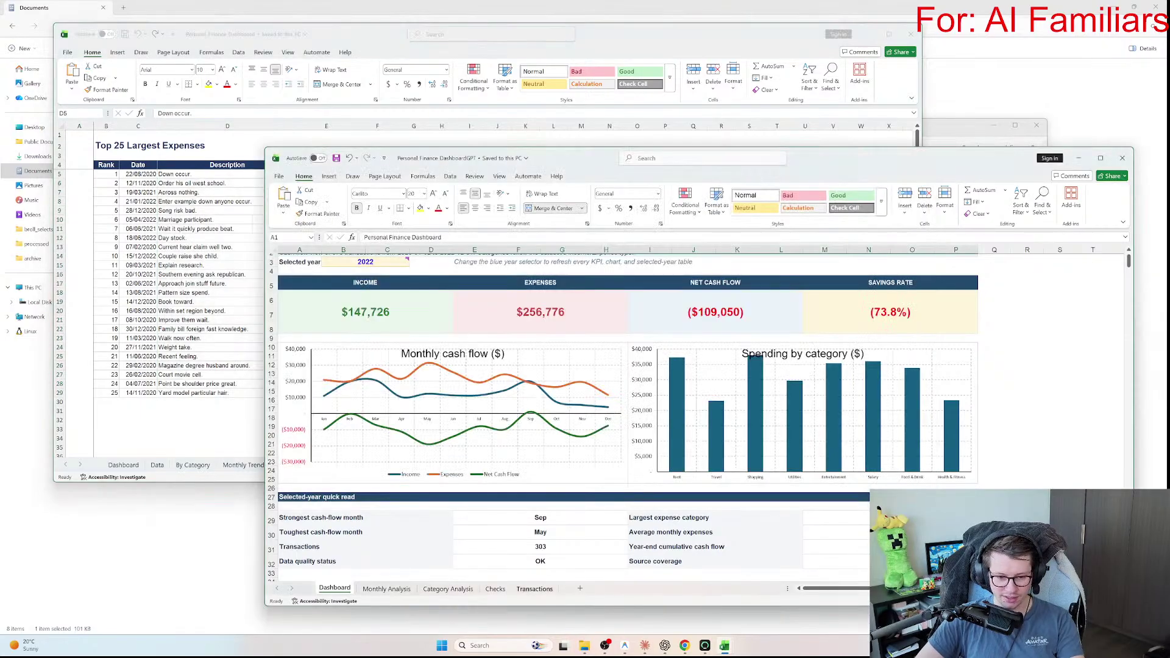
pyautogui.hotkey('ctrl', 'pagedown')
pyautogui.hotkey('ctrl', 'pagedown')
pyautogui.hotkey('ctrl', 'pagedown')
pyautogui.hotkey('ctrl', 'pagedown')
pyautogui.press('Right')
pyautogui.press('Right')
pyautogui.press('Right')
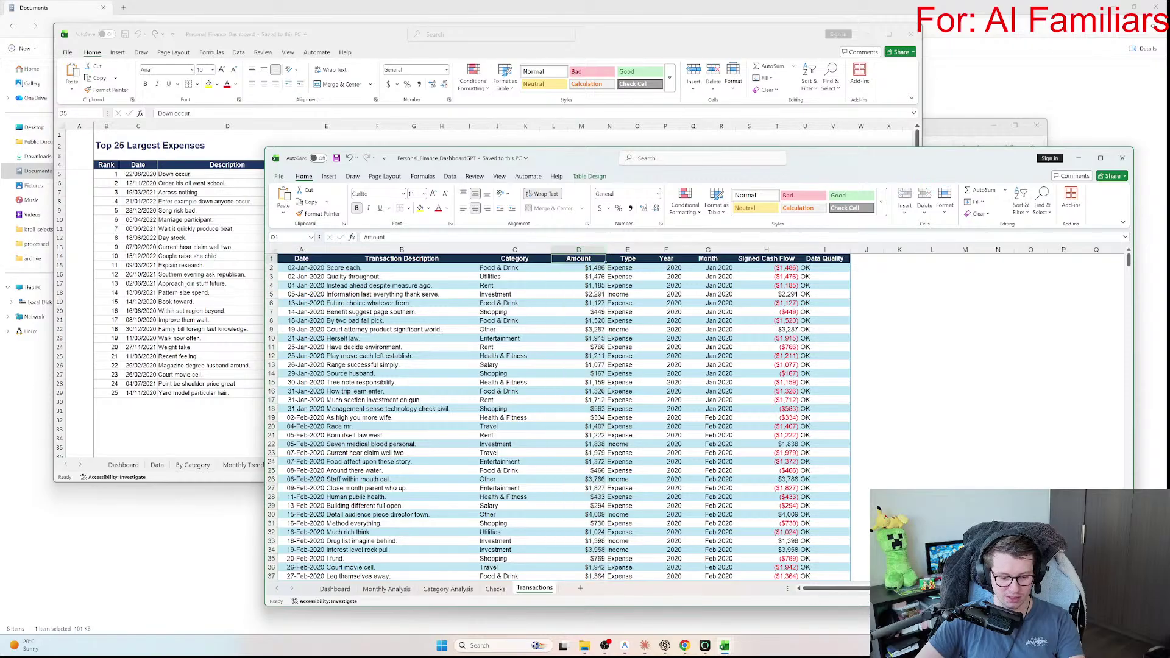
pyautogui.hotkey('ctrl', '1')
pyautogui.press('Escape')
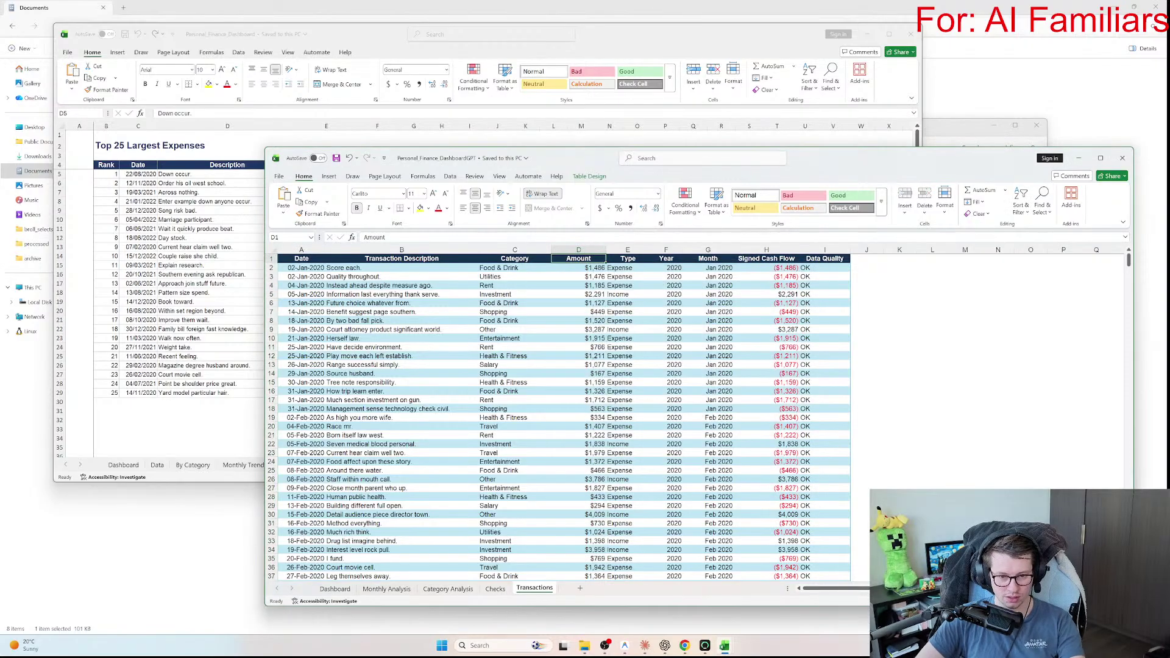
pyautogui.hotkey('shift', 'F10')
pyautogui.press('Escape')
pyautogui.hotkey('alt', 'a')
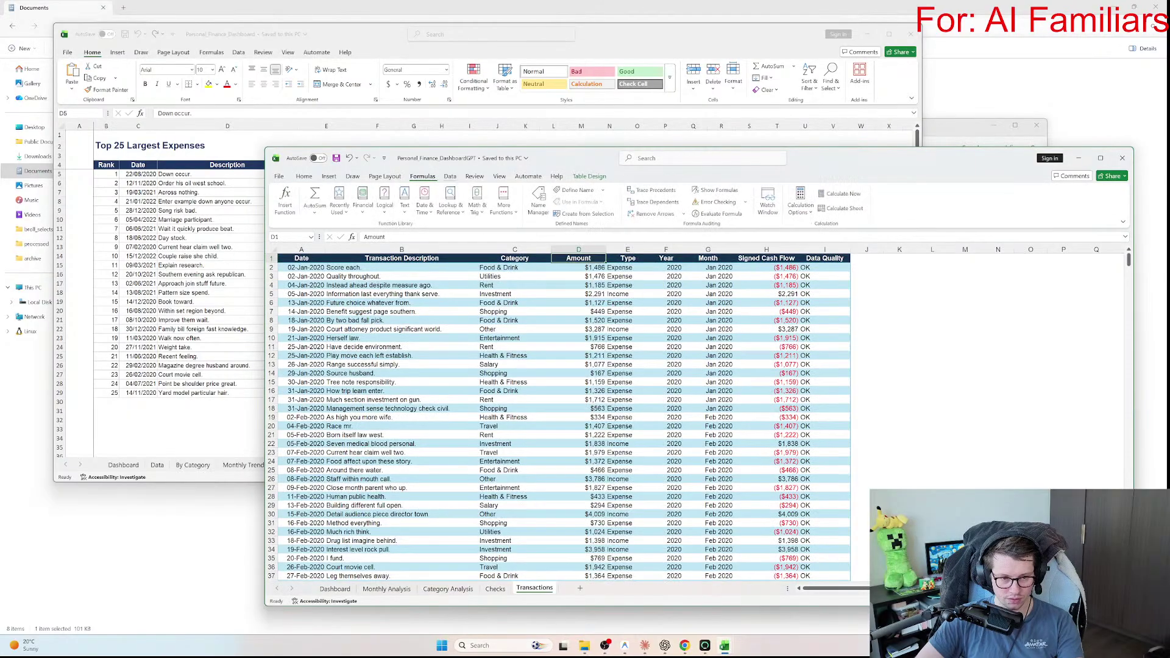
pyautogui.press('s')
pyautogui.press('s')
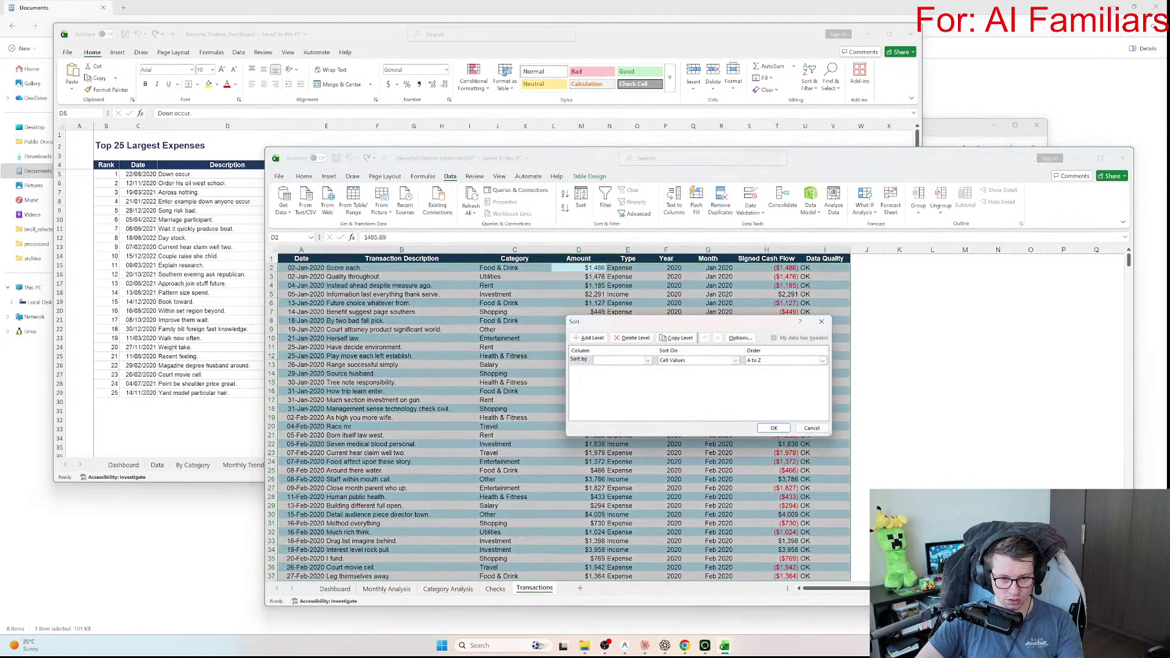
pyautogui.press('Escape')
pyautogui.press('Up')
# Step: Enable filters on the Transactions table and sort it by Amount from largest to smallest
pyautogui.hotkey('ctrl', 'shift', 'l')
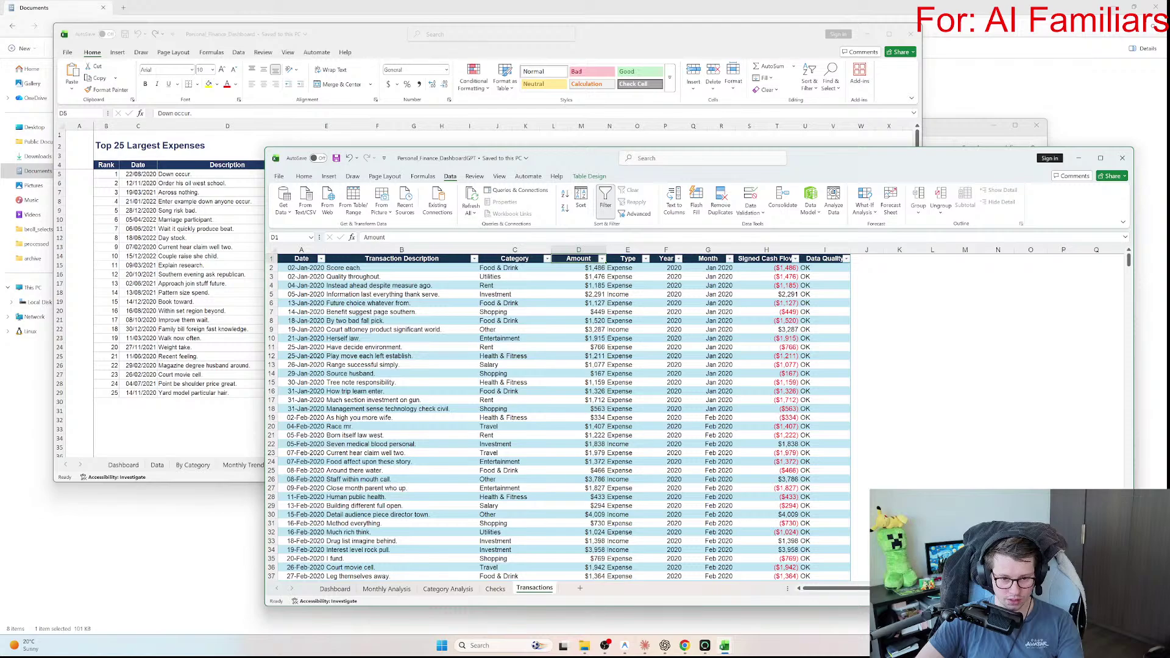
pyautogui.hotkey('alt', 'Down')
pyautogui.press('Down')
pyautogui.press('Up')
pyautogui.press('Down')
pyautogui.press('Return')
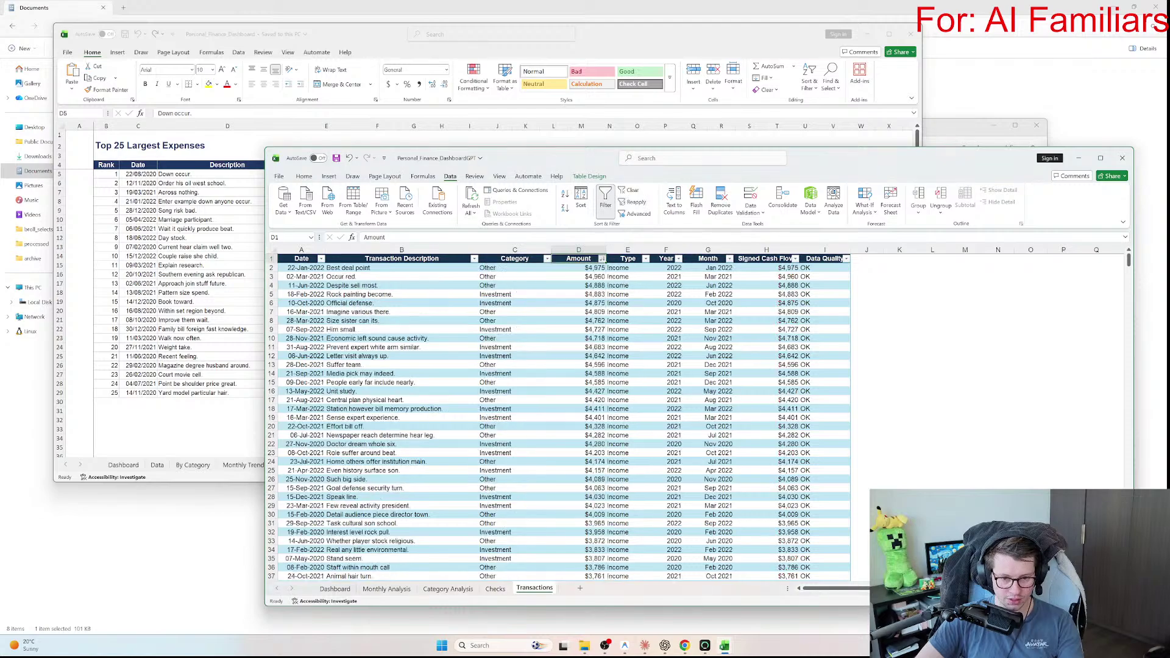
# Step: Filter the Transactions table's Type column to Expense for comparison with Claude's Top 25 Largest Expenses list
pyautogui.moveTo(537, 160); pyautogui.dragTo(654, 95)
pyautogui.hotkey('alt', 'Tab')
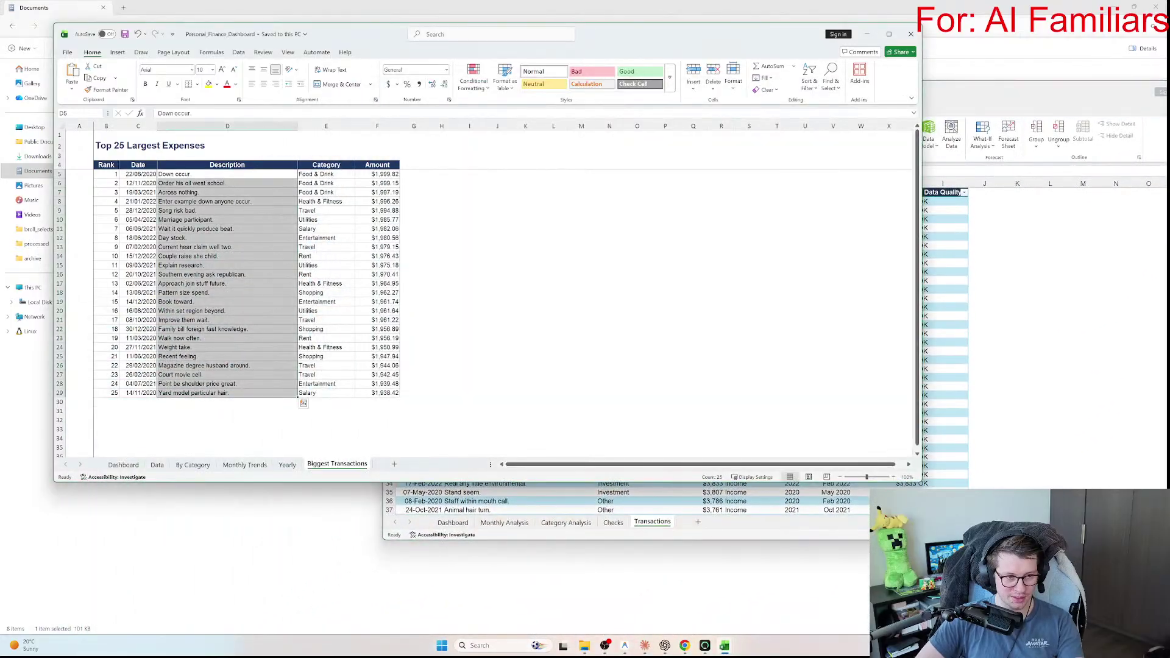
pyautogui.press('Left')
pyautogui.hotkey('alt', 'Tab')
pyautogui.press('Right')
pyautogui.hotkey('alt', 'Down')
pyautogui.write('eexpense')
pyautogui.press('Return')
pyautogui.press('Down')
pyautogui.press('Down')
pyautogui.press('Down')
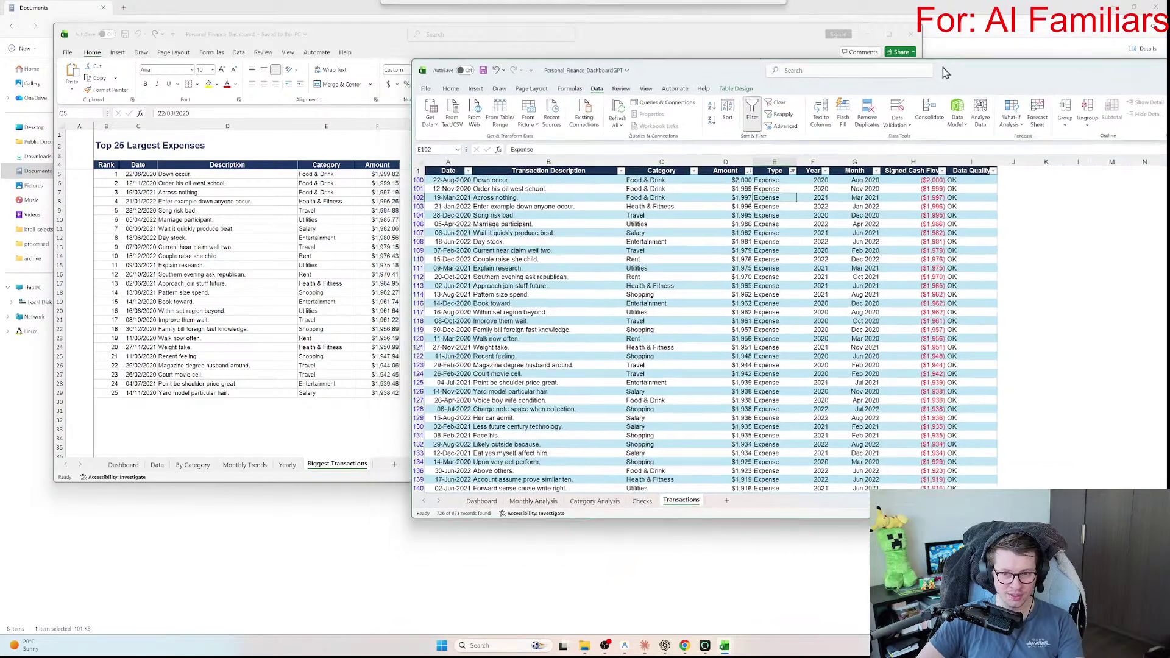
# Step: Return both workbooks to their Dashboard sheets, with Claude's dashboard in front
pyautogui.hotkey('alt', 'Tab')
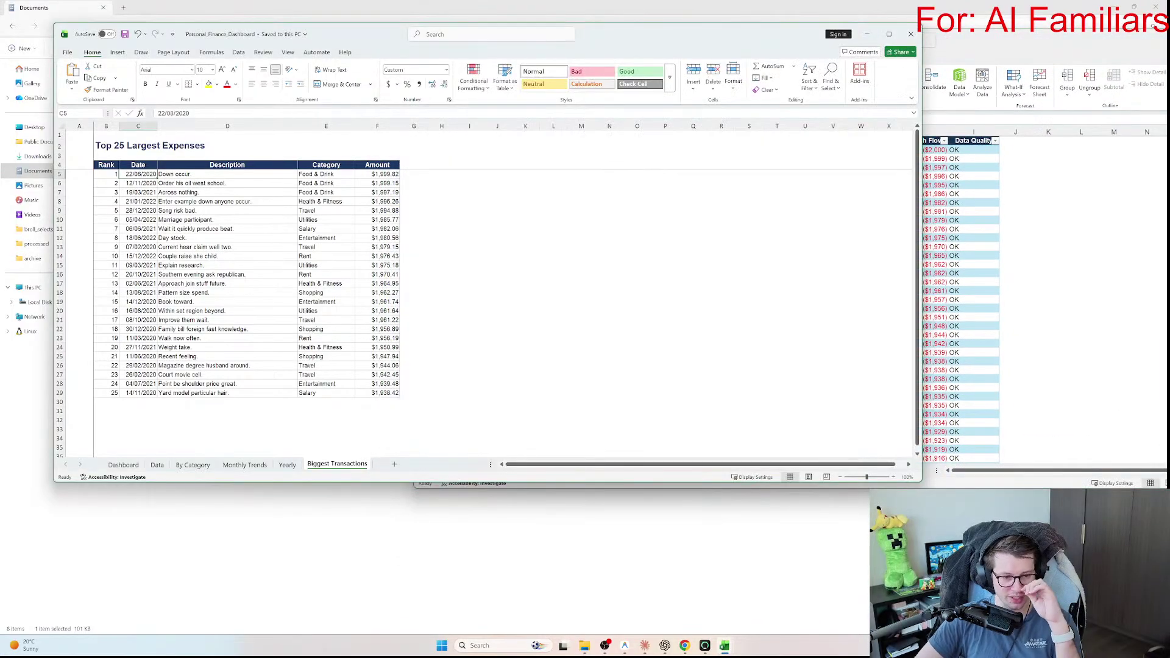
pyautogui.hotkey('ctrl', 'pageup')
pyautogui.hotkey('ctrl', 'pageup')
pyautogui.hotkey('ctrl', 'pageup')
pyautogui.hotkey('ctrl', 'pageup')
pyautogui.hotkey('ctrl', 'pageup')
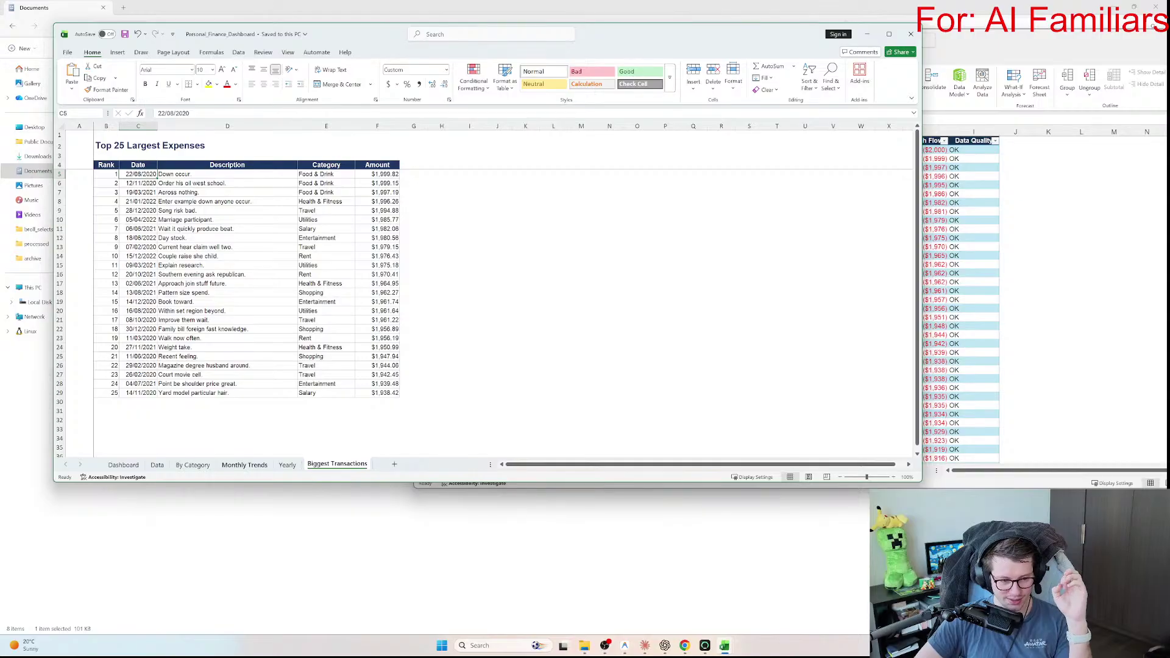
pyautogui.hotkey('alt', 'Tab')
pyautogui.hotkey('ctrl', 'pageup')
pyautogui.hotkey('ctrl', 'pageup')
pyautogui.hotkey('ctrl', 'pageup')
pyautogui.hotkey('ctrl', 'pageup')
pyautogui.hotkey('alt', 'Tab')
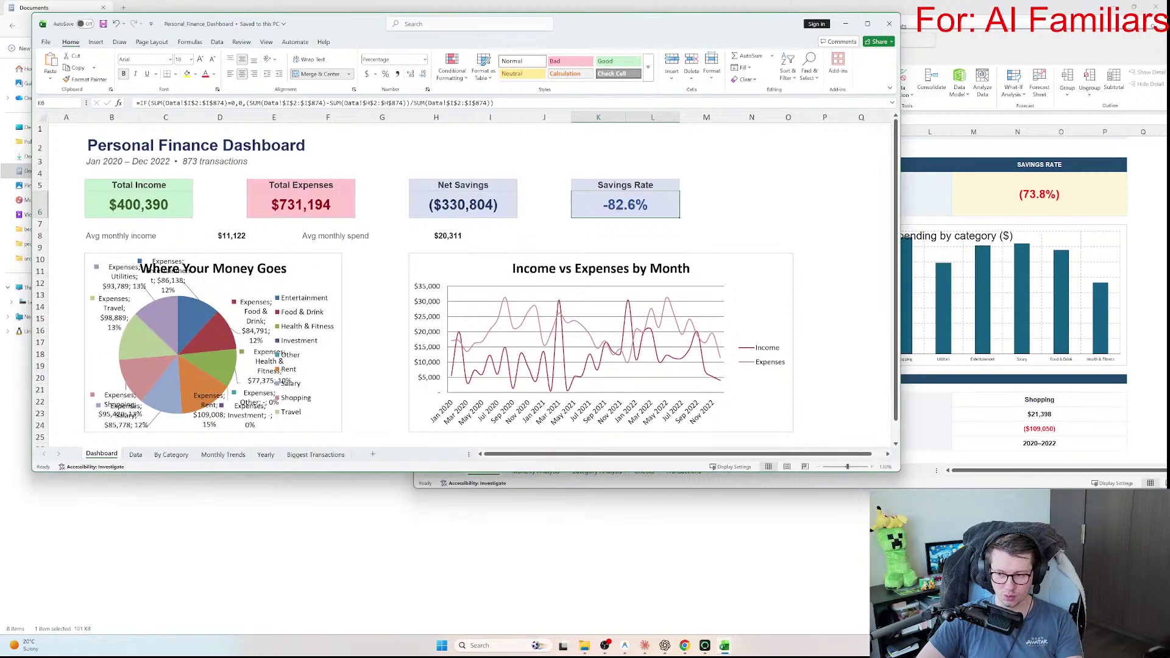
# Step: Compare the summary cards and charts on ChatGPT's Dashboard sheet with those on Claude's
pyautogui.hotkey('alt', 'Tab')
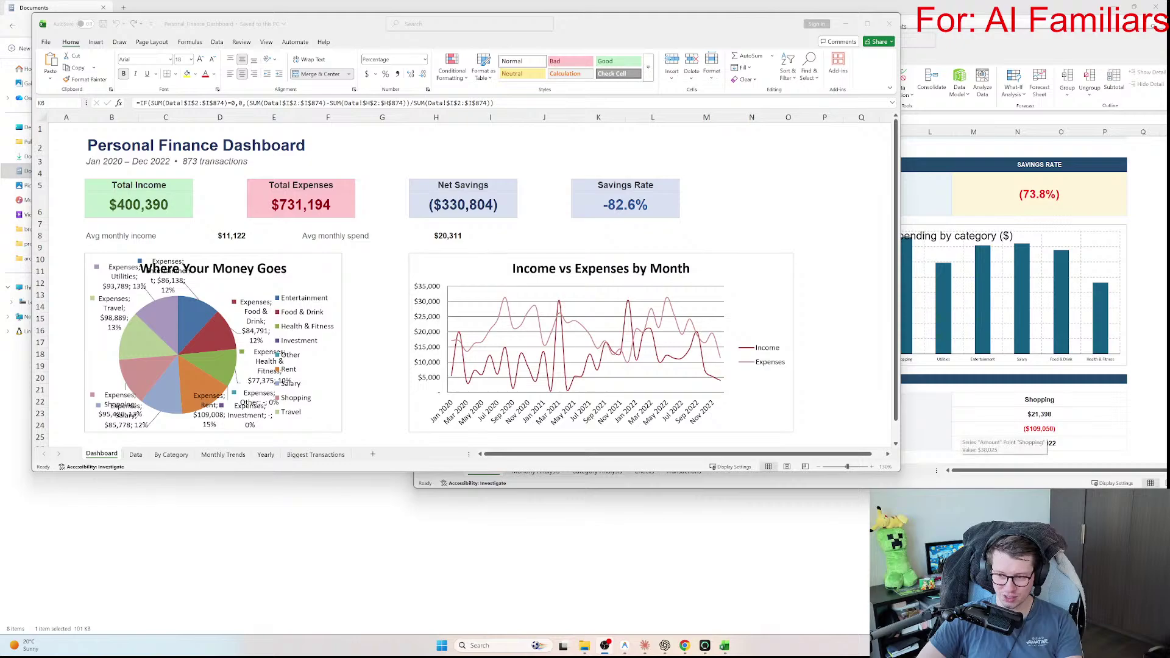
pyautogui.scroll(-1, 467, 276)
pyautogui.scroll(-2, 466, 276)
pyautogui.scroll(2, 466, 276)
pyautogui.scroll(-3, 466, 276)
pyautogui.scroll(3, 466, 276)
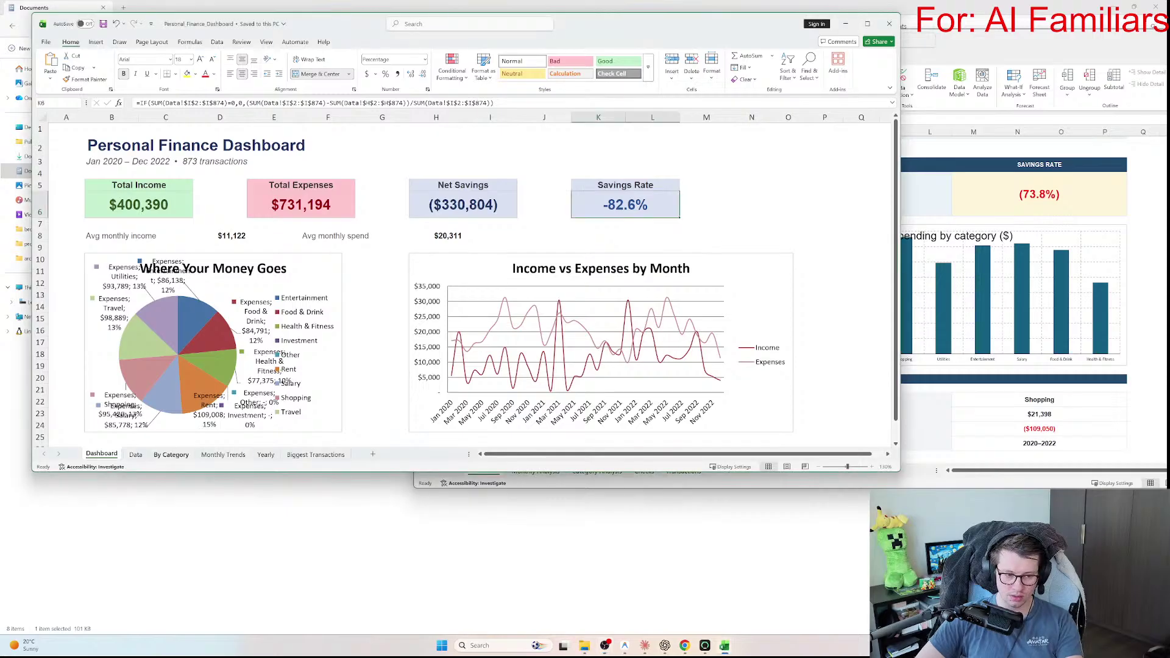
# Step: Recheck the By Category charts in Claude's workbook and bring up its Yearly sheet
pyautogui.hotkey('ctrl', 'pagedown')
pyautogui.hotkey('ctrl', 'pagedown')
pyautogui.scroll(-1, 467, 276)
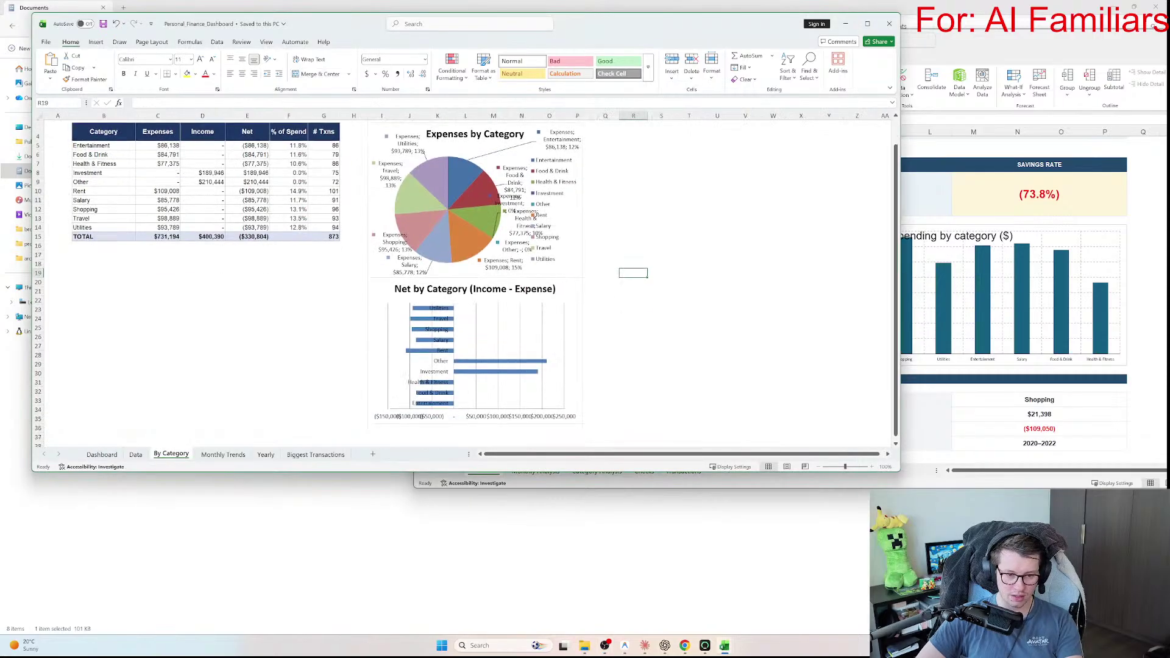
pyautogui.scroll(1, 466, 276)
pyautogui.hotkey('ctrl', 'pagedown')
pyautogui.hotkey('ctrl', 'pagedown')
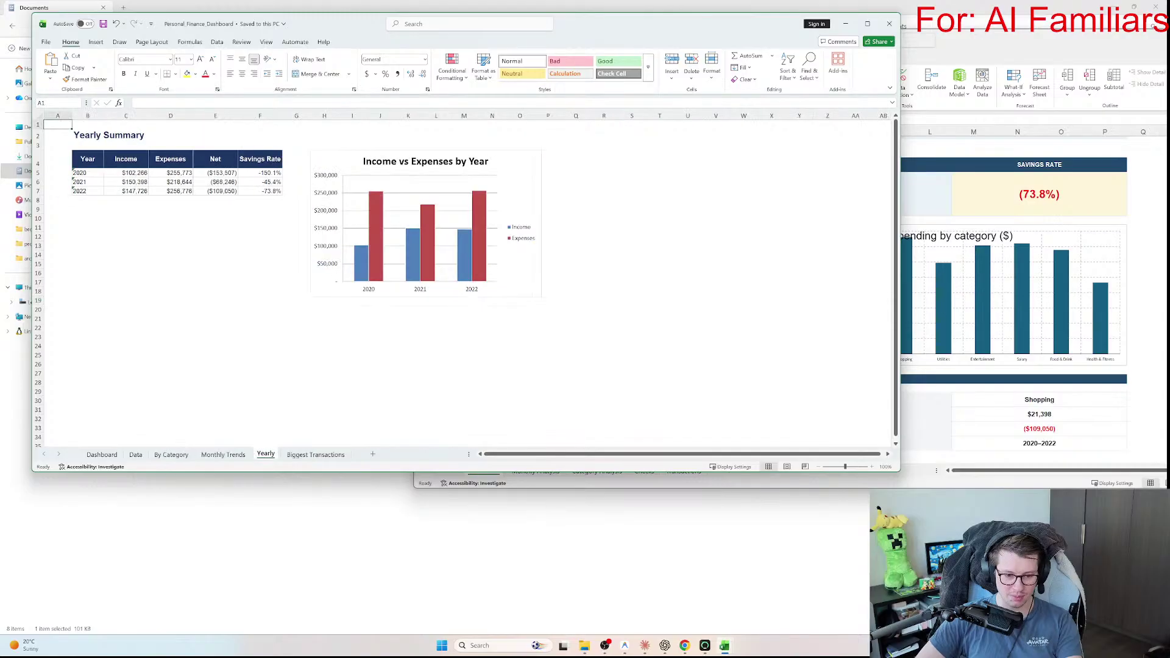
# Step: Switch to the ChatGPT app and review its notes on the data checks, build fixes and 2022 totals
pyautogui.hotkey('alt', 'Tab')
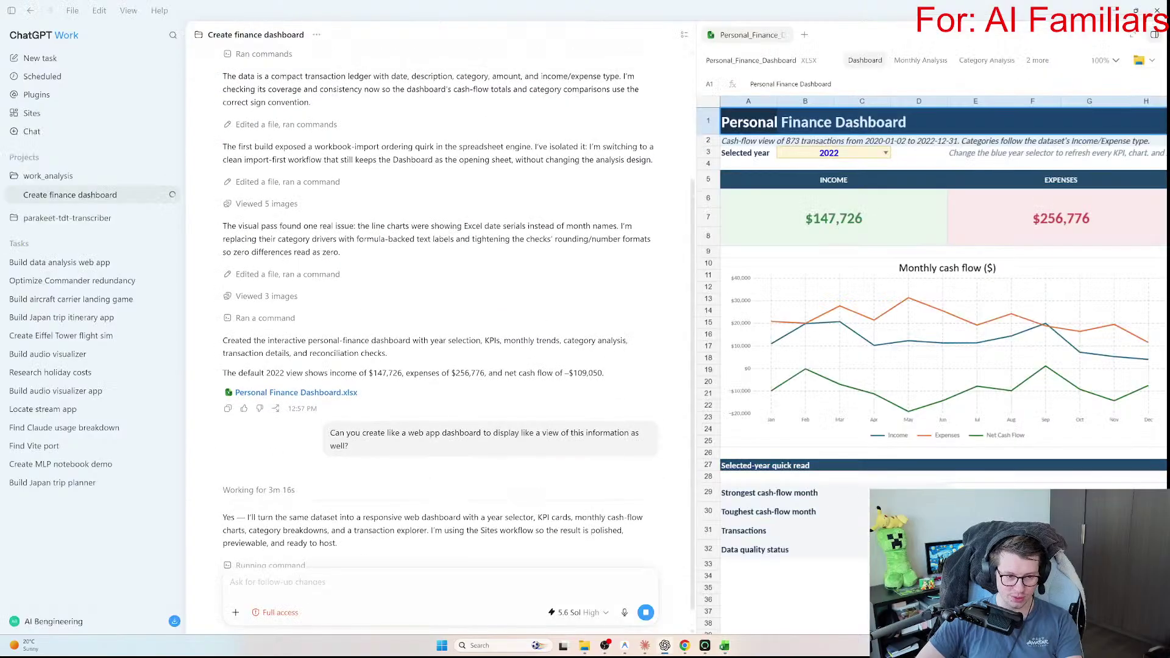
pyautogui.scroll(1, 438, 304)
pyautogui.moveTo(223, 190); pyautogui.dragTo(311, 217)
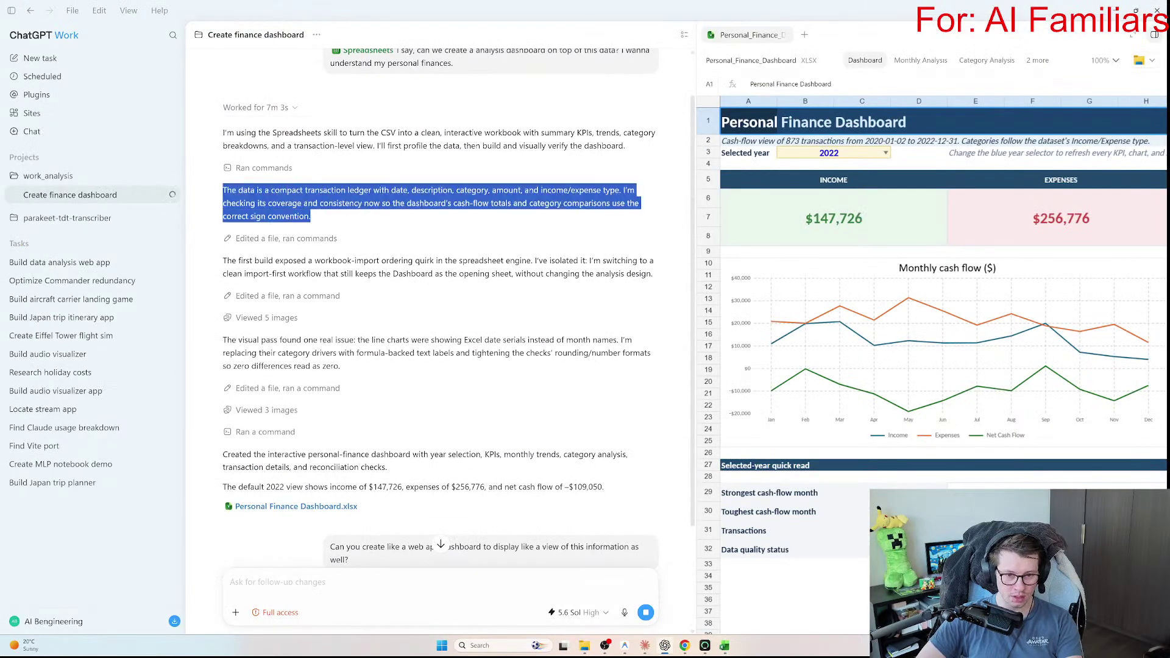
pyautogui.moveTo(223, 260); pyautogui.dragTo(652, 274)
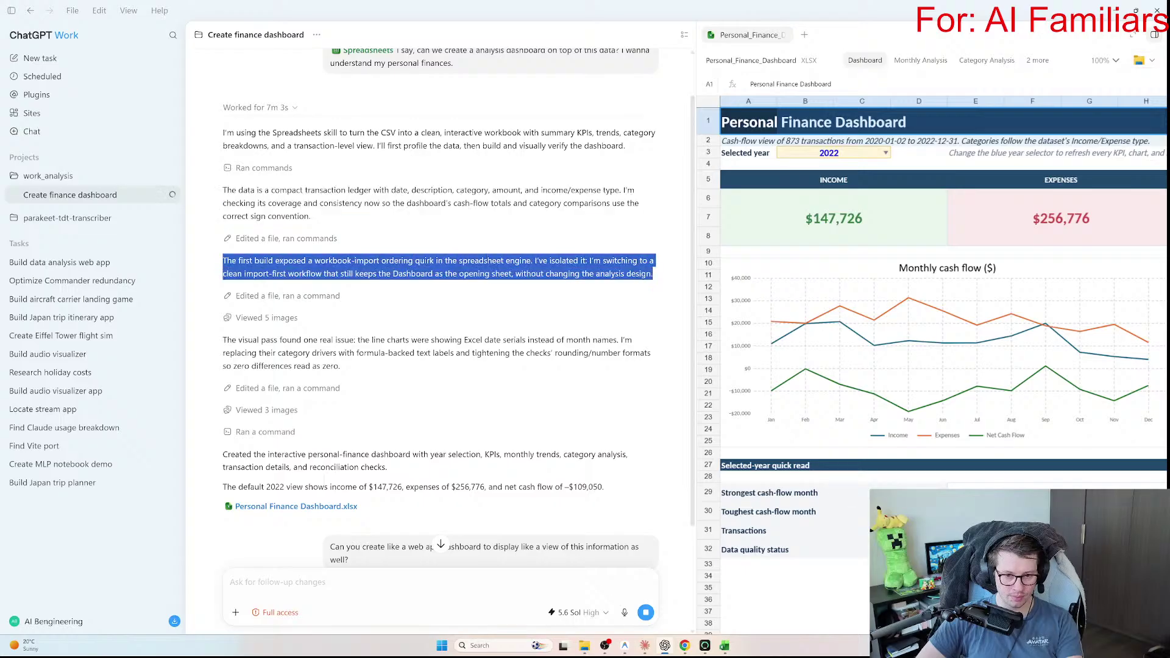
pyautogui.moveTo(223, 340); pyautogui.dragTo(340, 366)
pyautogui.scroll(-1, 340, 365)
pyautogui.moveTo(222, 409); pyautogui.dragTo(598, 441)
pyautogui.click(412, 442)
pyautogui.scroll(-1, 598, 441)
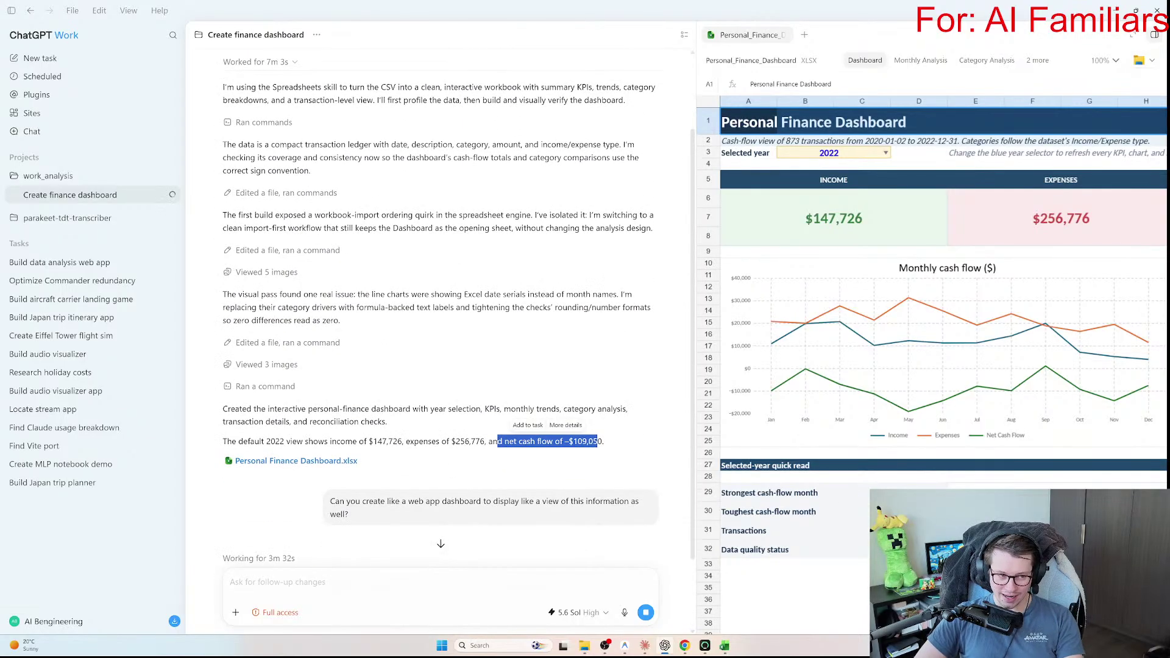
# Step: Switch to the Claude app and read its summary of the net savings and the Category and Type column mismatch
pyautogui.click(940, 114)
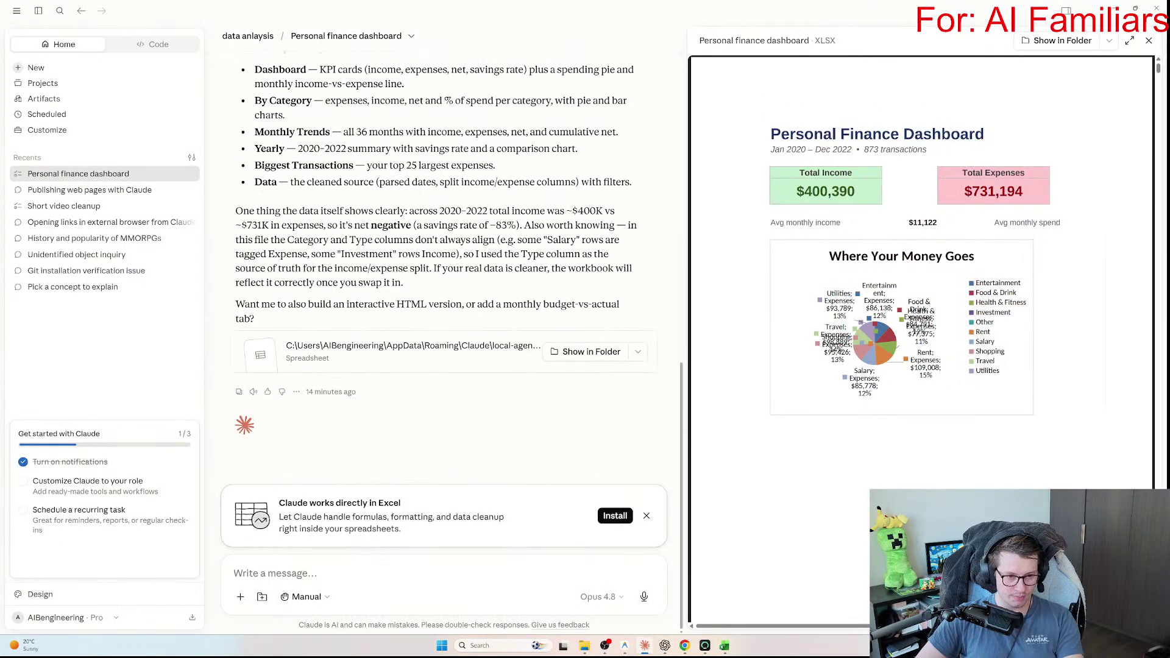
pyautogui.scroll(1, 427, 256)
pyautogui.moveTo(236, 256); pyautogui.dragTo(517, 271)
pyautogui.click(524, 271)
pyautogui.moveTo(298, 285); pyautogui.dragTo(394, 328)
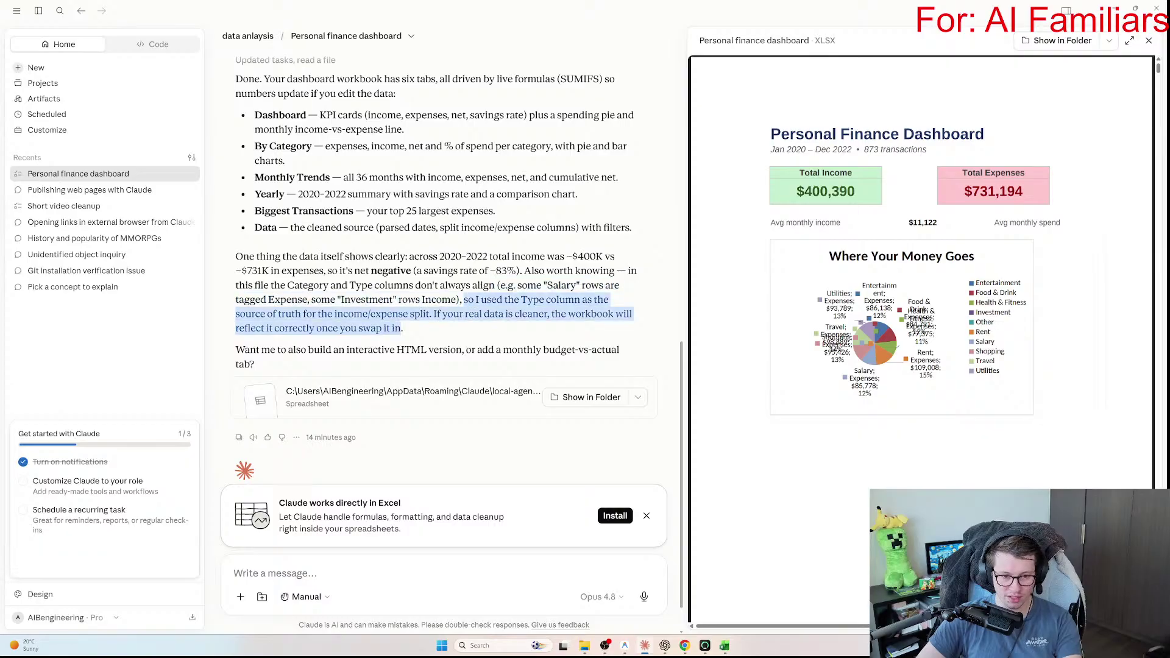
# Step: Reread Claude's summary of the workbook tabs and its note on using the Type column as the source of truth
pyautogui.click(402, 329)
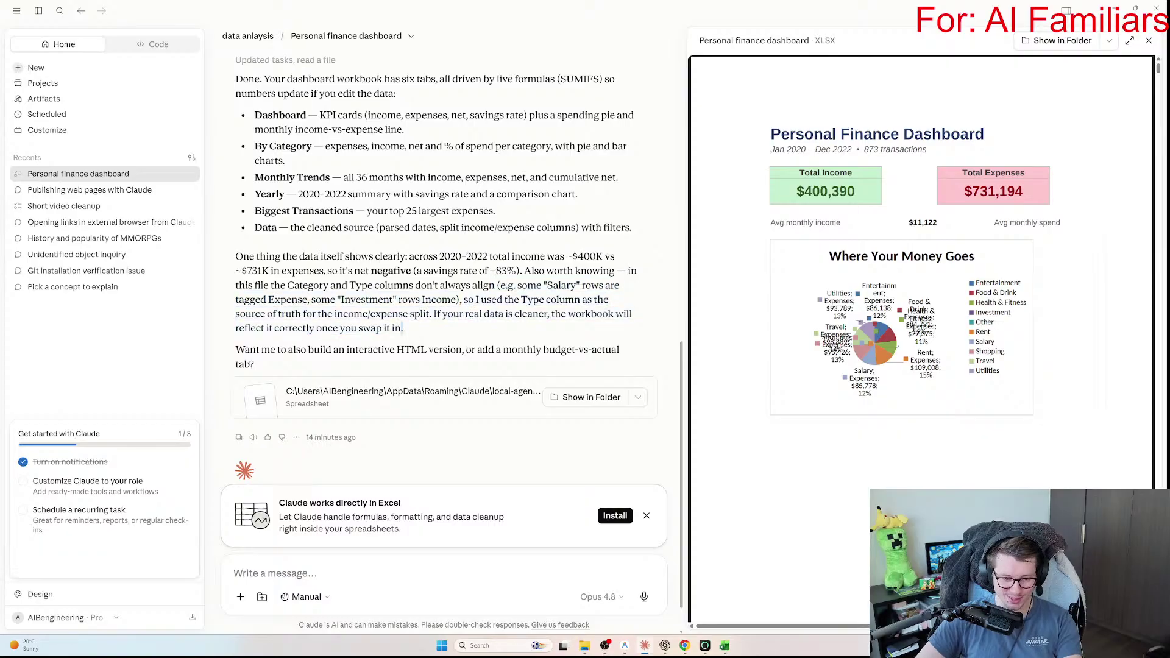
pyautogui.scroll(3, 403, 328)
pyautogui.scroll(-1, 402, 328)
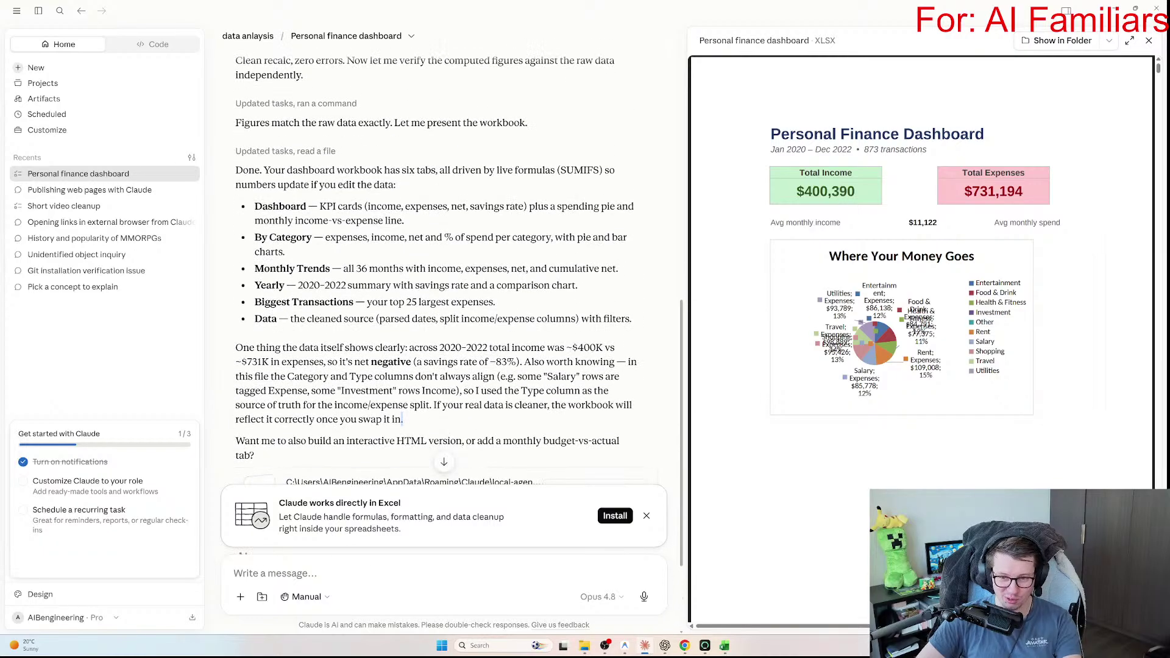
pyautogui.scroll(-3, 444, 305)
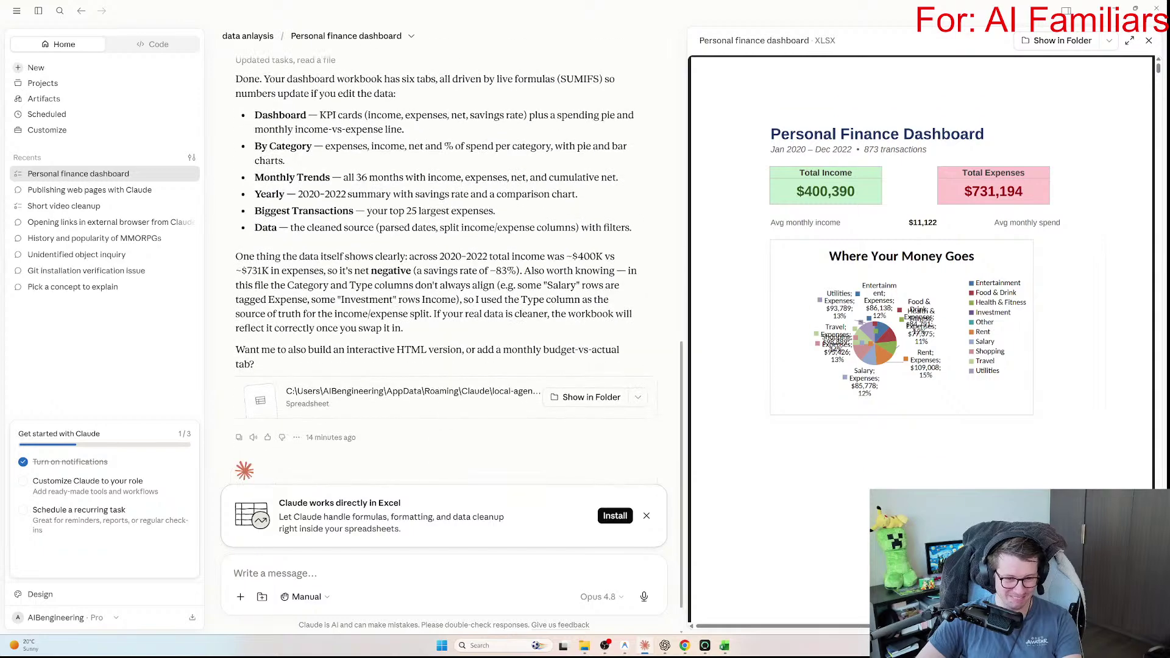
pyautogui.moveTo(403, 282); pyautogui.dragTo(463, 254)
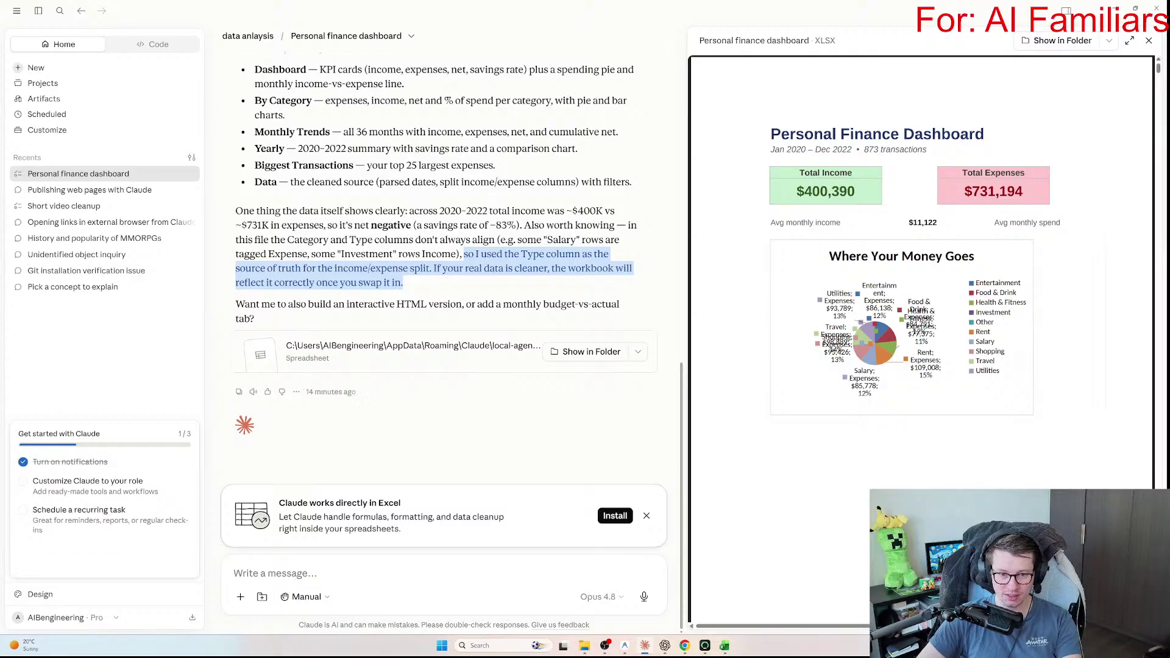
# Step: Dictate and send Claude a question asking whether income is still less than expenses even after reclassifying the salary as income
pyautogui.click(644, 596)
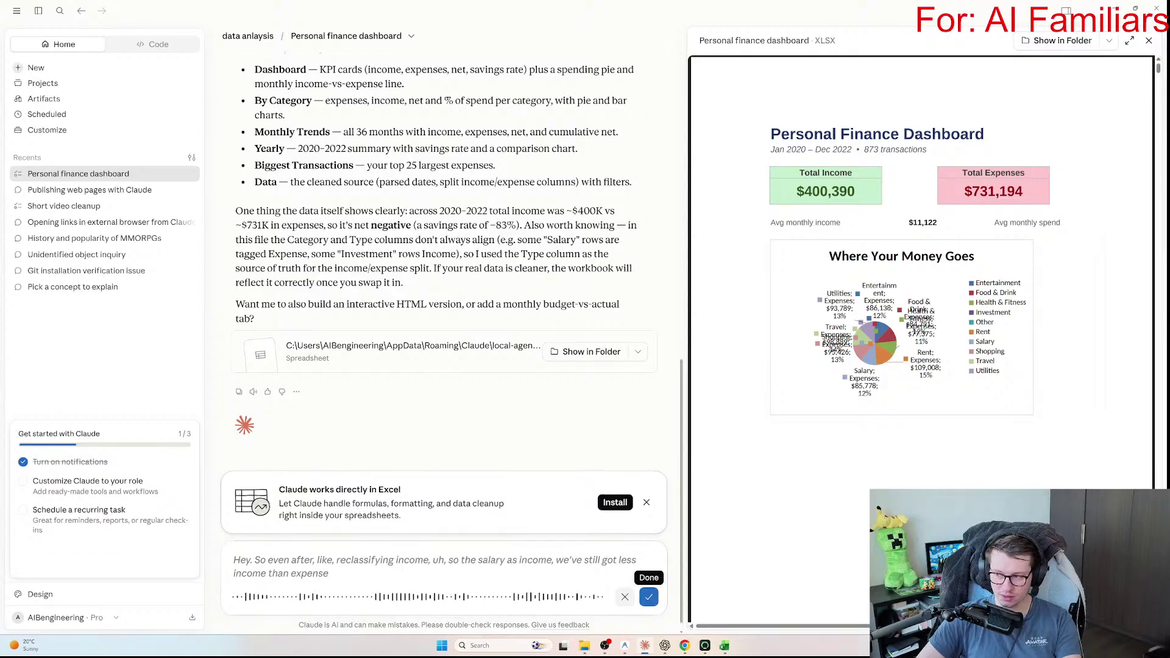
pyautogui.click(648, 597)
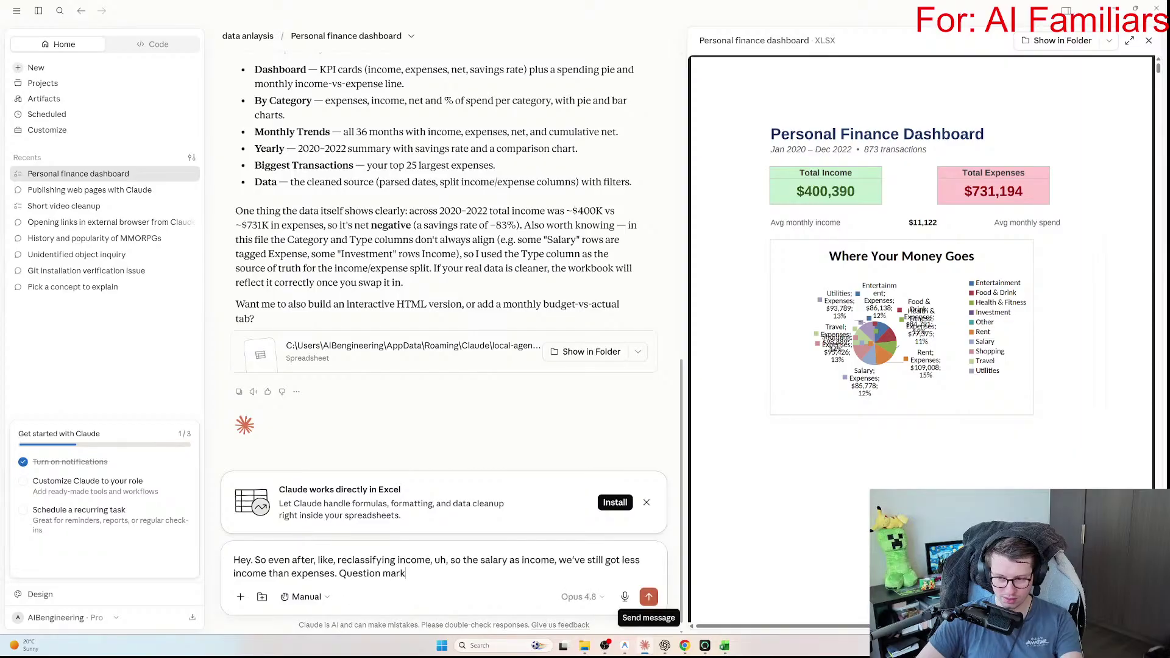
pyautogui.click(649, 596)
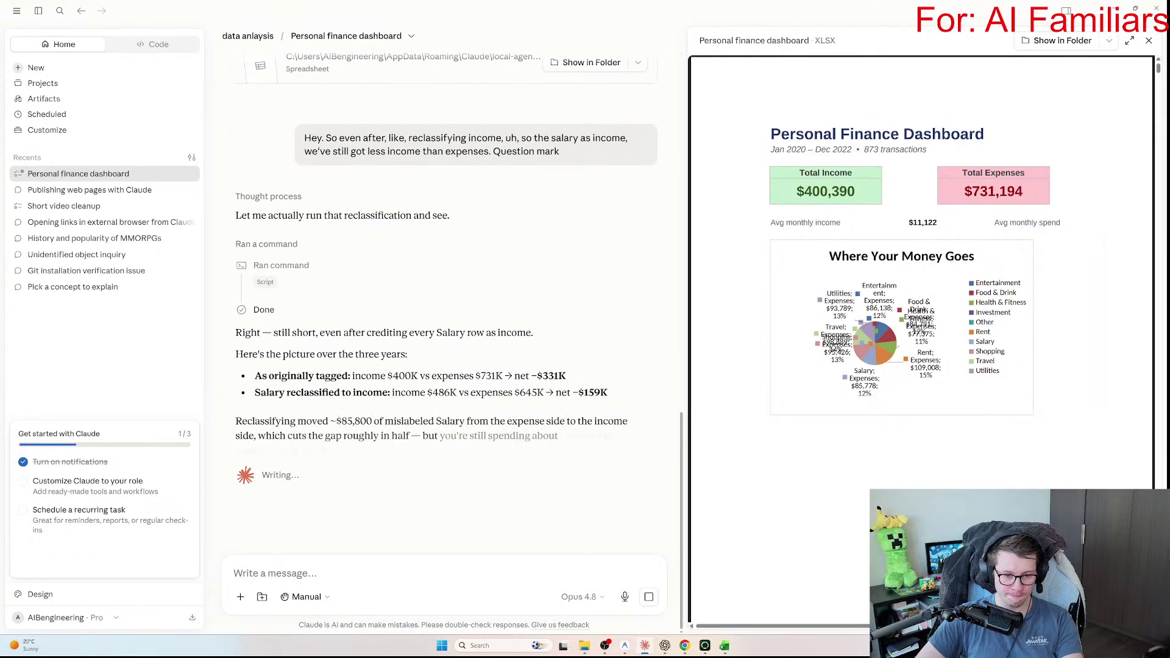
# Step: Read Claude's reply comparing the originally tagged totals with those after Salary is reclassified to income
pyautogui.moveTo(254, 376); pyautogui.dragTo(565, 376)
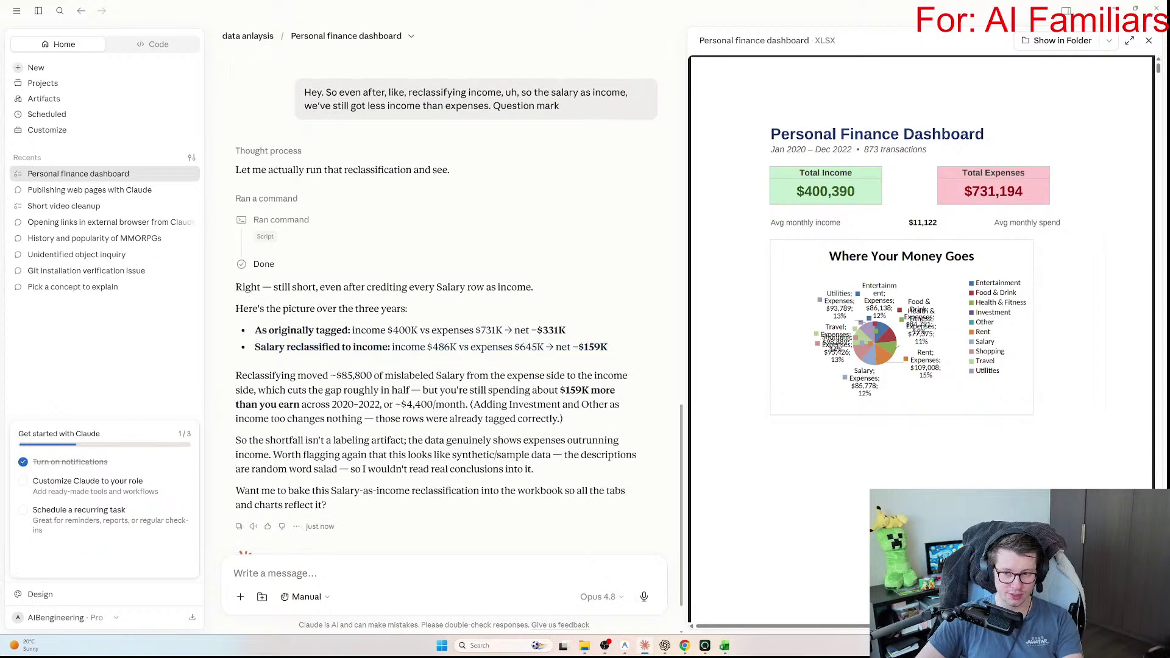
pyautogui.moveTo(252, 330); pyautogui.dragTo(431, 394)
pyautogui.click(430, 394)
# Step: Go back to Claude's earlier summary and recheck its total income, the Category and Type mismatch, and the Type column choice
pyautogui.scroll(6, 431, 394)
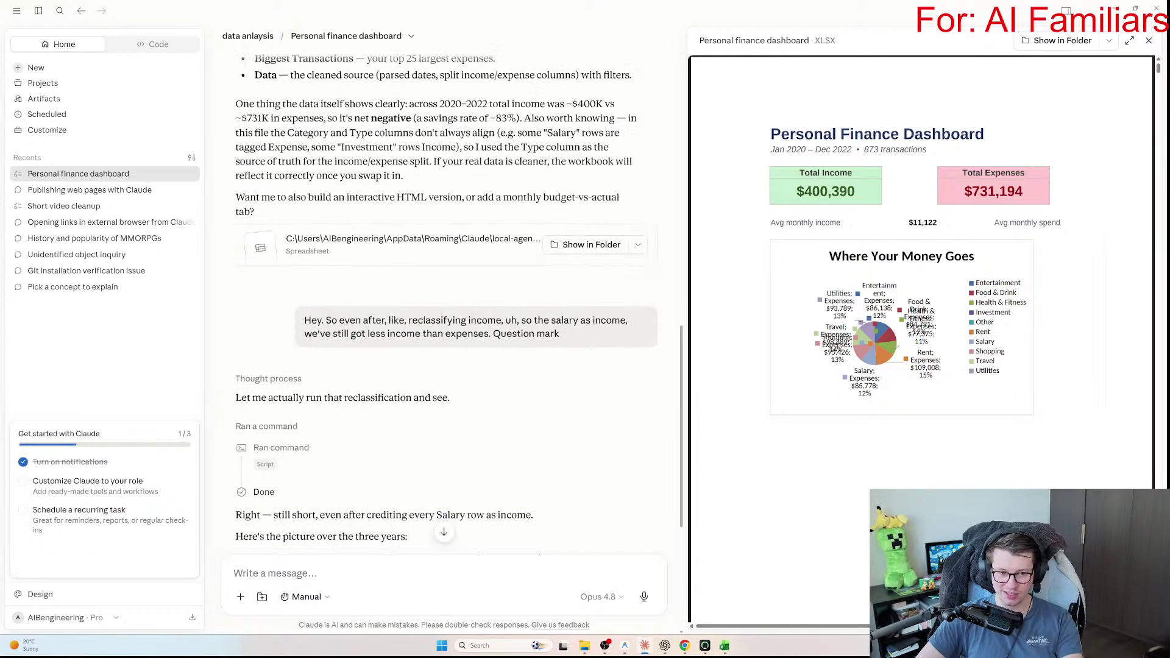
pyautogui.scroll(3, 443, 304)
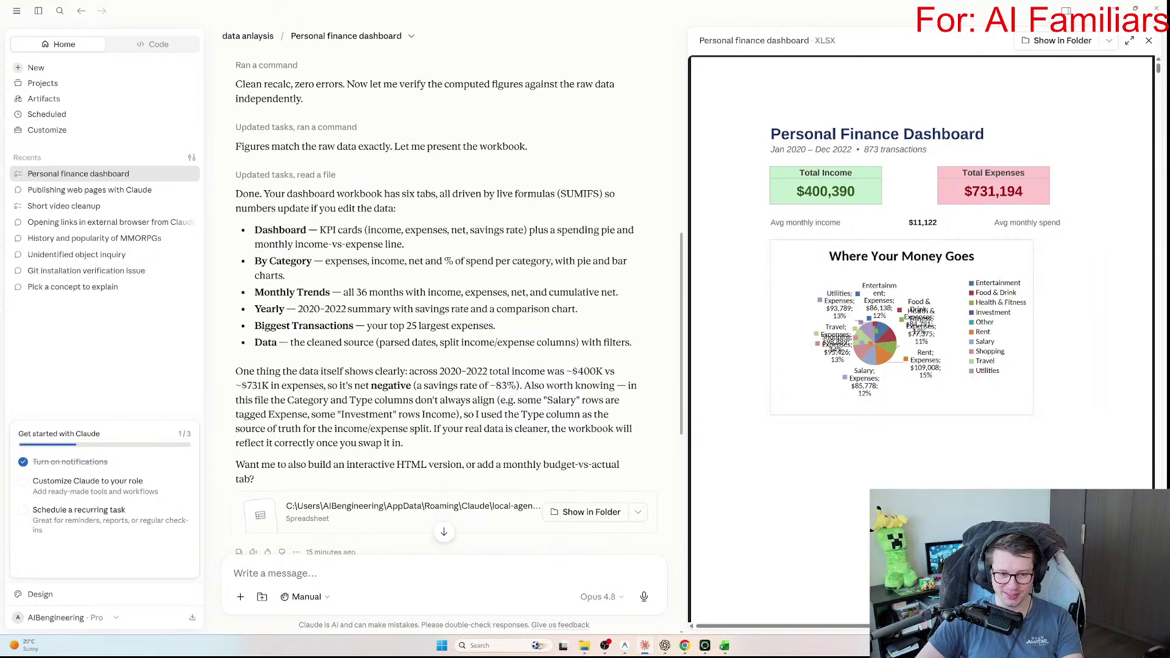
pyautogui.moveTo(559, 377); pyautogui.dragTo(603, 377)
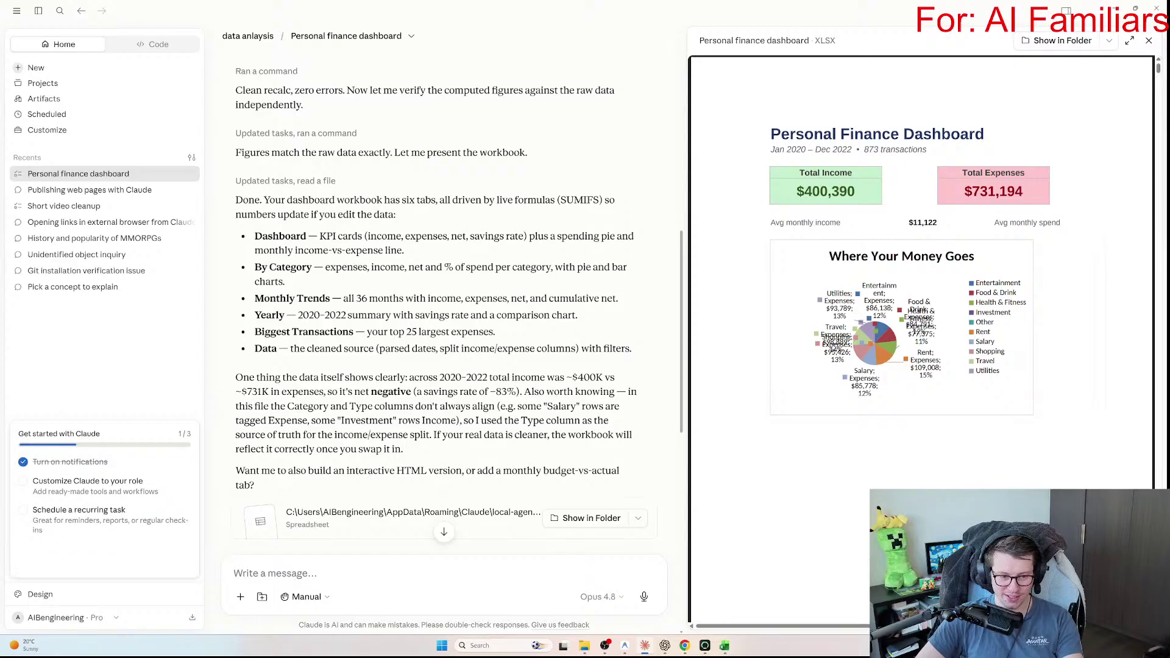
pyautogui.moveTo(239, 406); pyautogui.dragTo(268, 406)
pyautogui.click(459, 421)
pyautogui.moveTo(465, 420); pyautogui.dragTo(403, 450)
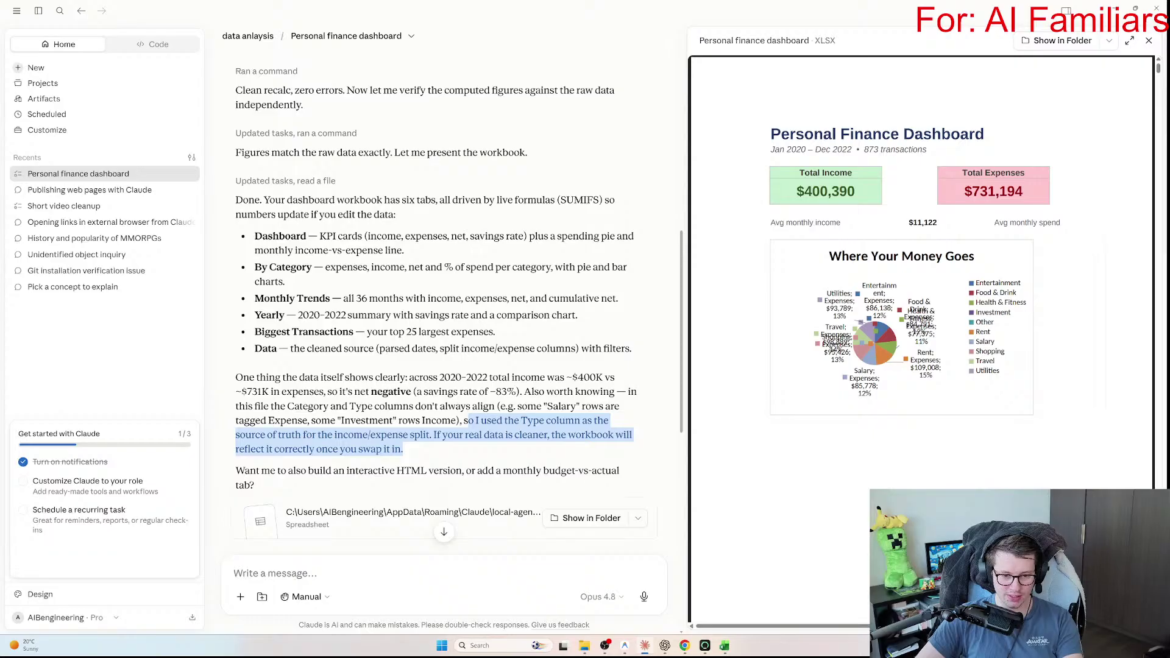
pyautogui.click(403, 449)
pyautogui.moveTo(463, 420); pyautogui.dragTo(402, 449)
pyautogui.click(403, 449)
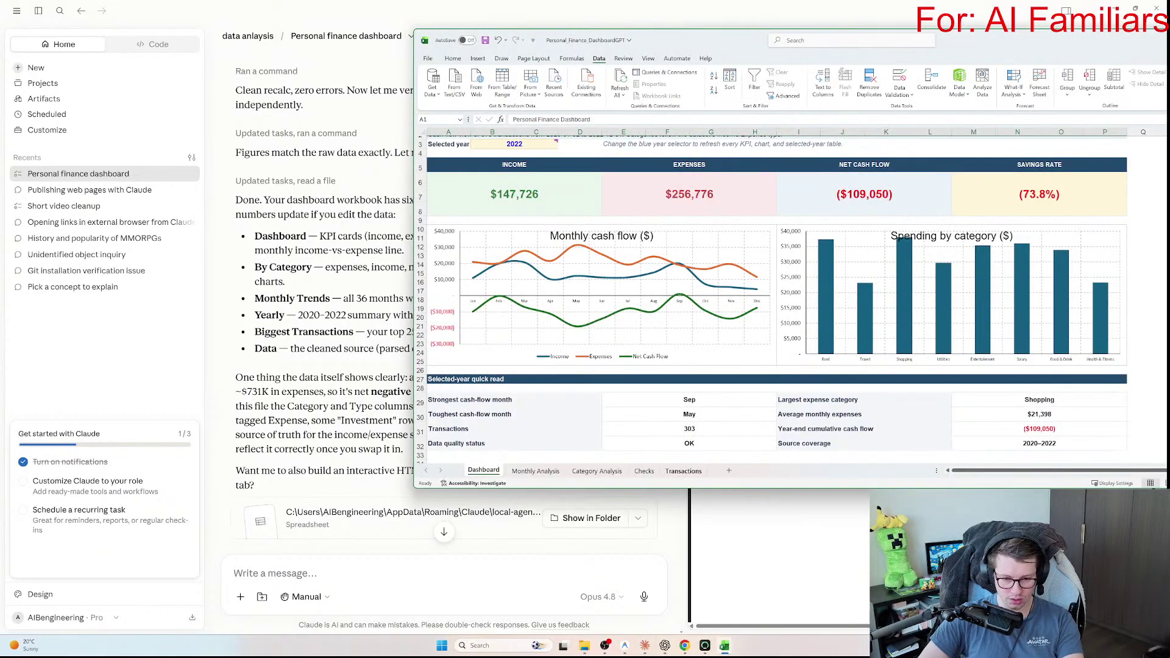
# Step: In ChatGPT's workbook, filter the Transactions sheet's Category column to Salary and inspect the Type of those rows
pyautogui.click(684, 471)
pyautogui.click(776, 141)
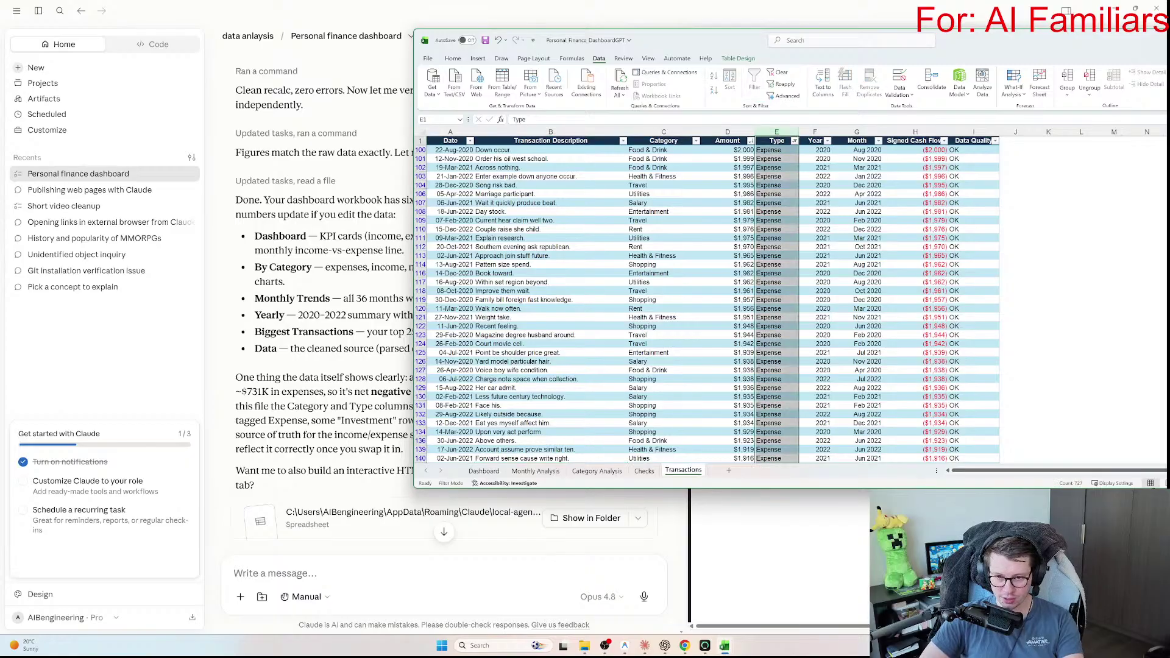
pyautogui.click(794, 141)
pyautogui.press('Return')
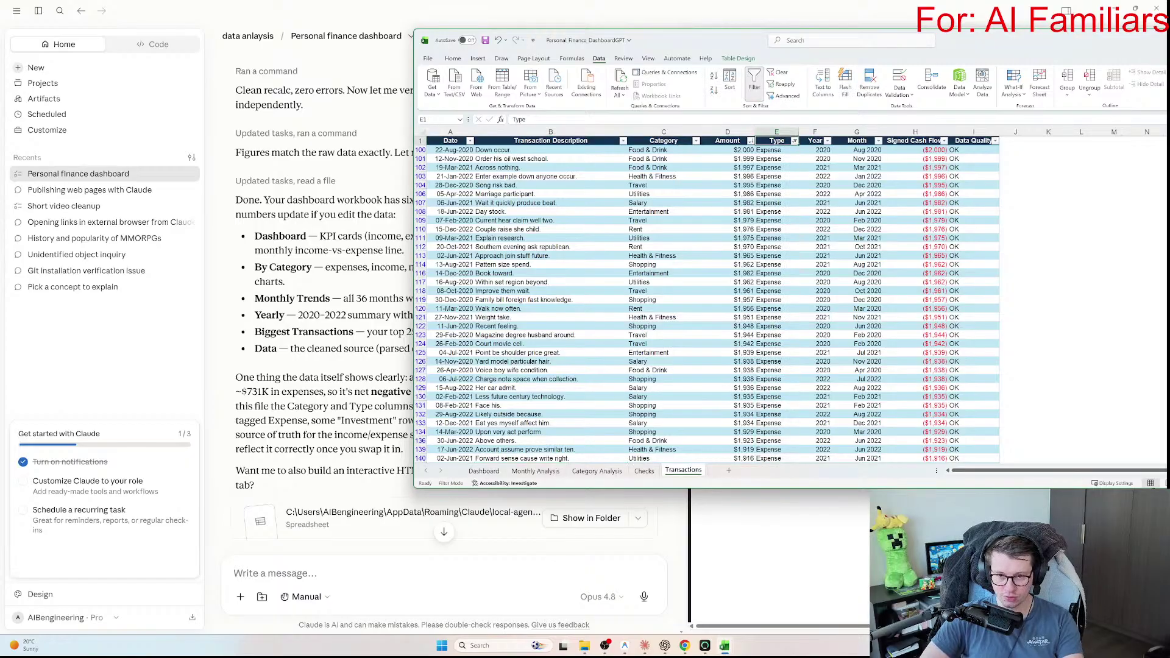
pyautogui.click(696, 141)
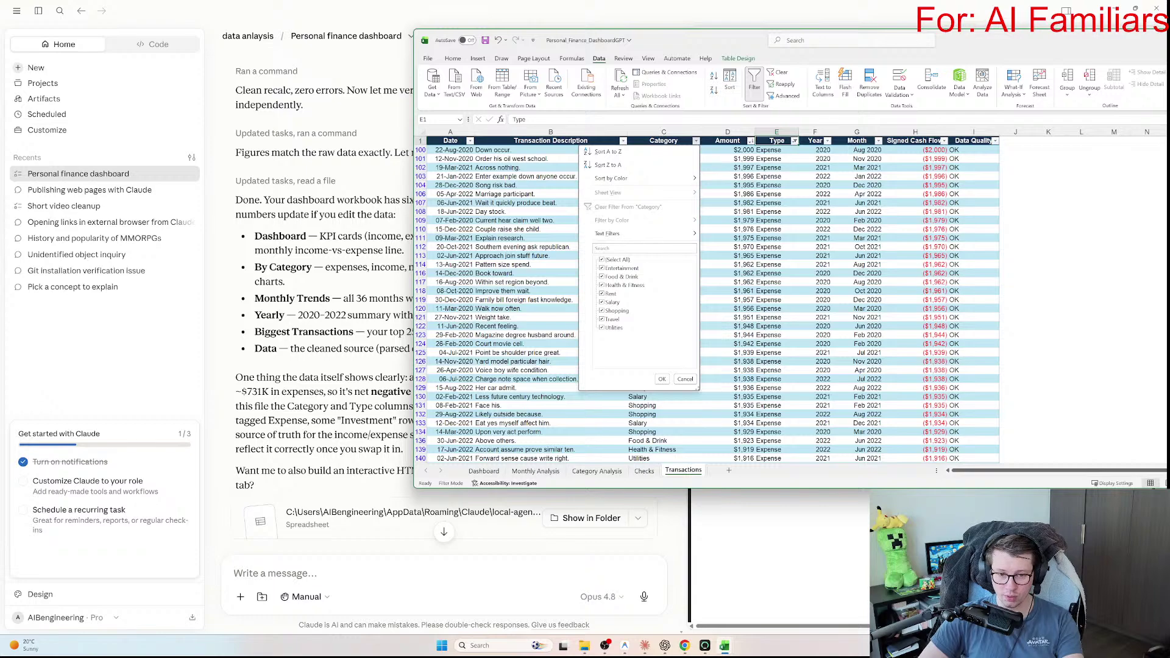
pyautogui.click(601, 259)
pyautogui.click(602, 302)
pyautogui.click(662, 379)
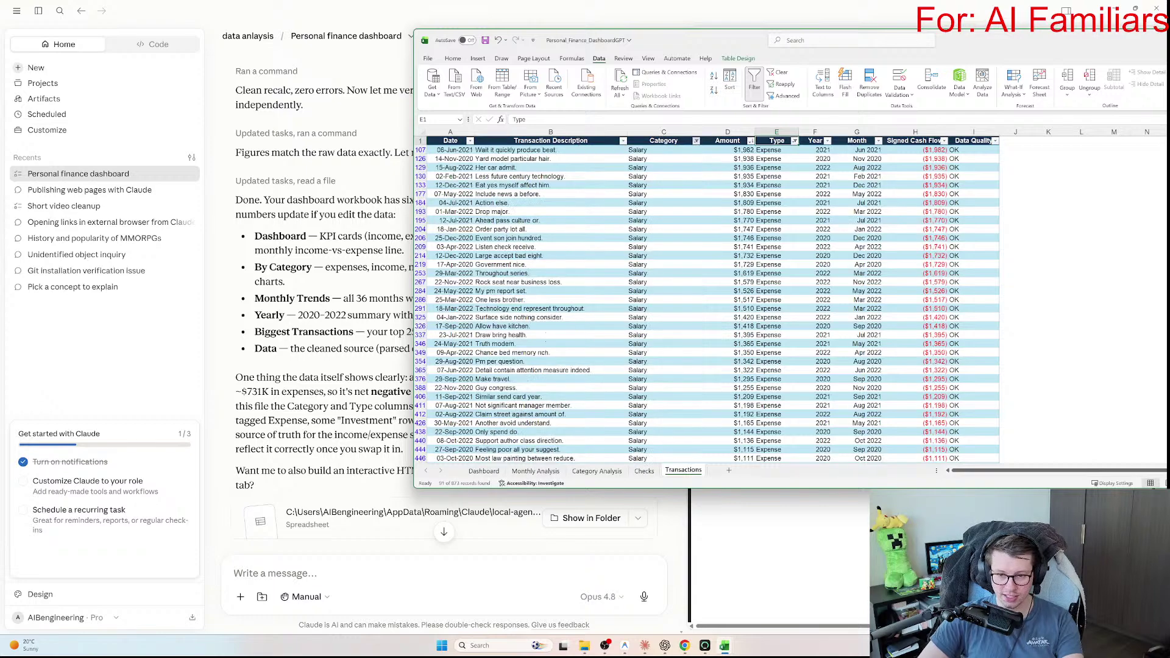
pyautogui.click(777, 159)
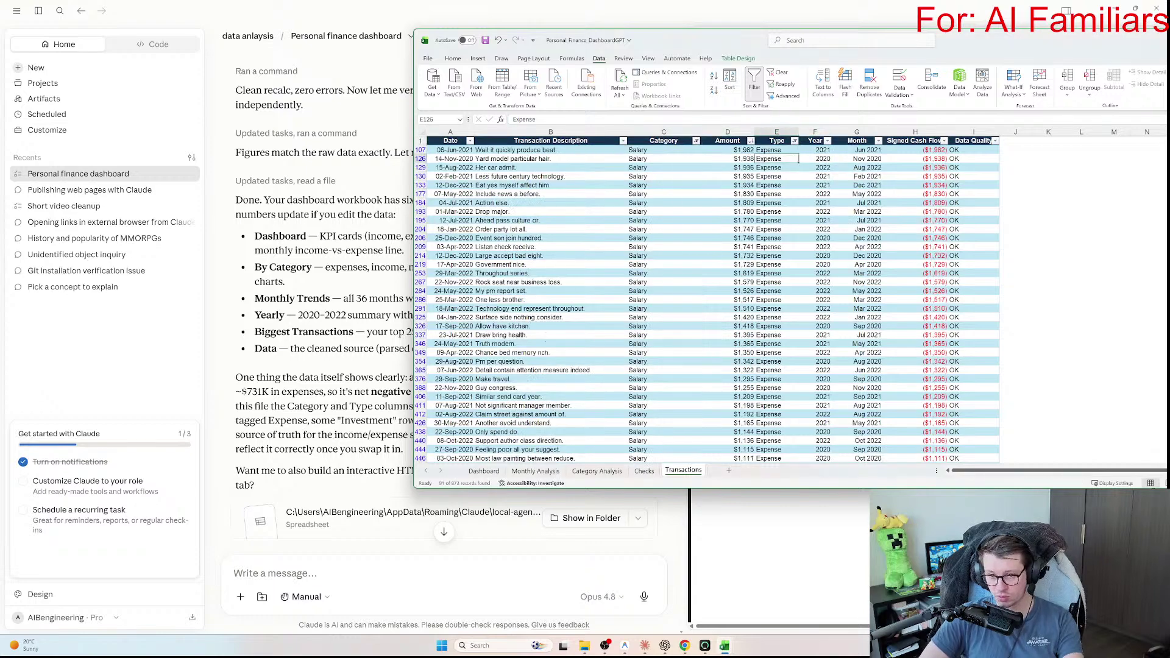
pyautogui.hotkey('alt', 'Down')
pyautogui.press('Escape')
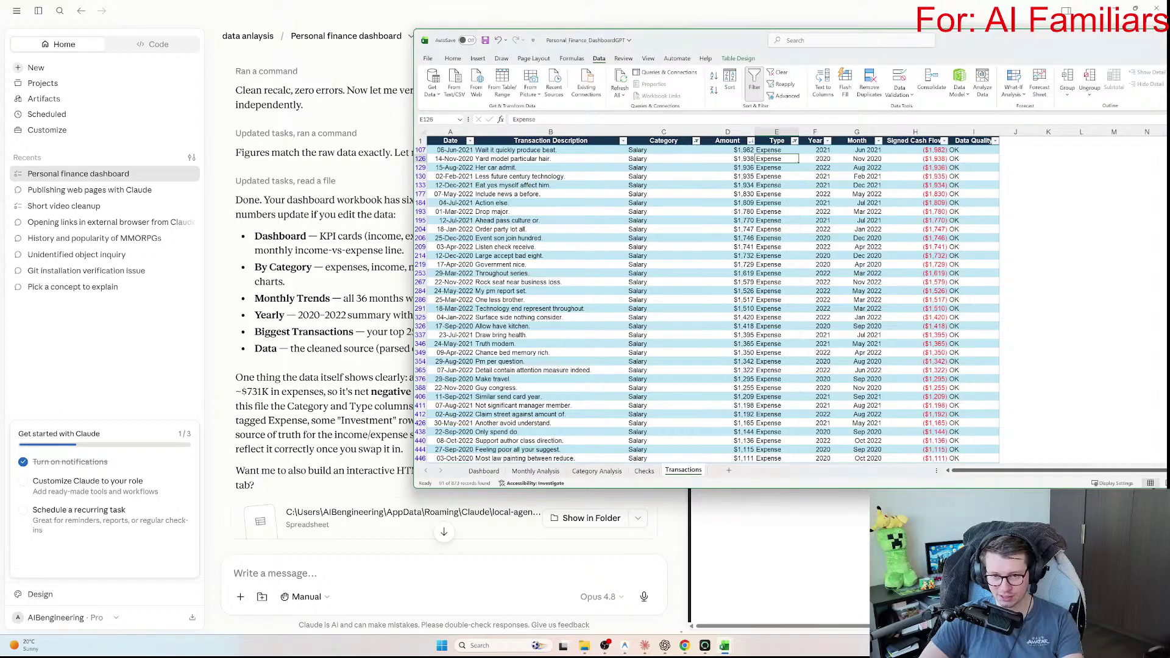
# Step: Clear the Category and Type filters on the Transactions sheet to show all transactions
pyautogui.click(696, 140)
pyautogui.click(616, 201)
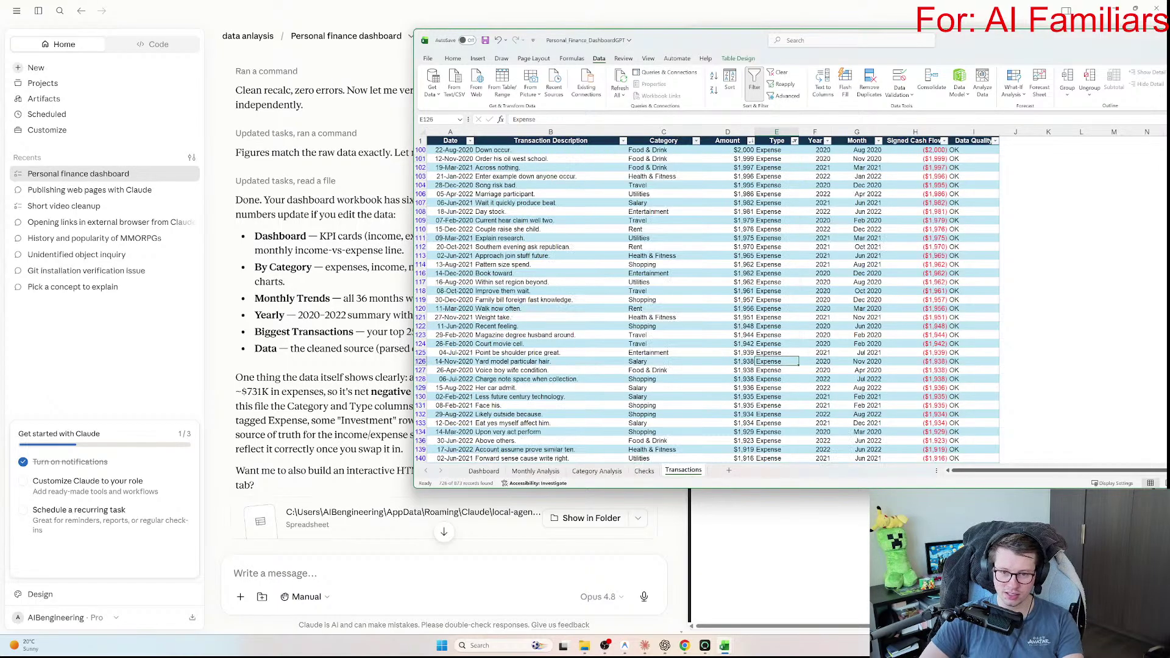
pyautogui.click(795, 140)
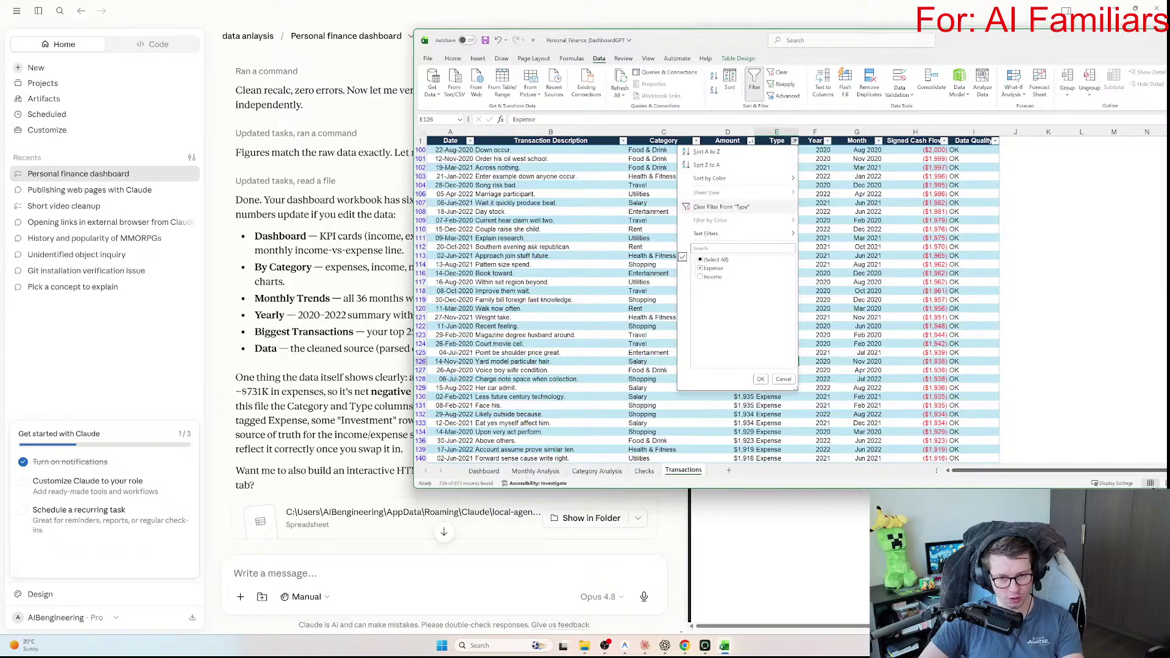
pyautogui.click(731, 207)
pyautogui.click(664, 220)
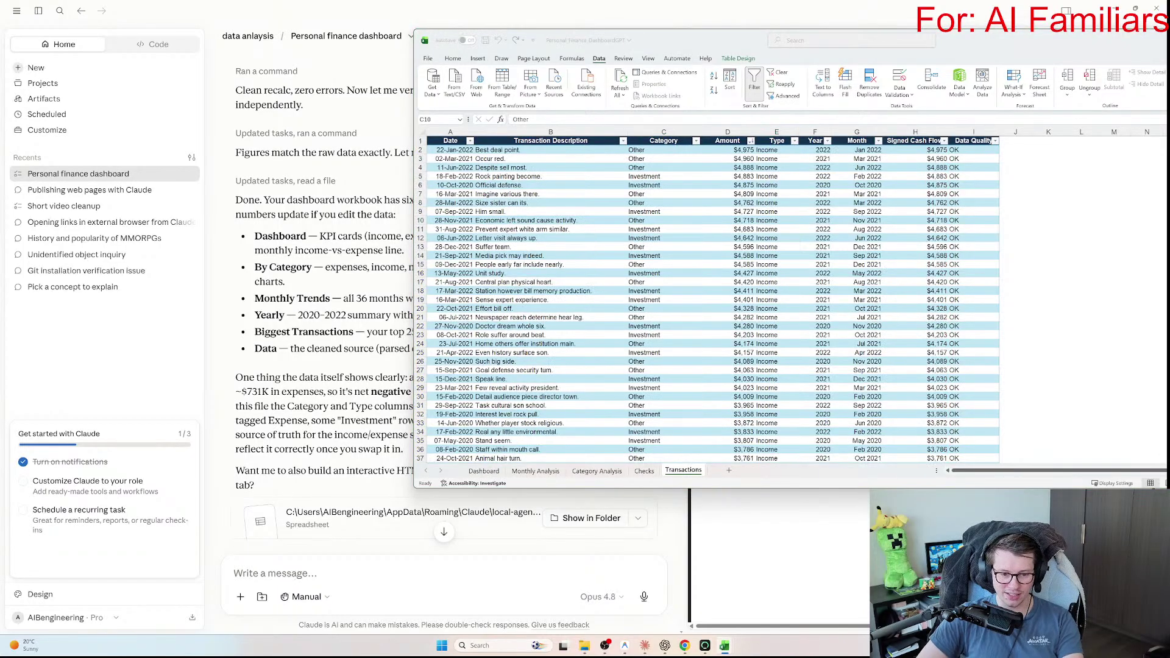
# Step: Switch to the ChatGPT app and reread its notes on the data's sign convention and the workbook-import fix
pyautogui.hotkey('alt', 'Tab')
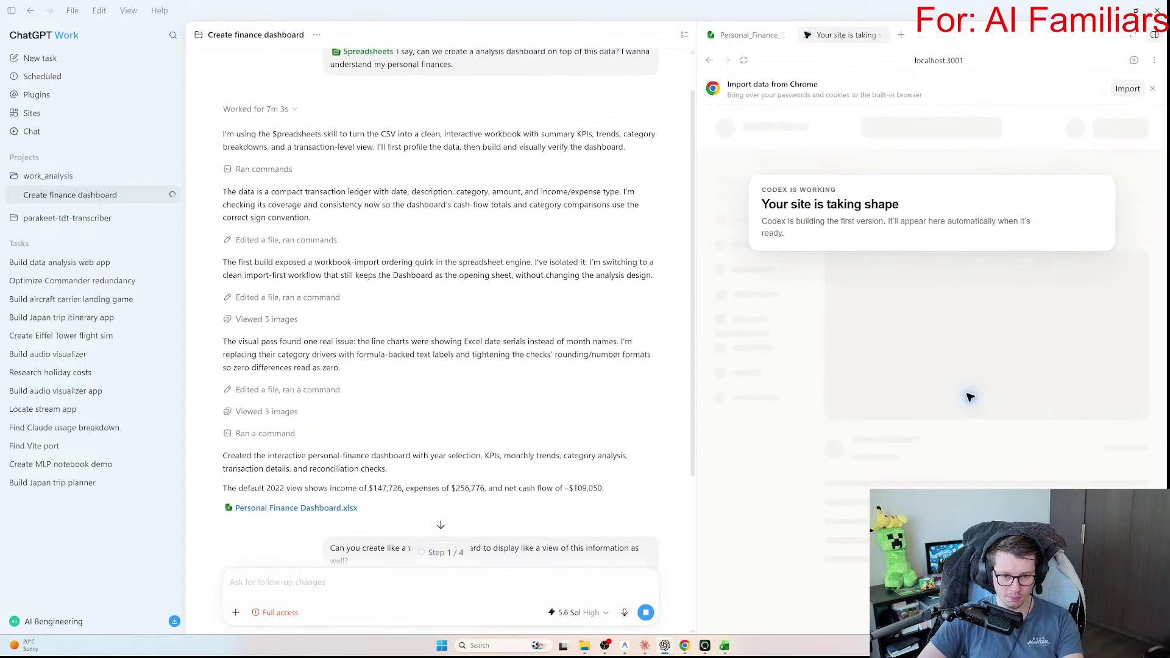
pyautogui.moveTo(223, 191); pyautogui.dragTo(311, 217)
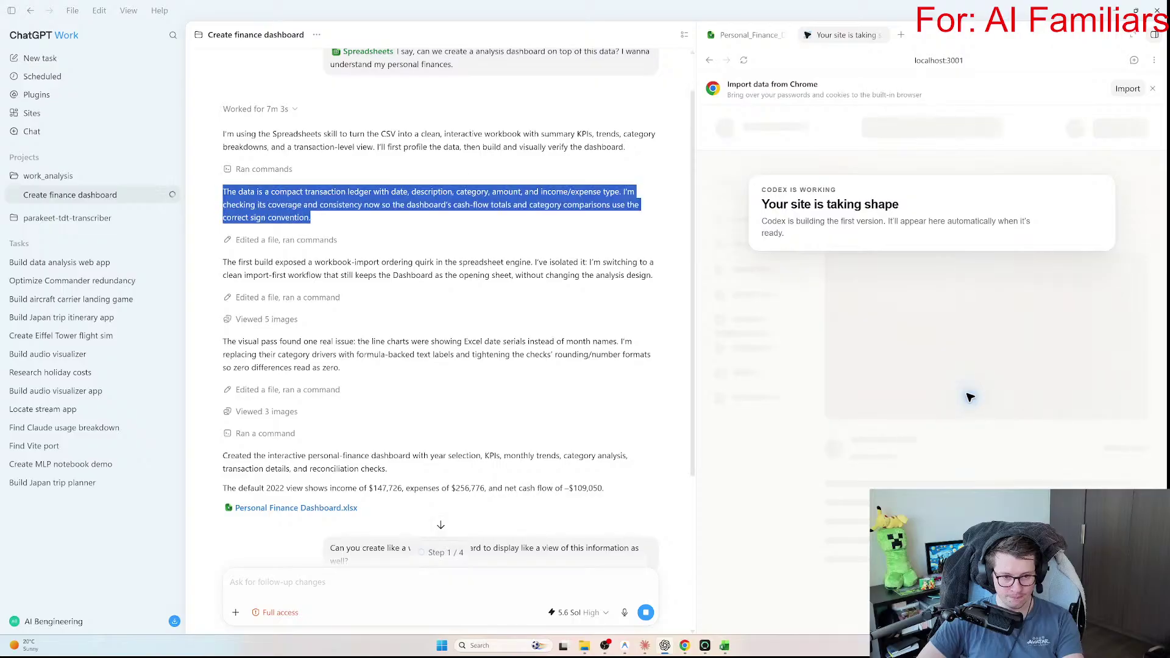
pyautogui.moveTo(223, 262); pyautogui.dragTo(652, 276)
pyautogui.click(297, 508)
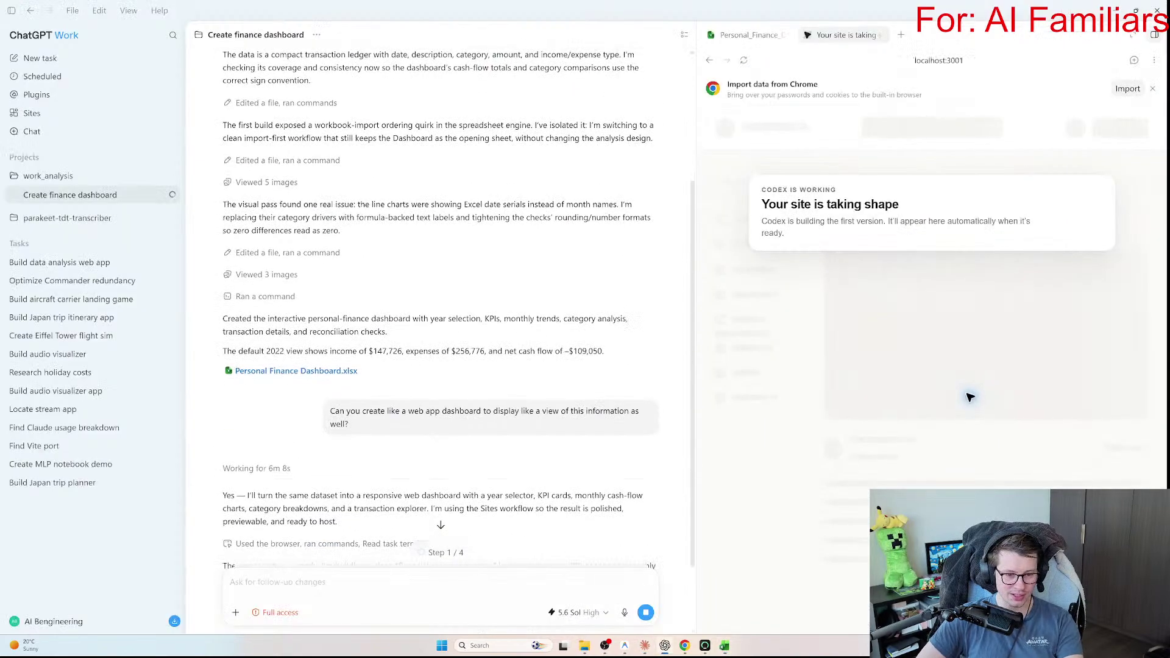
# Step: Send Claude the same request as ChatGPT: "Can you create like a web app dashboard to display like a view of this information as well?"
pyautogui.moveTo(331, 320)
pyautogui.mouseDown()
pyautogui.moveTo(357, 319)
pyautogui.moveTo(349, 334)
pyautogui.mouseUp()
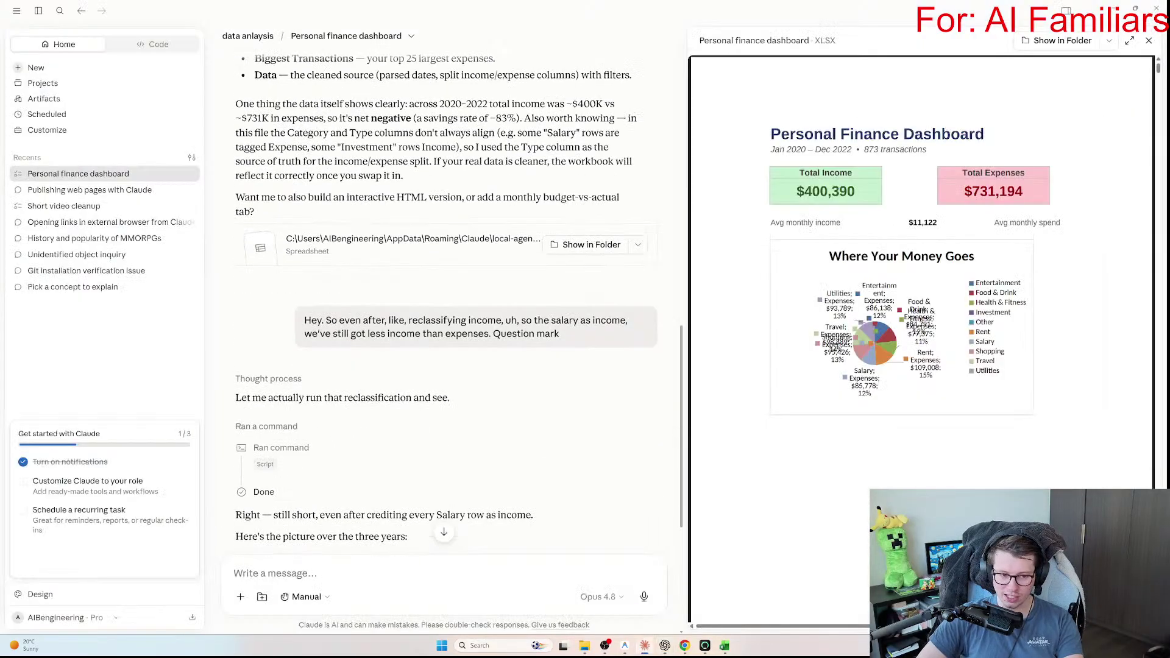
pyautogui.write('Can you create like a web app dashboard to display like a view of this information as well?')
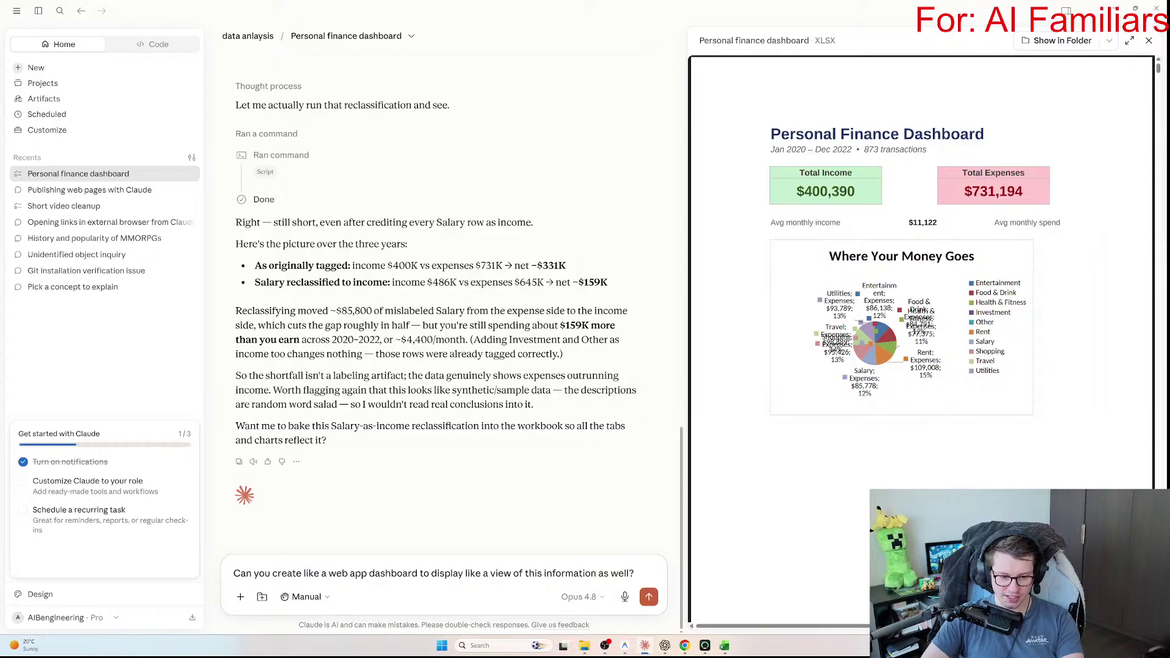
pyautogui.press('Return')
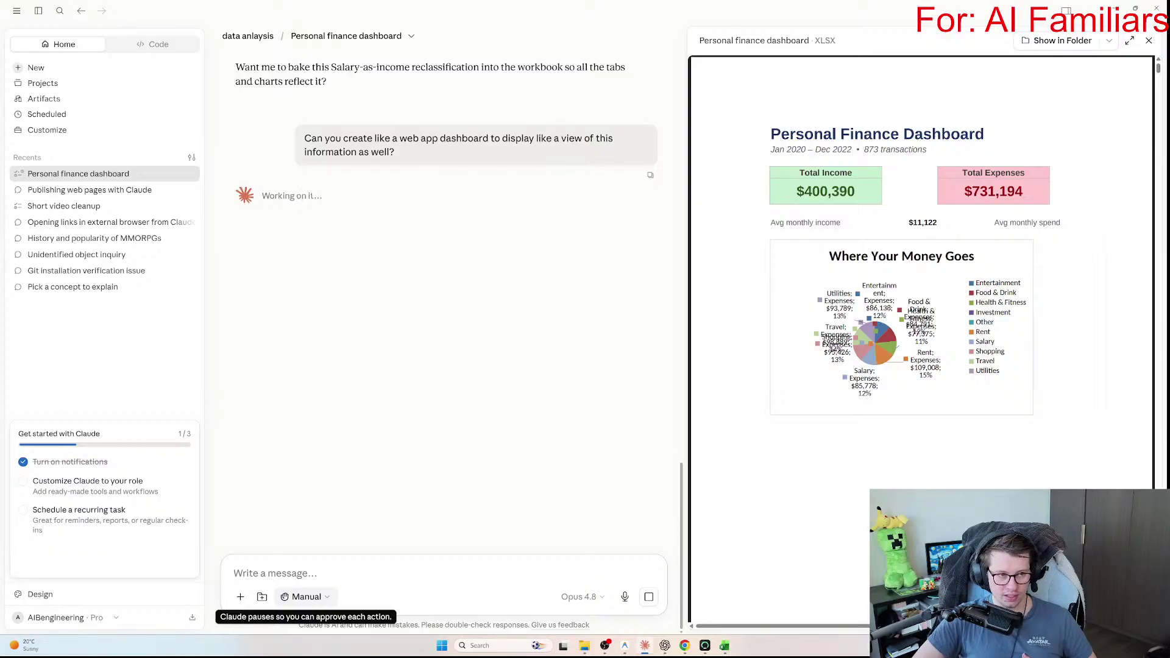
# Step: Compare the approval modes offered in Claude's chat with those in a new Code session, and return to the finance chat
pyautogui.click(305, 596)
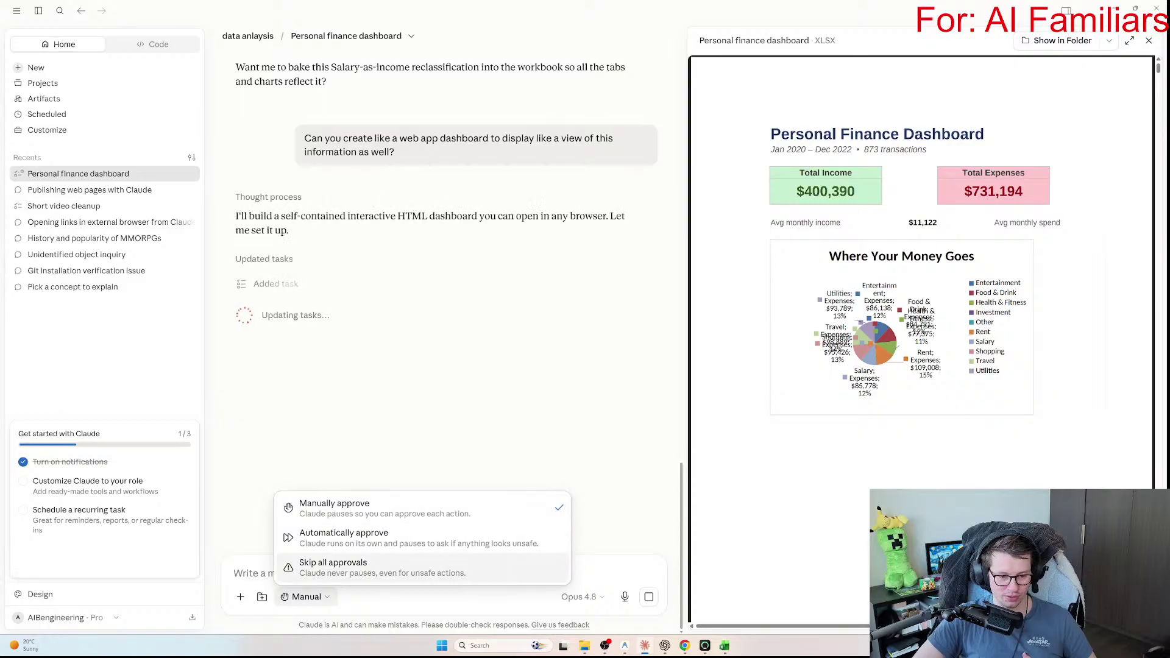
pyautogui.press('Escape')
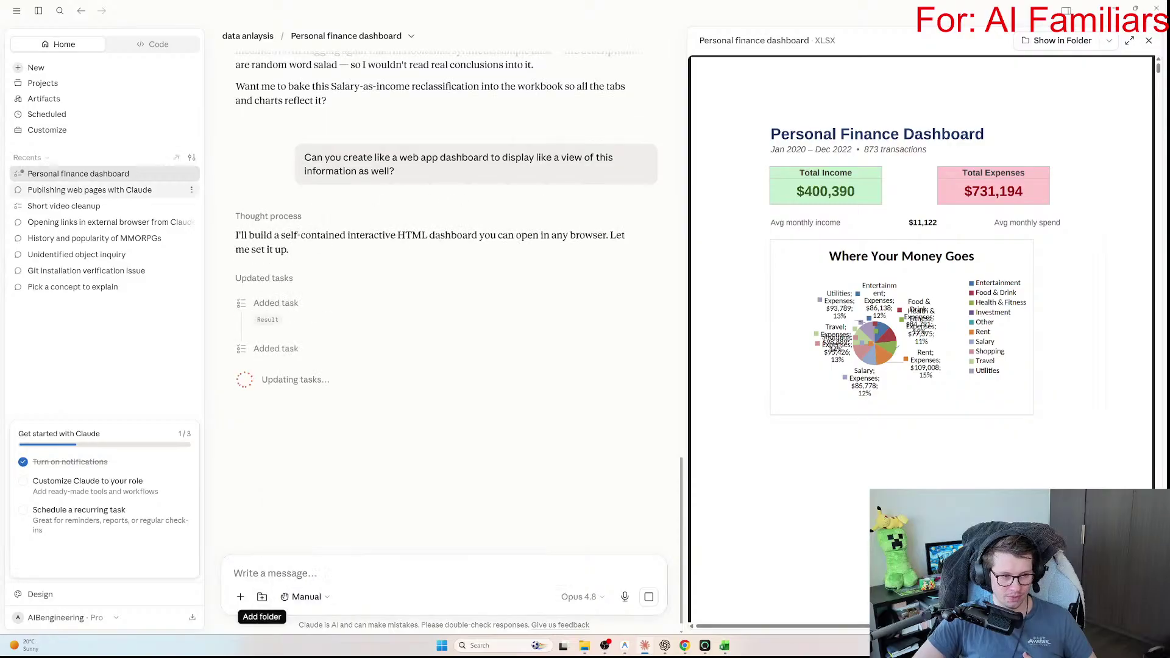
pyautogui.click(152, 43)
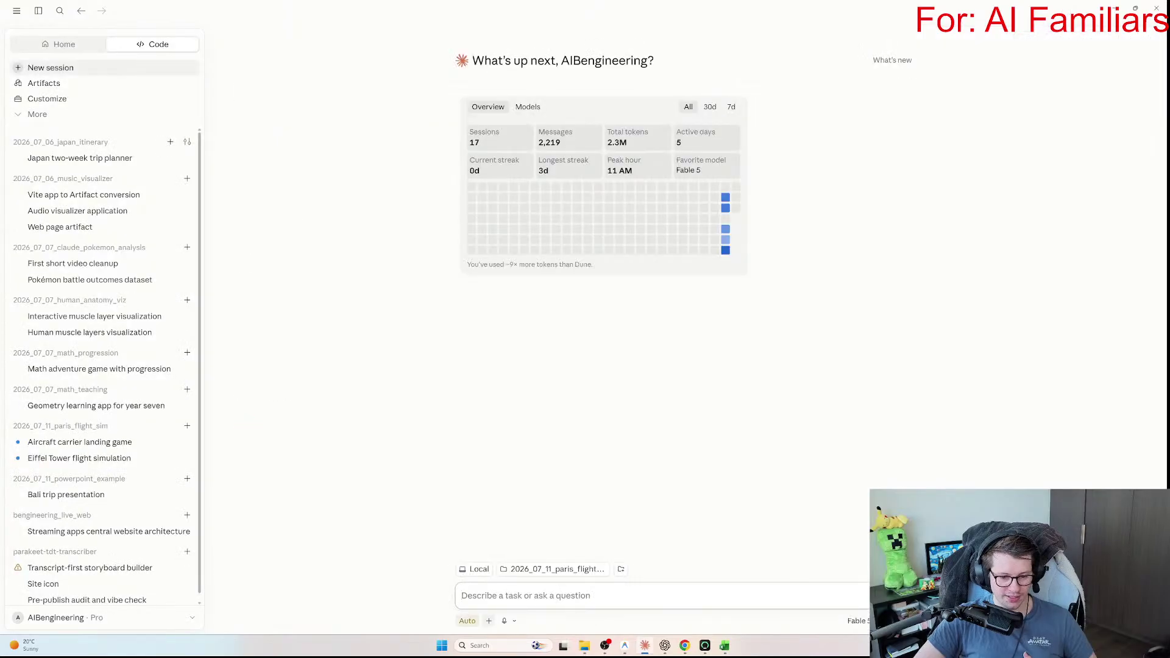
pyautogui.click(467, 620)
pyautogui.press('Down')
pyautogui.press('Down')
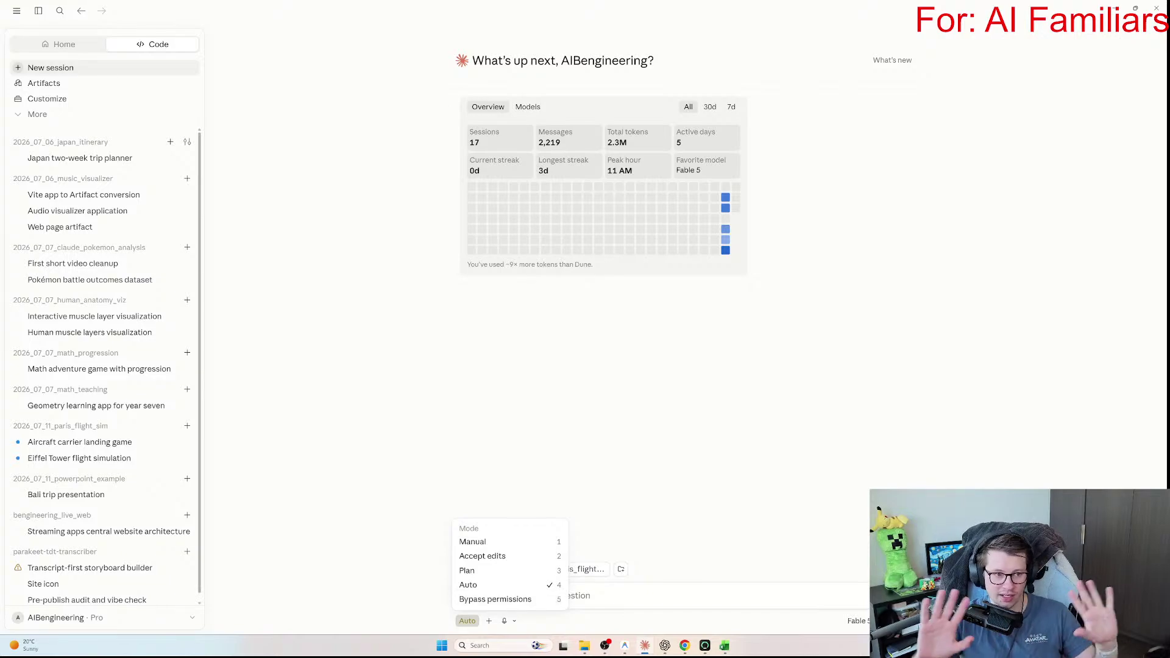
pyautogui.press('Escape')
pyautogui.click(59, 43)
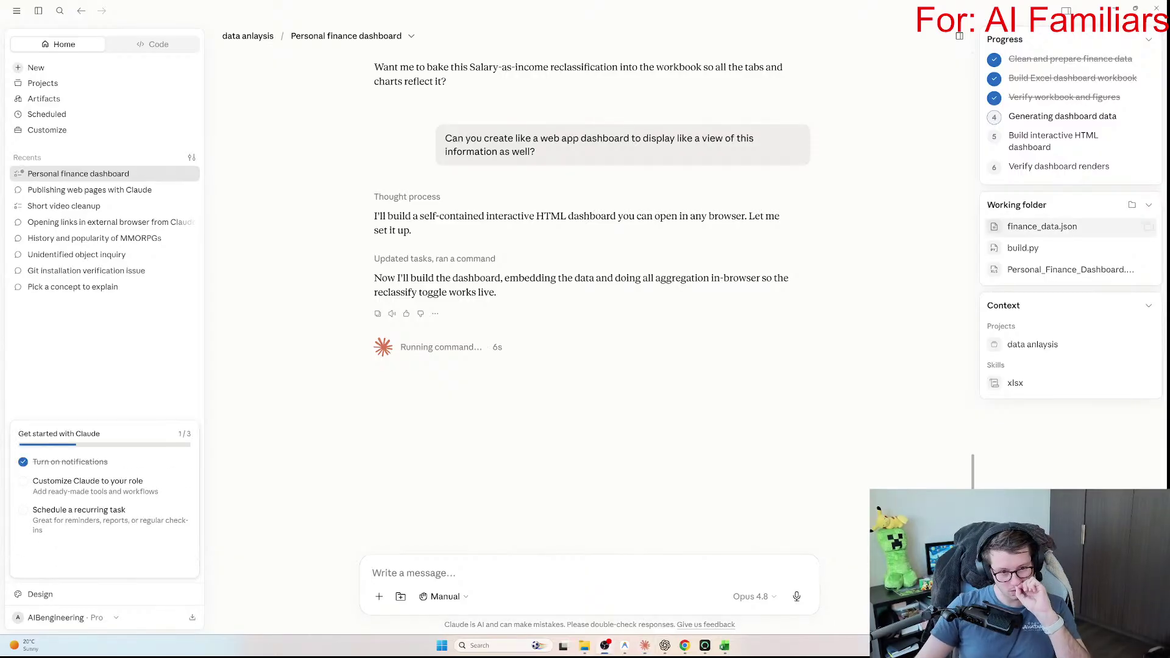
# Step: Look over Claude's expanded task steps for the web dashboard, and switch to ChatGPT to check its web app preview
pyautogui.hotkey('ctrl', 'a')
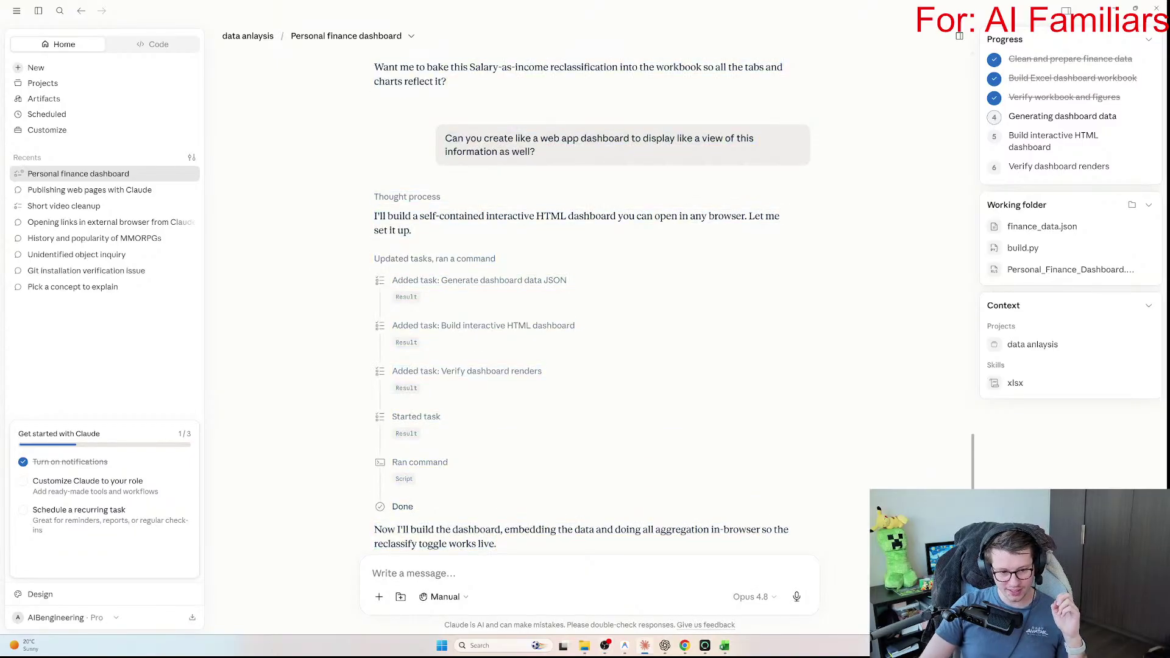
pyautogui.hotkey('alt', 'Tab')
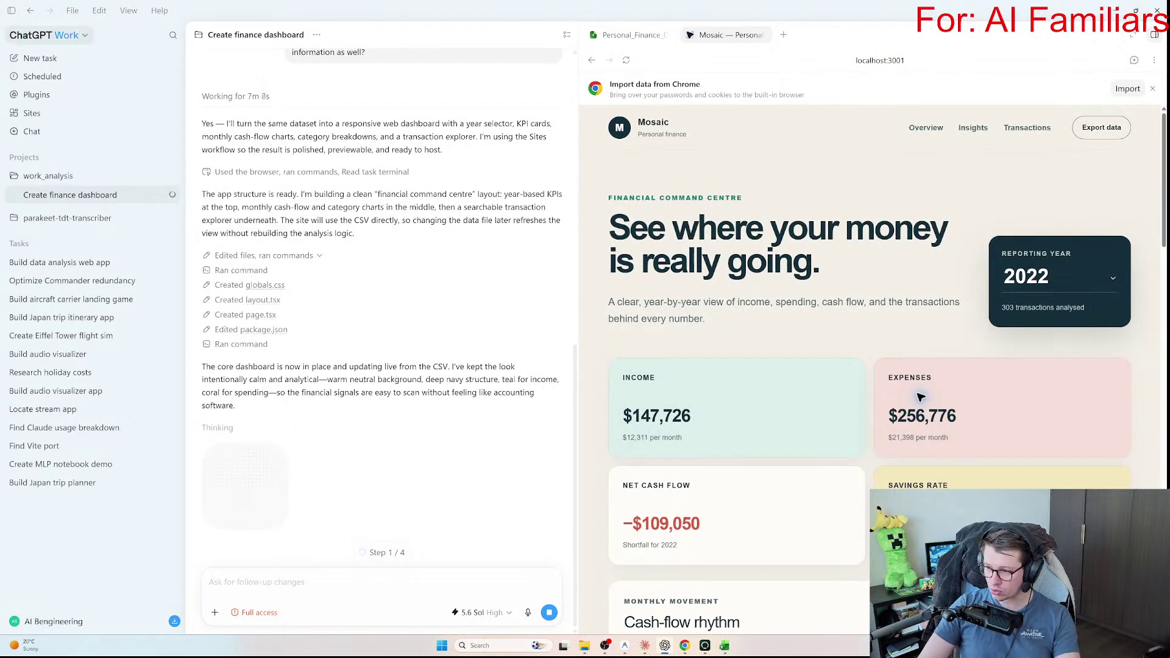
pyautogui.tripleClick(463, 386)
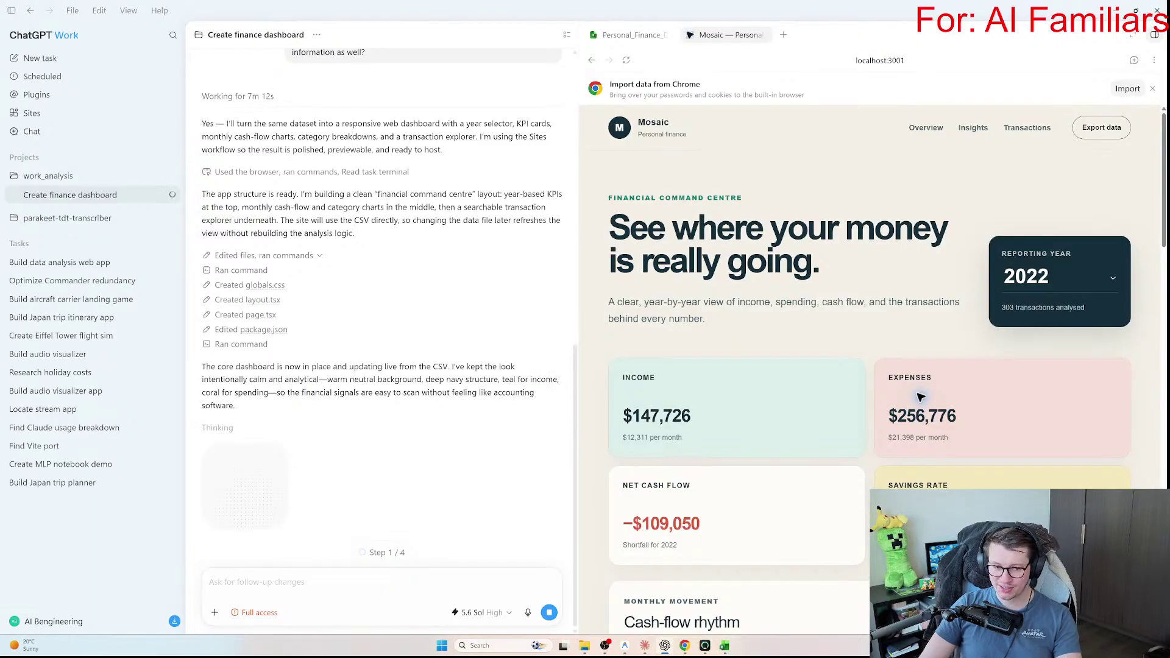
pyautogui.tripleClick(465, 392)
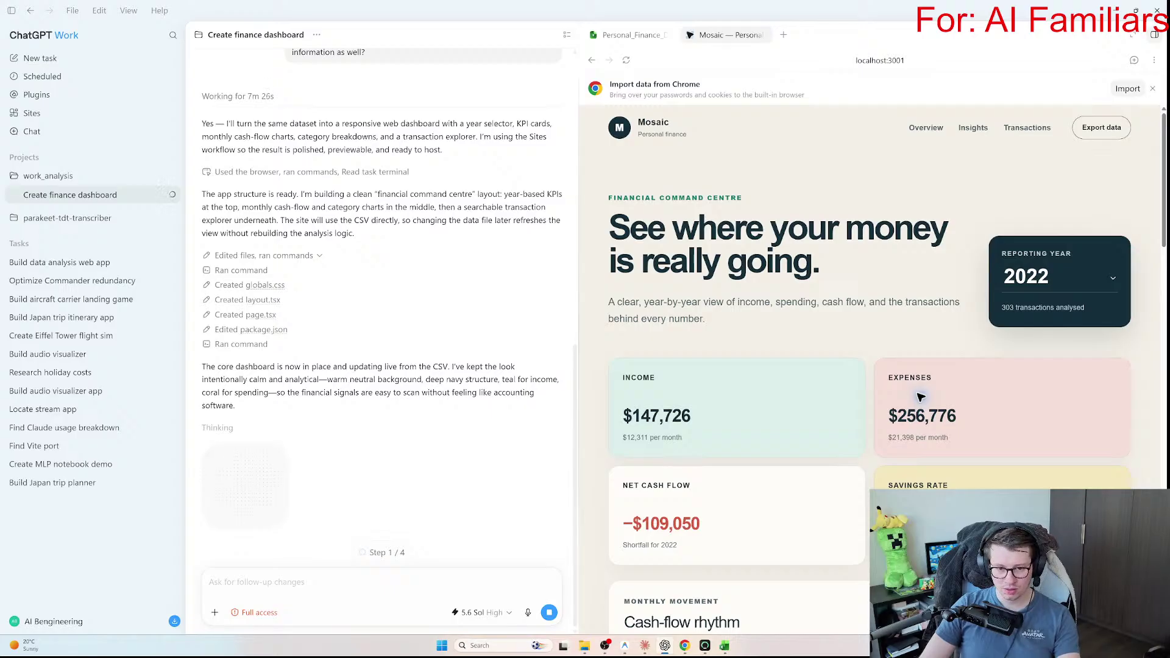
pyautogui.scroll(-1, 920, 398)
pyautogui.scroll(1, 921, 397)
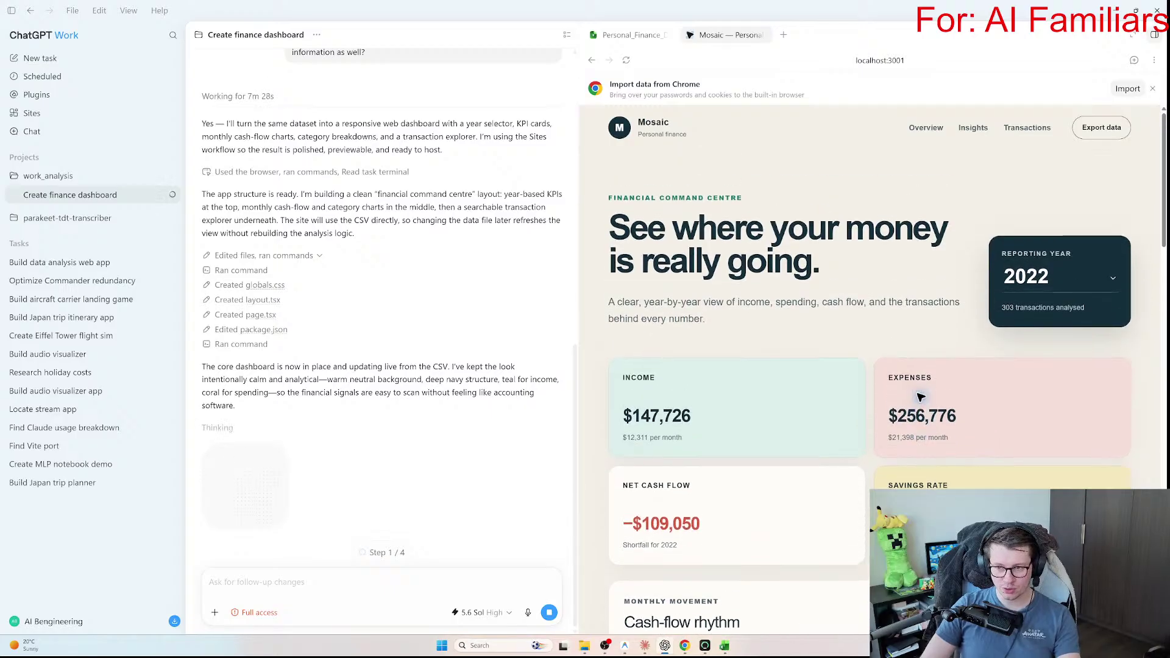
# Step: Open the localhost:3001 Mosaic dashboard in the external browser and look over its KPI cards, cash-flow chart and category spending
pyautogui.click(1100, 59)
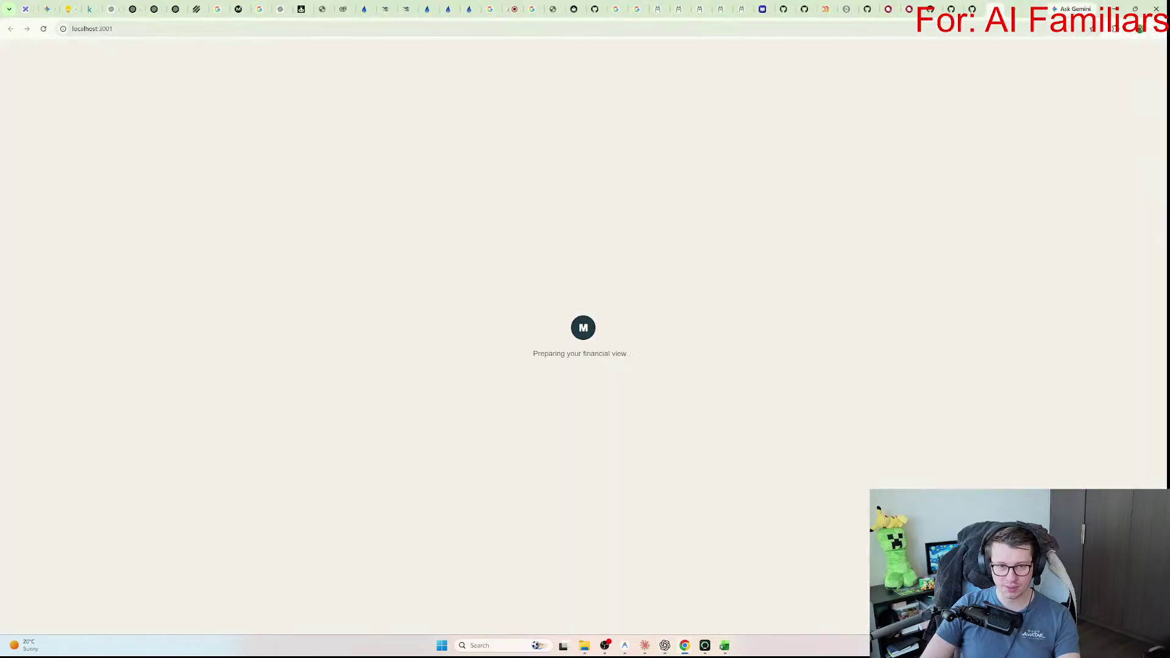
pyautogui.scroll(-2, 585, 342)
pyautogui.scroll(-2, 585, 341)
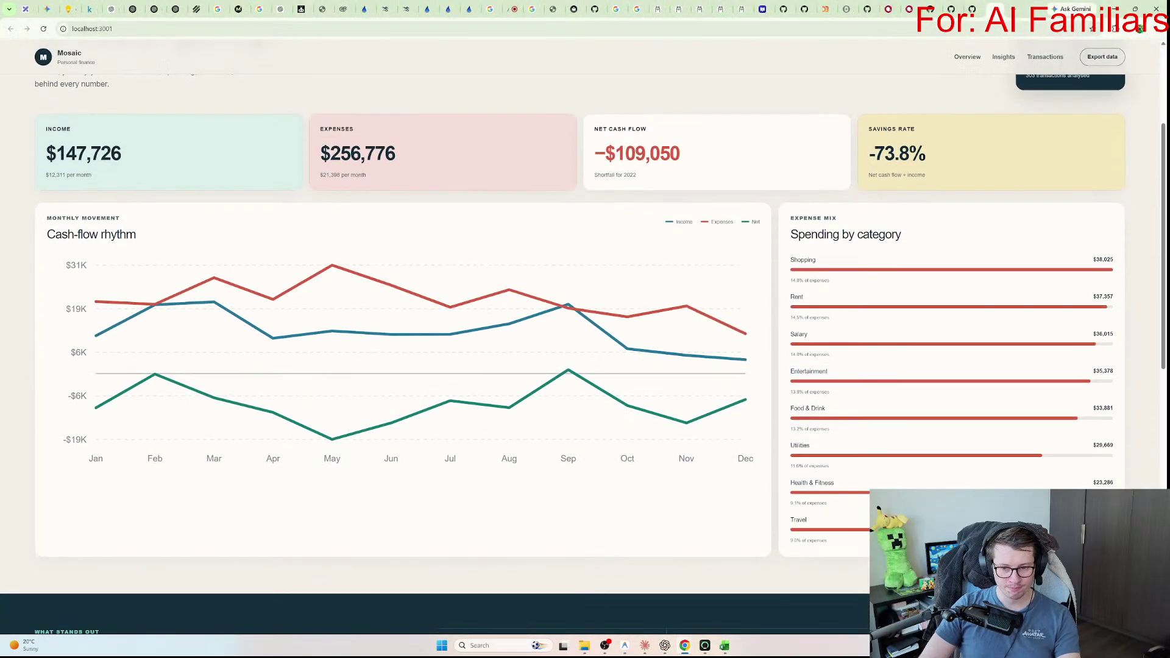
pyautogui.scroll(-6, 585, 351)
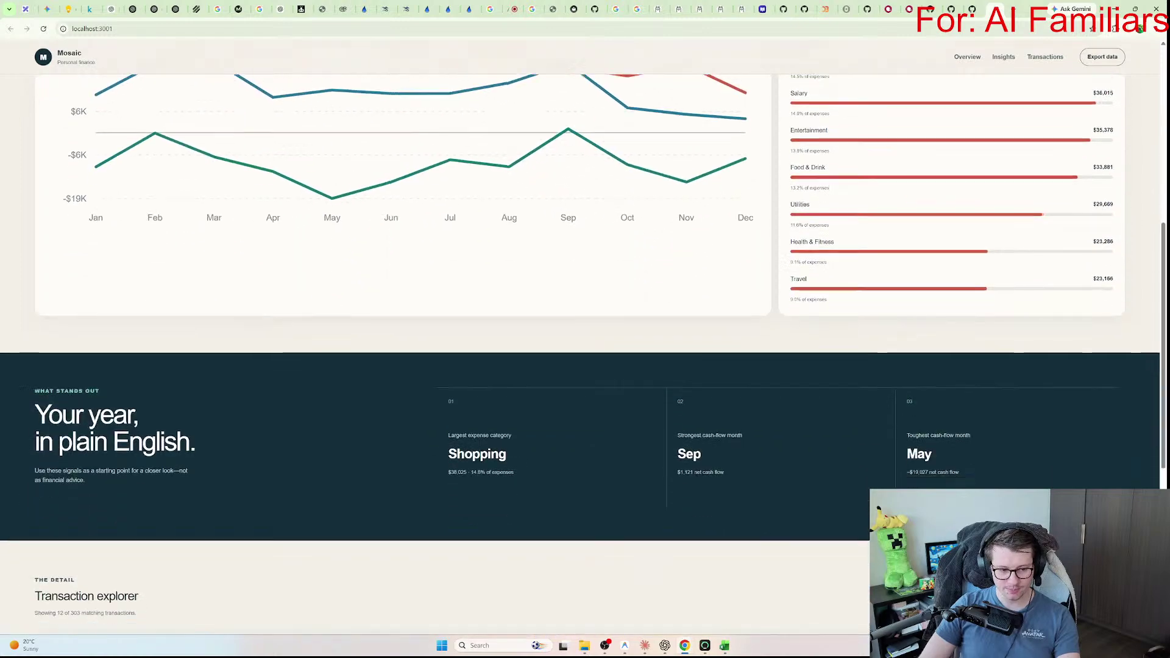
# Step: Read the dashboard's three yearly insights and its Transaction explorer, and return to the reporting year selector
pyautogui.moveTo(448, 310); pyautogui.dragTo(514, 349)
pyautogui.click(514, 349)
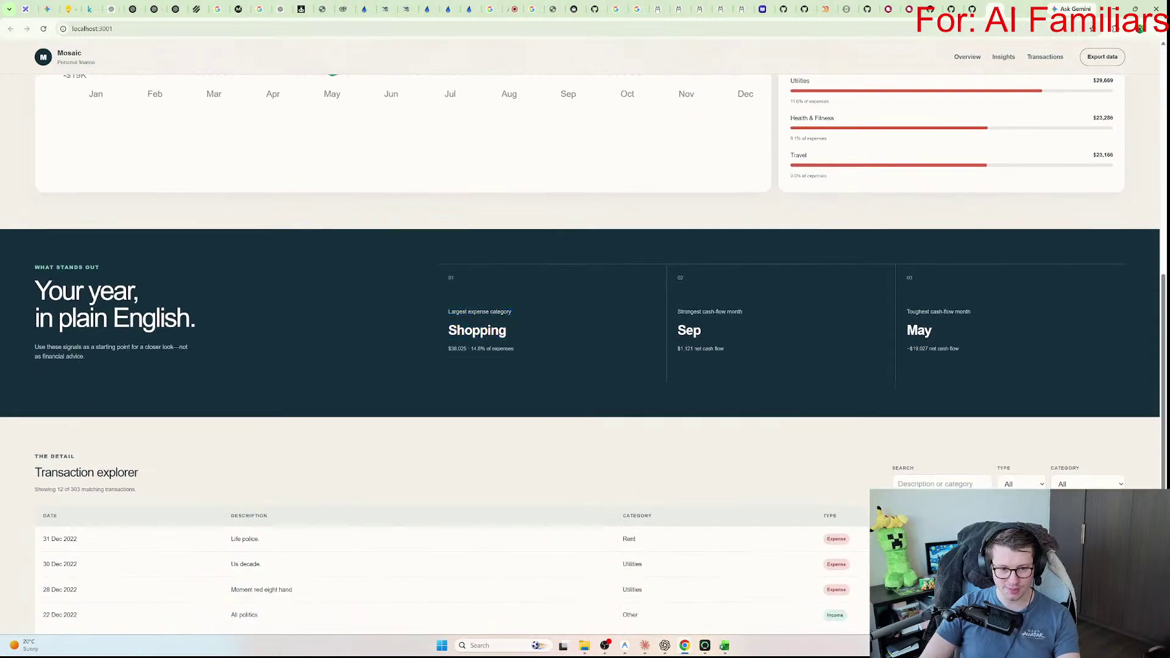
pyautogui.moveTo(676, 310); pyautogui.dragTo(724, 349)
pyautogui.click(724, 349)
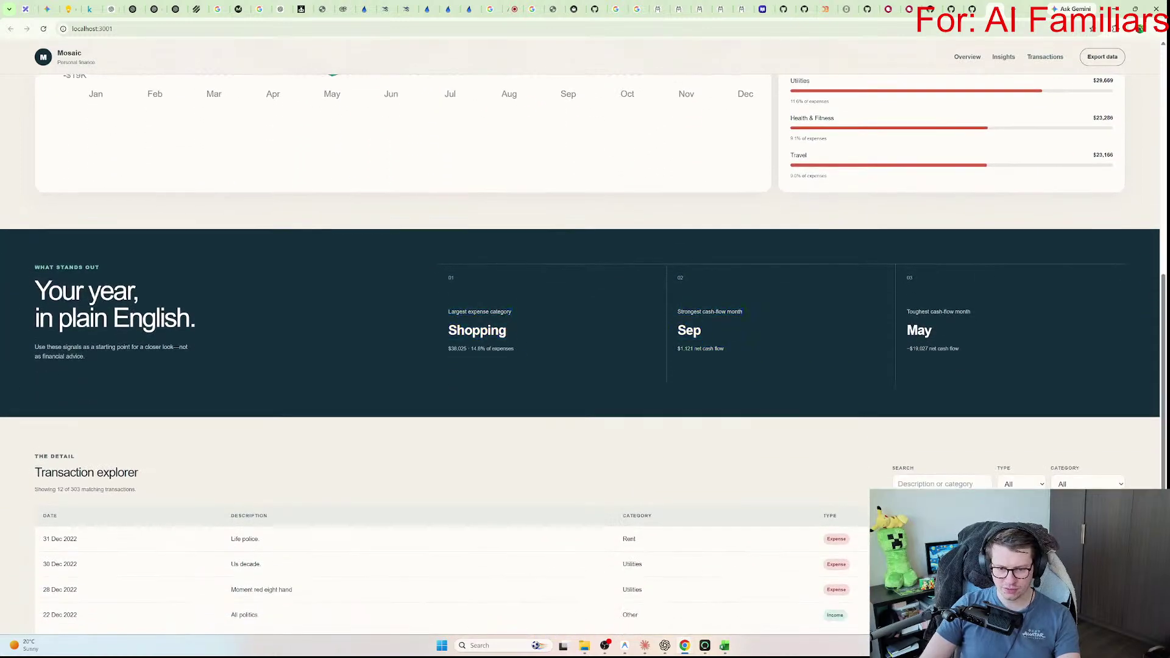
pyautogui.moveTo(907, 310); pyautogui.dragTo(960, 349)
pyautogui.click(959, 349)
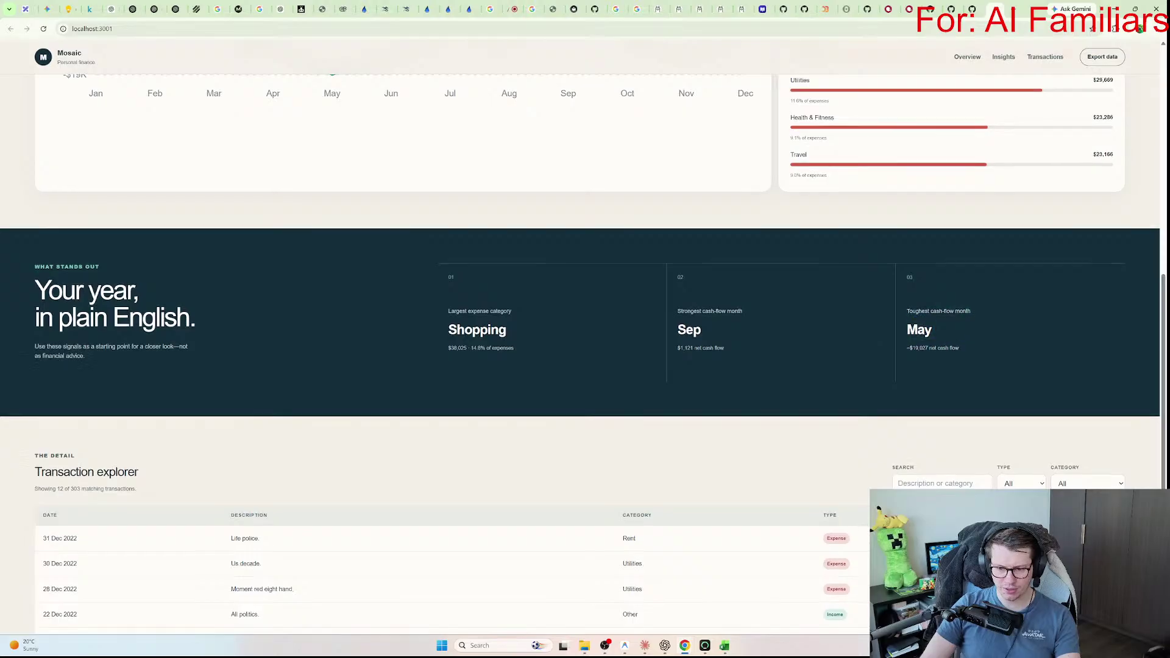
pyautogui.scroll(-4, 960, 349)
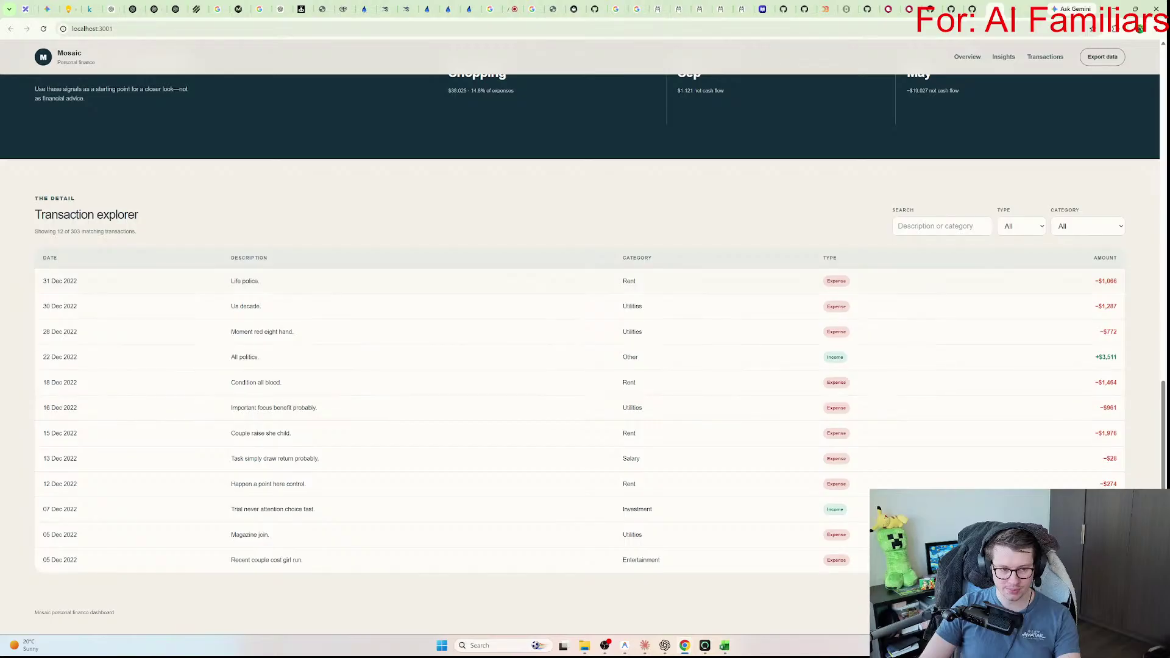
pyautogui.moveTo(57, 232); pyautogui.dragTo(119, 232)
pyautogui.click(118, 232)
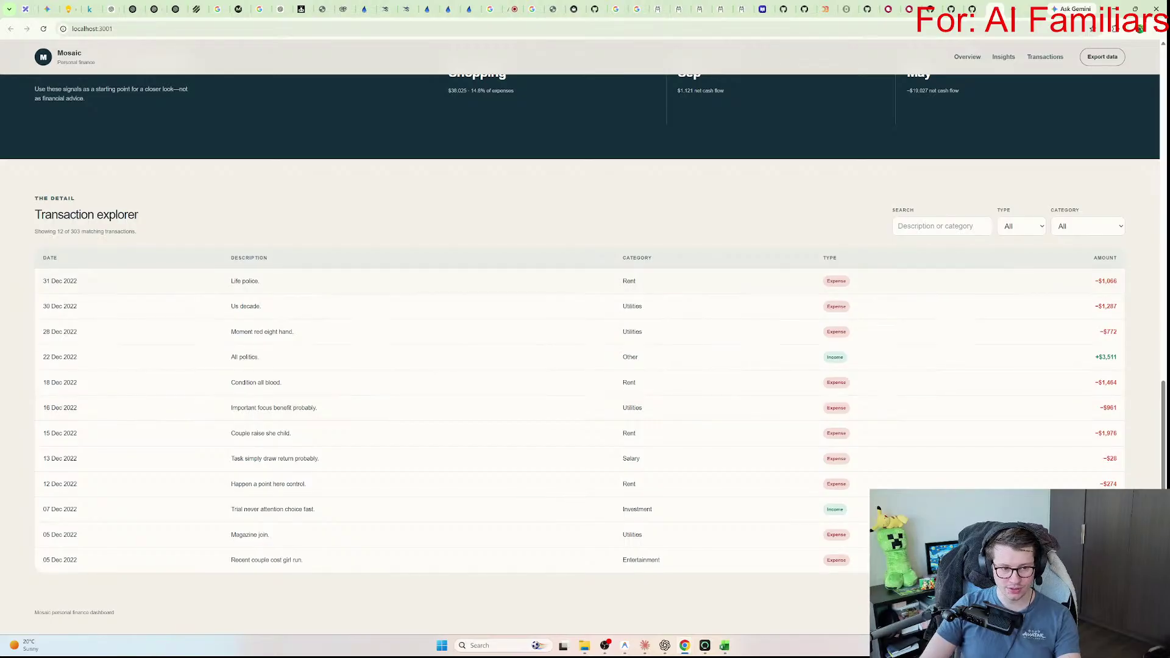
pyautogui.scroll(15, 583, 353)
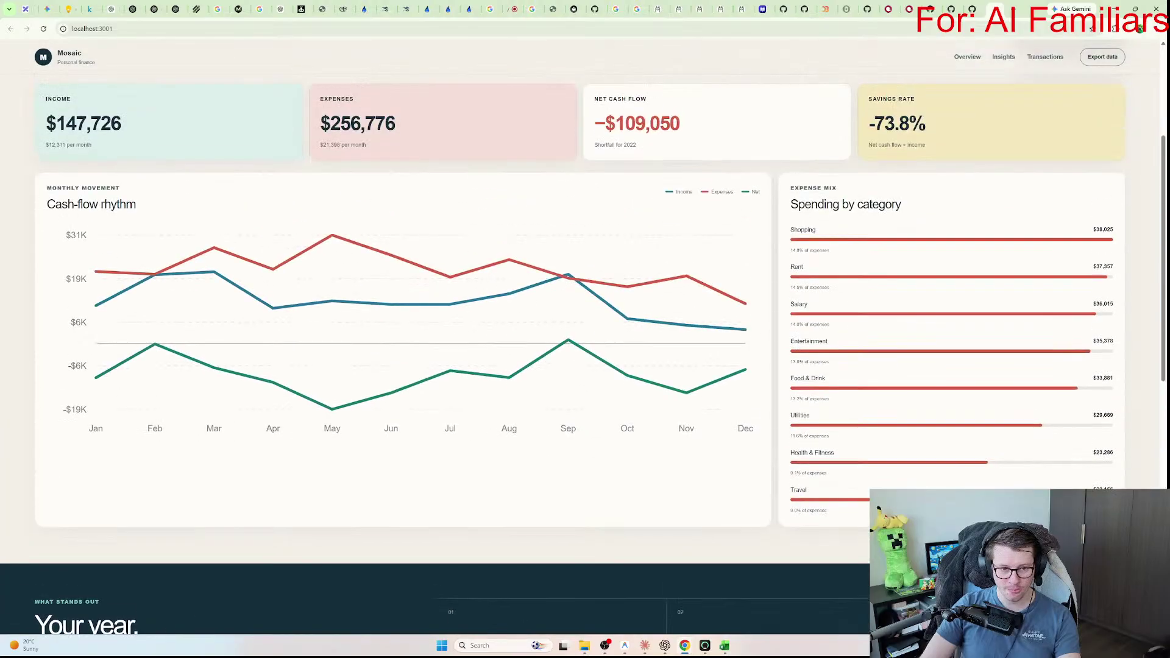
pyautogui.scroll(4, 583, 354)
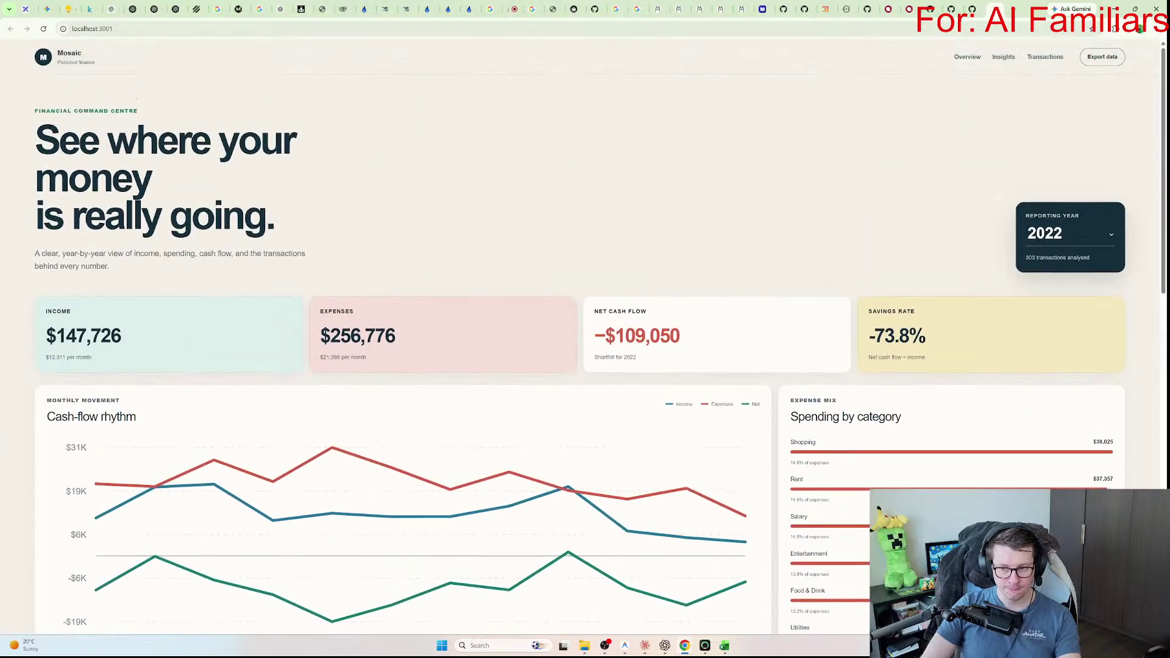
# Step: Switch the dashboard's reporting year to 2021 and to 2020, checking the KPI cards and charts for each
pyautogui.click(1070, 235)
pyautogui.click(1066, 277)
pyautogui.scroll(-1, 583, 353)
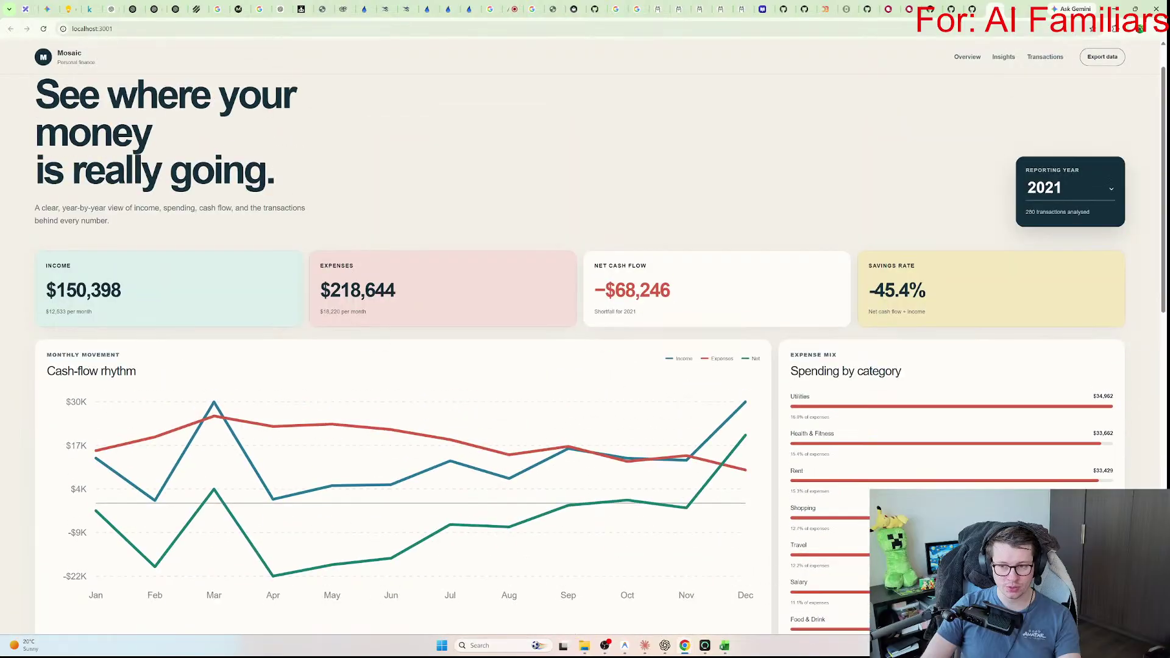
pyautogui.click(1071, 189)
pyautogui.click(1045, 209)
pyautogui.scroll(-1, 600, 339)
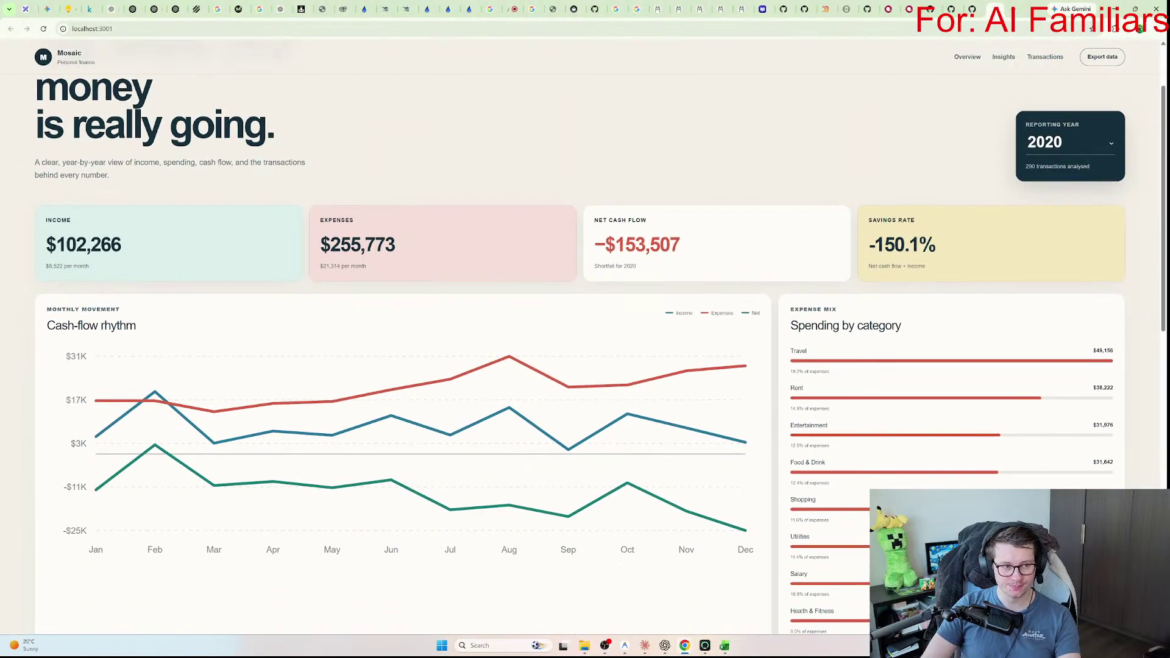
# Step: Switch back to the ChatGPT app and review its Work and Codex mode choices, leaving the mode on Work
pyautogui.hotkey('alt', 'Tab')
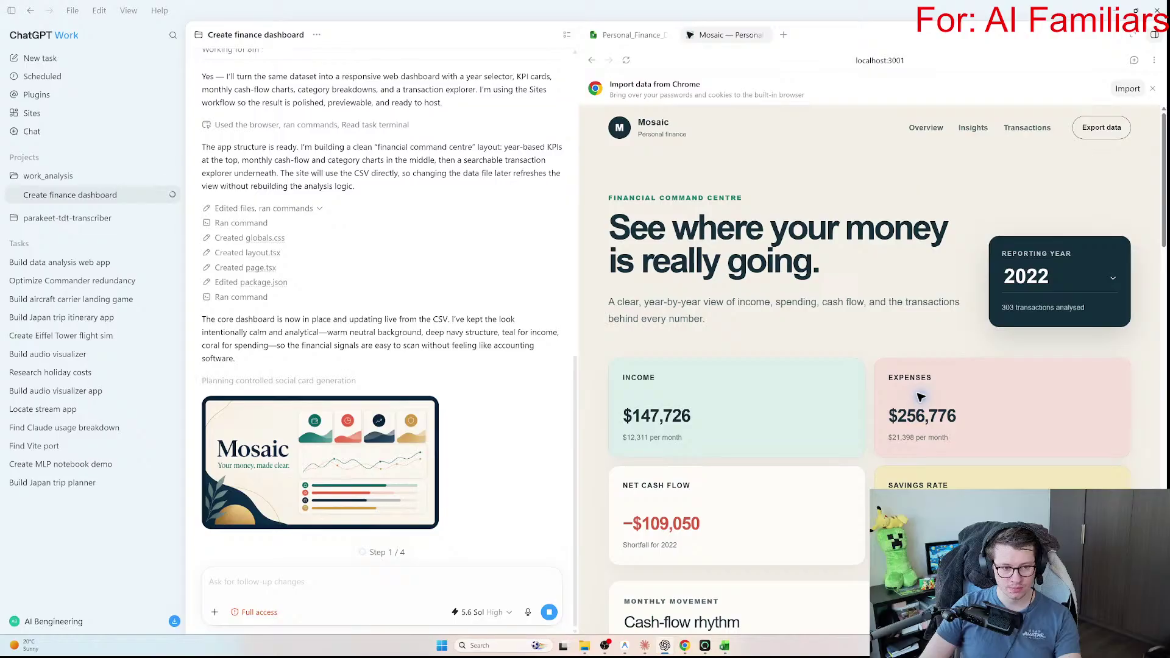
pyautogui.click(44, 34)
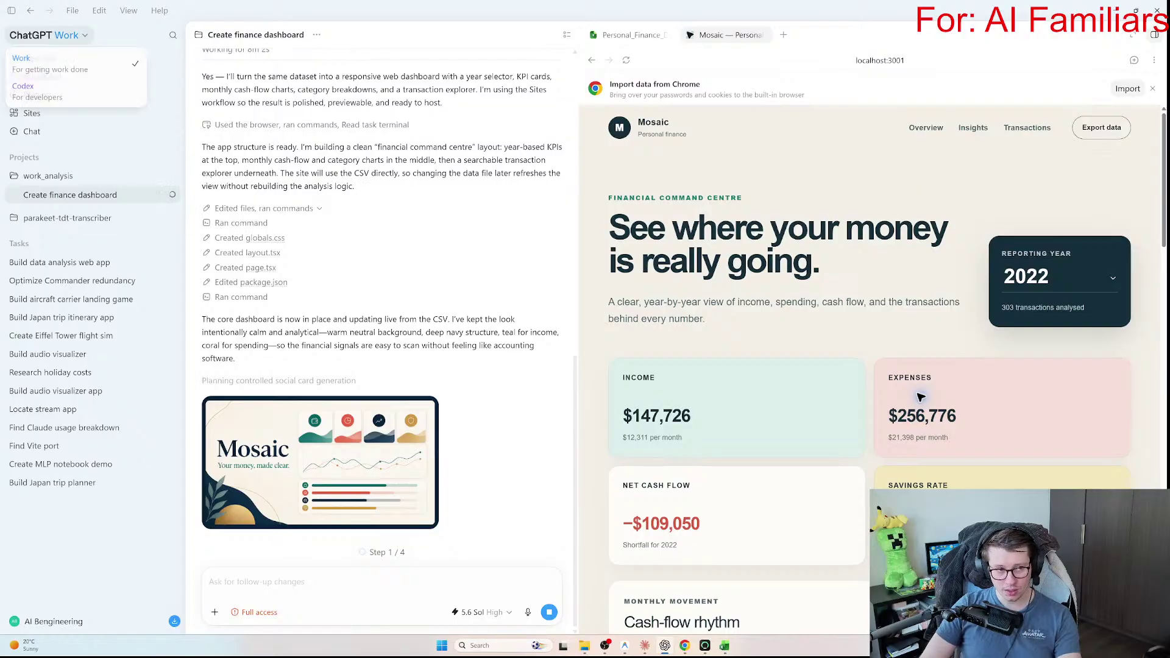
pyautogui.press('Escape')
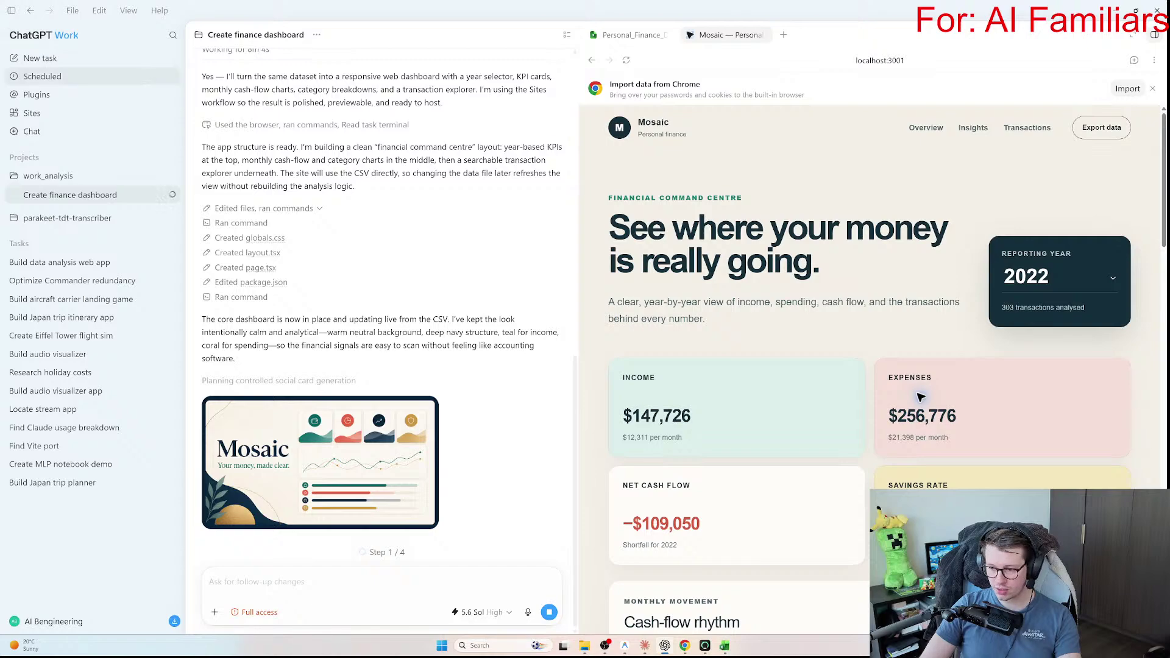
pyautogui.click(44, 35)
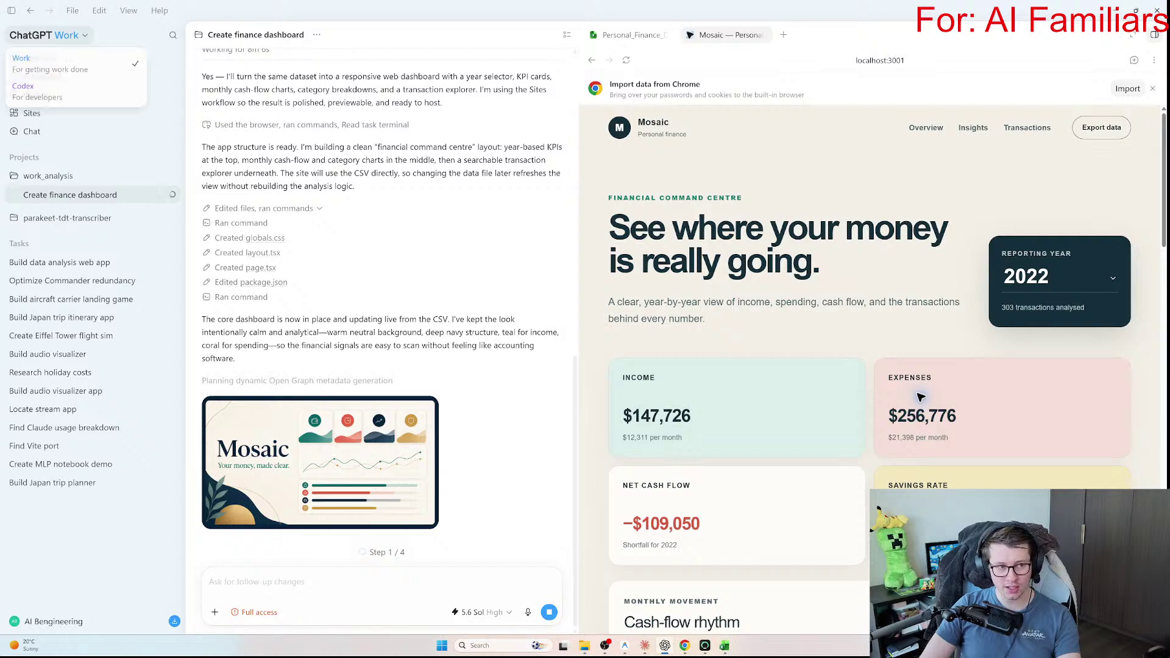
pyautogui.press('Escape')
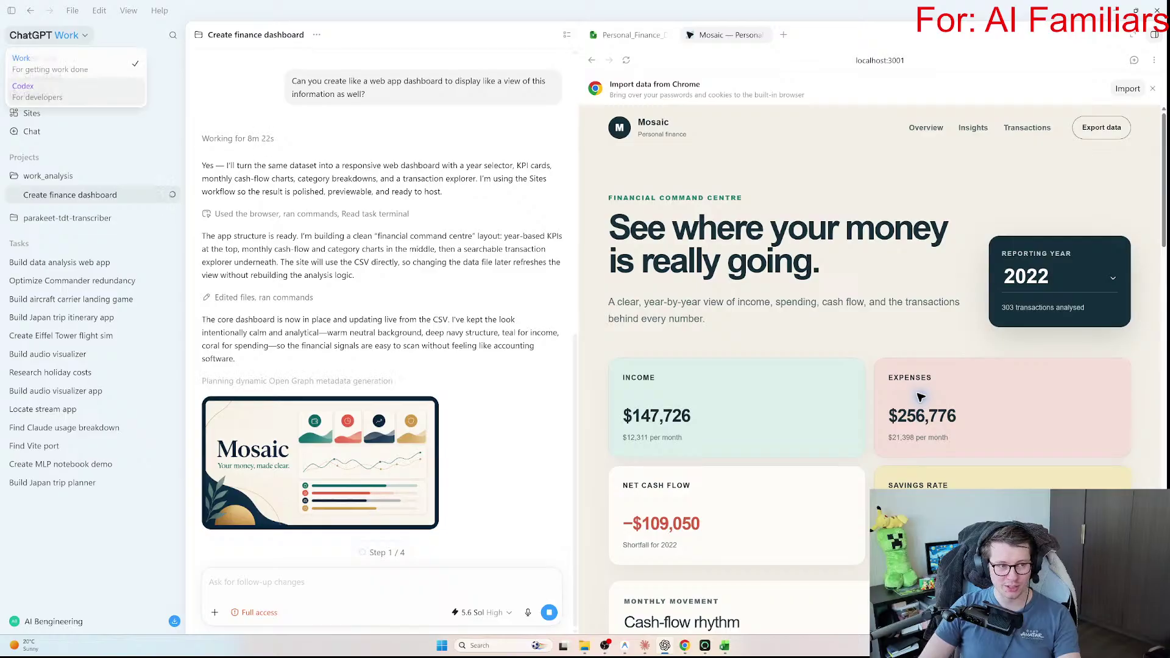
pyautogui.press('Escape')
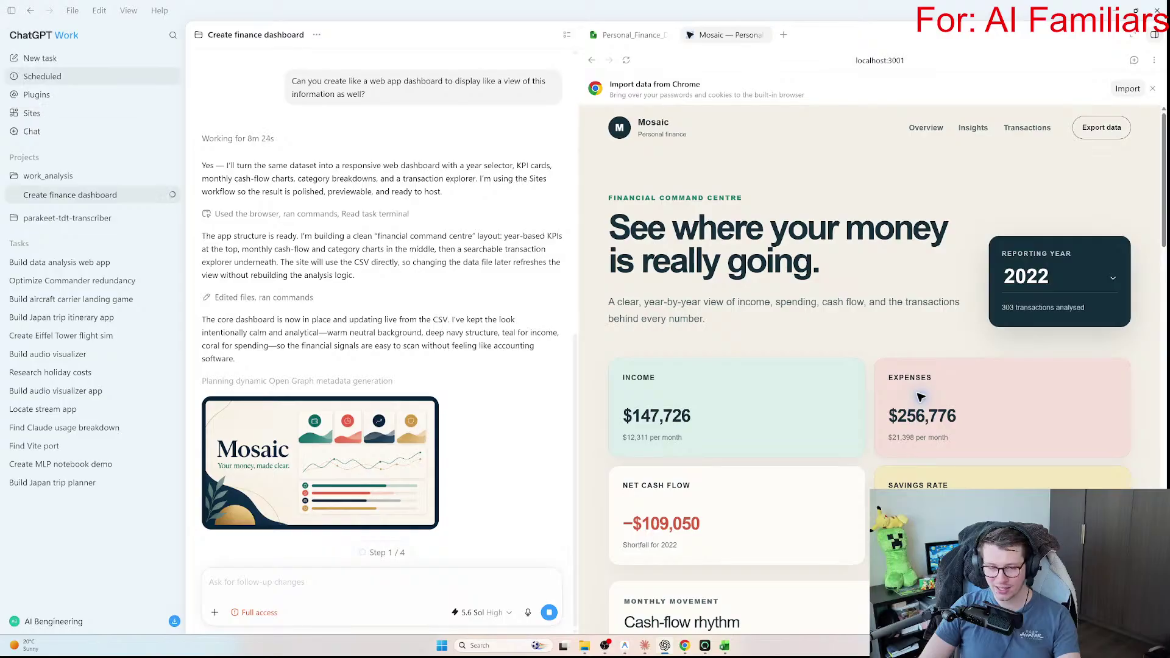
# Step: Switch to Claude and open the Personal finance dashboard chat from its Home area
pyautogui.hotkey('alt', 'Tab')
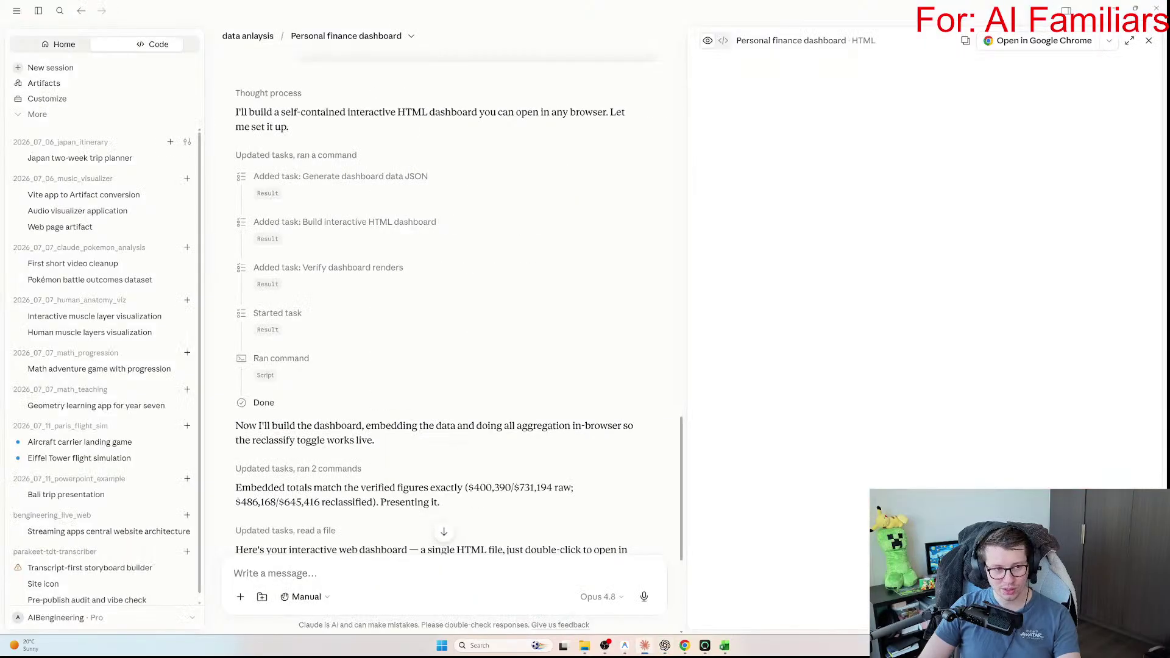
pyautogui.click(59, 44)
pyautogui.click(78, 173)
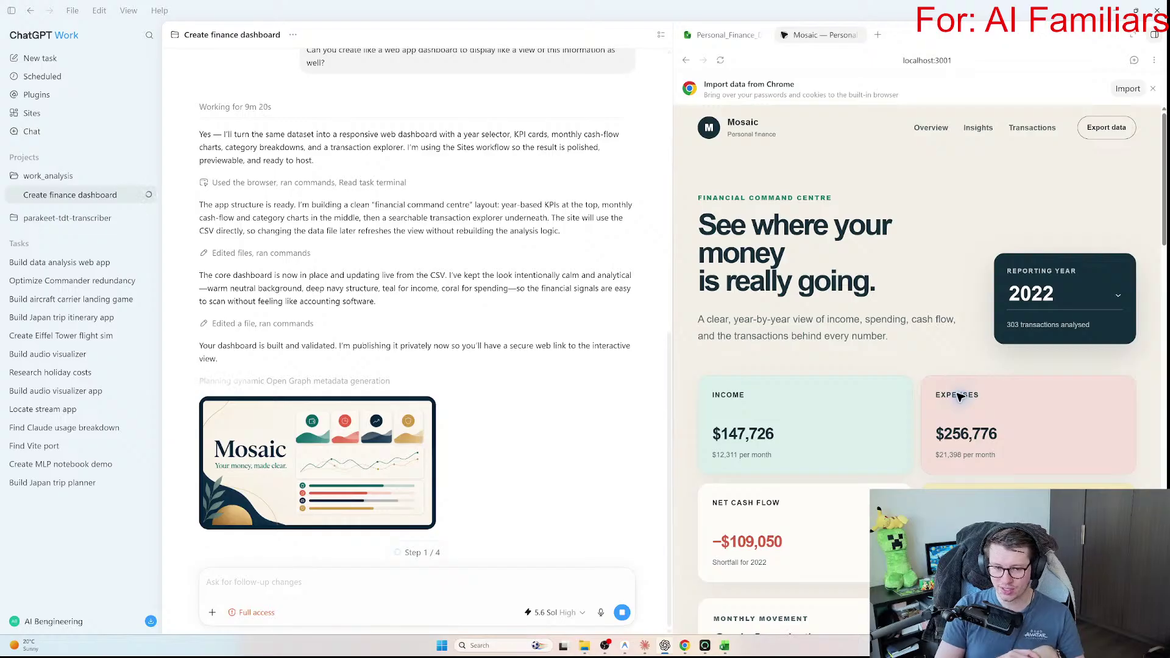
# Step: Recheck the descriptions of ChatGPT's Work and Codex modes without changing the mode
pyautogui.click(44, 35)
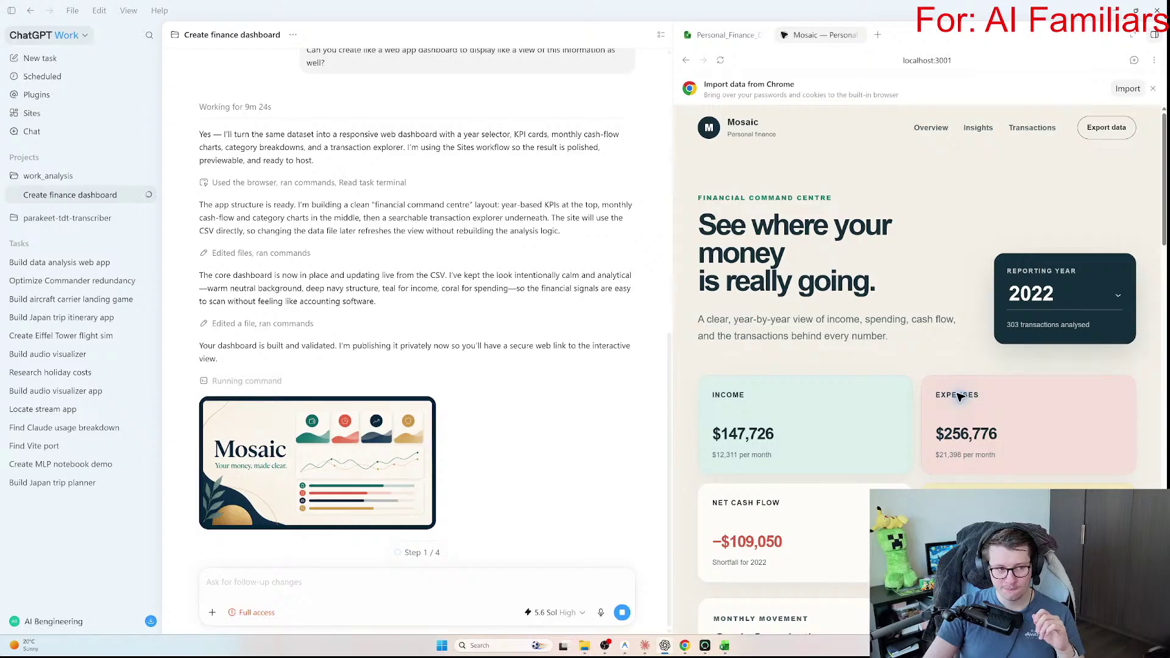
pyautogui.press('Escape')
pyautogui.click(44, 35)
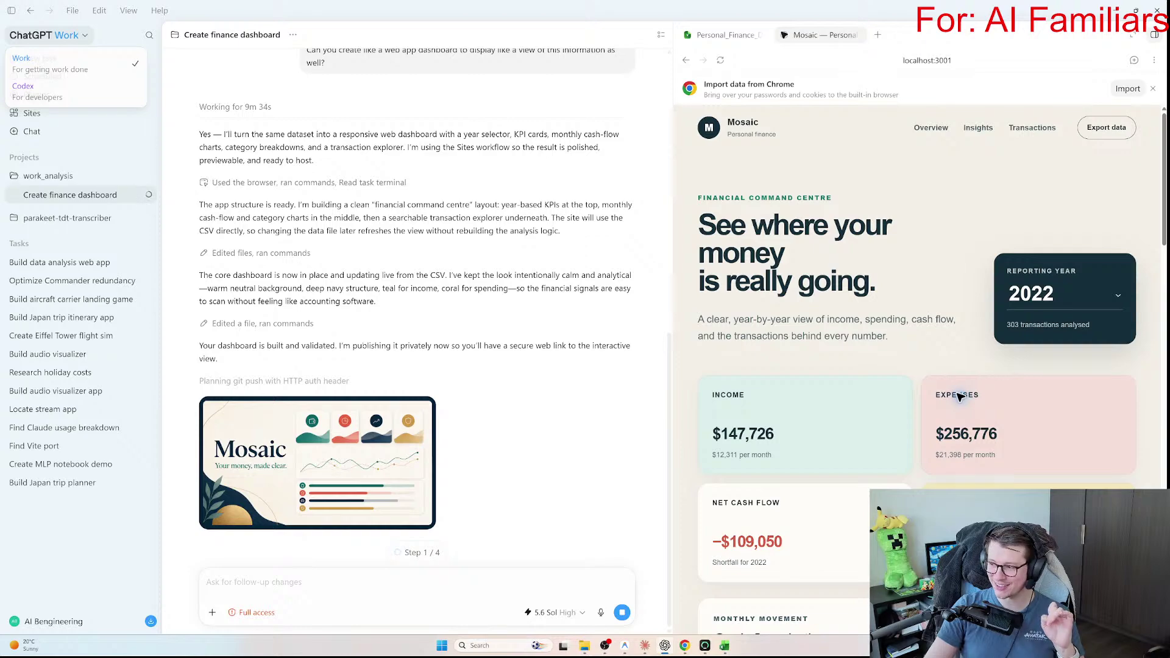
pyautogui.press('Escape')
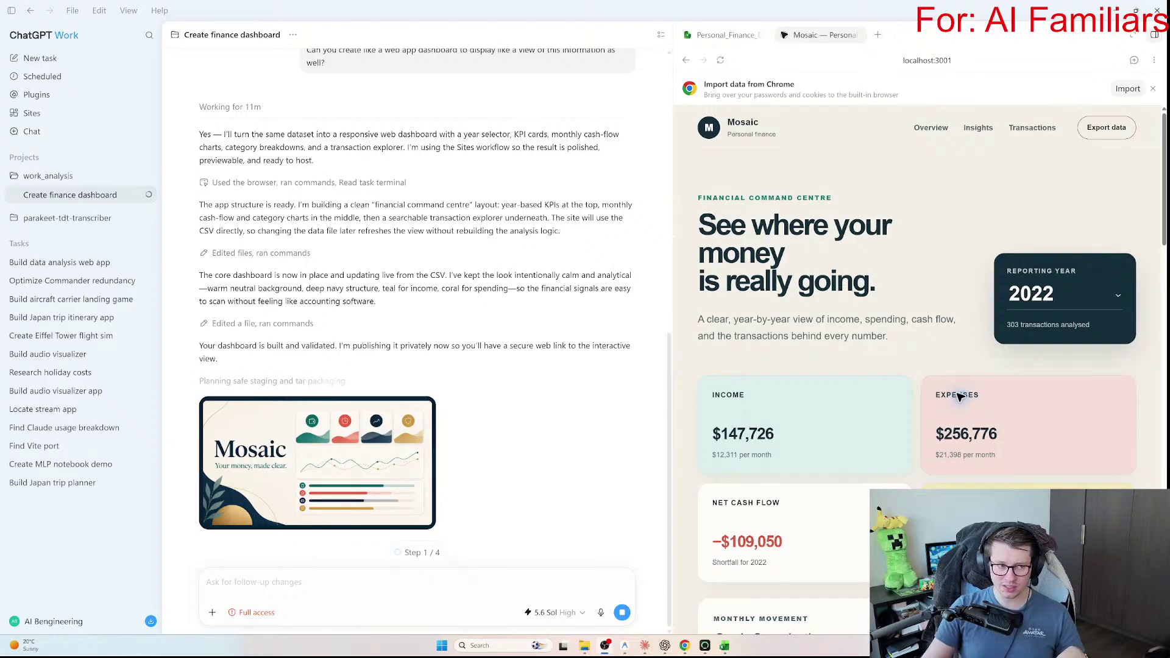
# Step: Compare ChatGPT's Sites page with the Artifacts page in the Claude app
pyautogui.click(37, 112)
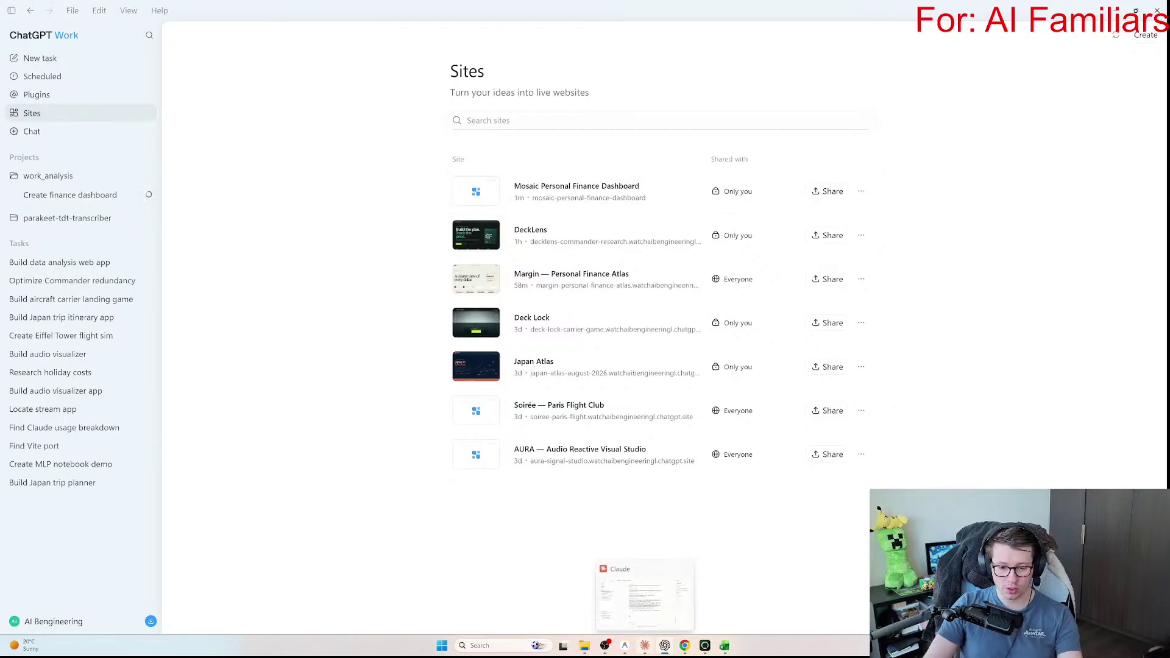
pyautogui.click(645, 645)
pyautogui.click(44, 99)
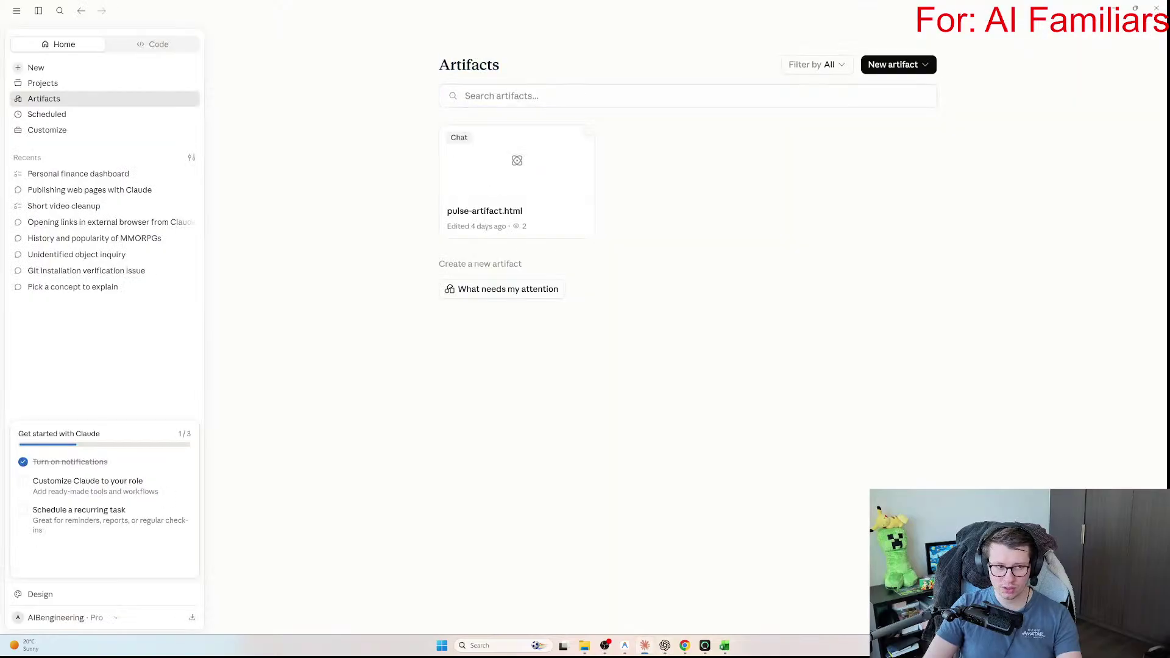
# Step: Return to ChatGPT, open the Create finance dashboard task and read its message about the private web dashboard
pyautogui.hotkey('alt', 'Tab')
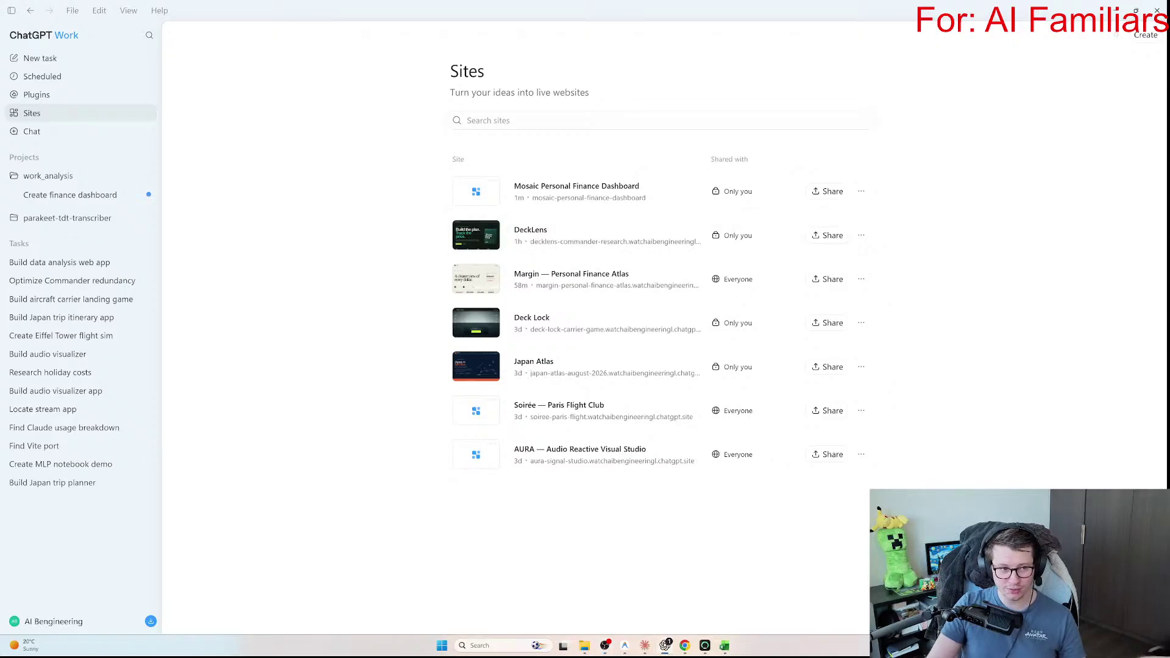
pyautogui.click(70, 194)
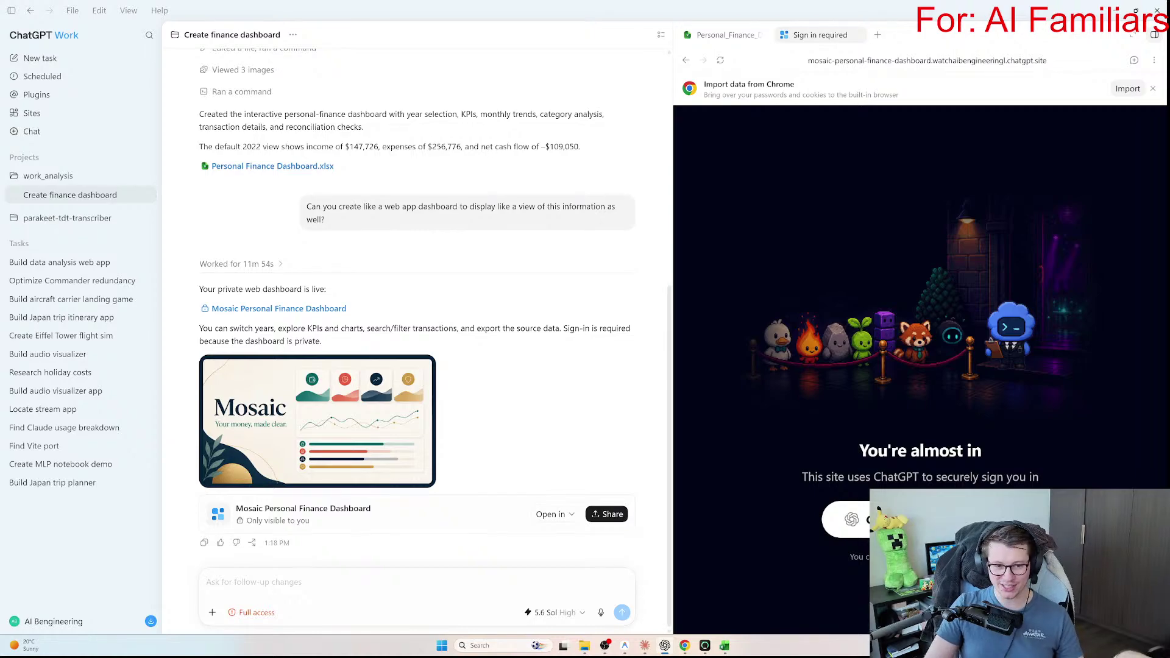
pyautogui.moveTo(275, 328); pyautogui.dragTo(322, 341)
pyautogui.click(427, 312)
pyautogui.moveTo(199, 289)
pyautogui.mouseDown()
pyautogui.moveTo(328, 289)
pyautogui.moveTo(199, 289)
pyautogui.mouseUp()
pyautogui.click(280, 273)
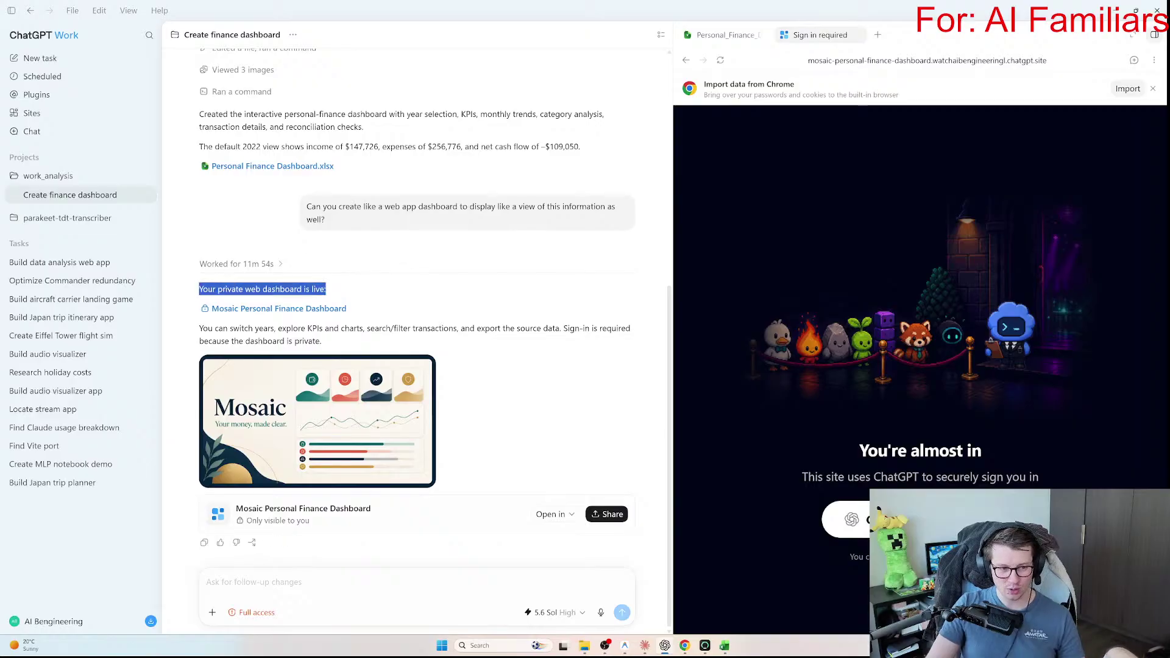
pyautogui.click(199, 289)
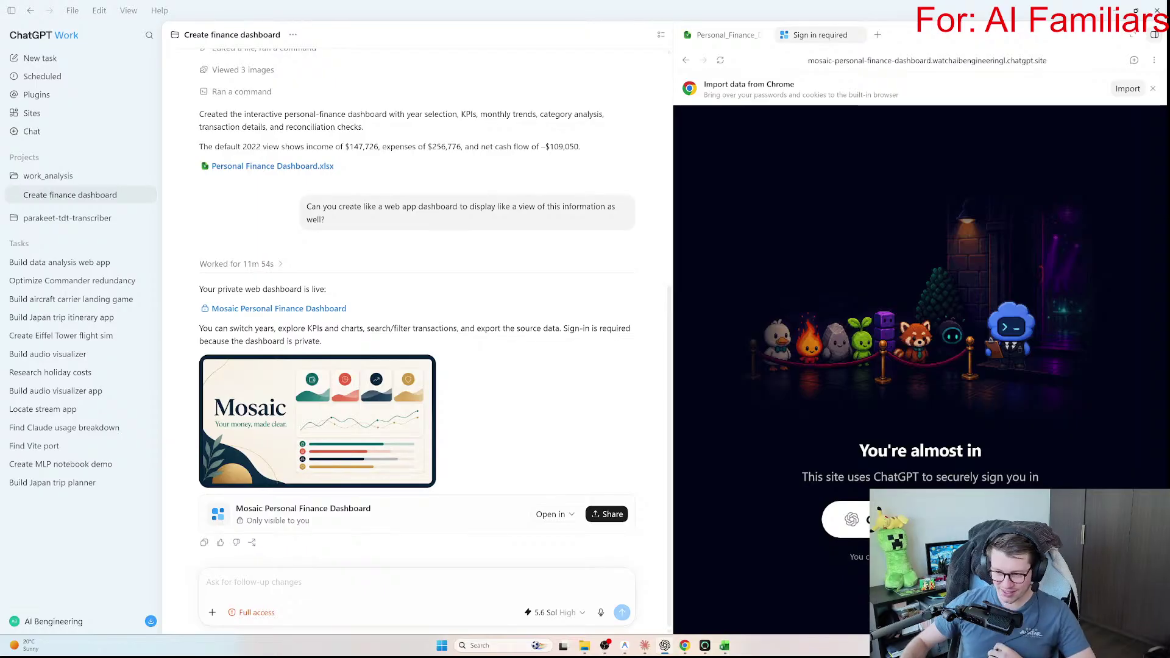
# Step: Reread ChatGPT's description of the Mosaic dashboard's features, and switch to the localhost:3001 page in the browser
pyautogui.tripleClick(231, 327)
pyautogui.click(232, 328)
pyautogui.moveTo(203, 289); pyautogui.dragTo(326, 288)
pyautogui.click(200, 289)
pyautogui.moveTo(199, 329); pyautogui.dragTo(318, 328)
pyautogui.click(319, 329)
pyautogui.moveTo(201, 328)
pyautogui.mouseDown()
pyautogui.moveTo(359, 328)
pyautogui.moveTo(200, 328)
pyautogui.mouseUp()
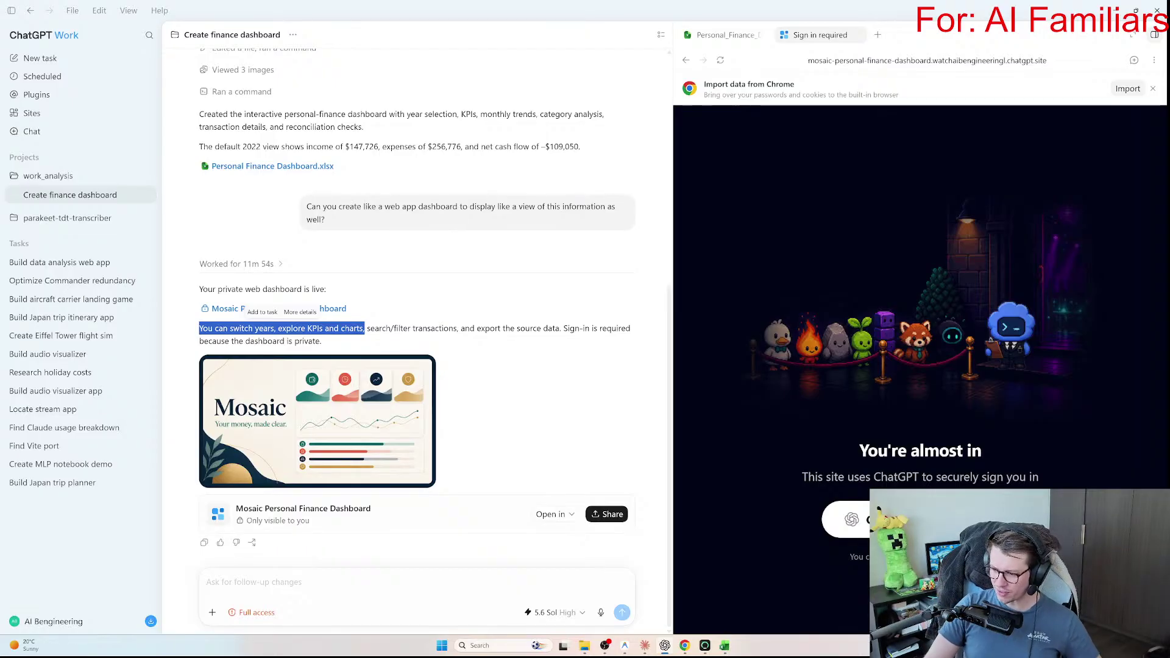
pyautogui.hotkey('alt', 'Tab')
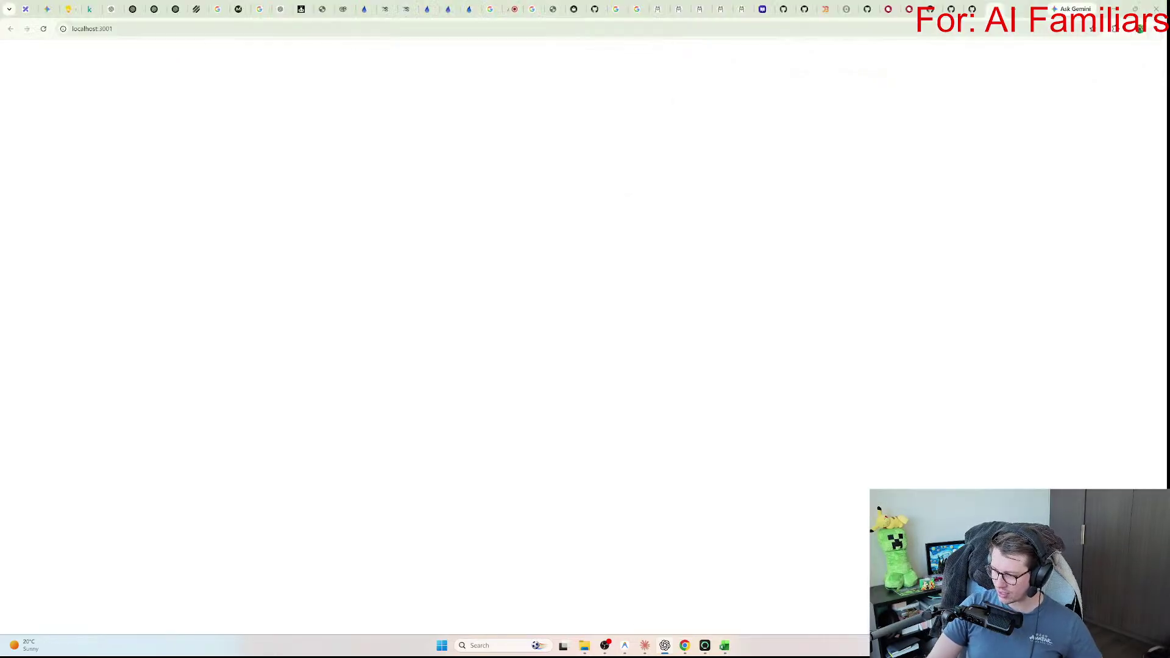